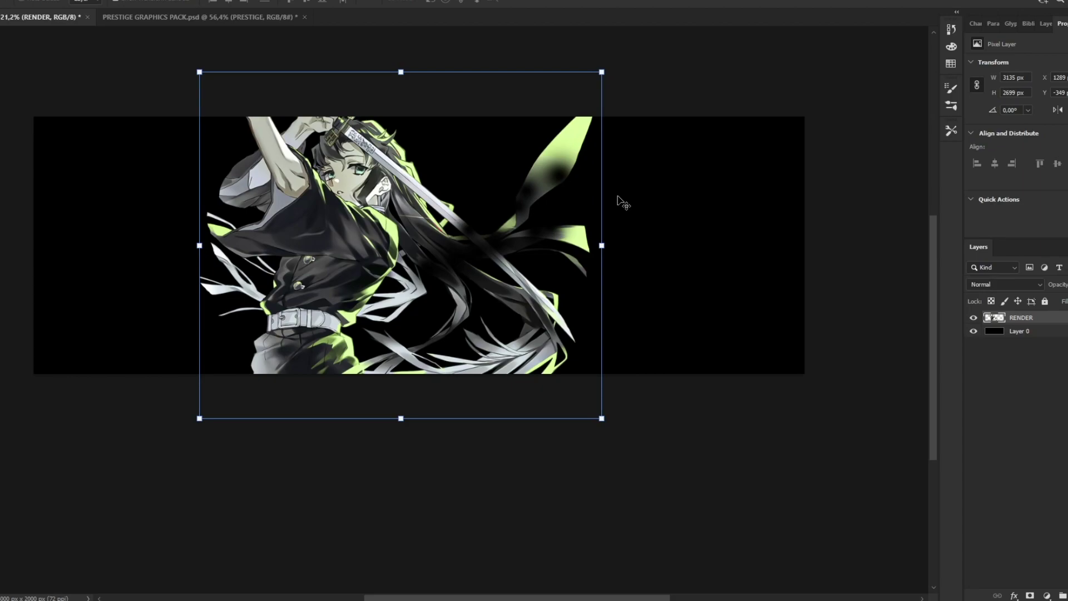
# Step: Add a 72 pt text layer with the capital letter "A" over the character's hair
pyautogui.click(461, 184)
pyautogui.press('z')
pyautogui.moveTo(315, 167); pyautogui.dragTo(268, 172)
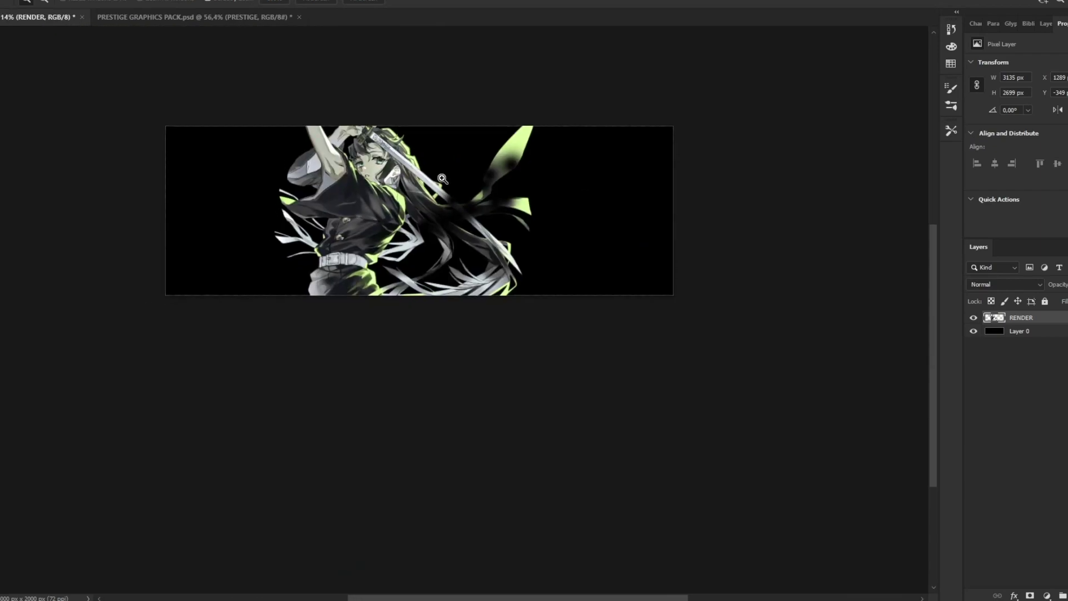
pyautogui.moveTo(442, 178); pyautogui.dragTo(513, 193)
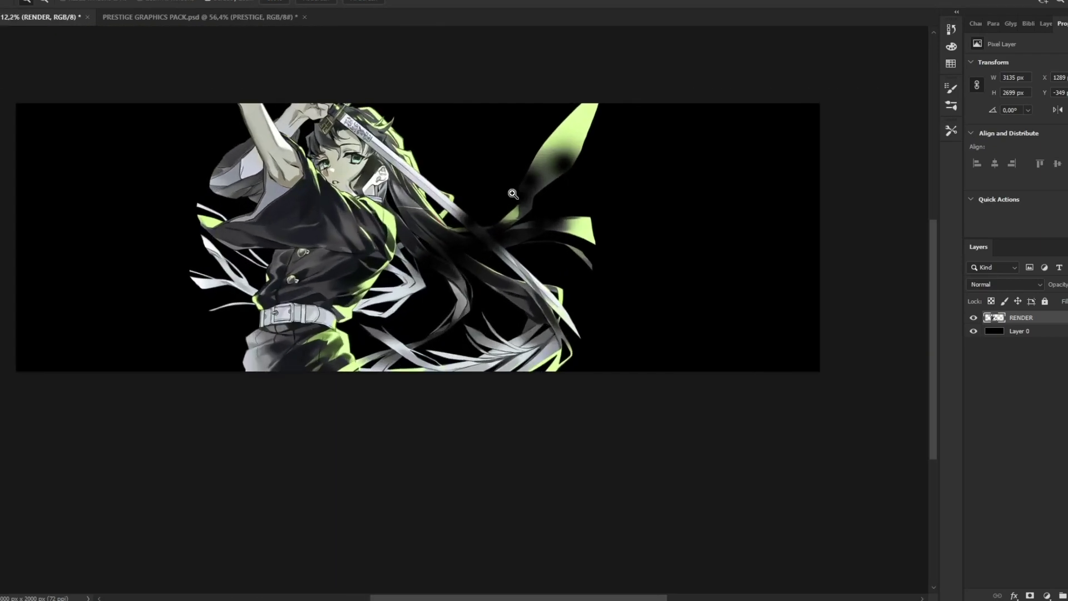
pyautogui.scroll(3, 512, 194)
pyautogui.press('t')
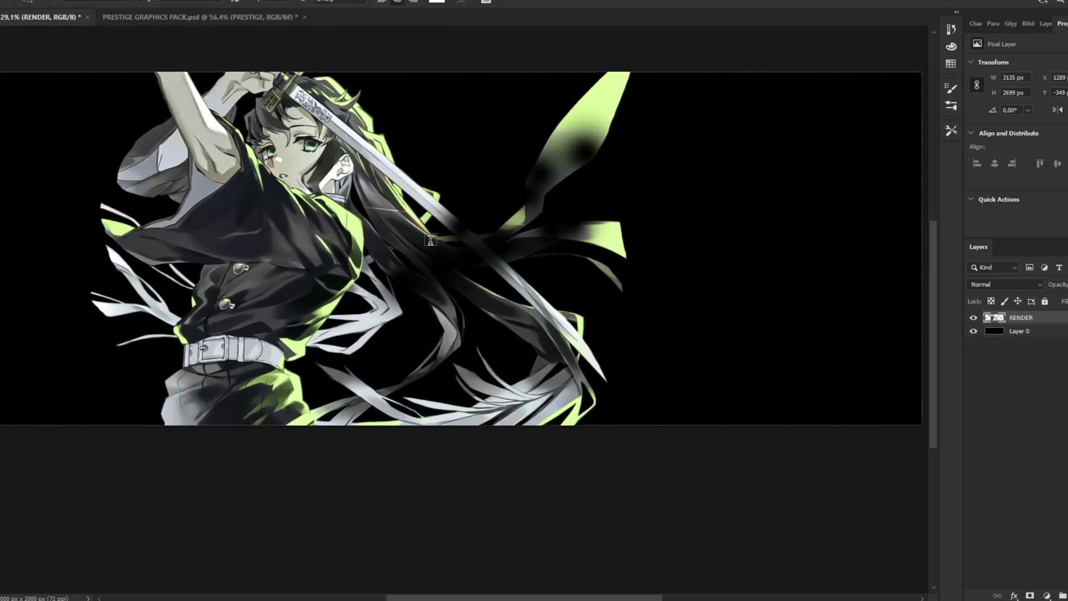
pyautogui.click(375, 247)
pyautogui.click(284, 1)
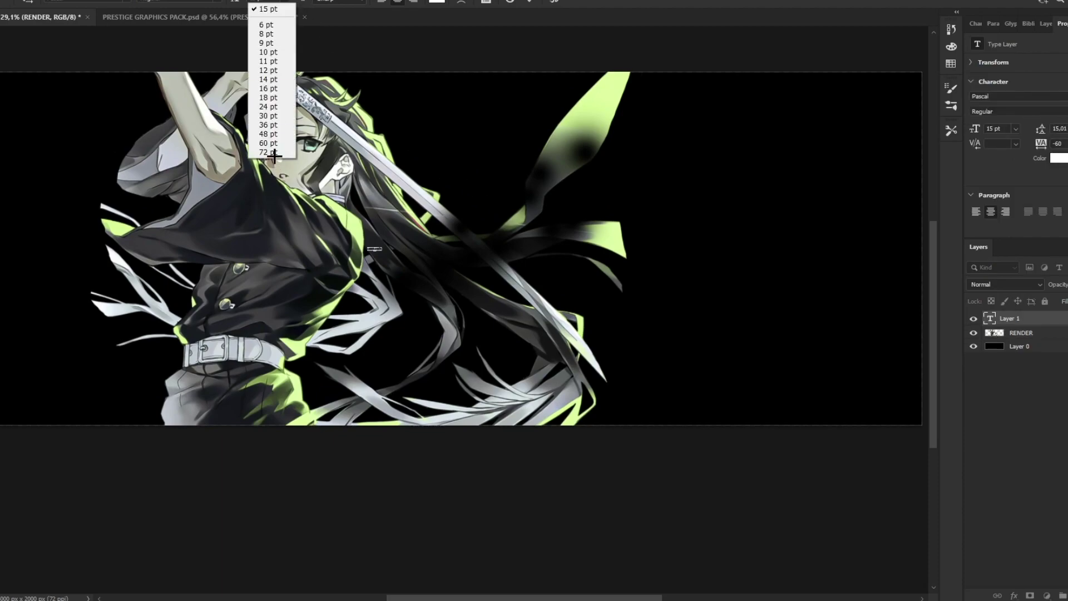
pyautogui.click(275, 156)
pyautogui.click(406, 261)
pyautogui.press('capslock')
pyautogui.hotkey('ctrl', 'a')
pyautogui.write('A')
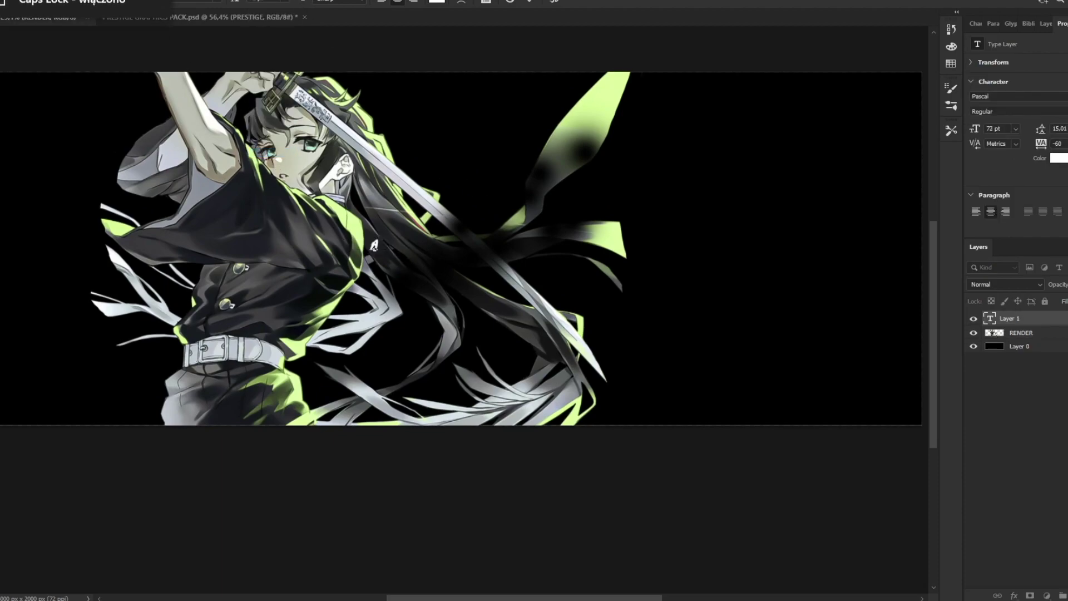
pyautogui.click(1, 47)
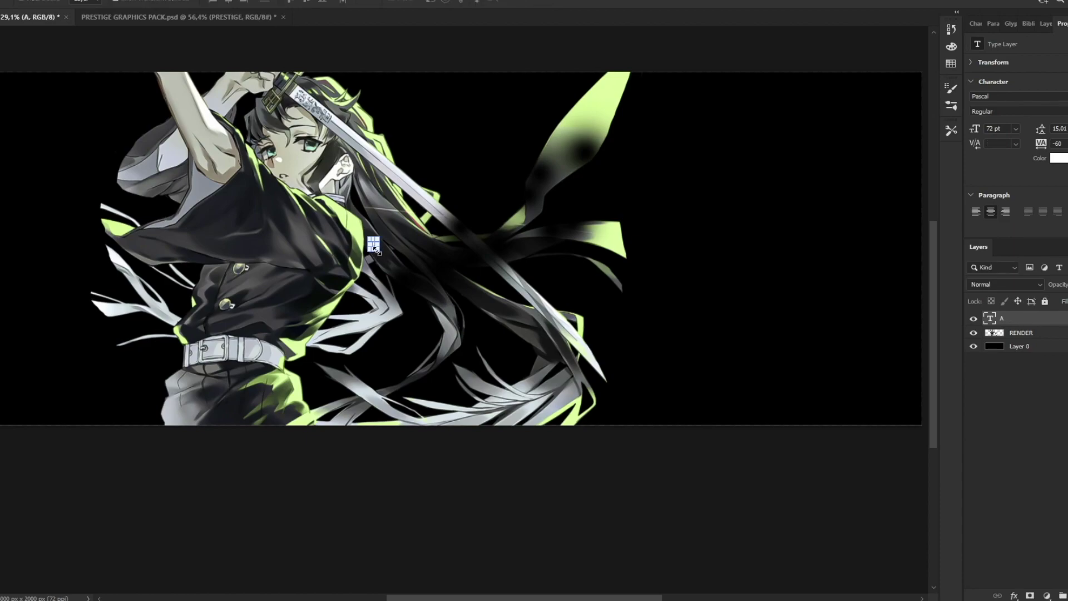
# Step: Enlarge the letter A to about 681 pt, tilt it, and place it over the hair beside the character
pyautogui.moveTo(380, 253); pyautogui.dragTo(462, 249)
pyautogui.click(551, 3)
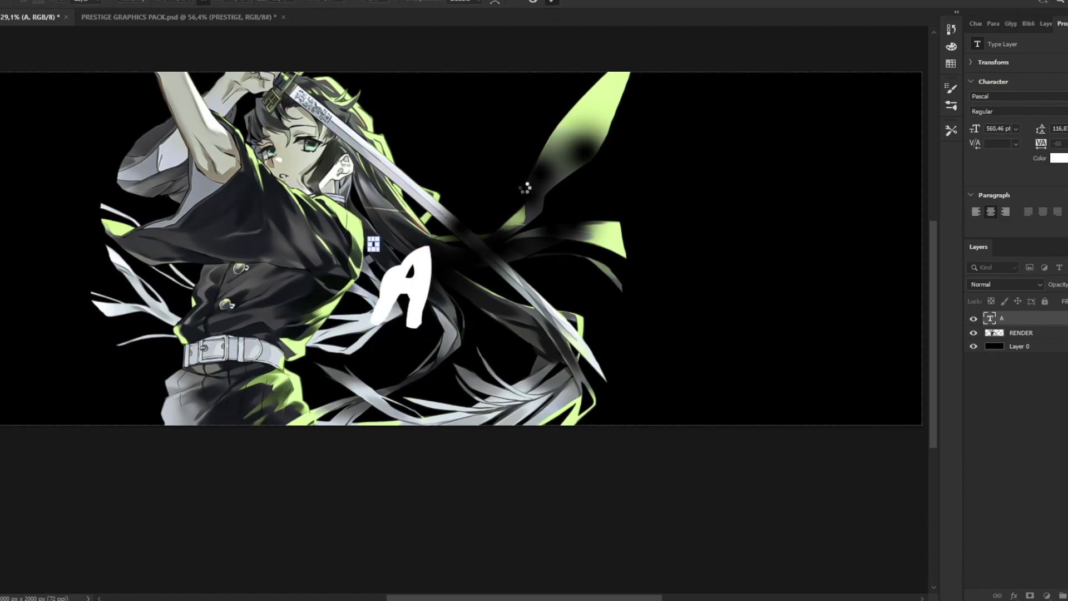
pyautogui.moveTo(527, 245); pyautogui.dragTo(539, 196)
pyautogui.hotkey('ctrl', 't')
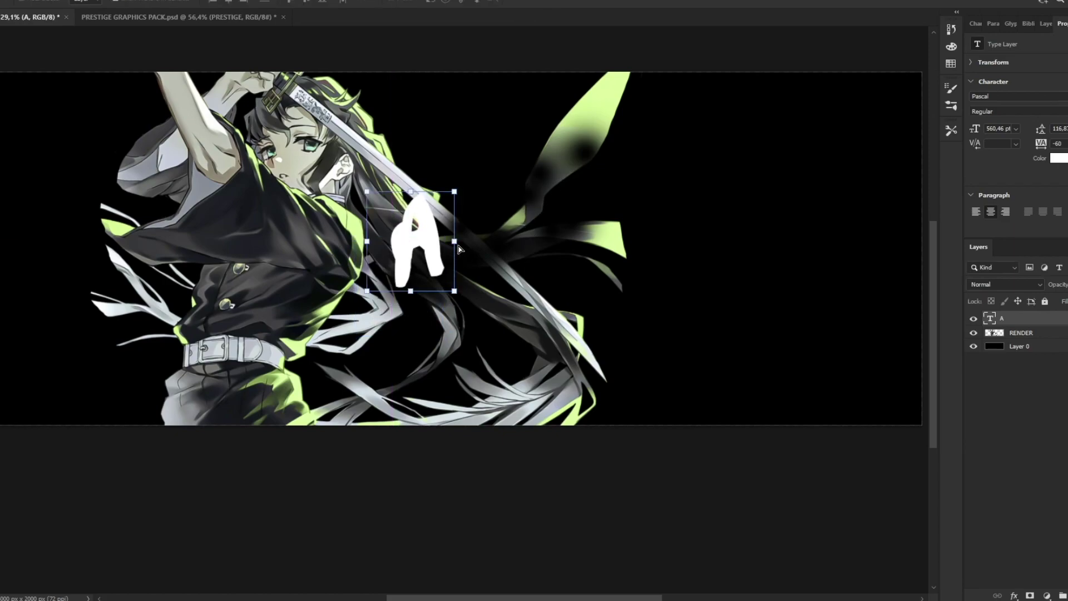
pyautogui.moveTo(462, 247); pyautogui.dragTo(484, 247)
pyautogui.click(550, 3)
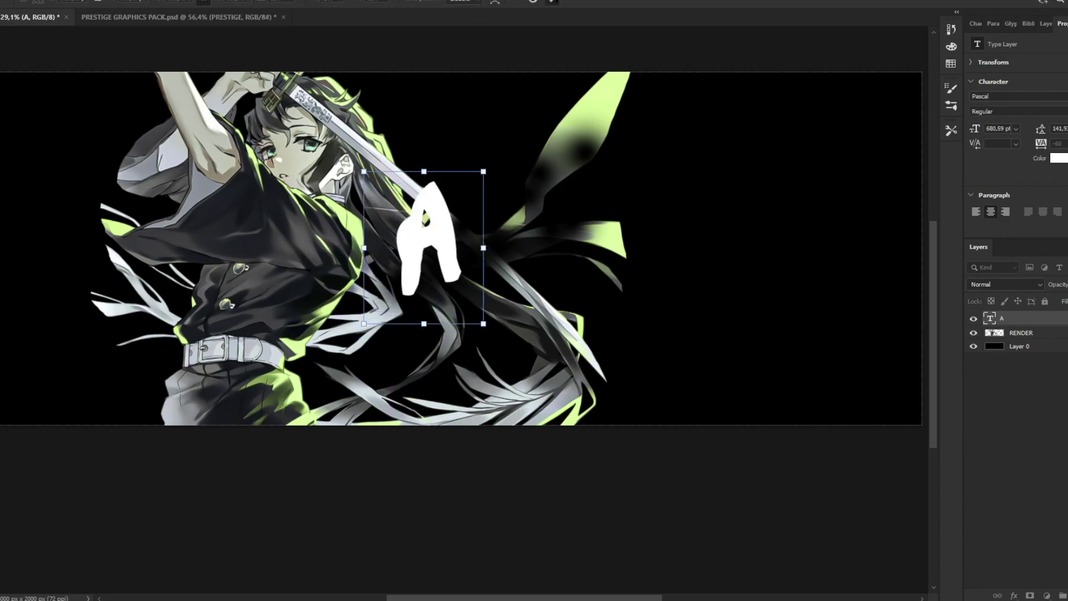
pyautogui.moveTo(558, 200); pyautogui.dragTo(615, 193)
# Step: Duplicate the A layer, change the copy's text to "l", and scale it to about 567 pt beside the A
pyautogui.hotkey('ctrl', 'j')
pyautogui.doubleClick(990, 319)
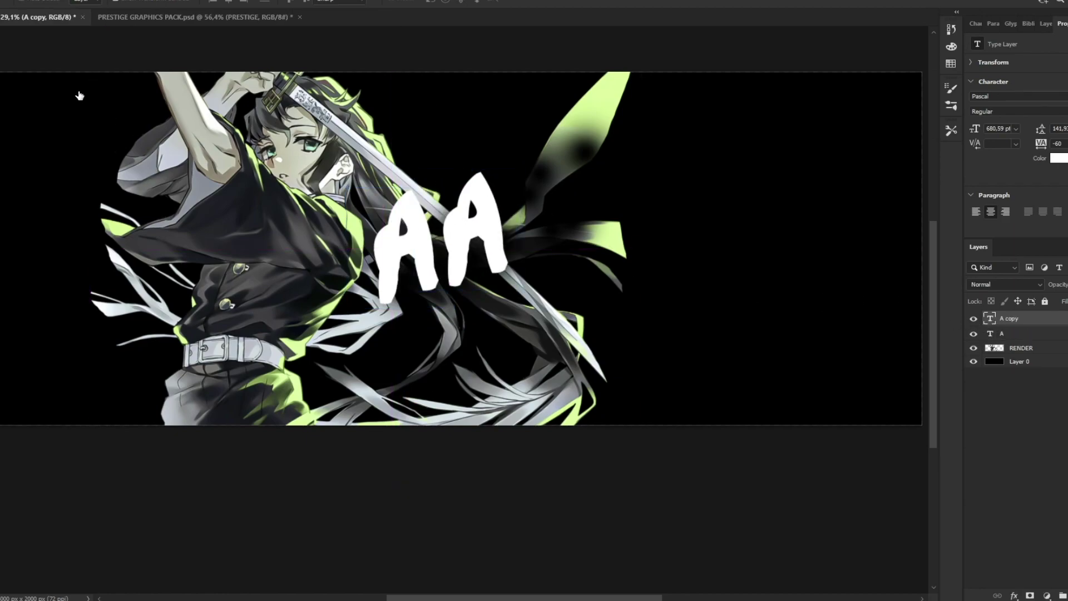
pyautogui.write('l')
pyautogui.hotkey('ctrl', 'Return')
pyautogui.moveTo(525, 229); pyautogui.dragTo(511, 236)
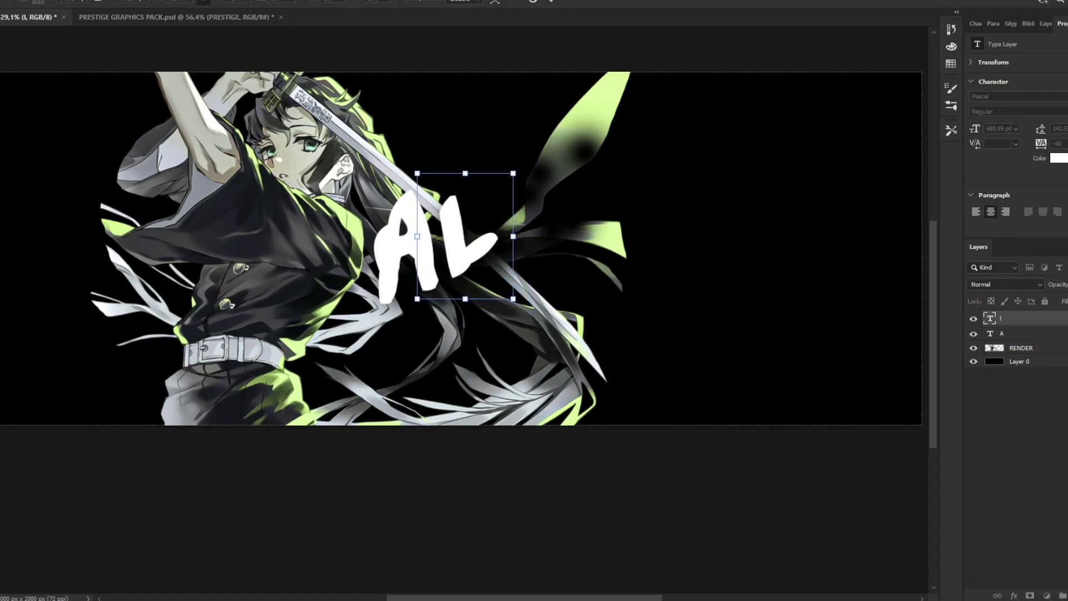
pyautogui.press('Return')
# Step: Nudge the L upward and closer to the A
pyautogui.moveTo(562, 148); pyautogui.dragTo(562, 149)
pyautogui.hotkey('shift', 'Up')
pyautogui.hotkey('shift', 'Up')
pyautogui.hotkey('shift', 'Left')
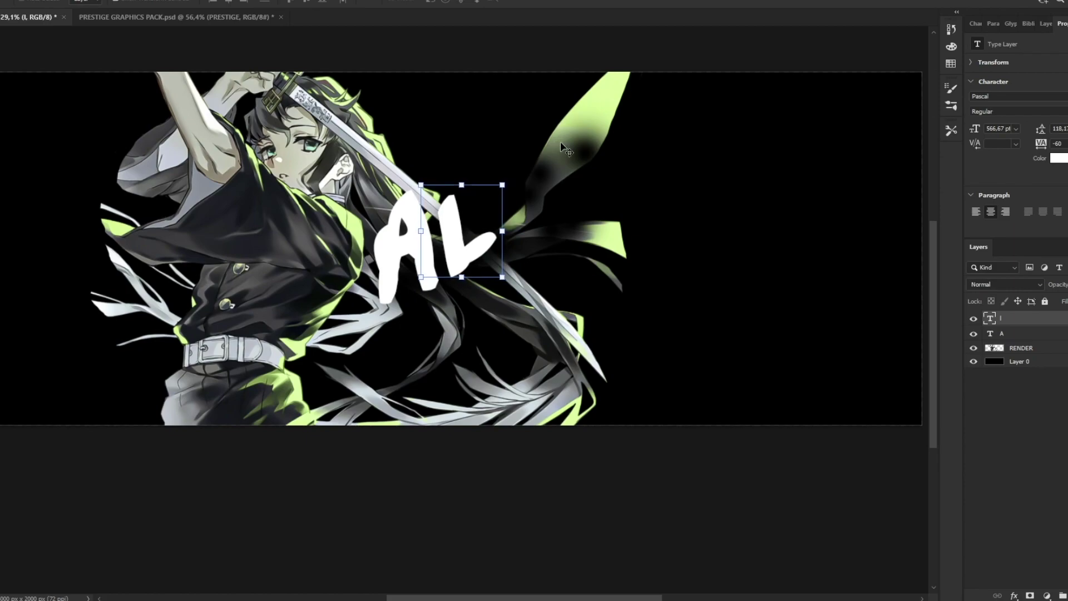
pyautogui.hotkey('shift', 'Up')
pyautogui.hotkey('shift', 'Left')
# Step: Duplicate the L layer, change the copy's text to "e", and place it directly after the L
pyautogui.hotkey('ctrl', 'j')
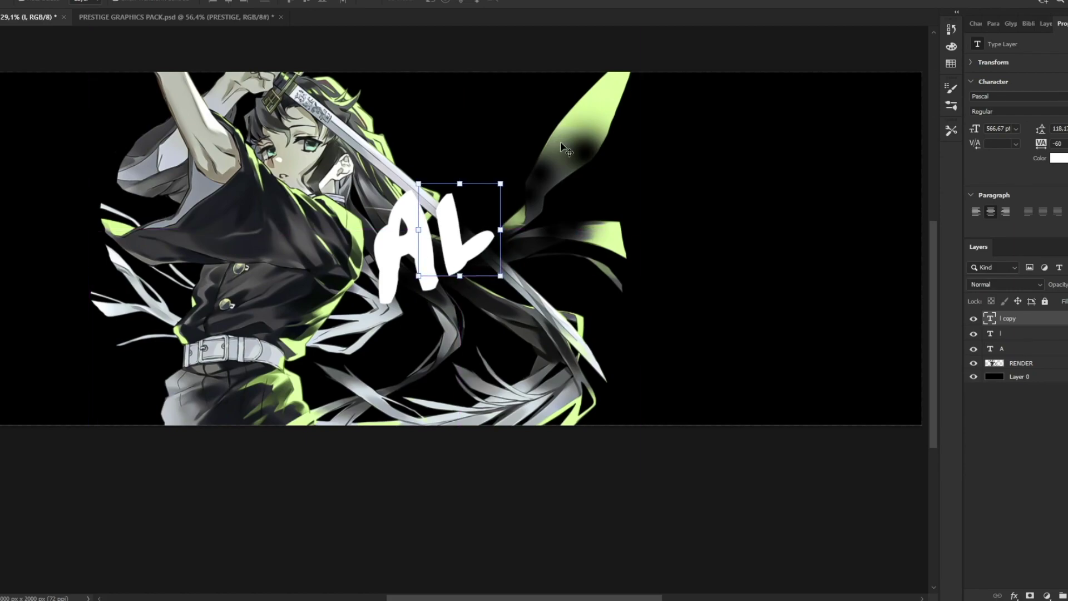
pyautogui.moveTo(498, 203); pyautogui.dragTo(570, 189)
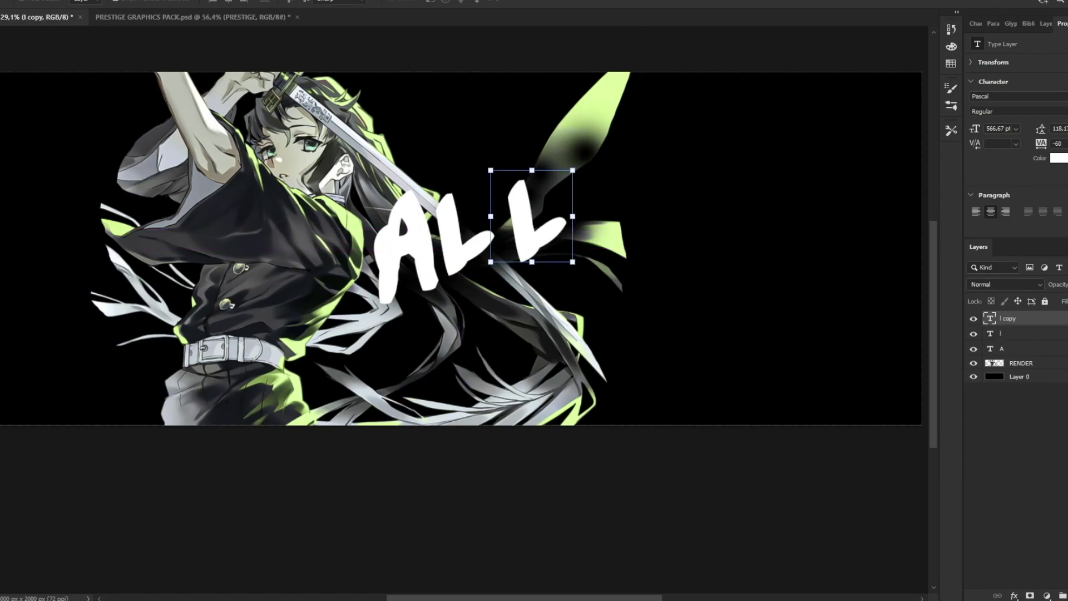
pyautogui.doubleClick(990, 318)
pyautogui.write('a')
pyautogui.hotkey('ctrl', 'Return')
pyautogui.moveTo(533, 200); pyautogui.dragTo(507, 203)
pyautogui.doubleClick(506, 204)
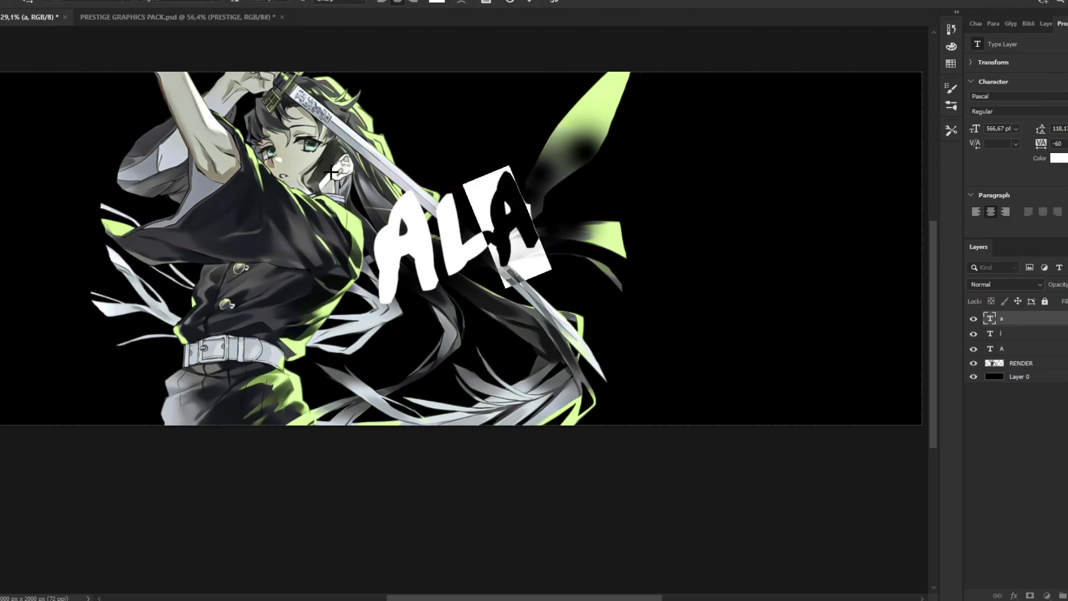
pyautogui.write('e')
pyautogui.hotkey('ctrl', 'Return')
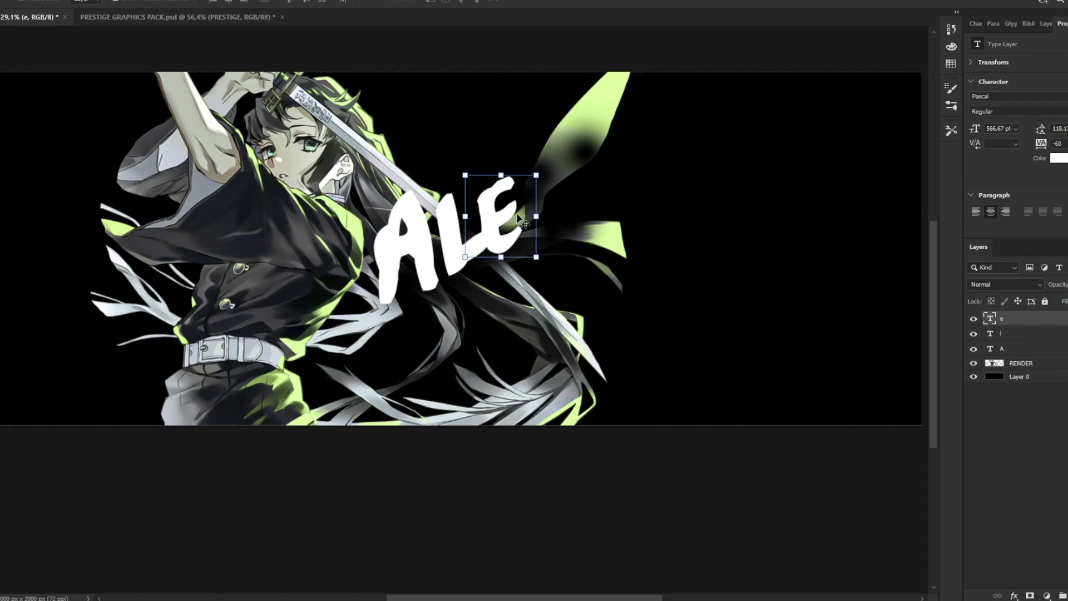
# Step: Duplicate the E after itself, change the copy's text to "x", and transform it to continue the rising lettering
pyautogui.moveTo(517, 216); pyautogui.dragTo(554, 212)
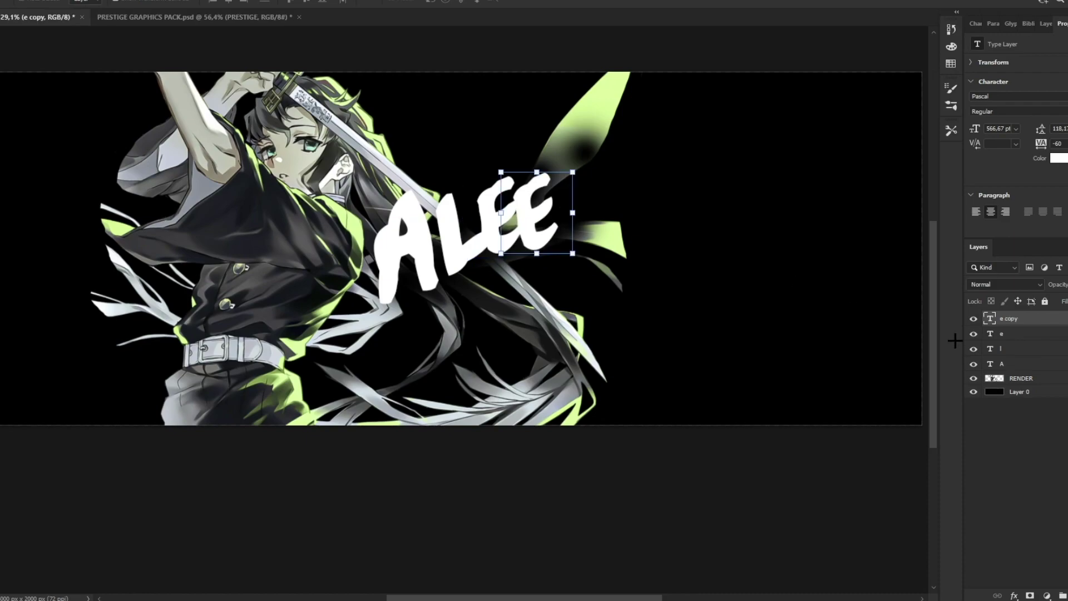
pyautogui.doubleClick(991, 321)
pyautogui.write('x')
pyautogui.hotkey('ctrl', 'Return')
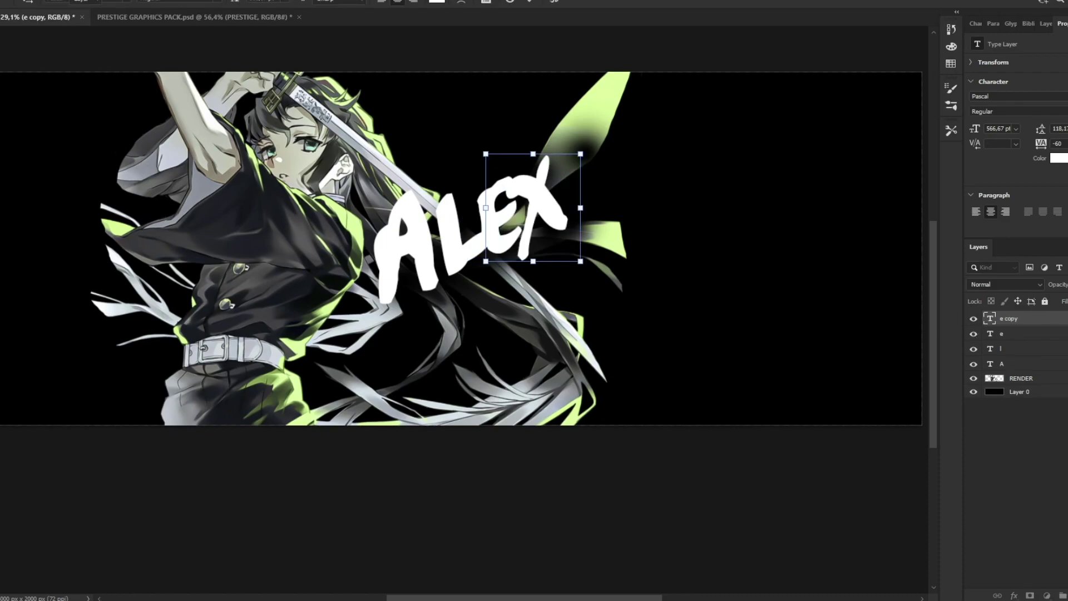
pyautogui.moveTo(551, 202); pyautogui.dragTo(614, 214)
pyautogui.hotkey('ctrl', 't')
pyautogui.click(551, 2)
# Step: Duplicate the X, scale the copy down to about 418 pt, and place it at the end of the word
pyautogui.keyDown('alt'); pyautogui.click(662, 176); pyautogui.keyUp('alt')
pyautogui.hotkey('ctrl', 't')
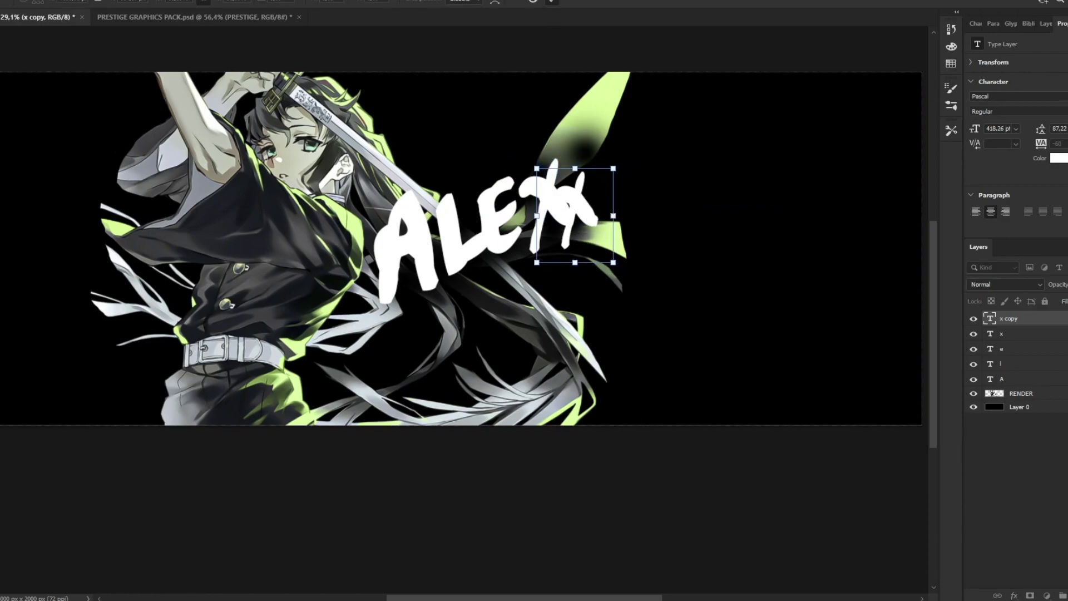
pyautogui.click(551, 2)
pyautogui.moveTo(627, 91); pyautogui.dragTo(643, 83)
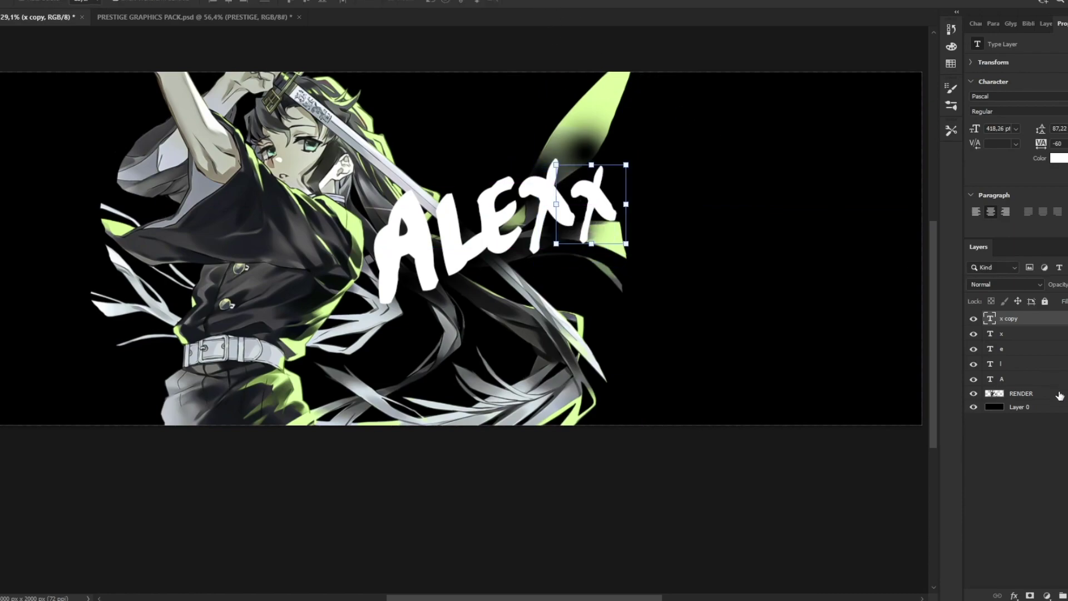
# Step: Select all five letter layers and rotate the whole word slightly counterclockwise
pyautogui.keyDown('shift'); pyautogui.click(1017, 380); pyautogui.keyUp('shift')
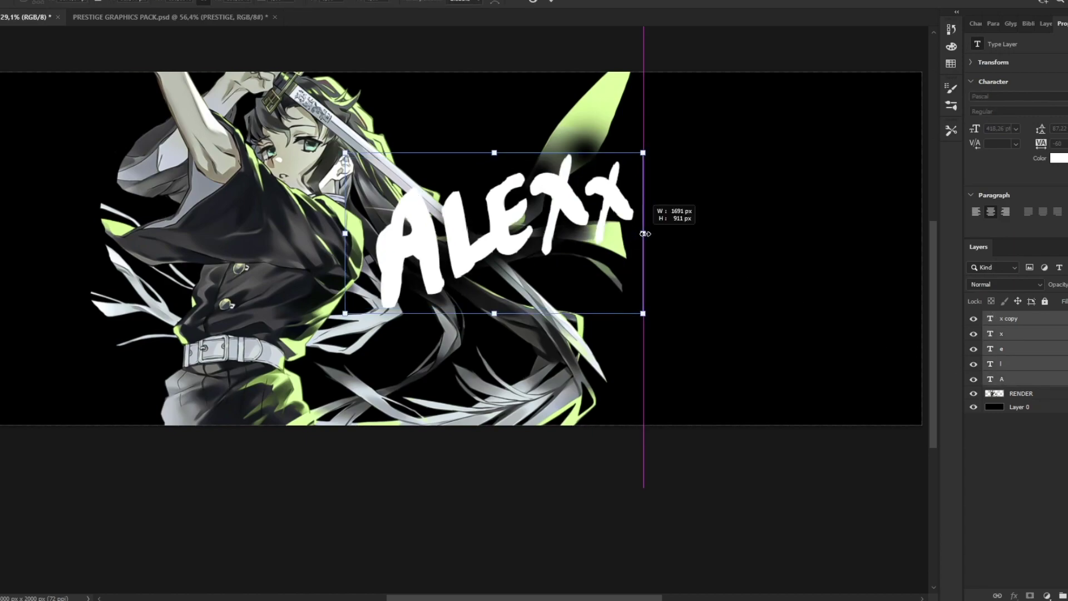
pyautogui.moveTo(681, 224); pyautogui.dragTo(666, 189)
pyautogui.moveTo(611, 217); pyautogui.dragTo(617, 222)
pyautogui.click(551, 2)
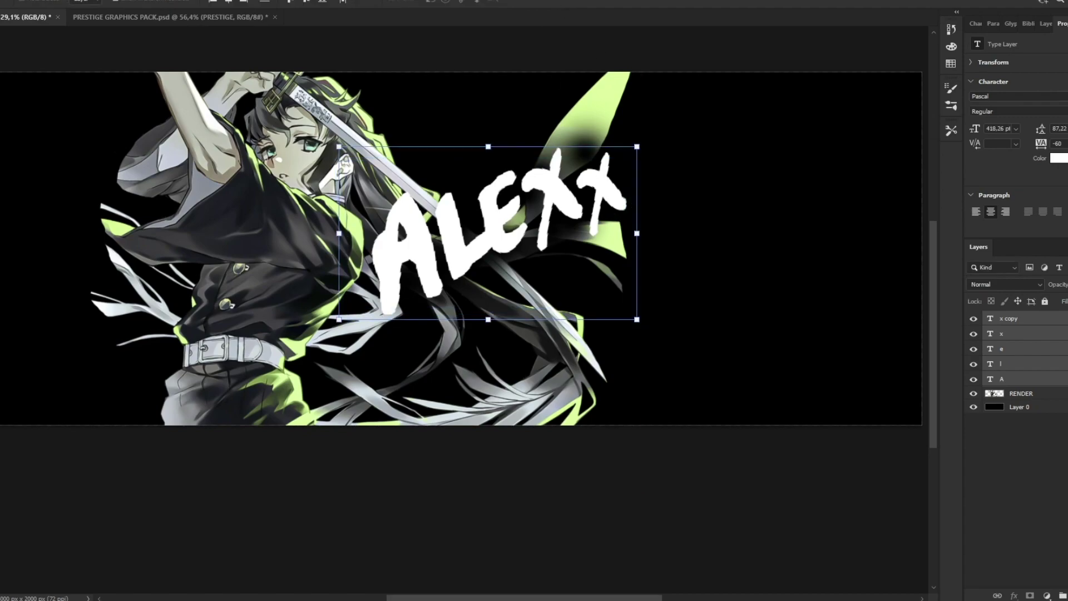
# Step: Reposition the five selected letters together and rotate them slightly clockwise
pyautogui.press('z')
pyautogui.moveTo(600, 147); pyautogui.dragTo(618, 161)
pyautogui.press('v')
pyautogui.moveTo(670, 109); pyautogui.dragTo(674, 120)
pyautogui.moveTo(635, 154); pyautogui.dragTo(628, 148)
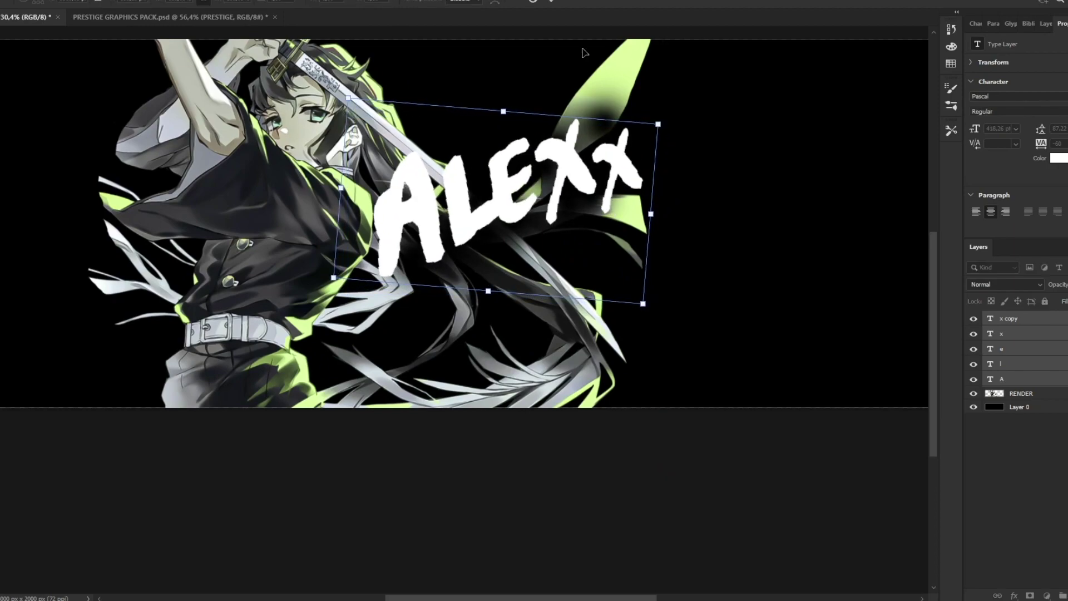
pyautogui.click(549, 3)
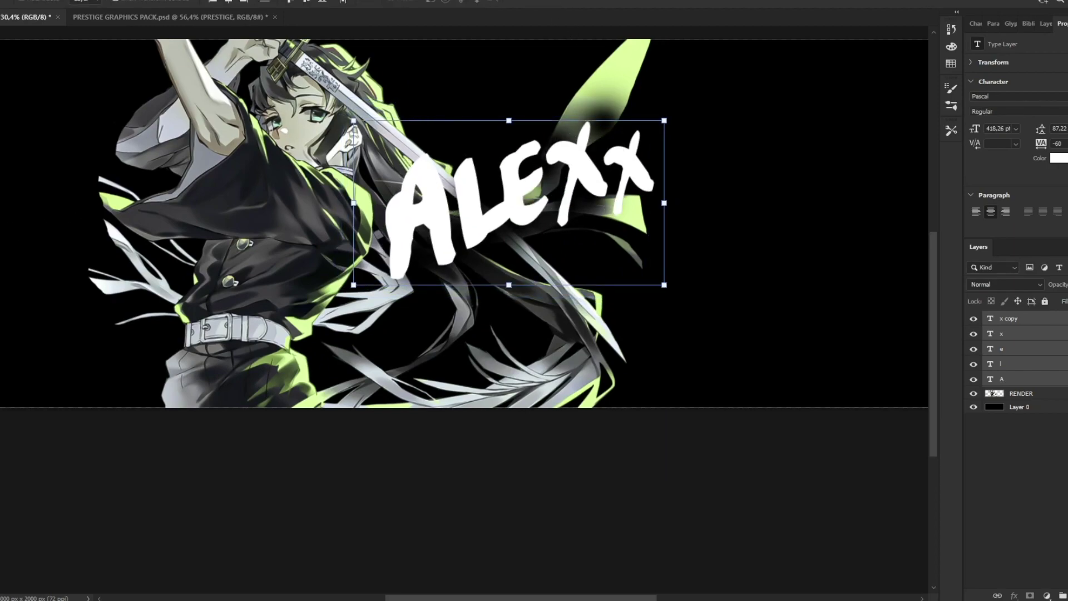
# Step: Enlarge the whole word slightly and shift it a little down and right
pyautogui.press('z')
pyautogui.moveTo(608, 140)
pyautogui.mouseDown()
pyautogui.moveTo(570, 142)
pyautogui.moveTo(637, 146)
pyautogui.moveTo(623, 128)
pyautogui.moveTo(546, 127)
pyautogui.moveTo(659, 126)
pyautogui.moveTo(552, 130)
pyautogui.moveTo(617, 122)
pyautogui.mouseUp()
pyautogui.press('v')
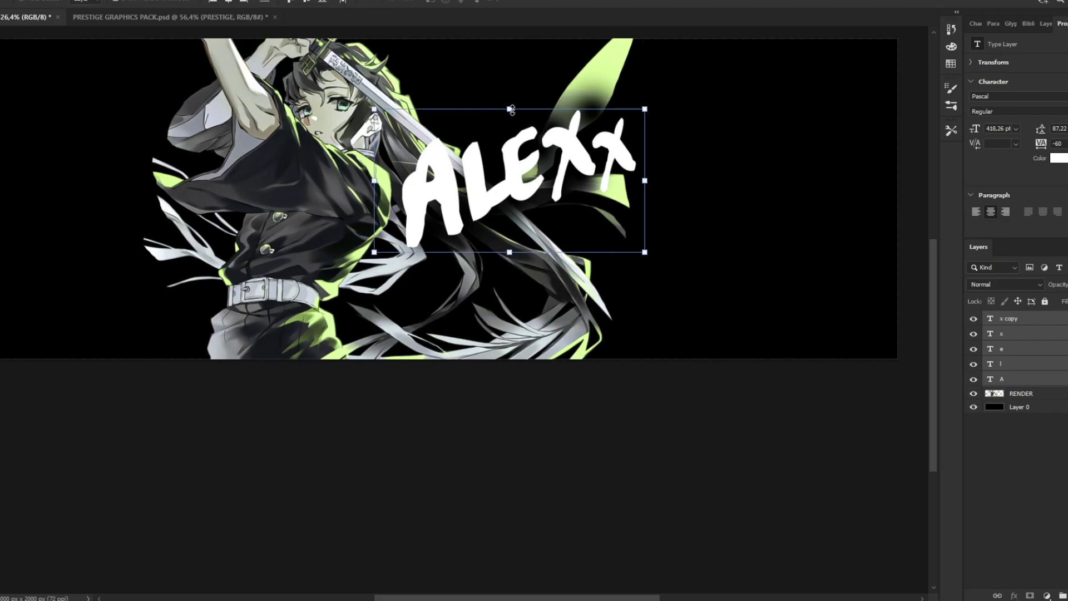
pyautogui.moveTo(511, 109); pyautogui.dragTo(511, 100)
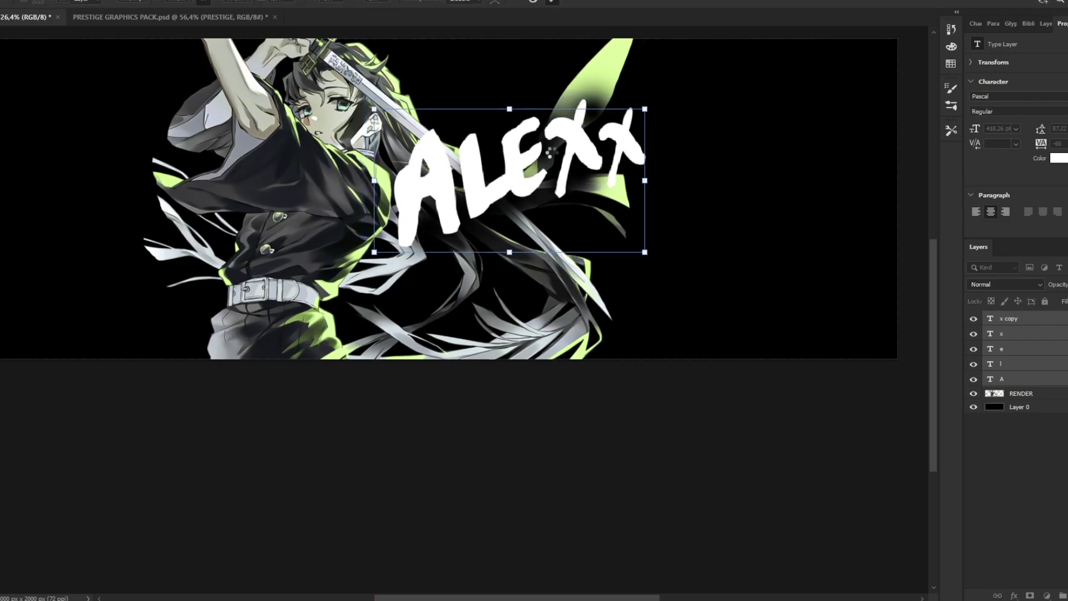
pyautogui.press('Return')
pyautogui.moveTo(550, 153); pyautogui.dragTo(555, 159)
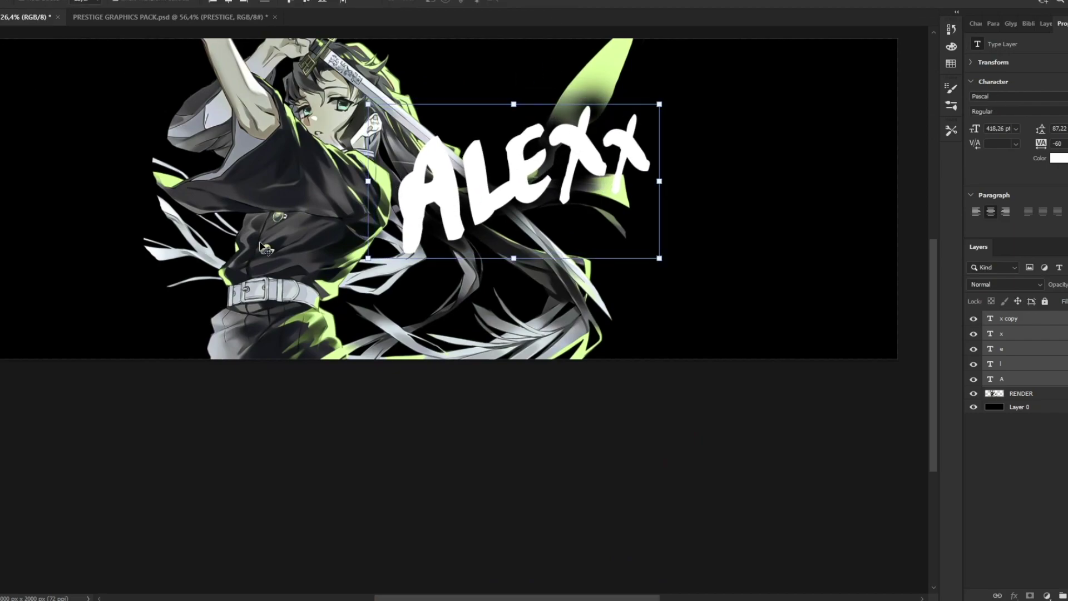
# Step: Paint soft black shading on the RENDER layer over the green ribbon behind the last two letters
pyautogui.press('z')
pyautogui.moveTo(529, 198); pyautogui.dragTo(648, 179)
pyautogui.click(1021, 395)
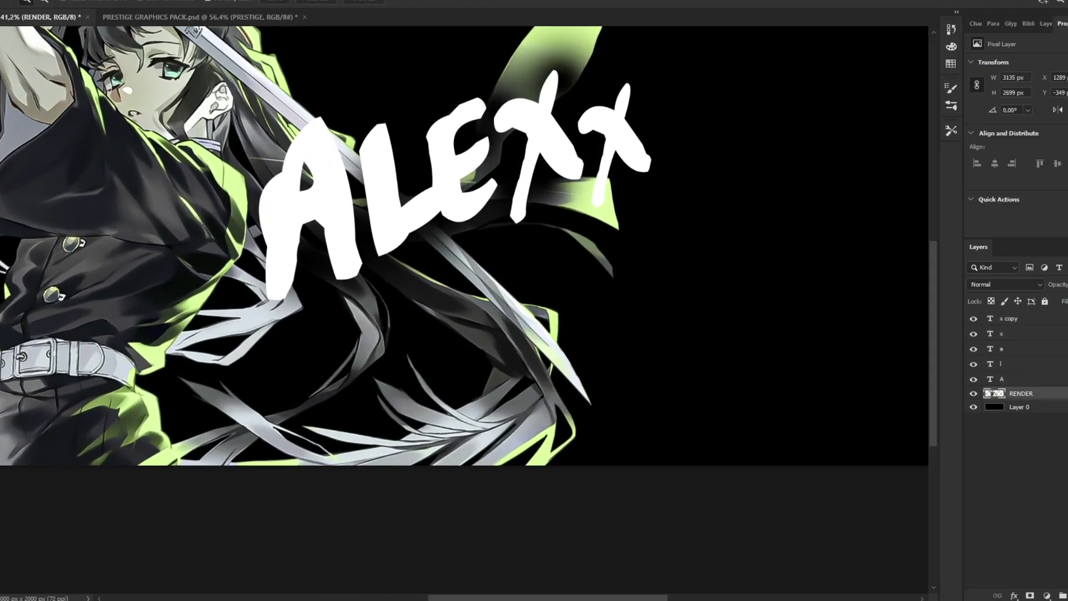
pyautogui.press('b')
pyautogui.moveTo(528, 261); pyautogui.dragTo(504, 258)
pyautogui.click(595, 198)
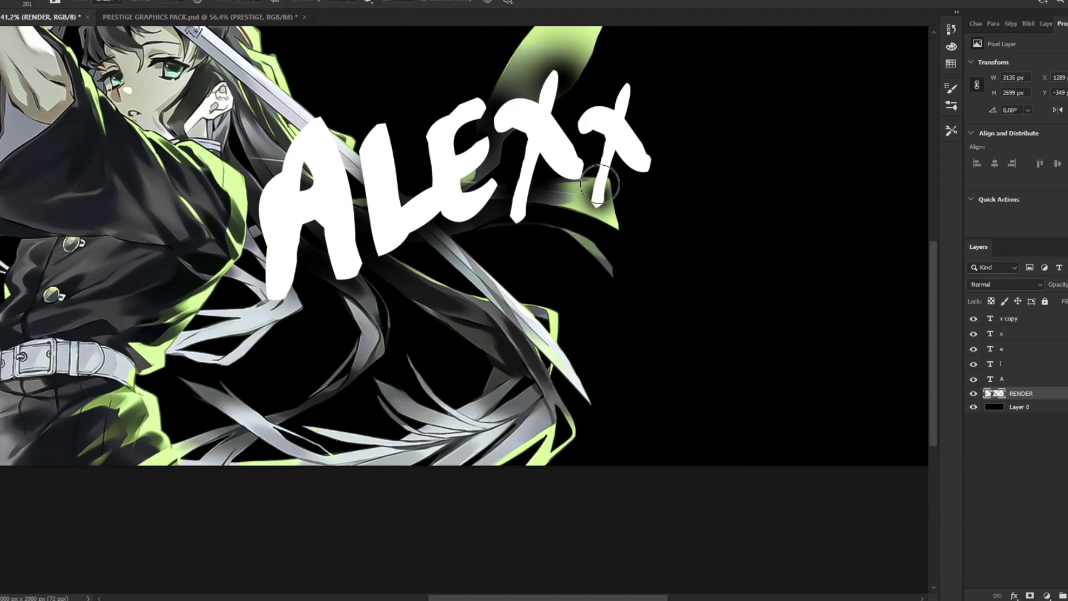
pyautogui.moveTo(599, 185)
pyautogui.mouseDown()
pyautogui.moveTo(566, 188)
pyautogui.moveTo(572, 165)
pyautogui.mouseUp()
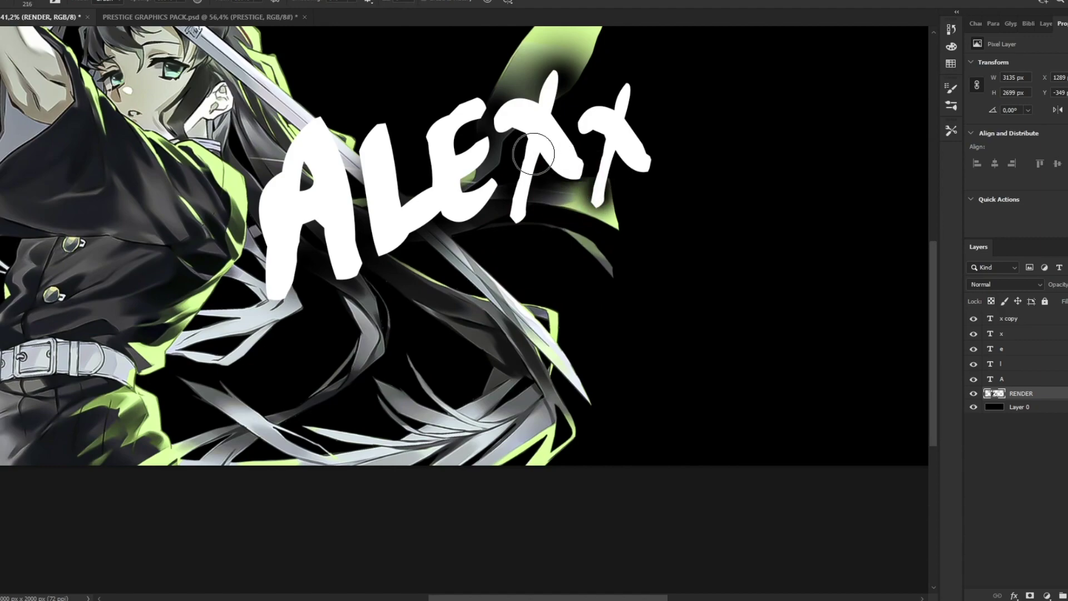
# Step: Convert the A and l letter layers together into one smart object
pyautogui.scroll(1, 536, 154)
pyautogui.press('z')
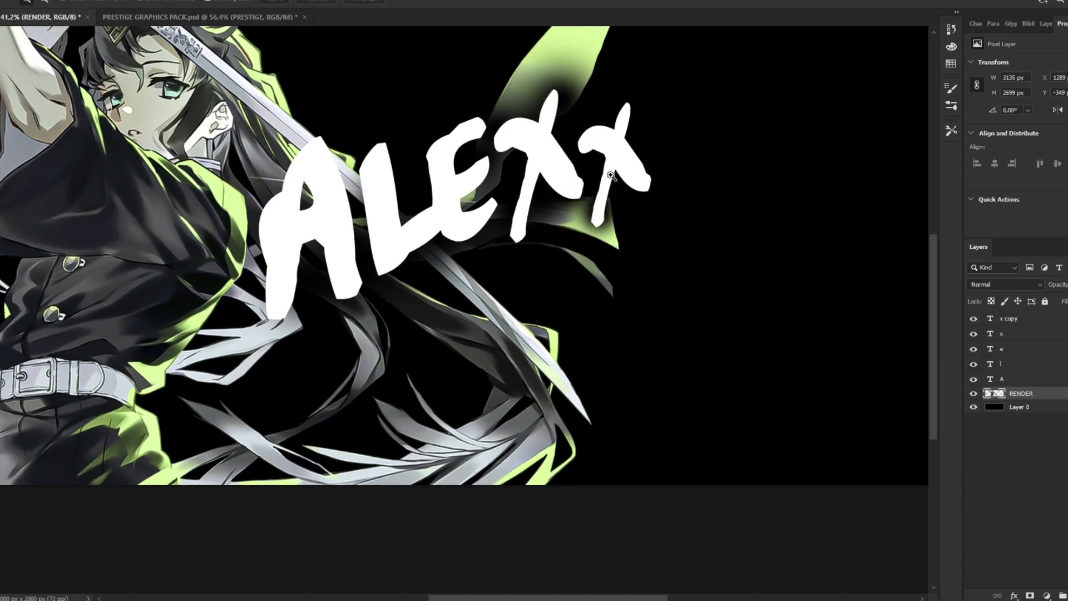
pyautogui.moveTo(611, 176); pyautogui.dragTo(558, 178)
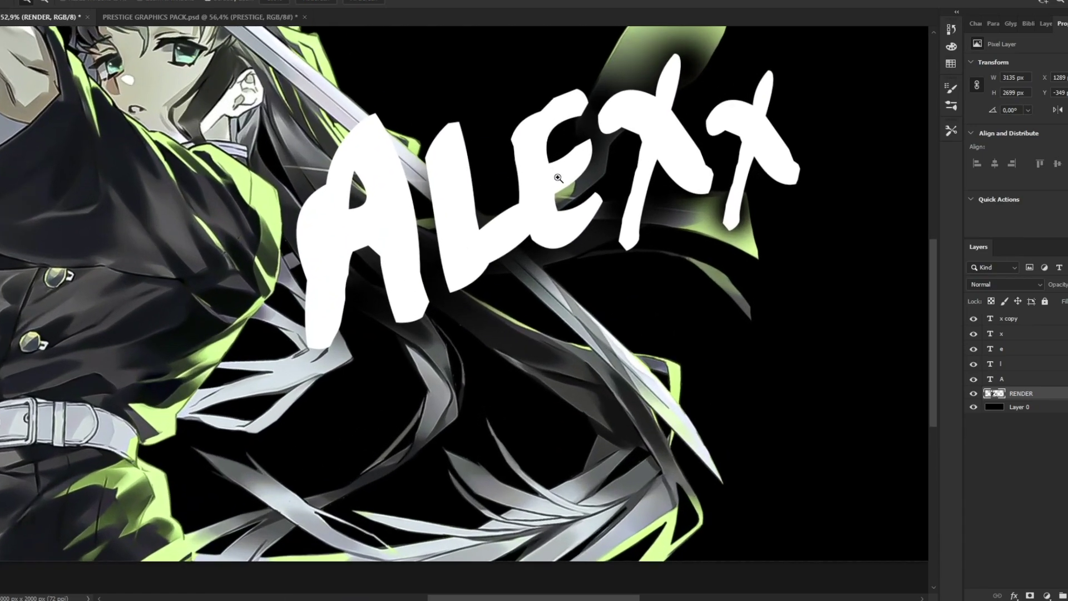
pyautogui.hotkey('alt', ']')
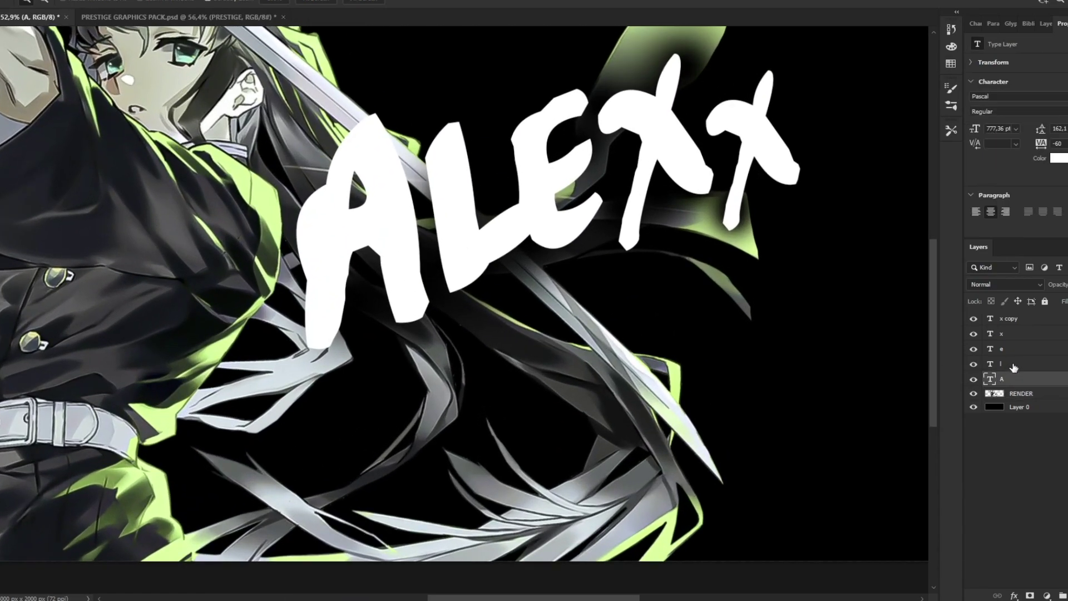
pyautogui.keyDown('shift'); pyautogui.click(1014, 364); pyautogui.keyUp('shift')
pyautogui.rightClick(1014, 364)
pyautogui.click(892, 204)
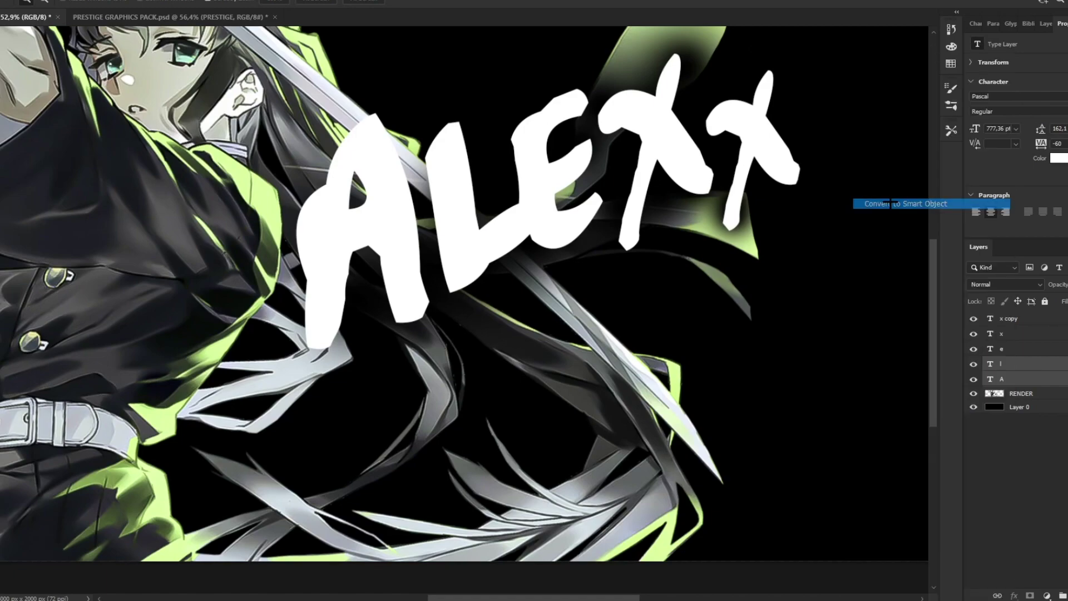
# Step: Apply a bright light green Color Overlay at 100% opacity to the smart object holding the letters A and L
pyautogui.doubleClick(1040, 363)
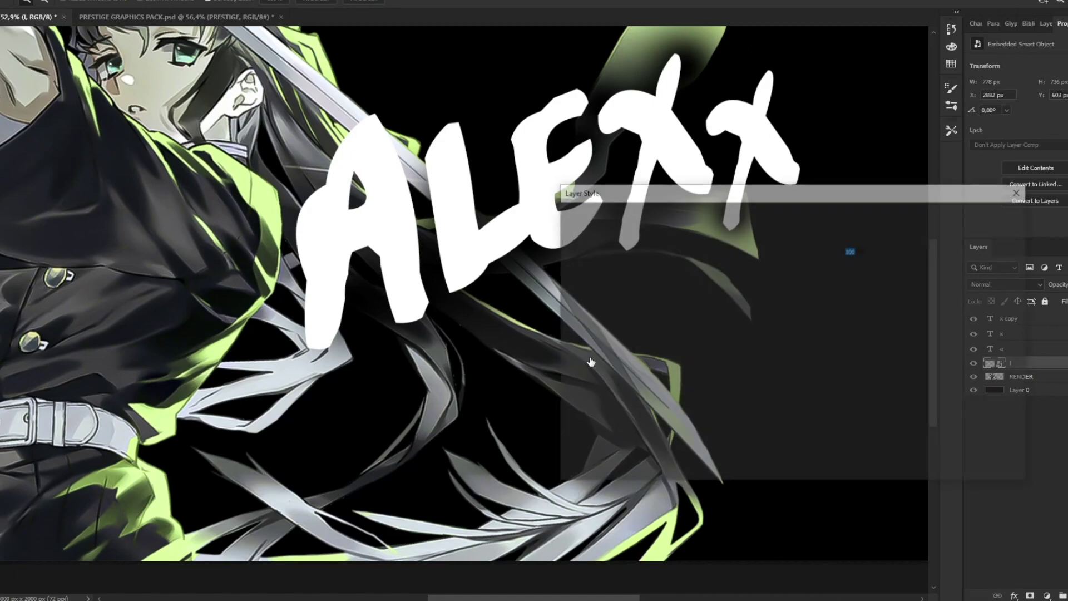
pyautogui.click(629, 375)
pyautogui.click(849, 238)
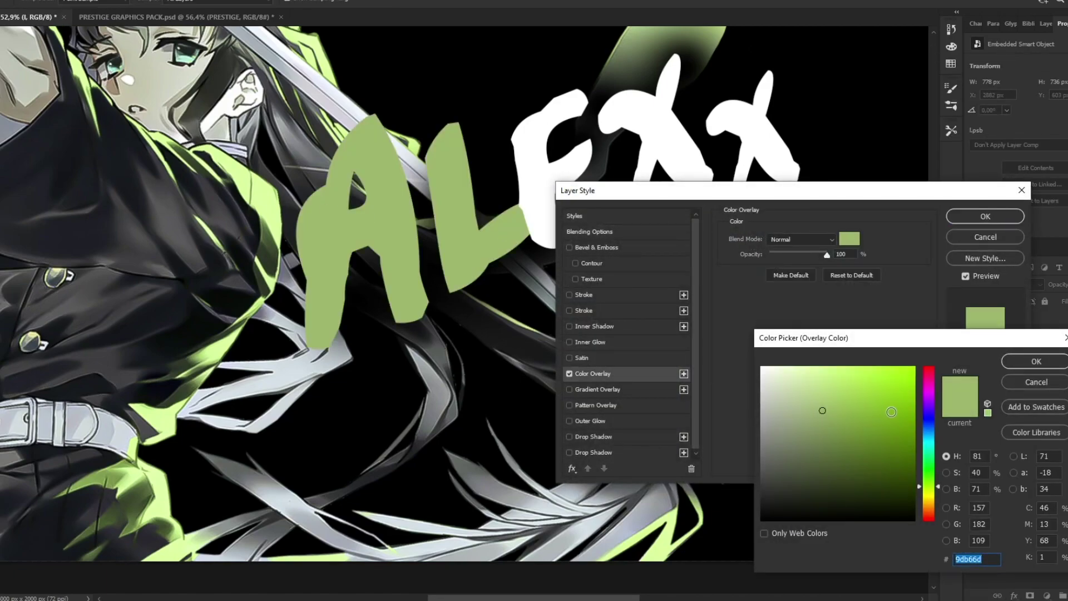
pyautogui.moveTo(821, 409); pyautogui.dragTo(820, 375)
pyautogui.click(1013, 365)
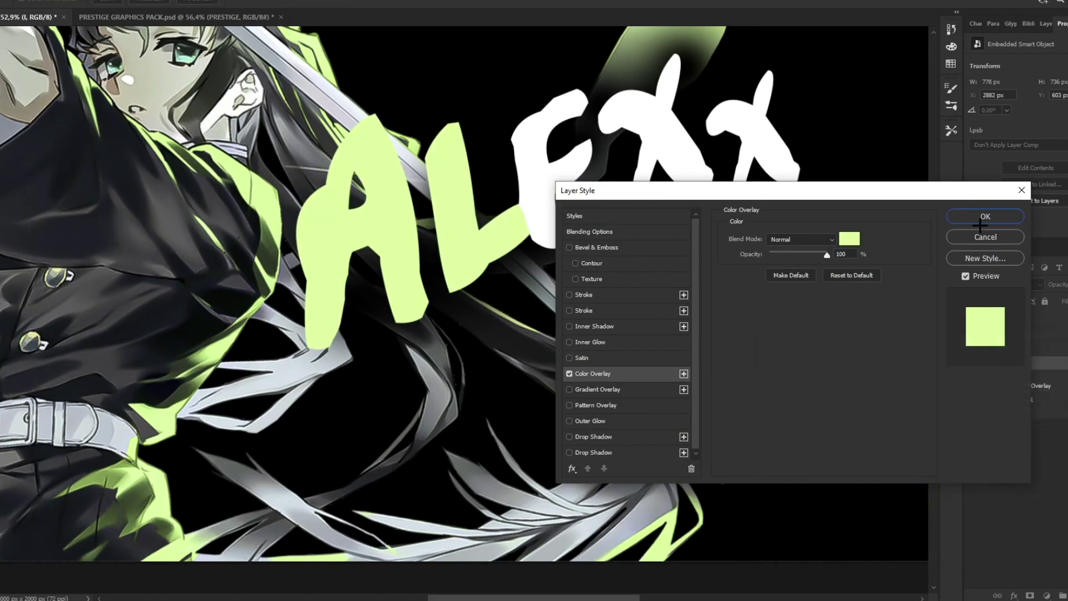
pyautogui.click(985, 216)
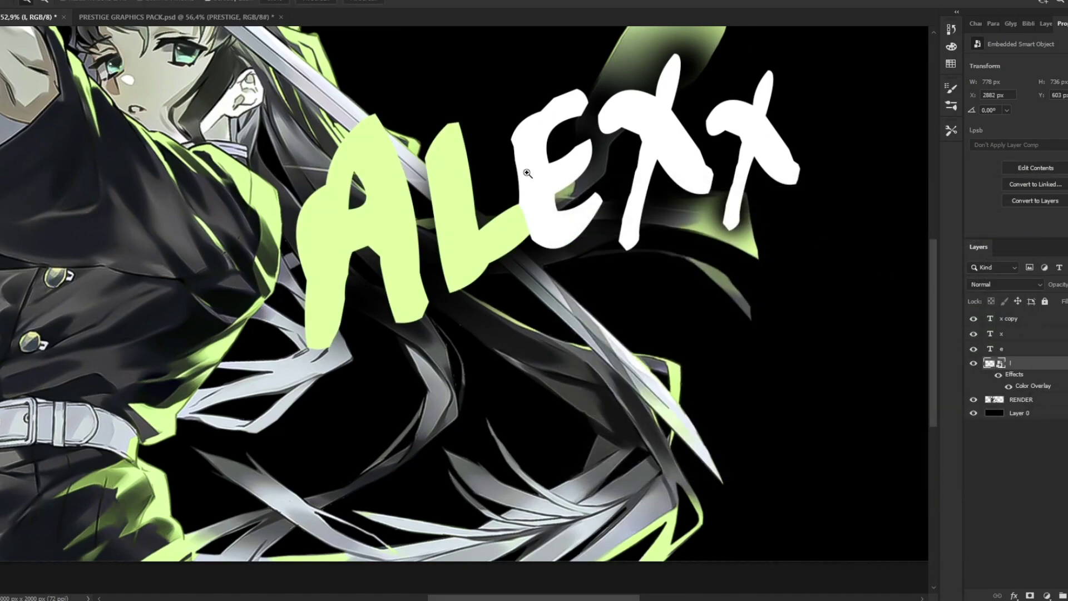
# Step: Convert the last X layer to a smart object and give it a dark grey (#484848) Color Overlay
pyautogui.rightClick(1021, 322)
pyautogui.click(916, 229)
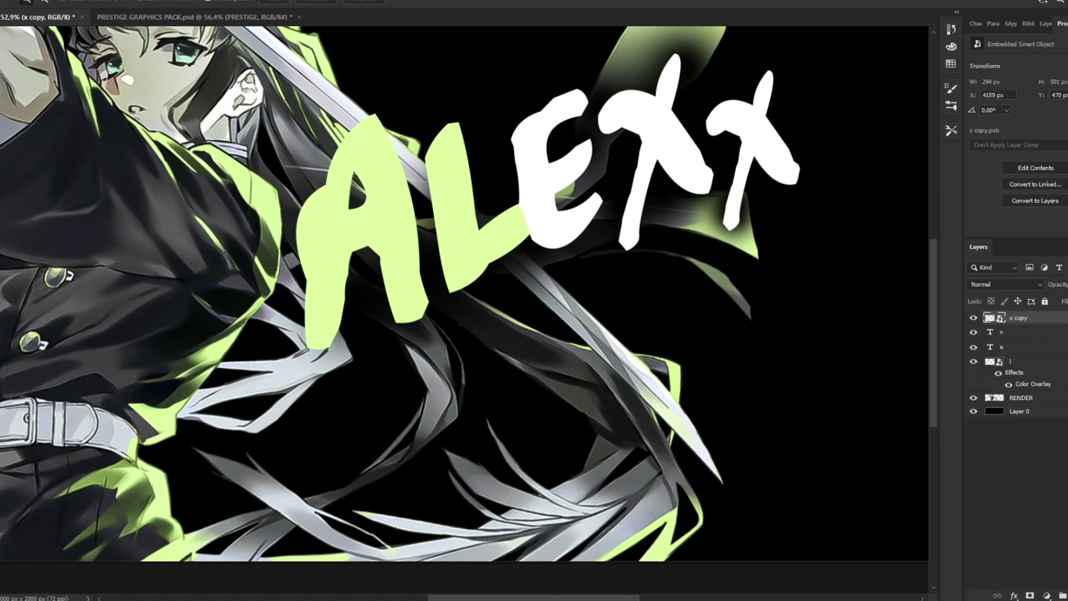
pyautogui.click(628, 373)
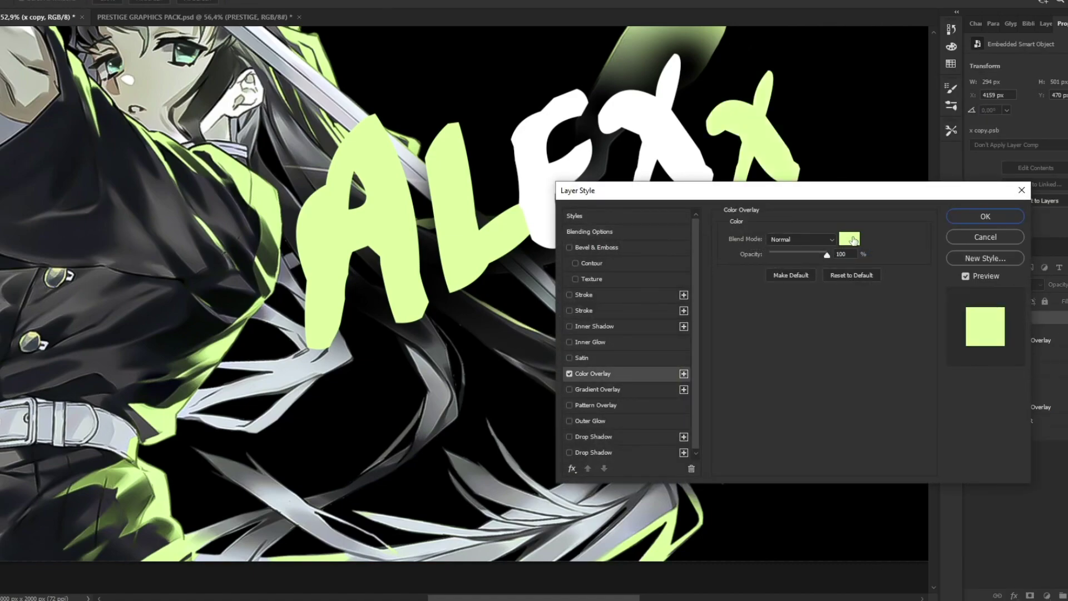
pyautogui.click(851, 239)
pyautogui.click(750, 474)
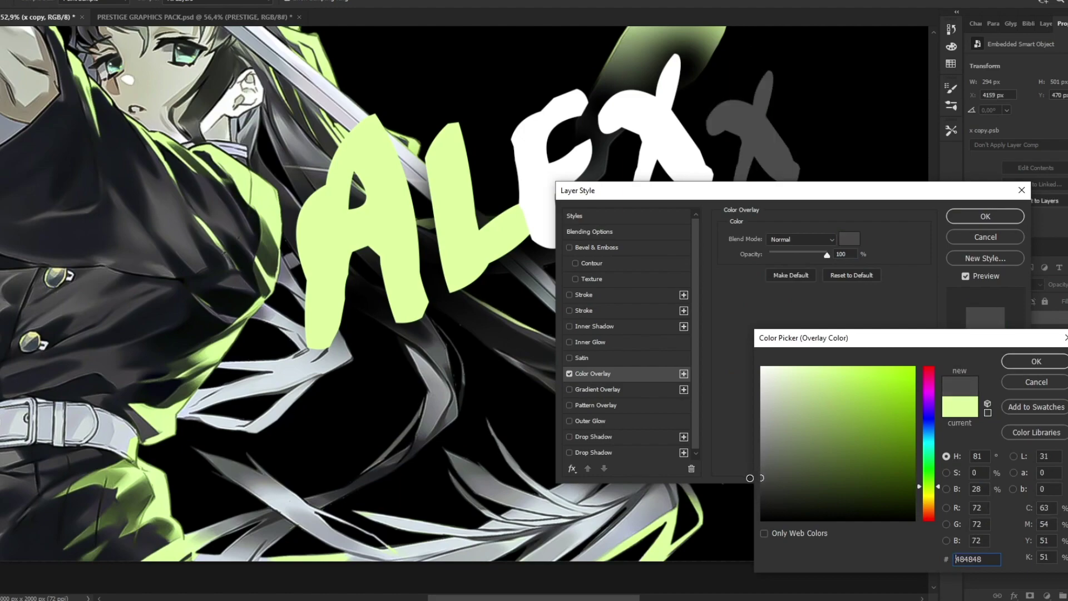
pyautogui.click(1036, 361)
pyautogui.click(985, 216)
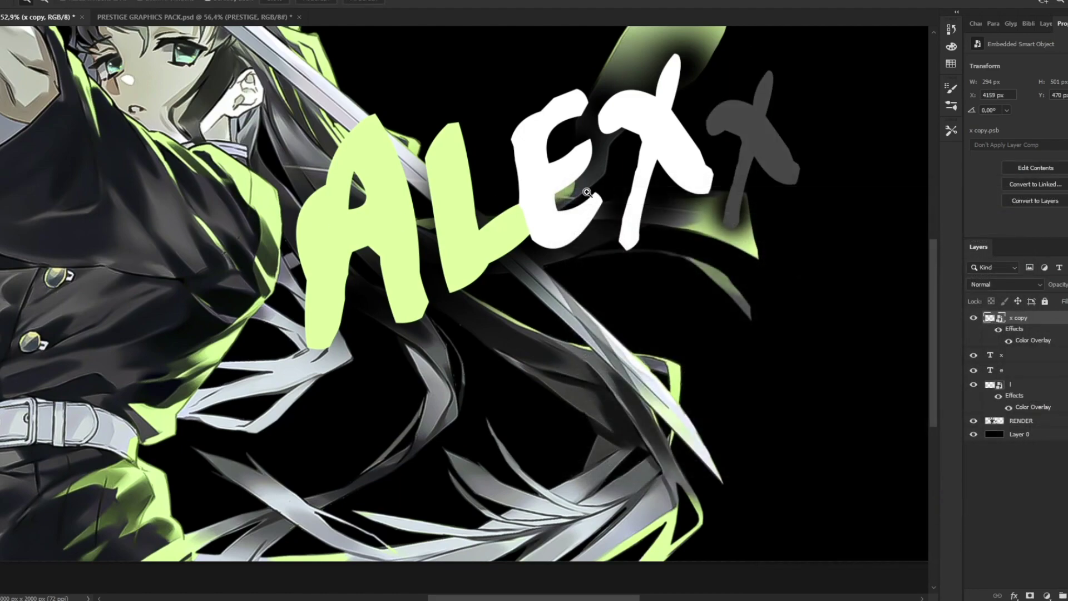
# Step: Convert the E letter layer to a smart object
pyautogui.moveTo(600, 190); pyautogui.dragTo(648, 213)
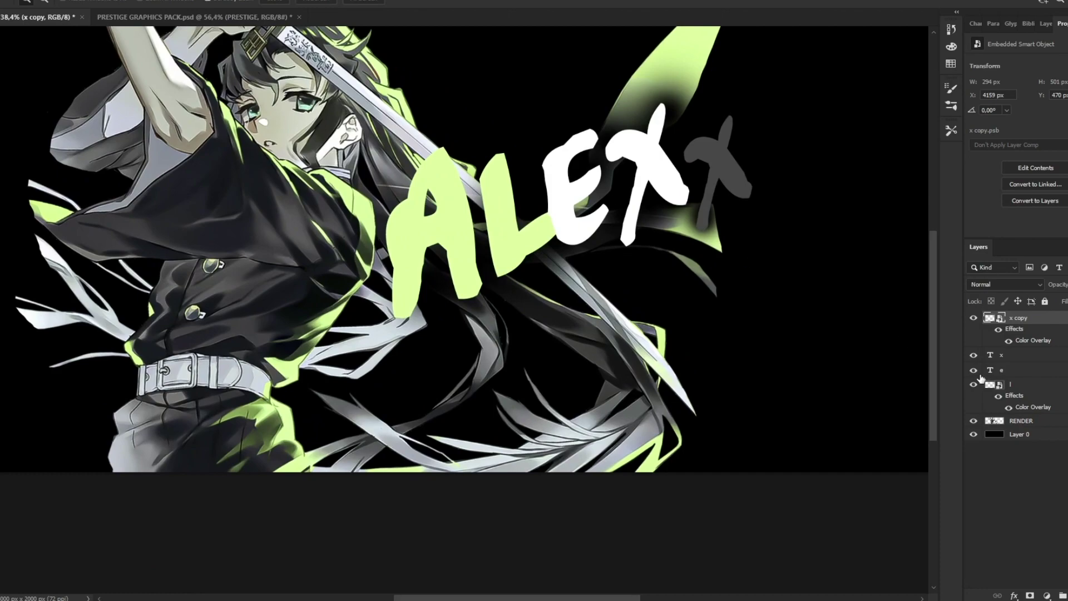
pyautogui.click(1030, 376)
pyautogui.rightClick(1028, 373)
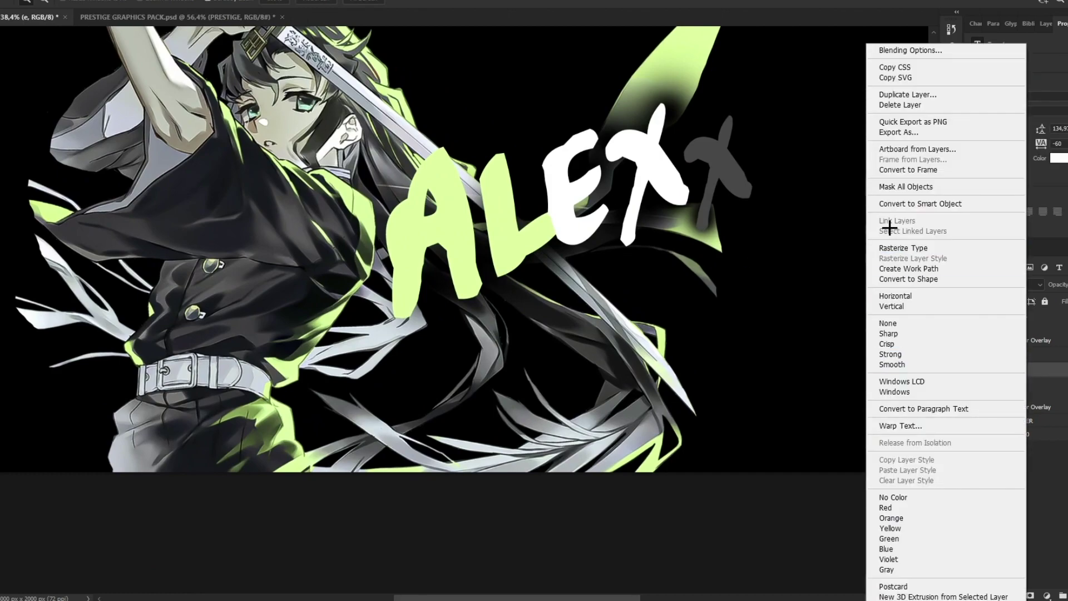
pyautogui.click(918, 203)
pyautogui.rightClick(1013, 356)
pyautogui.click(918, 204)
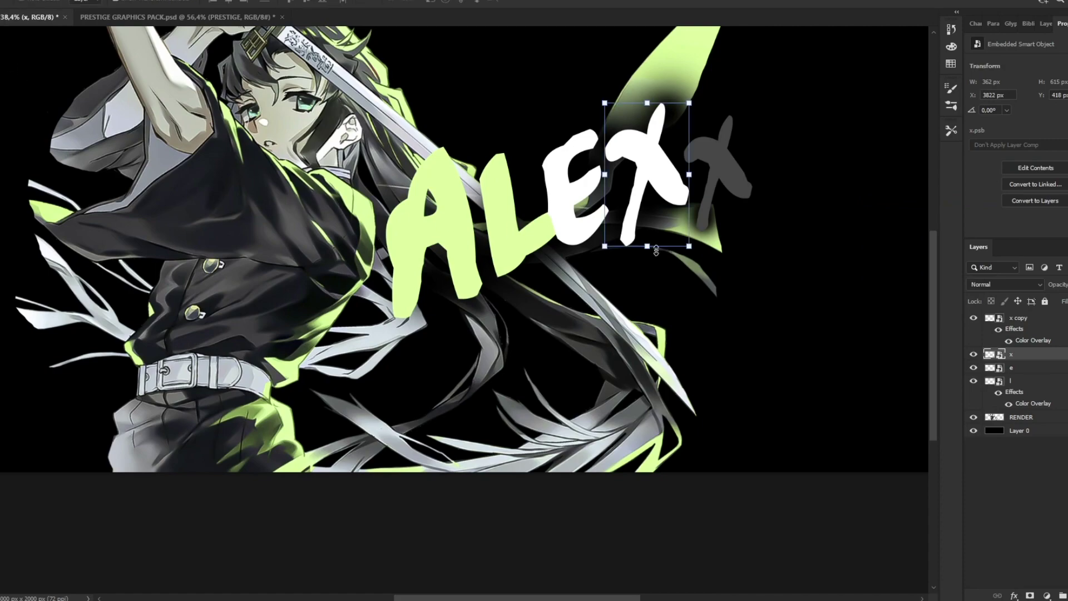
pyautogui.hotkey('ctrl', 'z')
# Step: Combine the E and first X layers into one smart object, and wrap the A and L object with its overlay in another
pyautogui.keyDown('shift'); pyautogui.click(1024, 371); pyautogui.keyUp('shift')
pyautogui.rightClick(1023, 371)
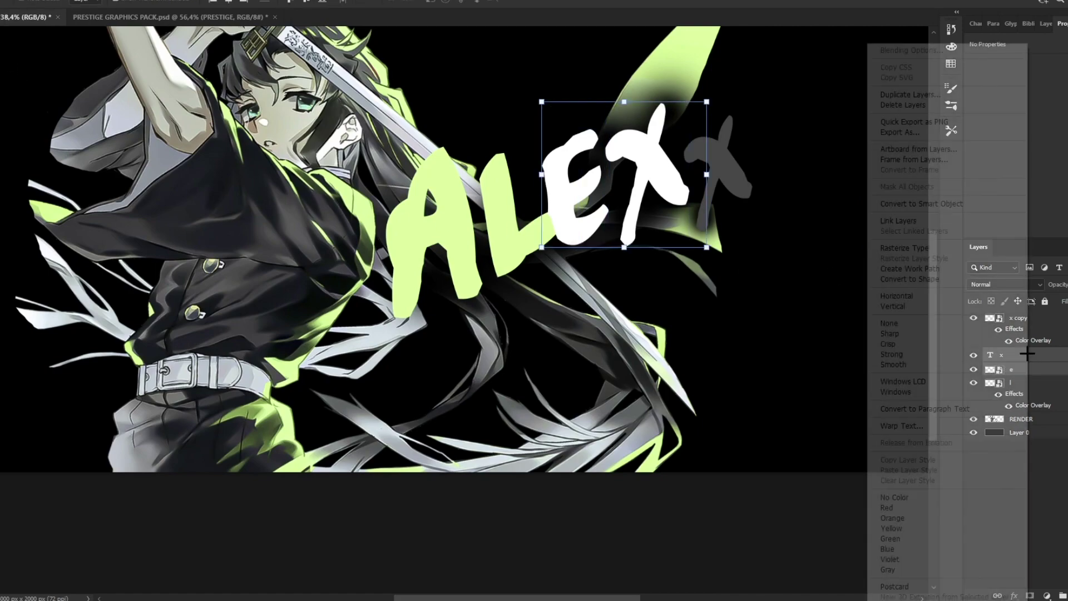
pyautogui.click(940, 204)
pyautogui.rightClick(1031, 368)
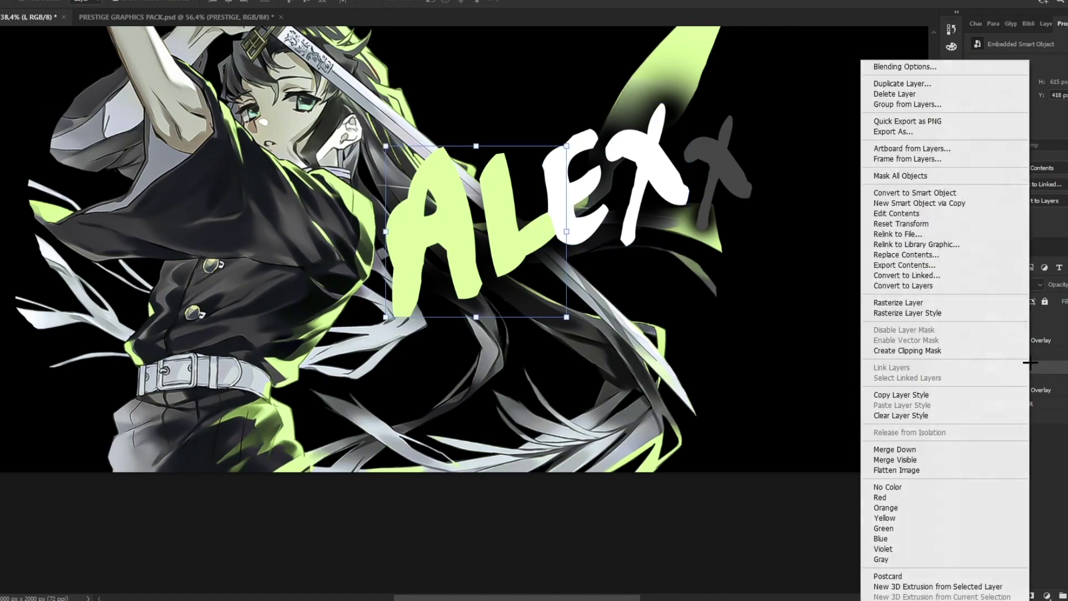
pyautogui.click(922, 193)
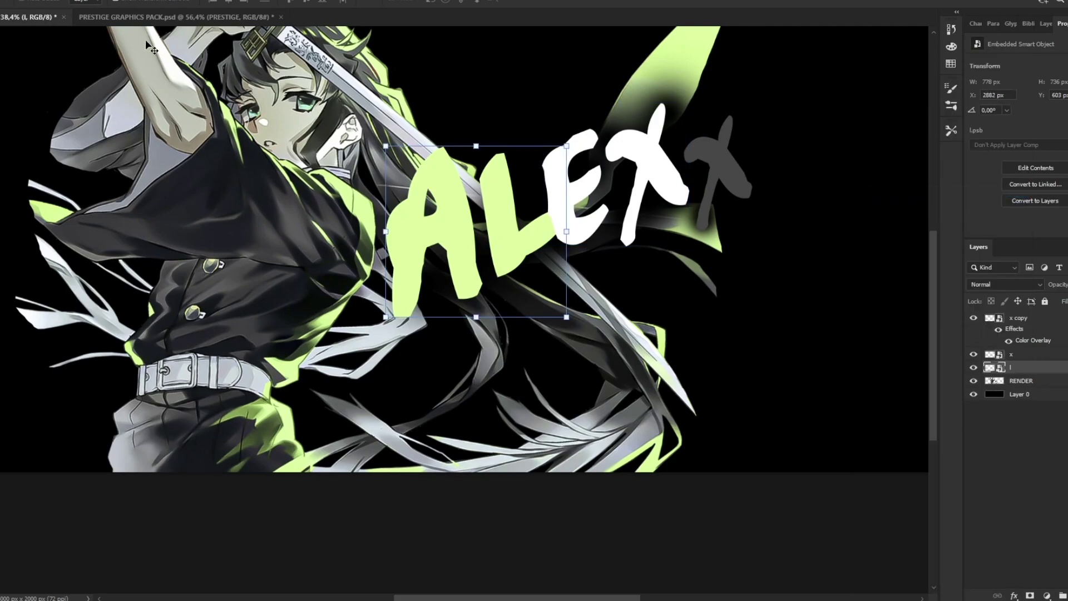
# Step: Switch to PRESTIGE GRAPHICS PACK.psd and copy the visible white kanji shape layer from the SHAPES/BRUSHES group
pyautogui.click(141, 17)
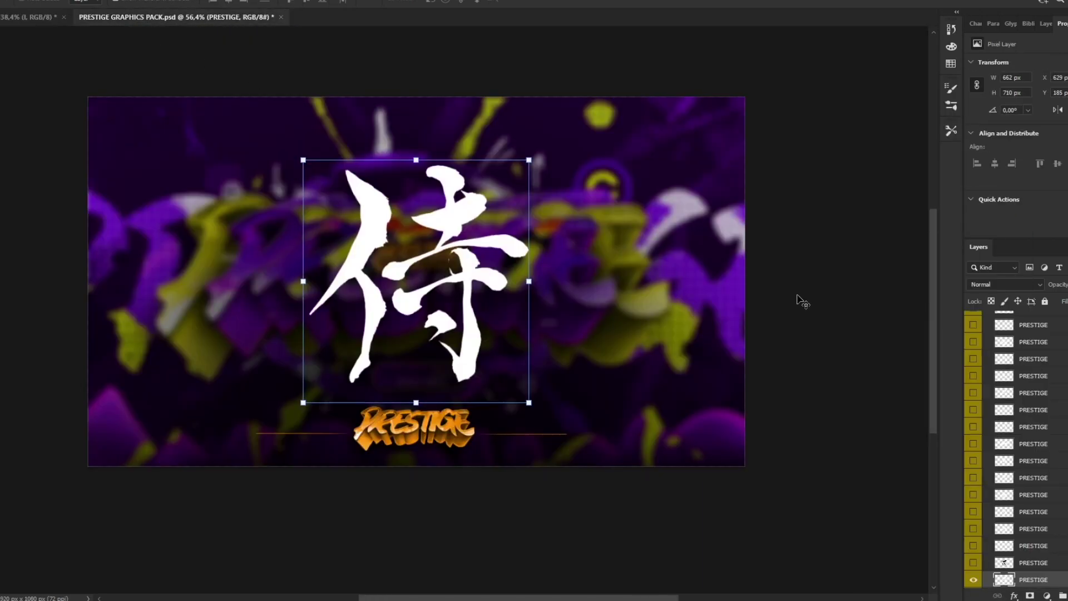
pyautogui.moveTo(735, 300); pyautogui.dragTo(736, 293)
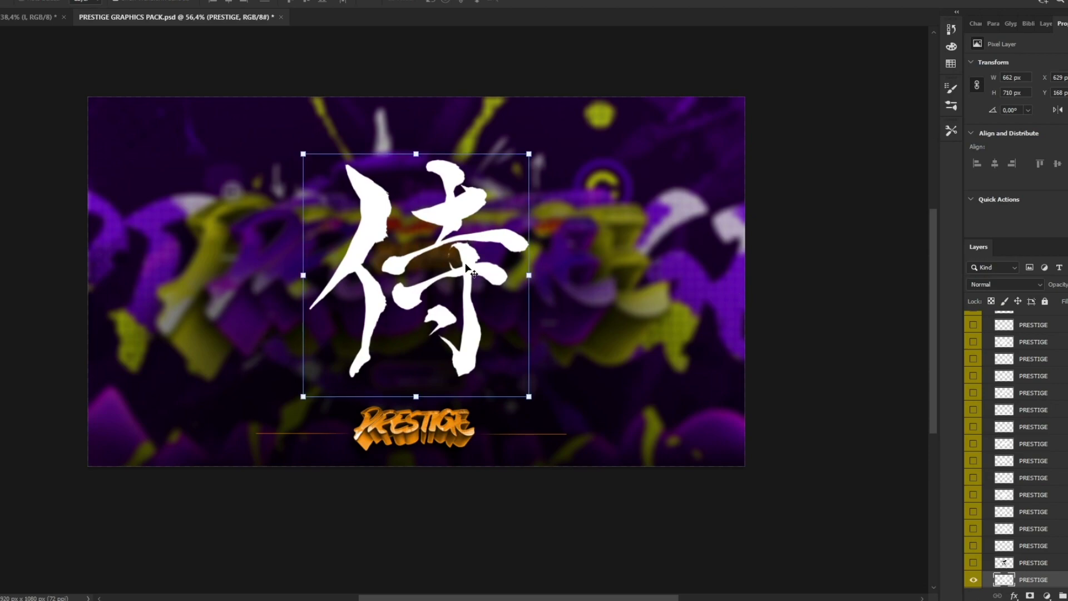
pyautogui.press('ctrl')
pyautogui.scroll(6, 1040, 458)
pyautogui.click(1028, 457)
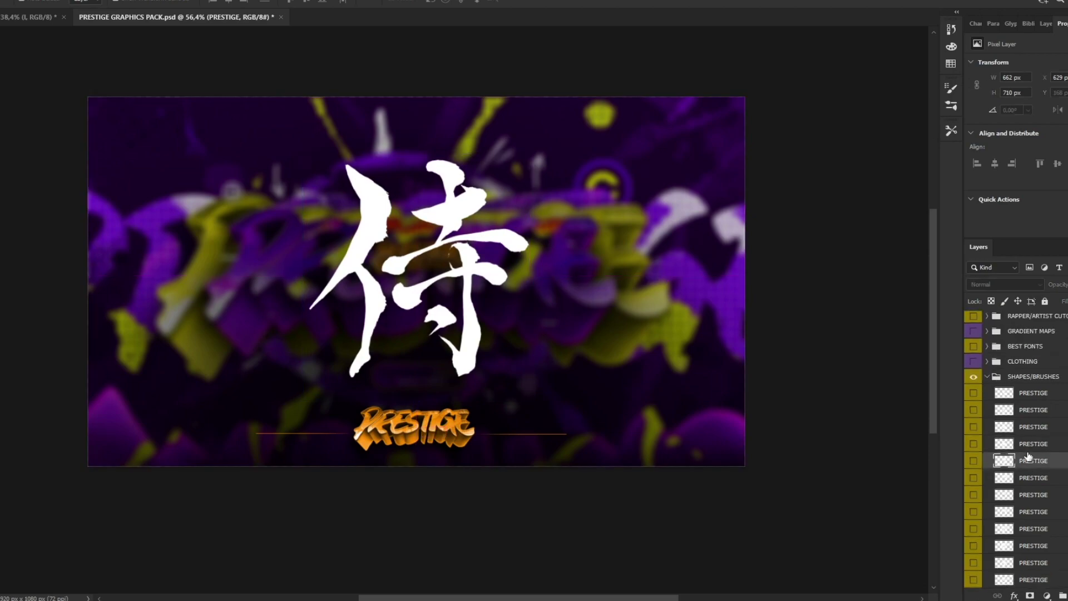
pyautogui.scroll(1, 1028, 457)
pyautogui.scroll(-6, 1031, 466)
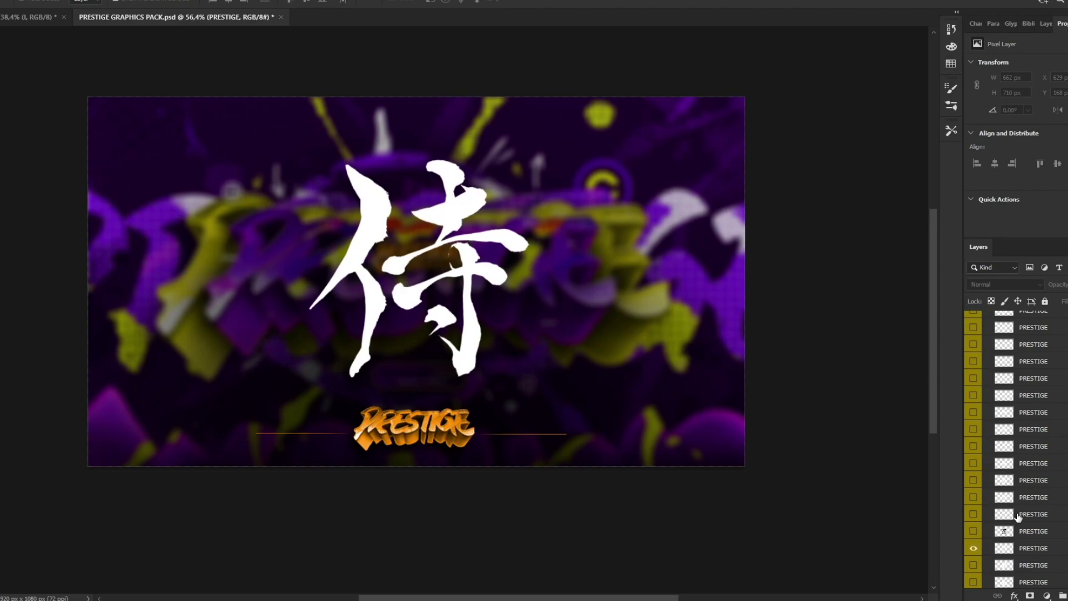
pyautogui.click(1033, 549)
# Step: Paste the kanji shape into the banner as a layer clipped to the A and L object, enlarged to about 924 × 979 px
pyautogui.click(30, 17)
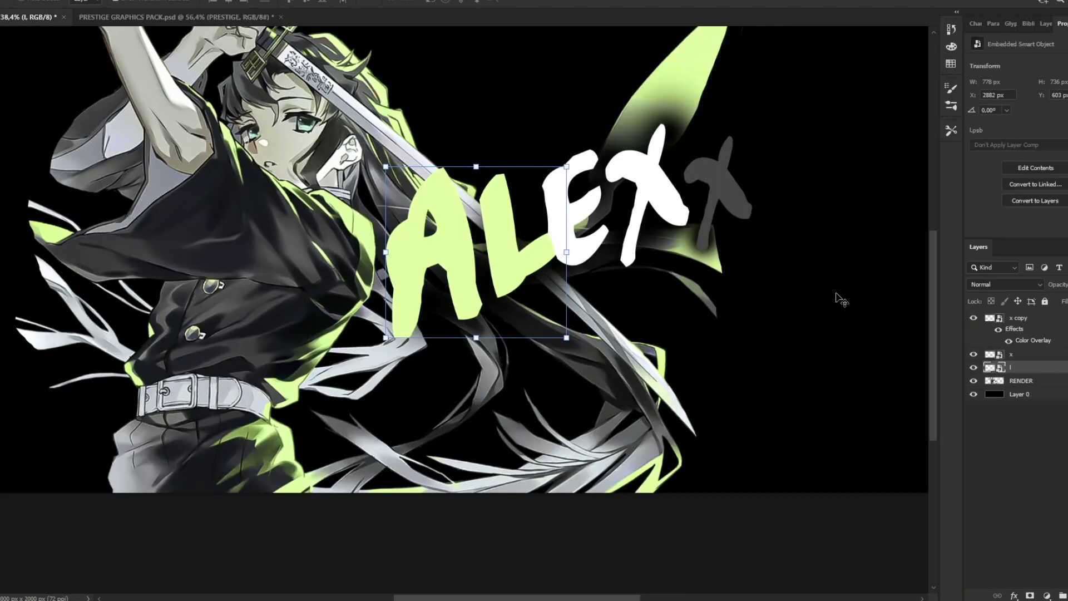
pyautogui.hotkey('ctrl', 'v')
pyautogui.rightClick(1014, 362)
pyautogui.click(1013, 326)
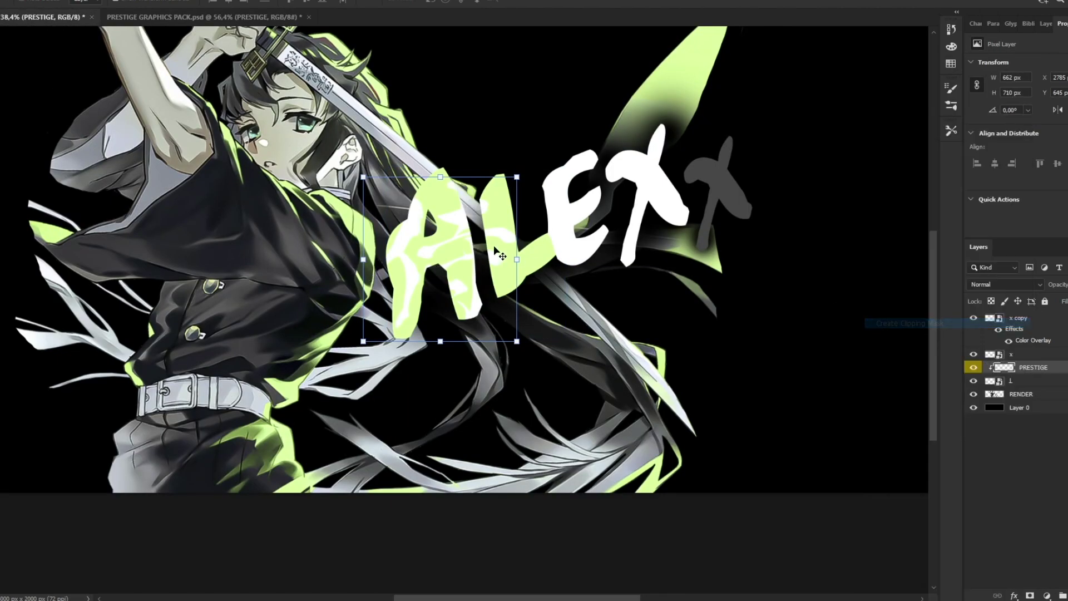
pyautogui.moveTo(519, 259); pyautogui.dragTo(570, 259)
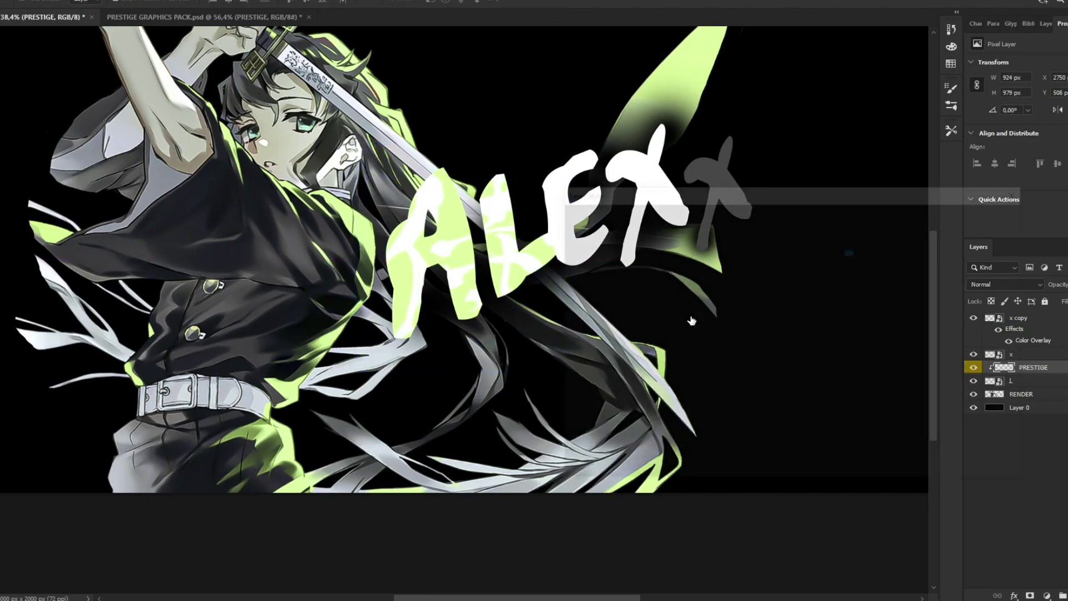
# Step: Apply a muted green (#a9c279) Color Overlay to the clipped kanji shape and shift it slightly up and left
pyautogui.doubleClick(1046, 367)
pyautogui.click(592, 373)
pyautogui.click(849, 239)
pyautogui.click(448, 248)
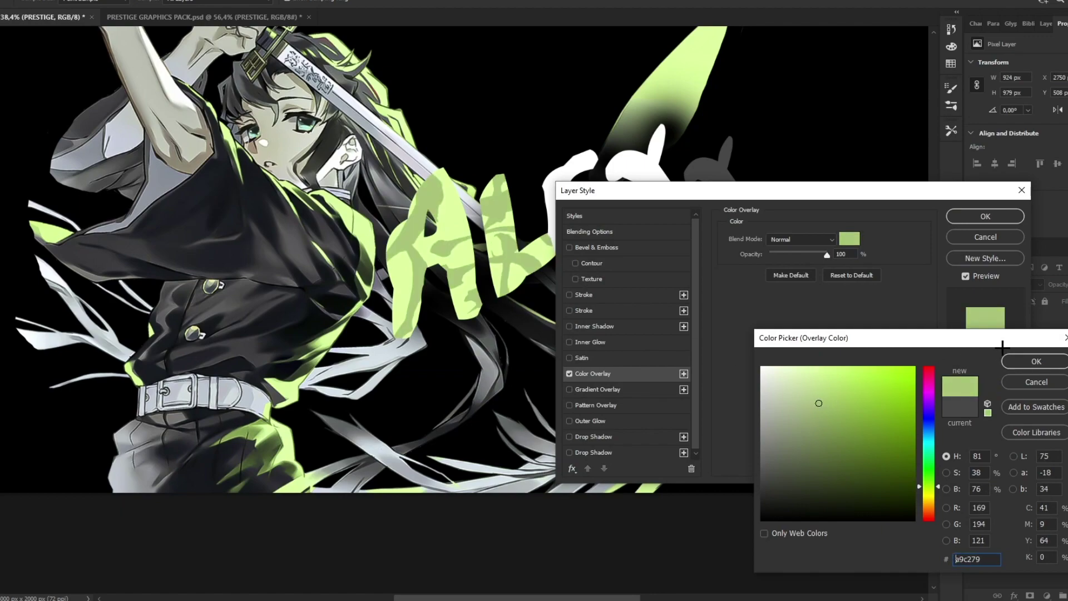
pyautogui.click(1013, 361)
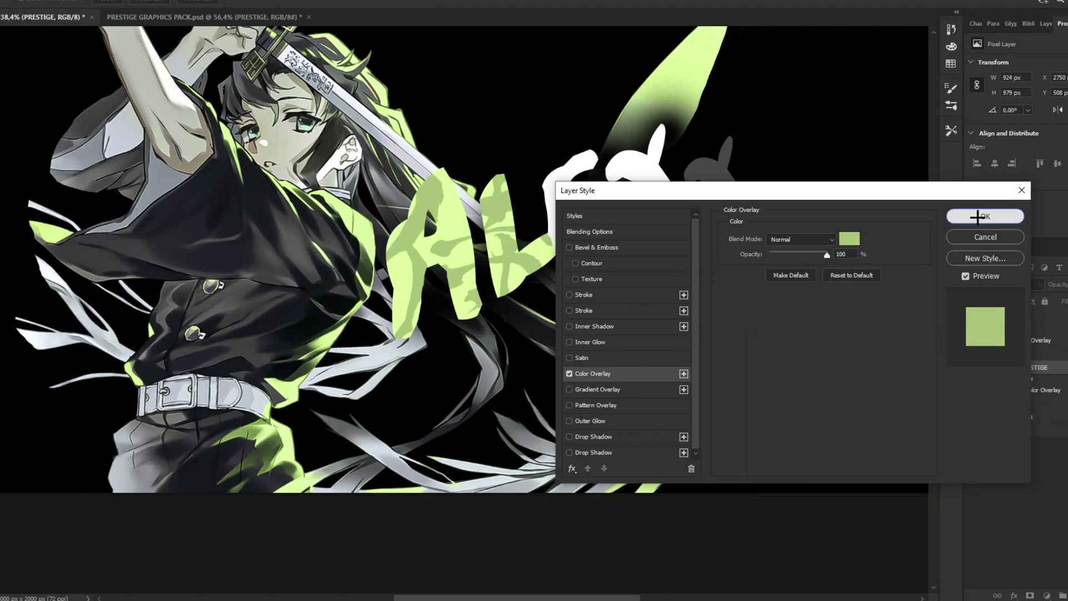
pyautogui.click(985, 216)
pyautogui.moveTo(729, 321); pyautogui.dragTo(726, 315)
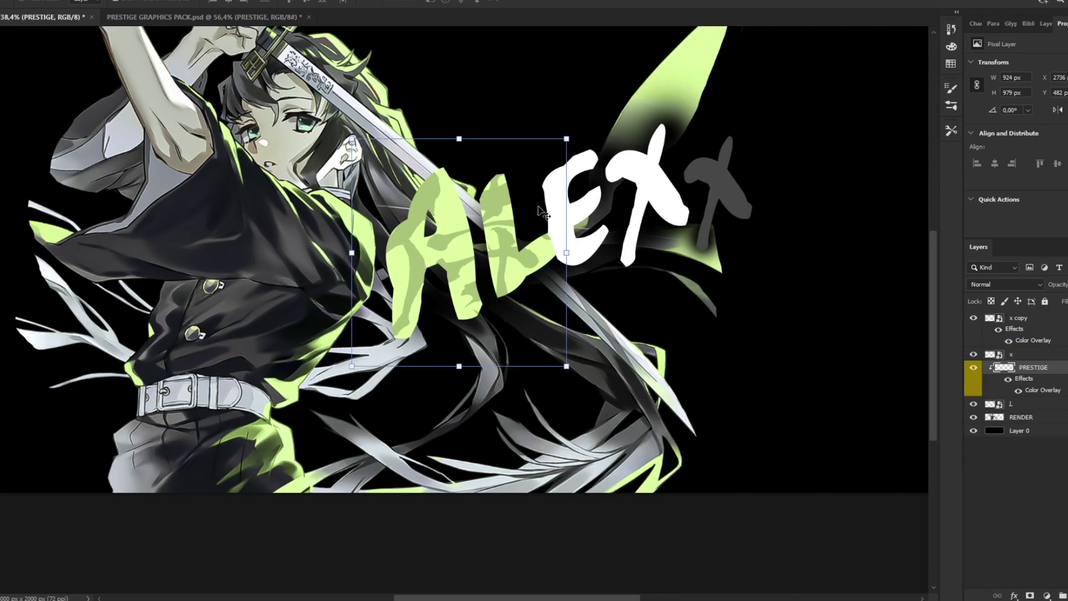
# Step: Convert the last X with its overlay to a smart object and clip a pasted copy of the green kanji to it
pyautogui.rightClick(1036, 318)
pyautogui.click(925, 196)
pyautogui.hotkey('ctrl', 'v')
pyautogui.rightClick(1040, 319)
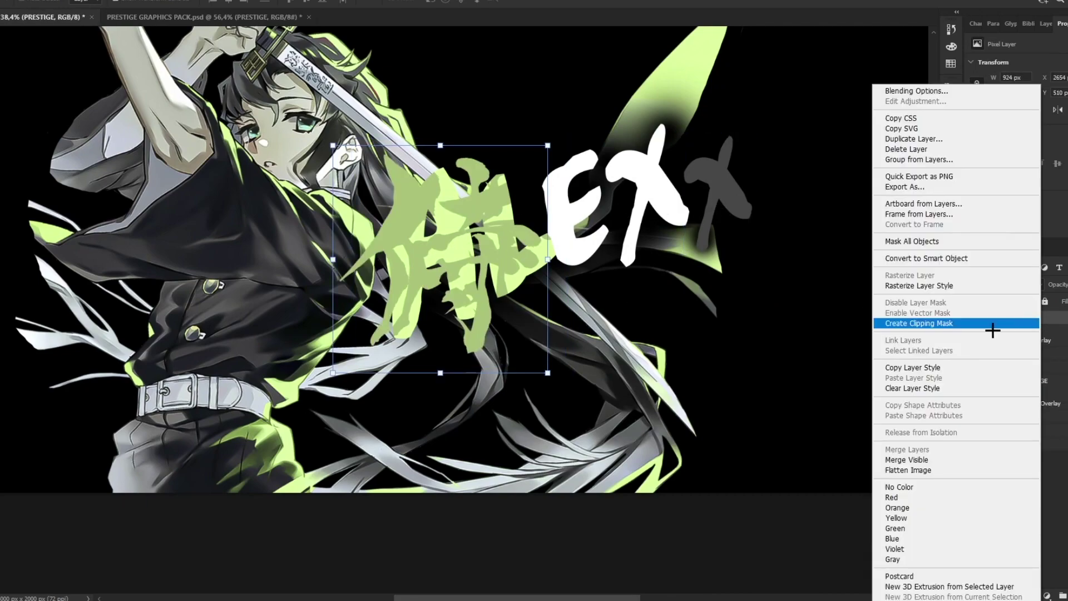
pyautogui.click(993, 330)
# Step: Move the kanji copy over the last X and scale it down to about 740 × 807 px
pyautogui.moveTo(744, 327); pyautogui.dragTo(745, 239)
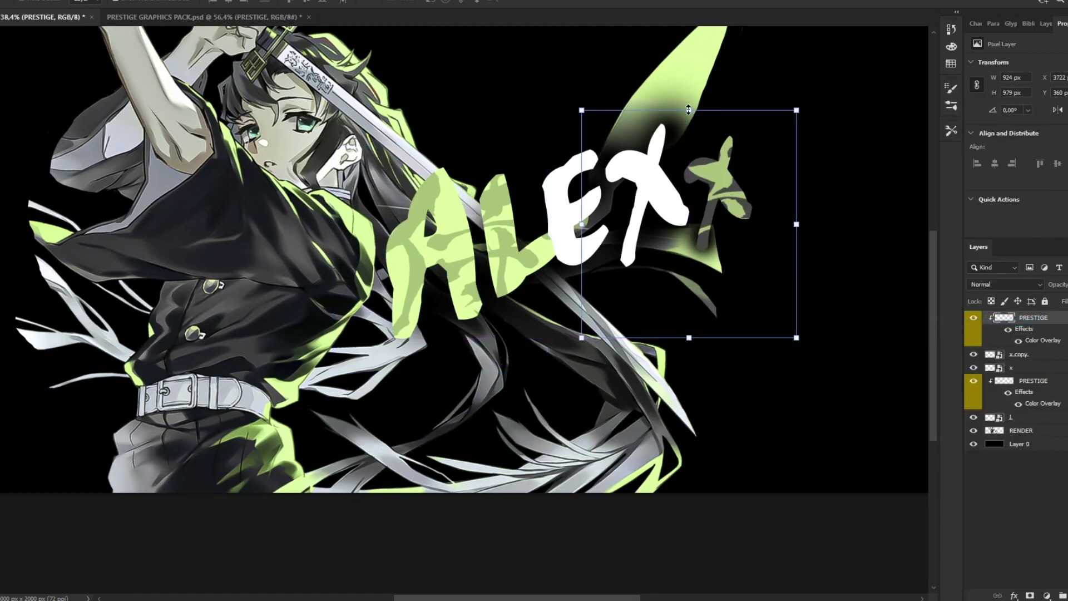
pyautogui.moveTo(689, 110); pyautogui.dragTo(689, 150)
pyautogui.moveTo(705, 199); pyautogui.dragTo(720, 162)
pyautogui.press('Return')
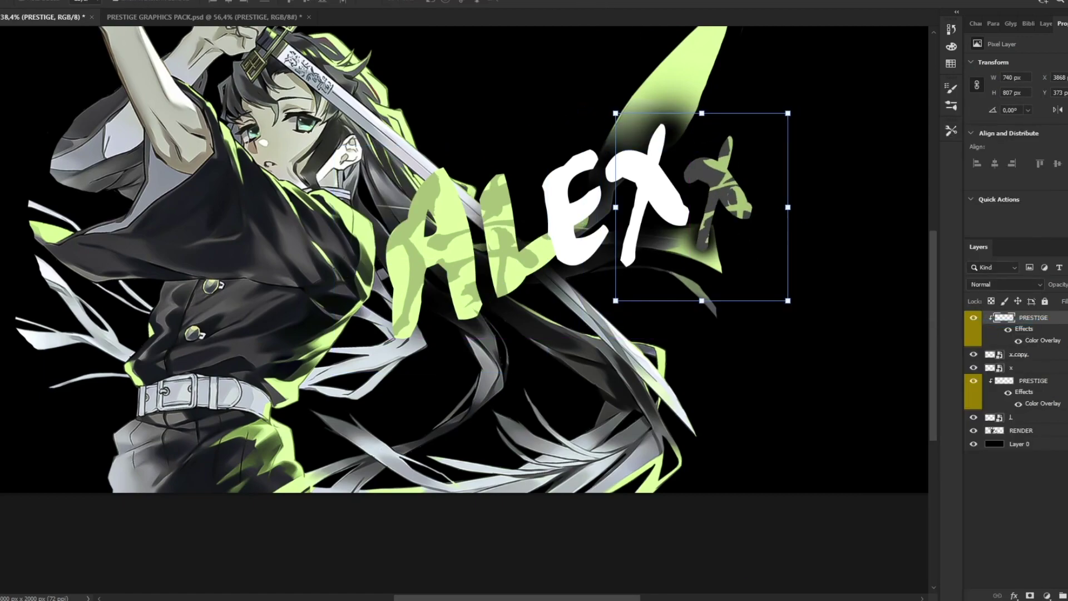
# Step: Change the Color Overlay of the kanji on the last X to mid grey (#7c7c7c)
pyautogui.doubleClick(1055, 318)
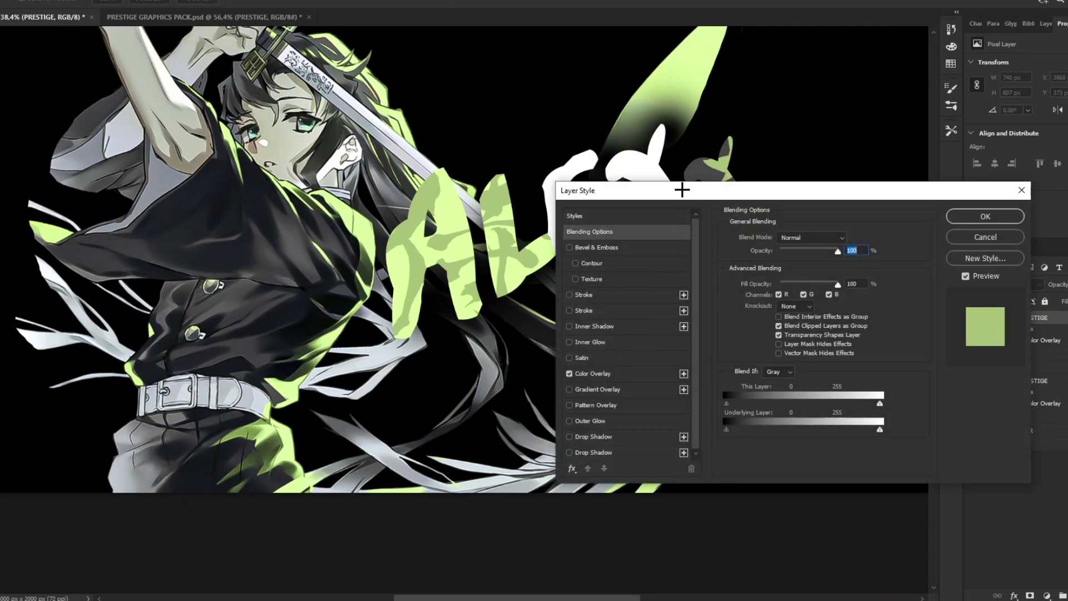
pyautogui.moveTo(682, 190); pyautogui.dragTo(807, 228)
pyautogui.click(766, 412)
pyautogui.click(978, 276)
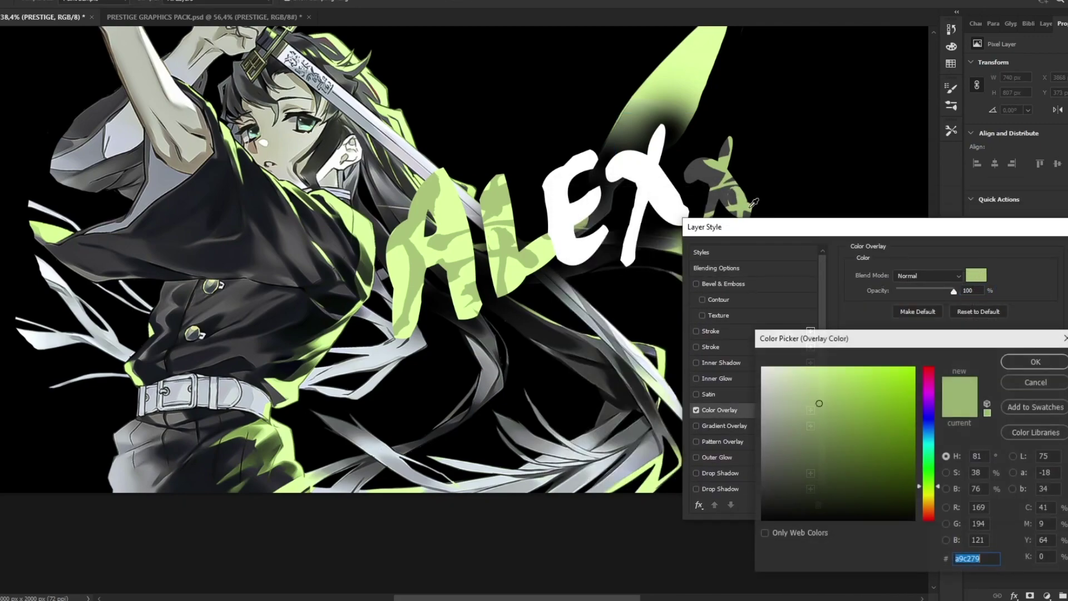
pyautogui.click(695, 173)
pyautogui.moveTo(802, 438); pyautogui.dragTo(750, 443)
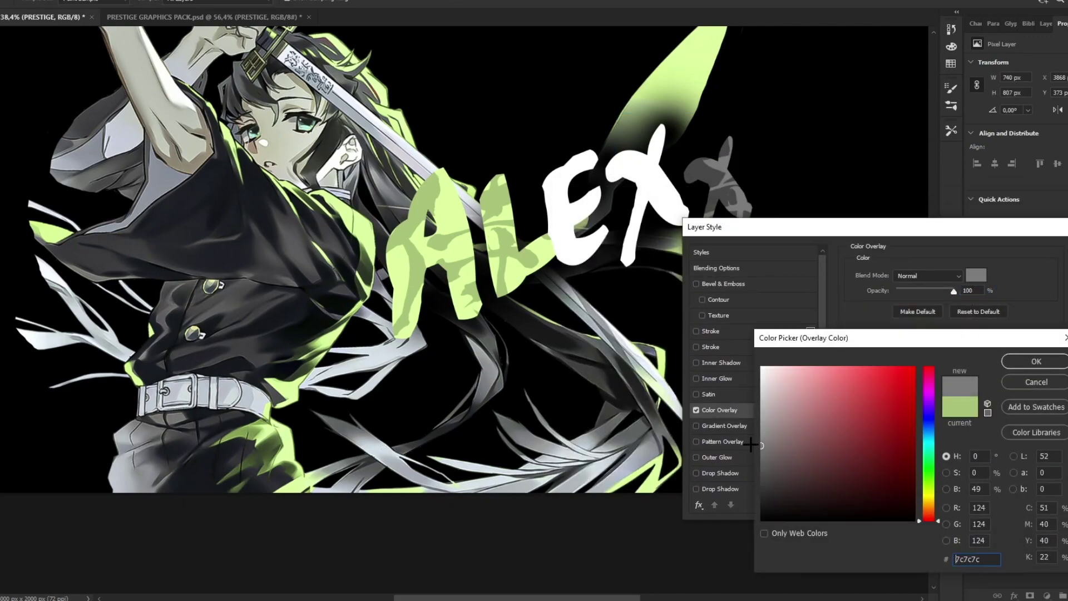
pyautogui.click(1036, 361)
pyautogui.moveTo(723, 227); pyautogui.dragTo(390, 196)
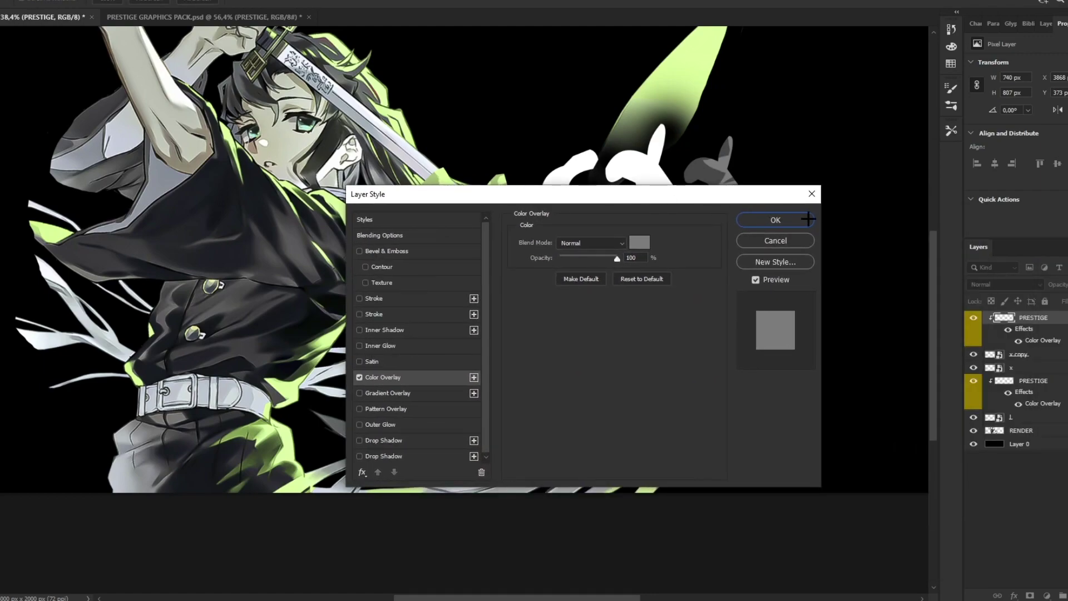
pyautogui.click(768, 224)
pyautogui.press('z')
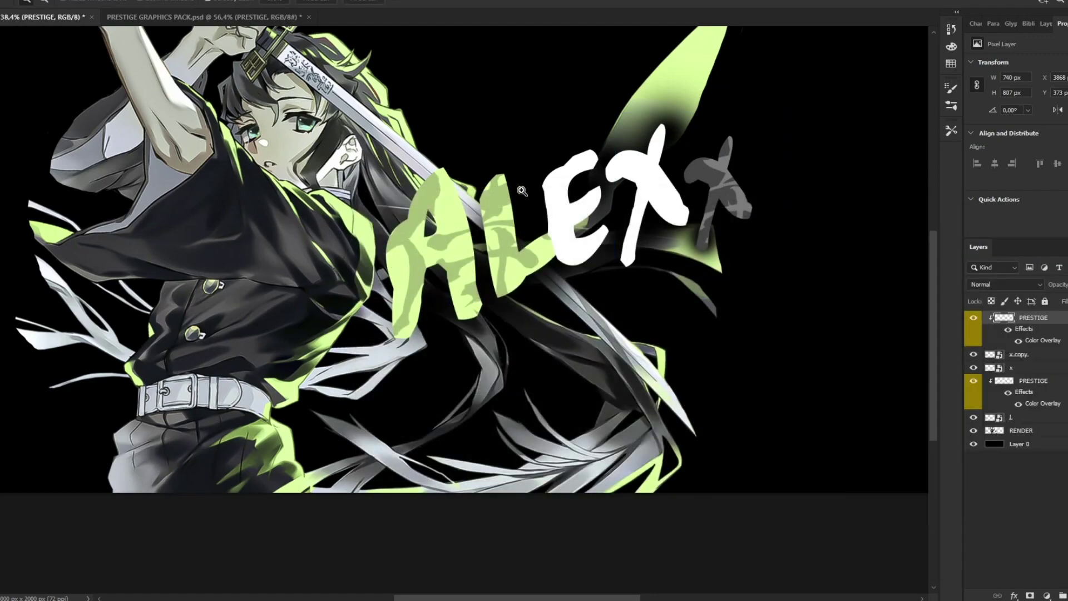
pyautogui.moveTo(522, 191); pyautogui.dragTo(574, 176)
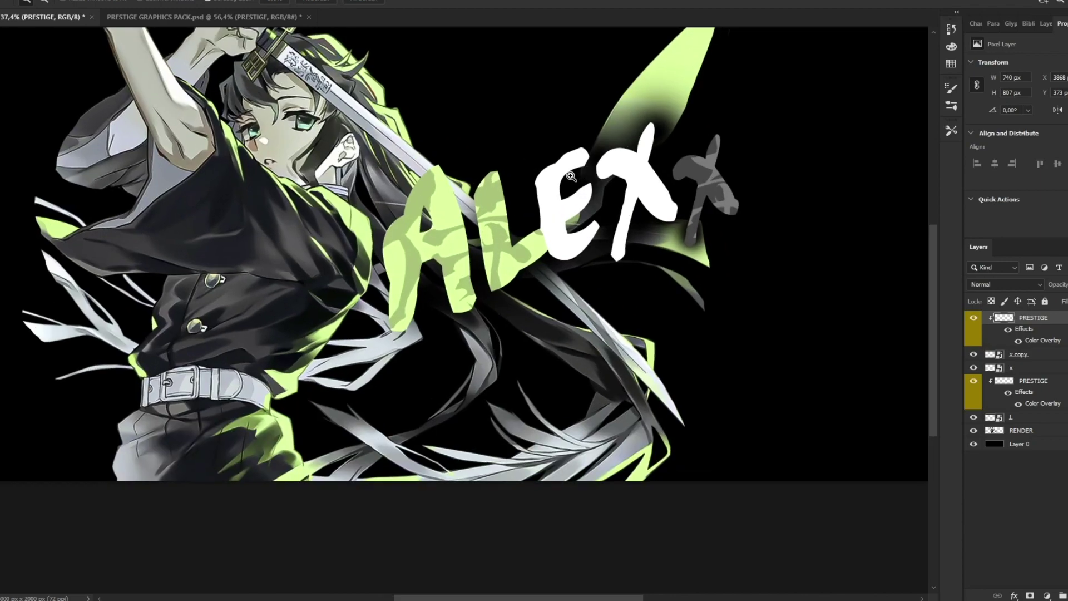
pyautogui.moveTo(650, 202); pyautogui.dragTo(730, 204)
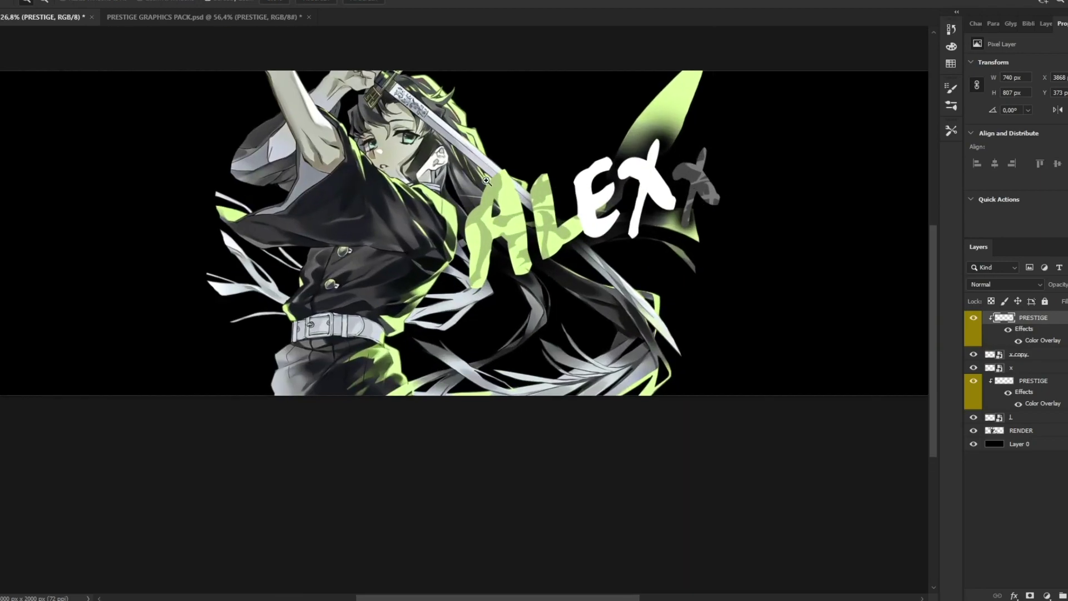
pyautogui.moveTo(527, 177); pyautogui.dragTo(599, 213)
pyautogui.press('v')
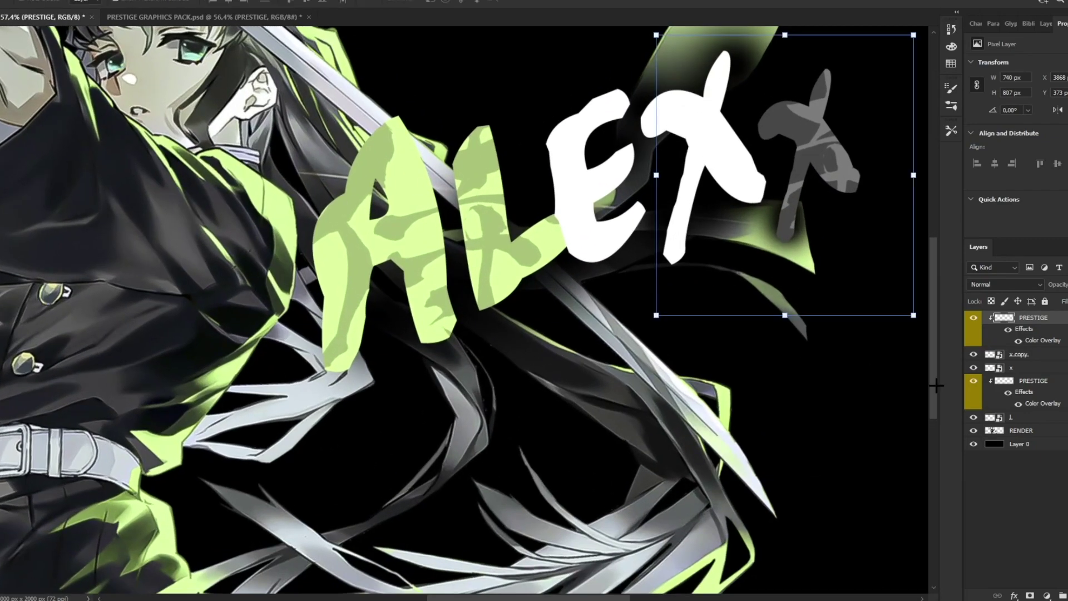
# Step: Convert the A and L letters together with their clipped kanji texture into one smart object
pyautogui.click(1032, 417)
pyautogui.rightClick(1047, 387)
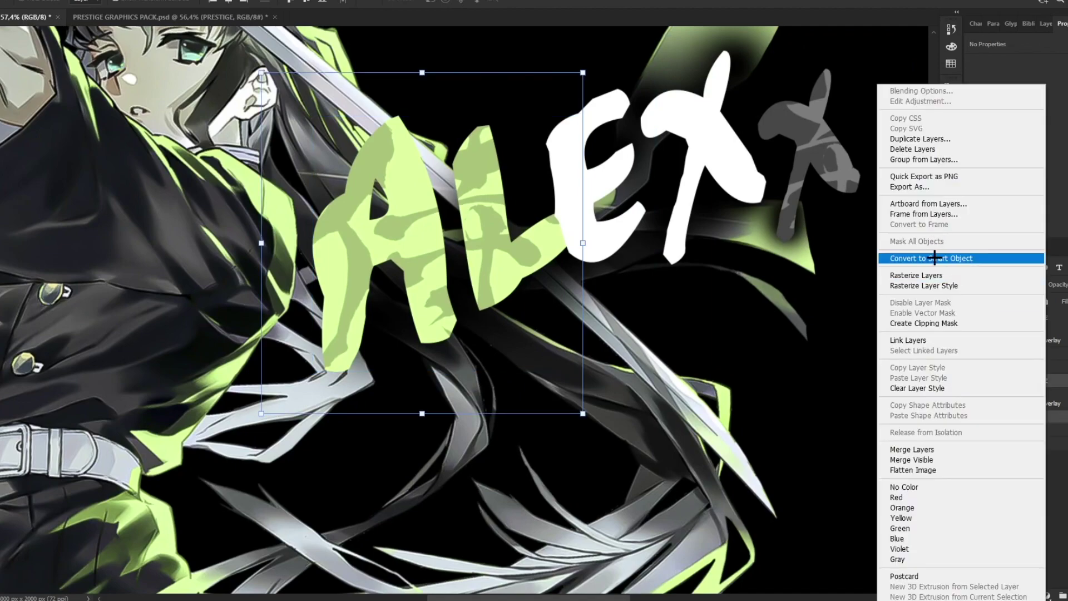
pyautogui.click(940, 251)
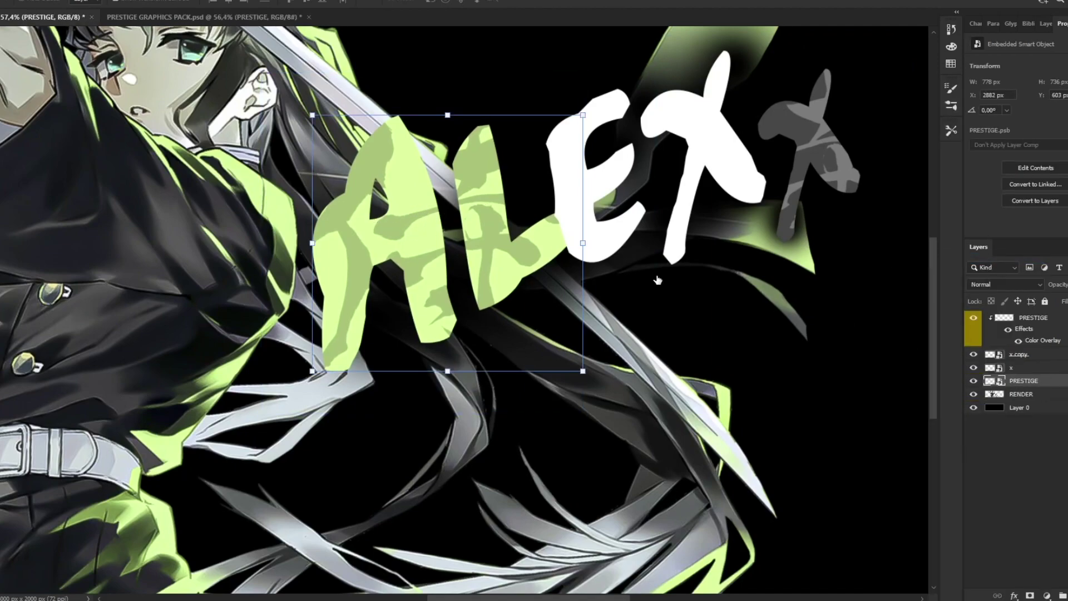
# Step: Add a black Inner Shadow to the AL smart object with 50% opacity, 67 px distance and 18 px size
pyautogui.doubleClick(544, 282)
pyautogui.moveTo(470, 193); pyautogui.dragTo(691, 152)
pyautogui.click(588, 287)
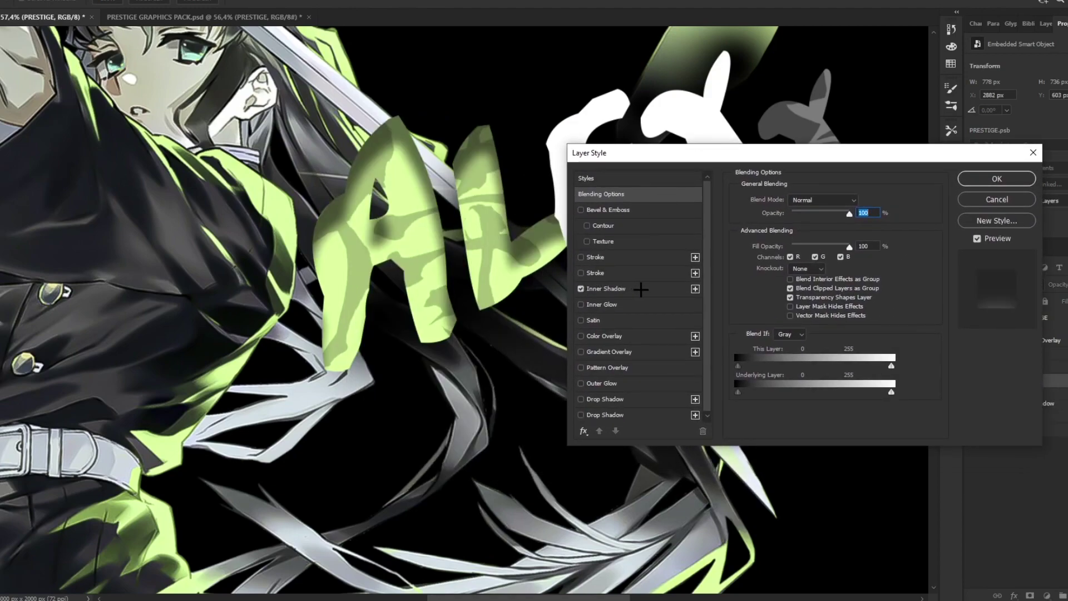
pyautogui.moveTo(793, 280)
pyautogui.mouseDown()
pyautogui.moveTo(816, 255)
pyautogui.moveTo(788, 281)
pyautogui.mouseUp()
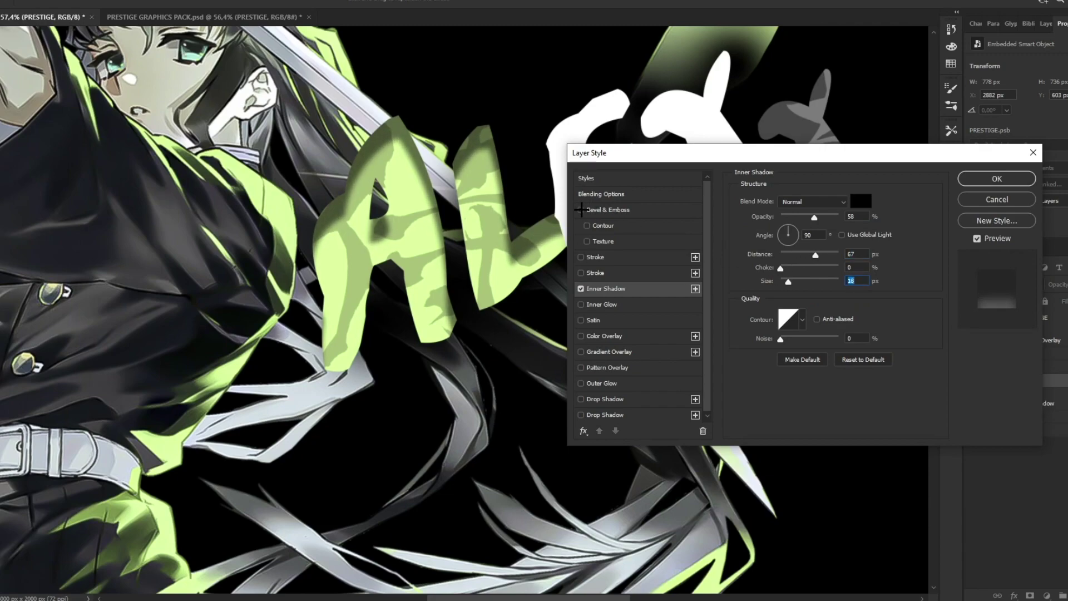
pyautogui.moveTo(814, 217); pyautogui.dragTo(809, 215)
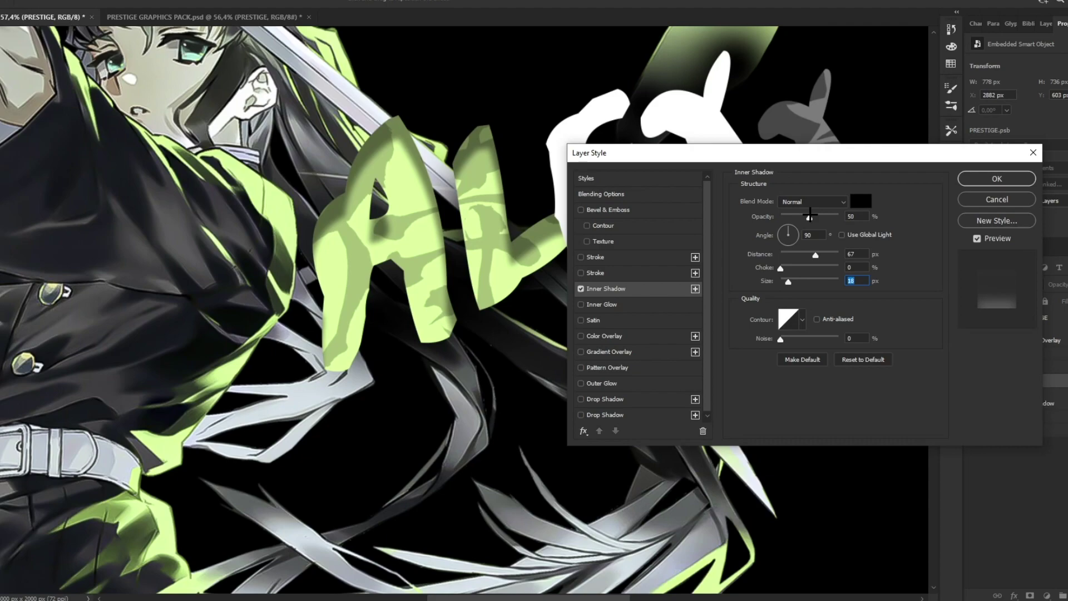
# Step: Enable an Inner Bevel with a light green highlight and a light green Inner Glow on the AL letters
pyautogui.click(648, 211)
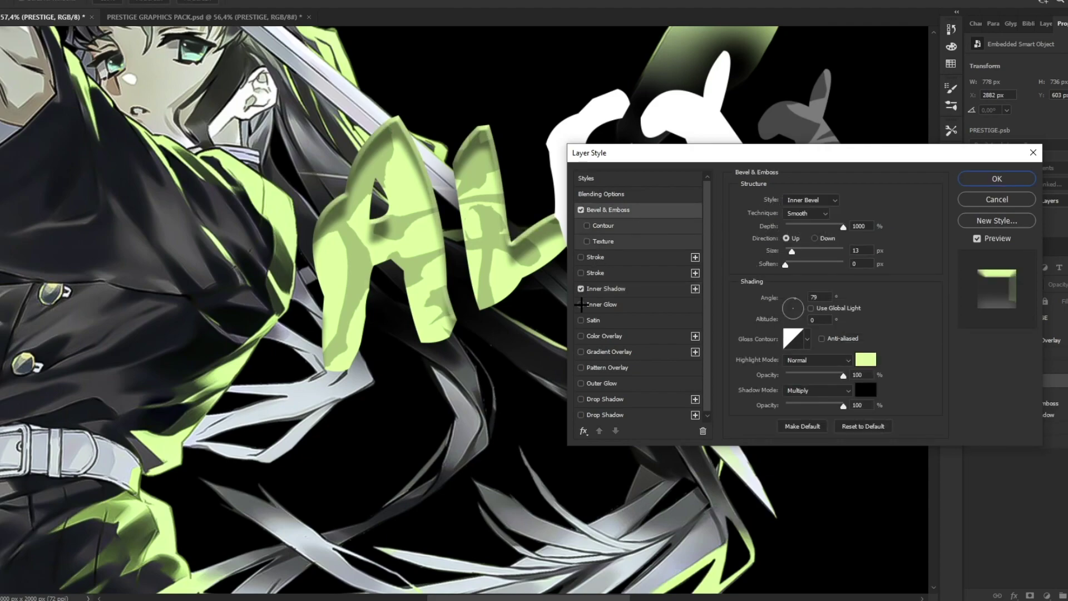
pyautogui.click(581, 305)
pyautogui.click(633, 304)
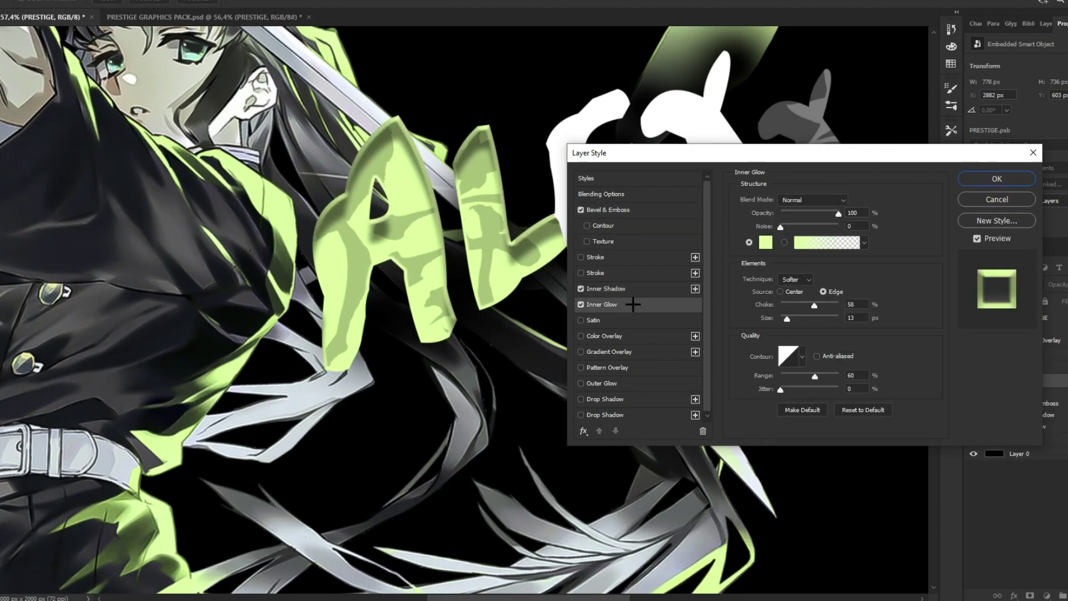
# Step: Add a dark outside Stroke to the AL letters, adjust its size slightly and apply the layer style
pyautogui.click(581, 257)
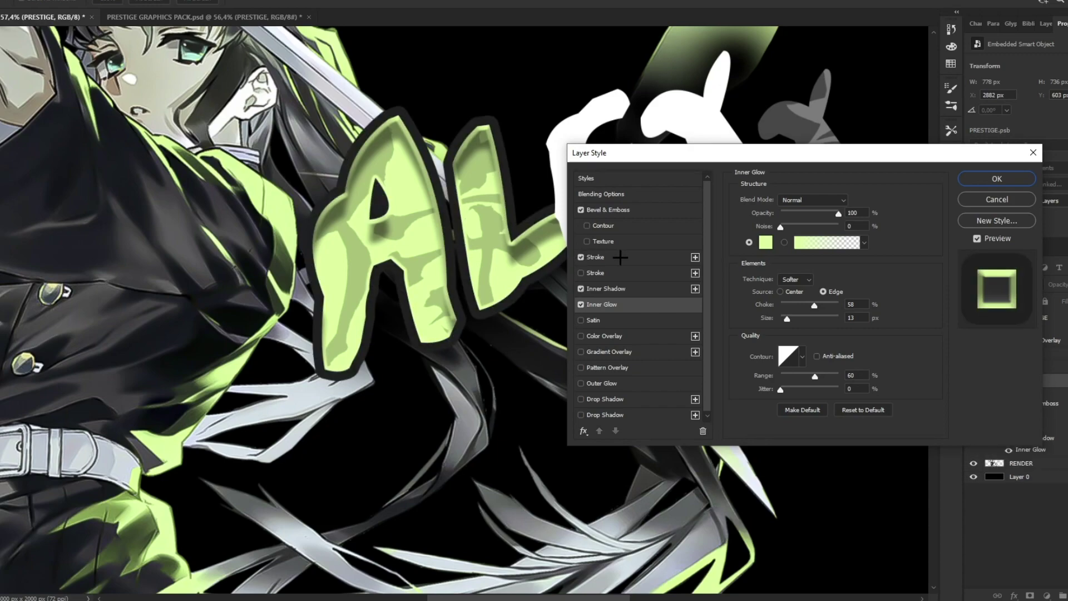
pyautogui.click(640, 257)
pyautogui.moveTo(786, 201); pyautogui.dragTo(791, 199)
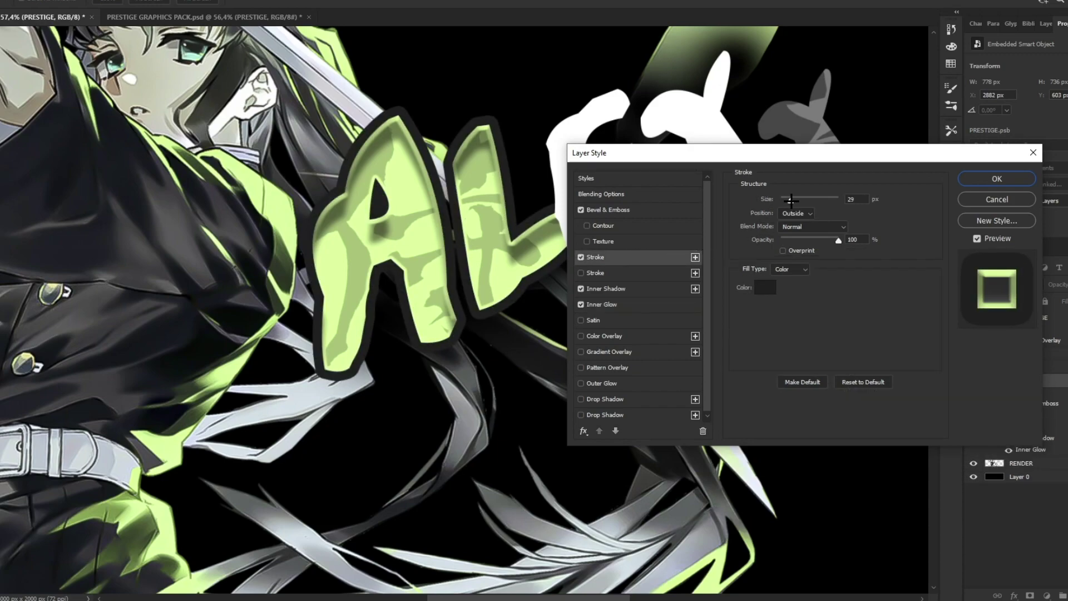
pyautogui.click(996, 179)
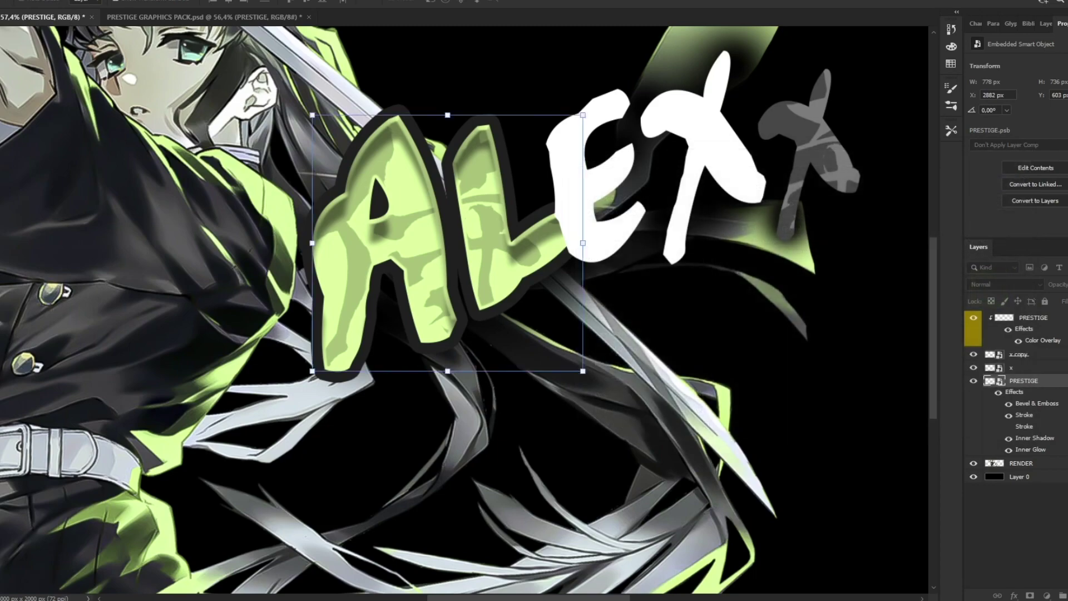
# Step: Give the white E and X letters a dark 32 px outside Stroke and apply the layer style
pyautogui.scroll(-5, 655, 143)
pyautogui.scroll(5, 655, 143)
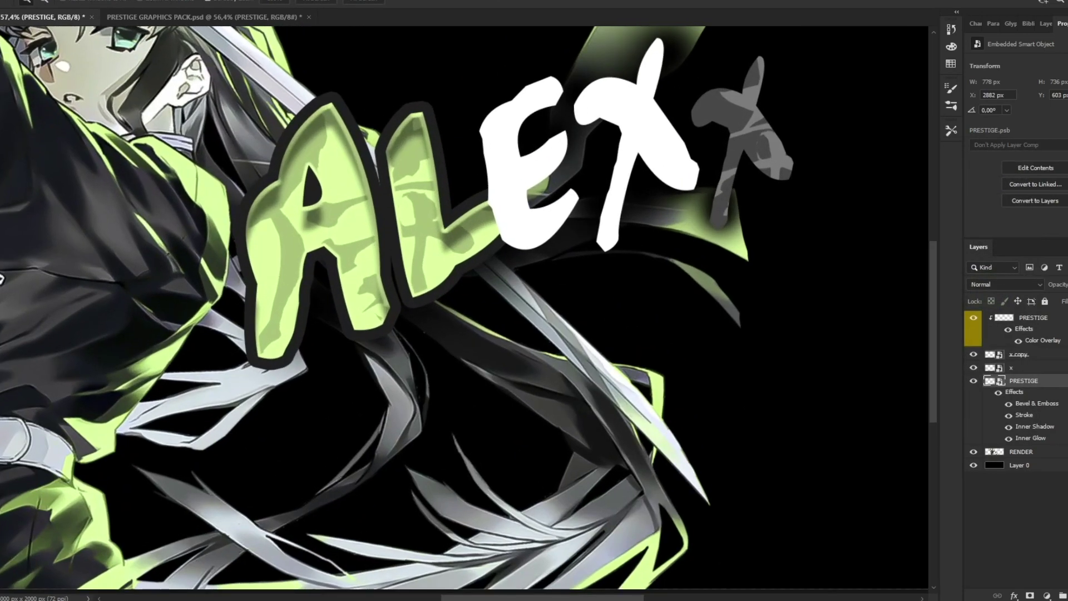
pyautogui.scroll(1, 464, 310)
pyautogui.click(1042, 369)
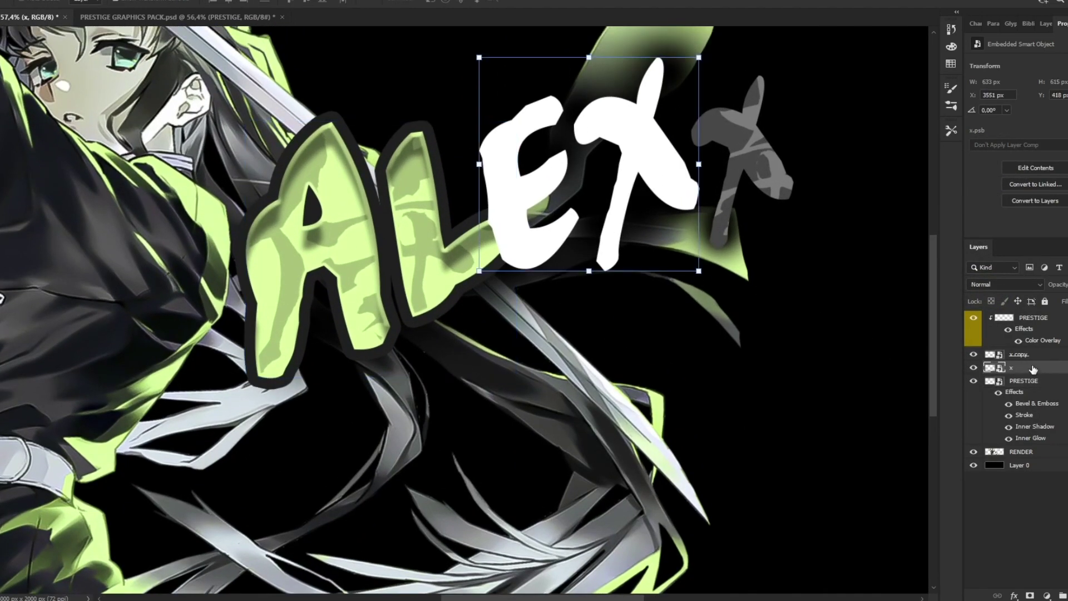
pyautogui.moveTo(704, 152); pyautogui.dragTo(849, 122)
pyautogui.click(743, 243)
pyautogui.click(729, 227)
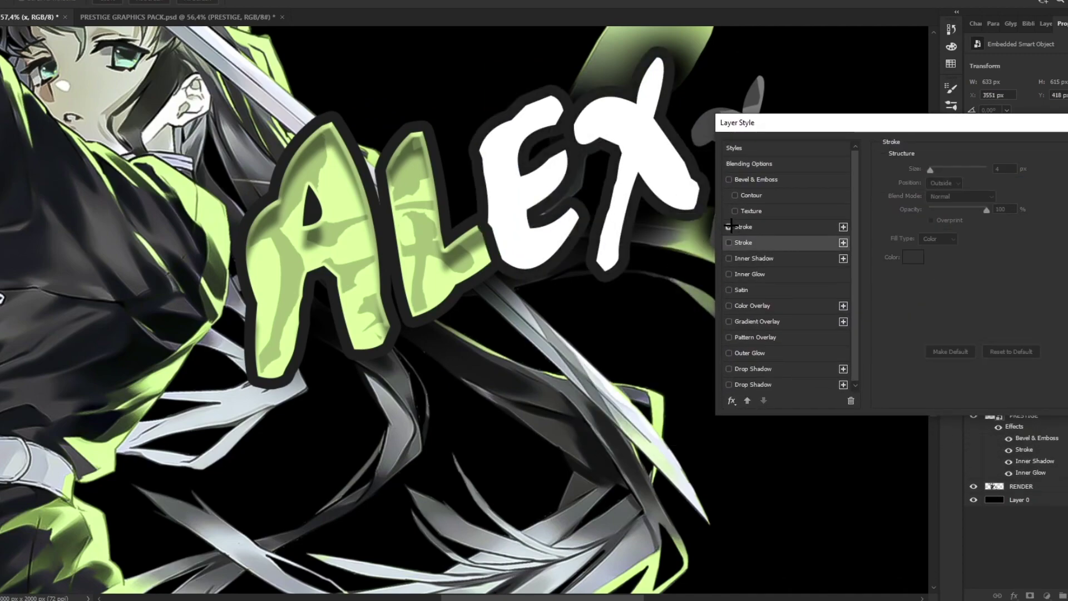
pyautogui.click(779, 228)
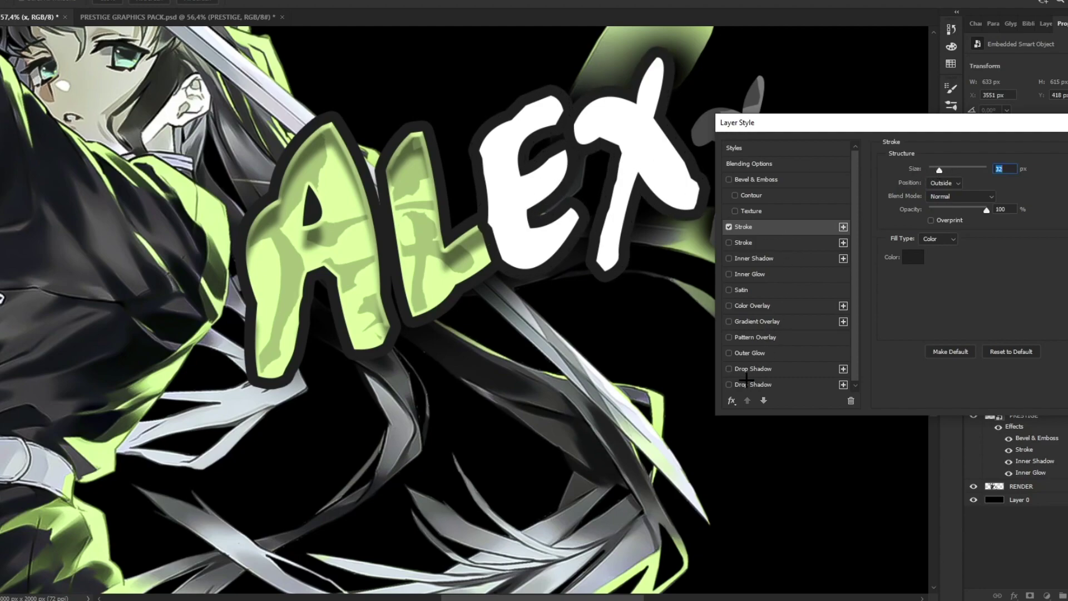
pyautogui.moveTo(839, 124); pyautogui.dragTo(667, 133)
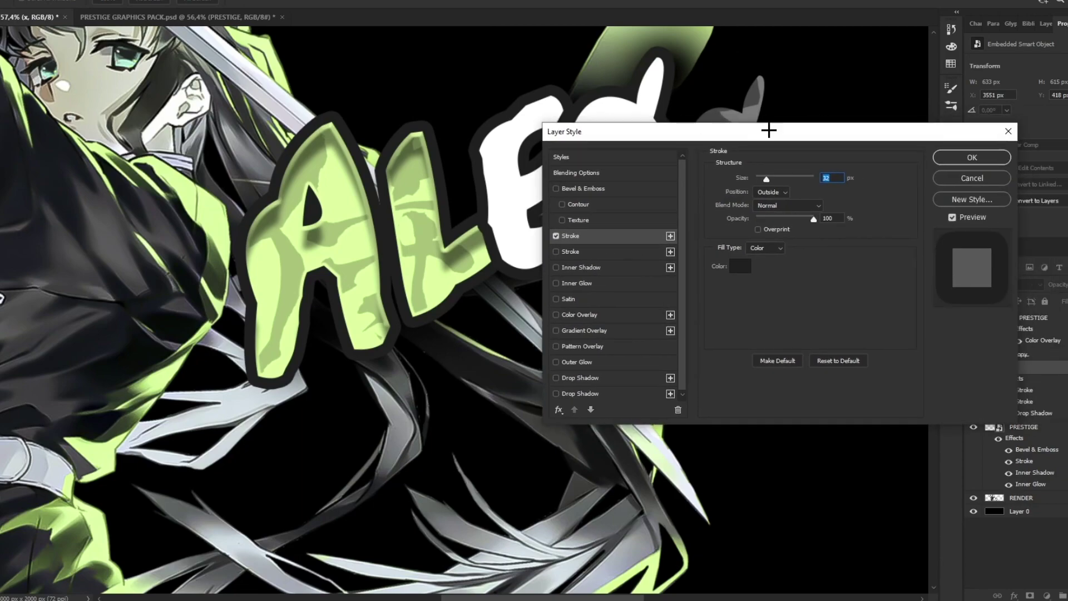
pyautogui.click(954, 161)
# Step: Convert the last X and its clipped grey kanji texture into one smart object
pyautogui.click(1033, 356)
pyautogui.keyDown('ctrl'); pyautogui.click(1053, 320); pyautogui.keyUp('ctrl')
pyautogui.rightClick(1053, 320)
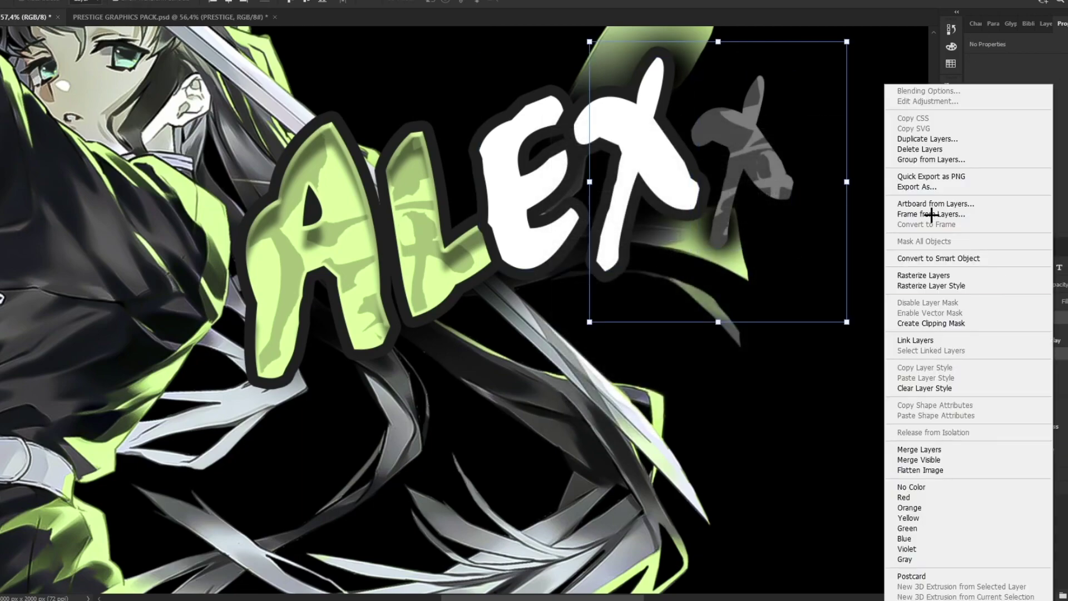
pyautogui.click(927, 259)
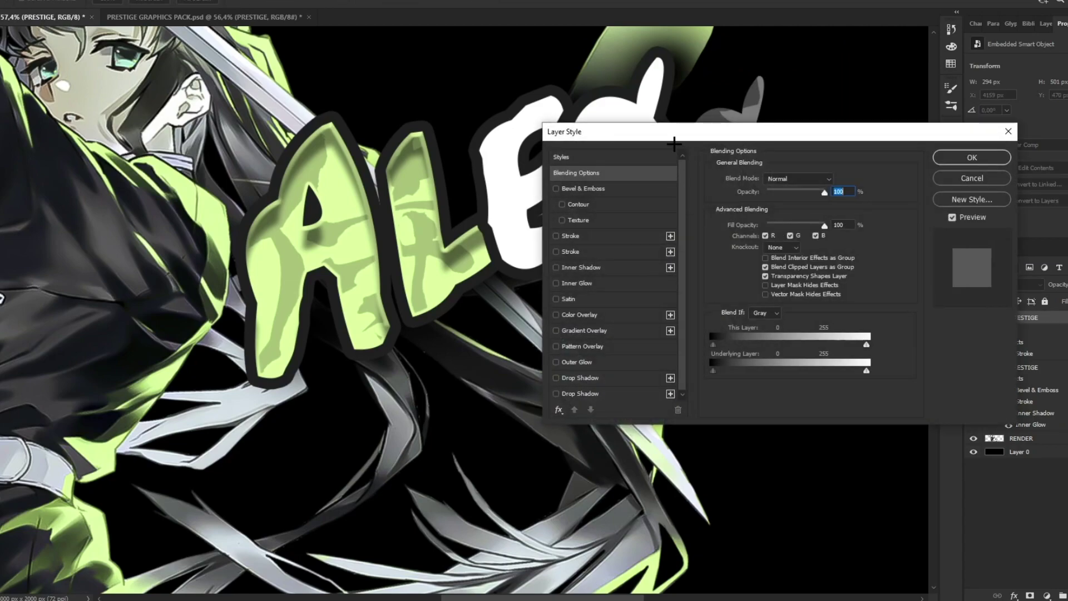
# Step: Add a black Inner Shadow to the last X and slightly reduce its distance
pyautogui.moveTo(674, 137); pyautogui.dragTo(918, 142)
pyautogui.click(802, 272)
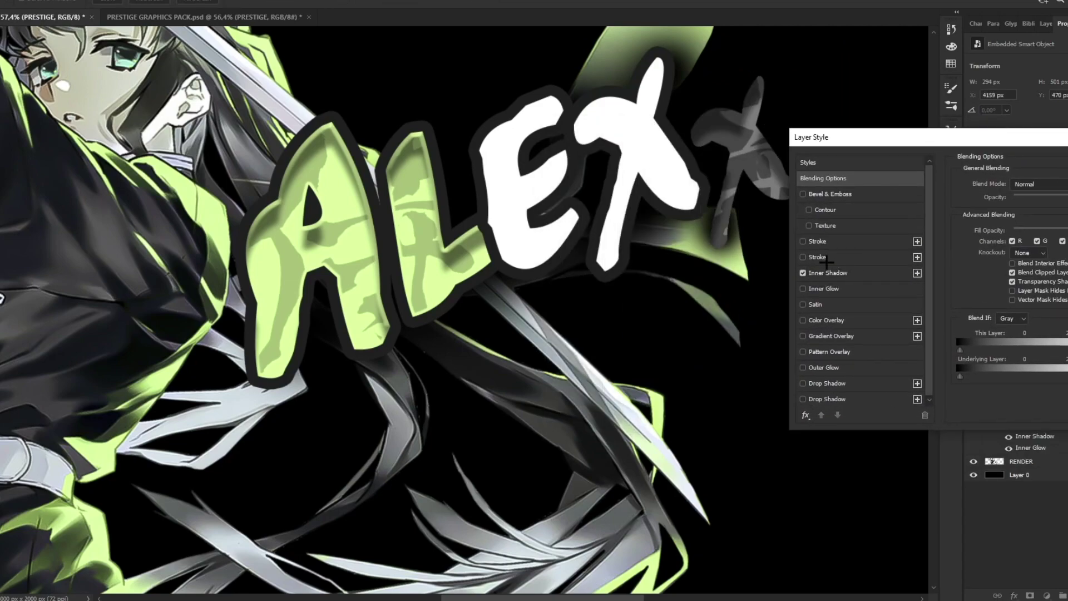
pyautogui.click(866, 272)
pyautogui.moveTo(1030, 237); pyautogui.dragTo(1028, 237)
# Step: Enable Bevel & Emboss on the last X and set its highlight colour to grey #959595
pyautogui.click(802, 194)
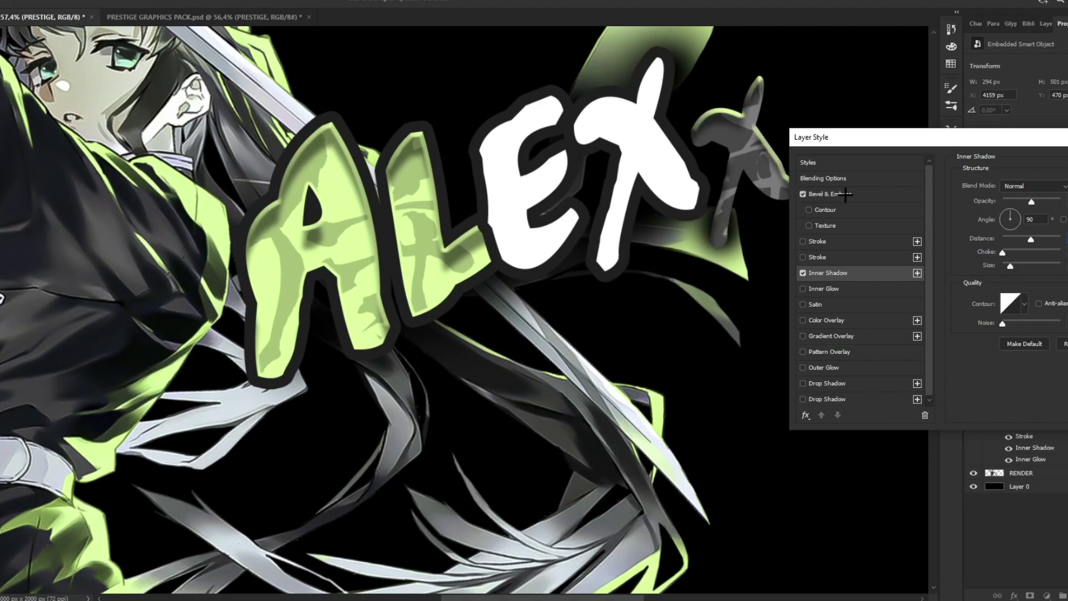
pyautogui.click(1067, 344)
pyautogui.moveTo(806, 385); pyautogui.dragTo(742, 433)
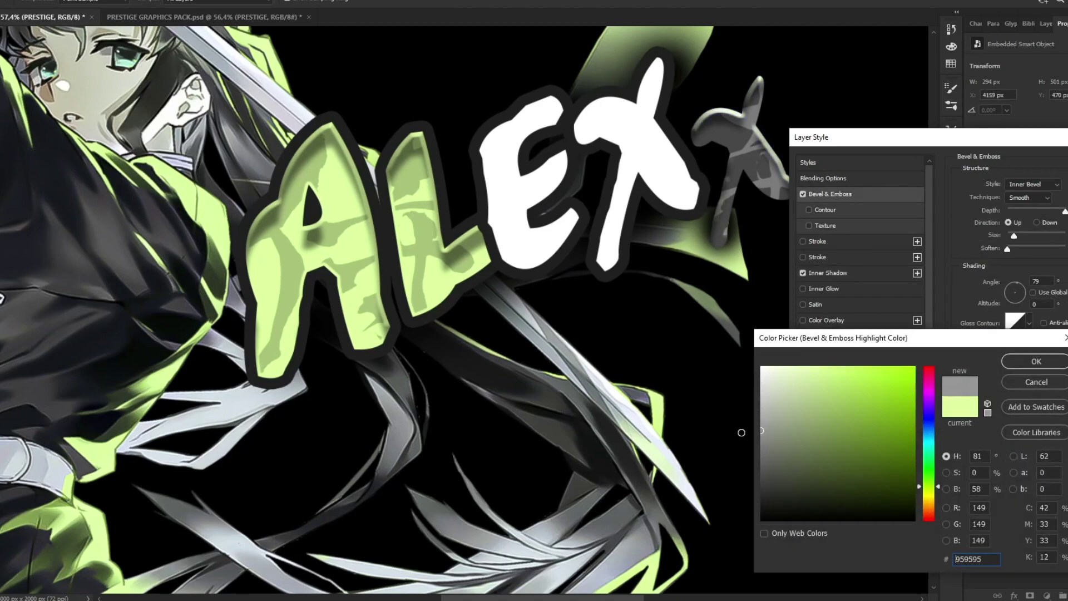
pyautogui.click(1027, 362)
# Step: Enable an Inner Glow on the last X and set its colour to grey #7c7c7c
pyautogui.click(802, 288)
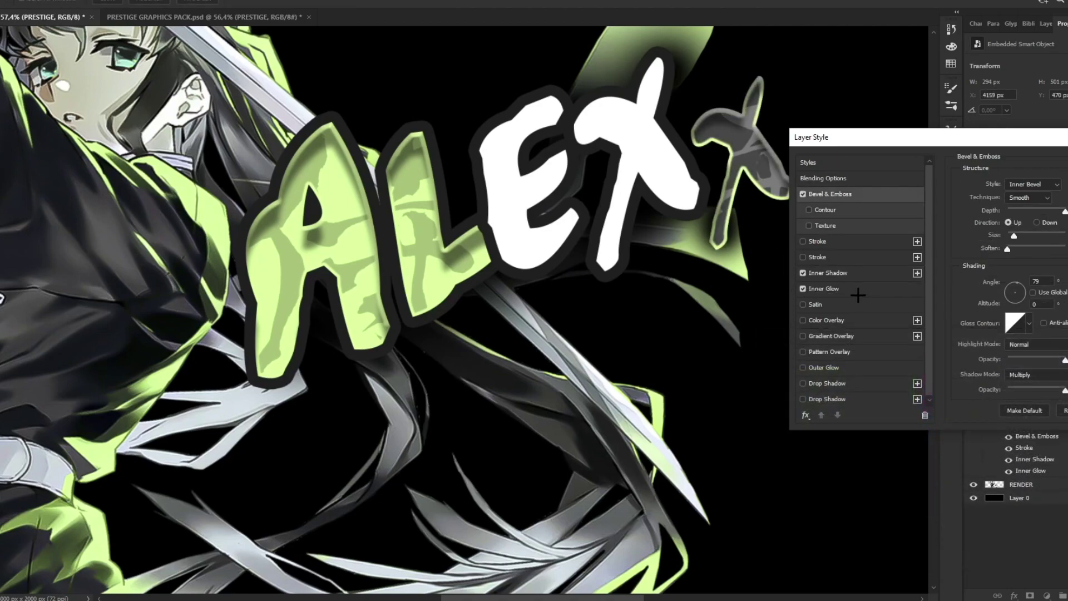
pyautogui.click(824, 289)
pyautogui.click(980, 226)
pyautogui.click(761, 445)
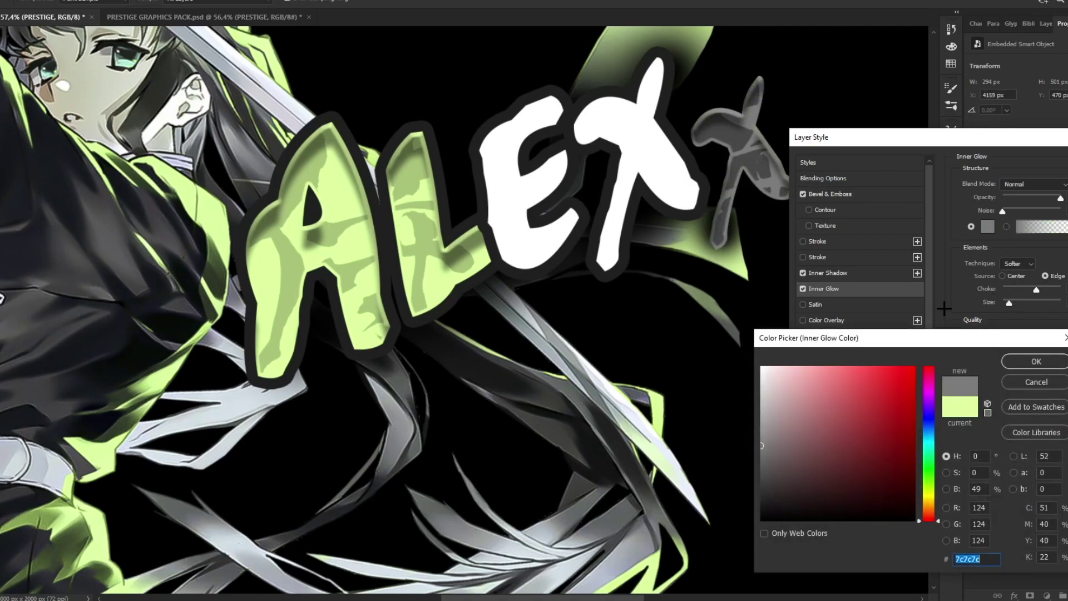
pyautogui.click(1037, 362)
# Step: Add a dark 32 px outside Stroke to the last X and apply the layer style
pyautogui.click(803, 241)
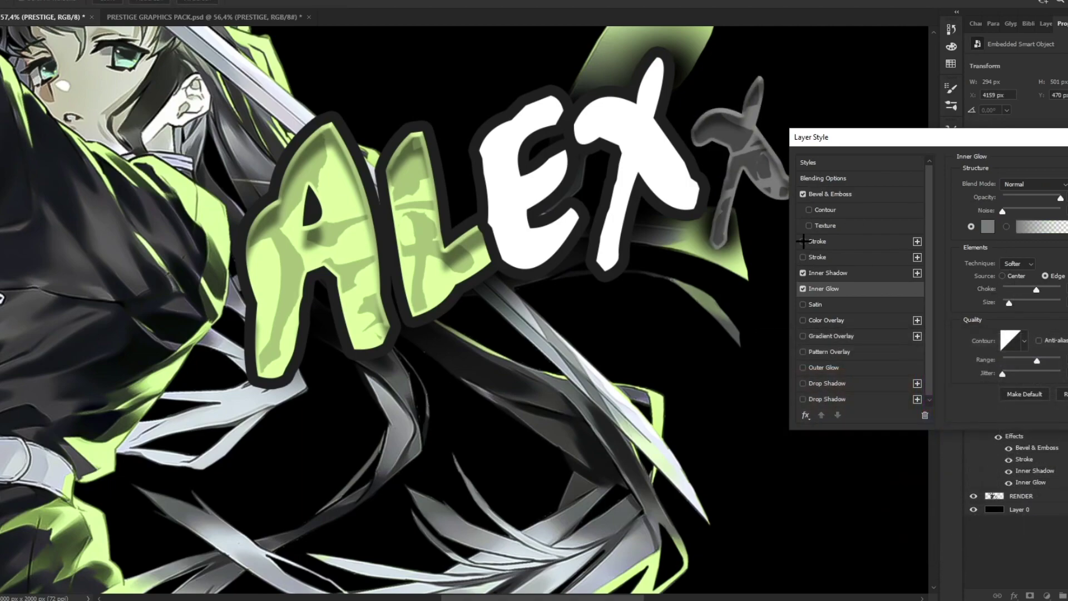
pyautogui.click(834, 241)
pyautogui.moveTo(891, 137); pyautogui.dragTo(753, 137)
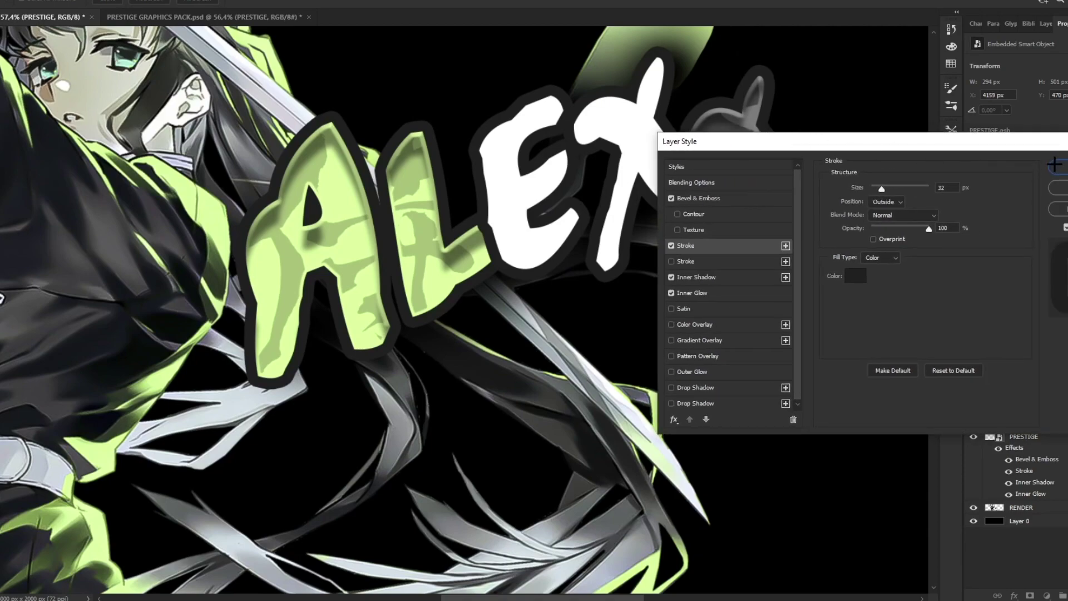
pyautogui.click(1055, 165)
pyautogui.press('z')
pyautogui.moveTo(592, 183); pyautogui.dragTo(958, 361)
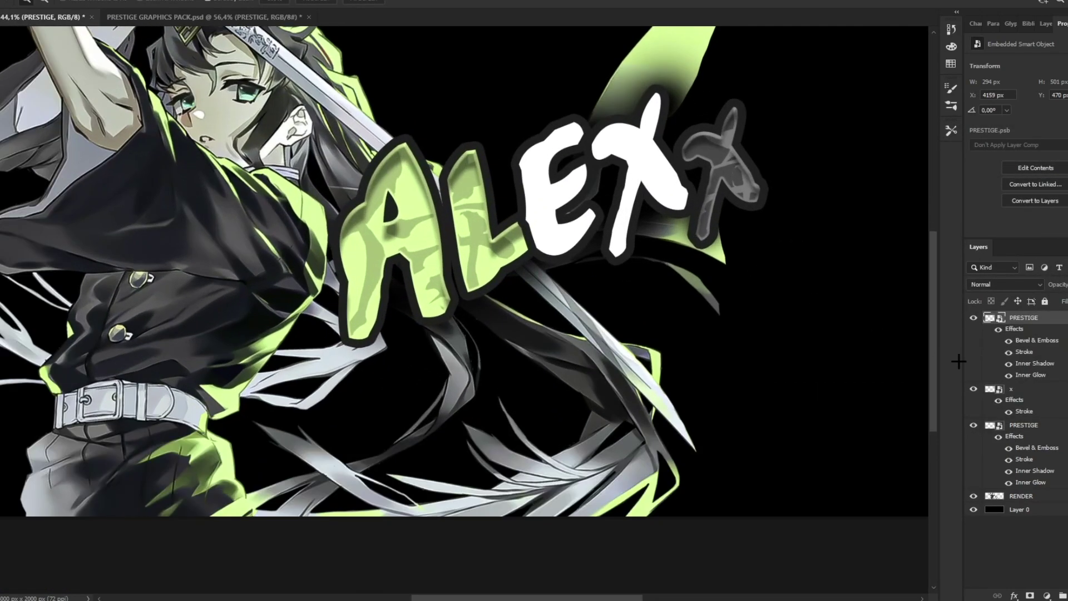
# Step: Create an empty layer directly above the AL smart object and switch to the Brush tool
pyautogui.click(1029, 394)
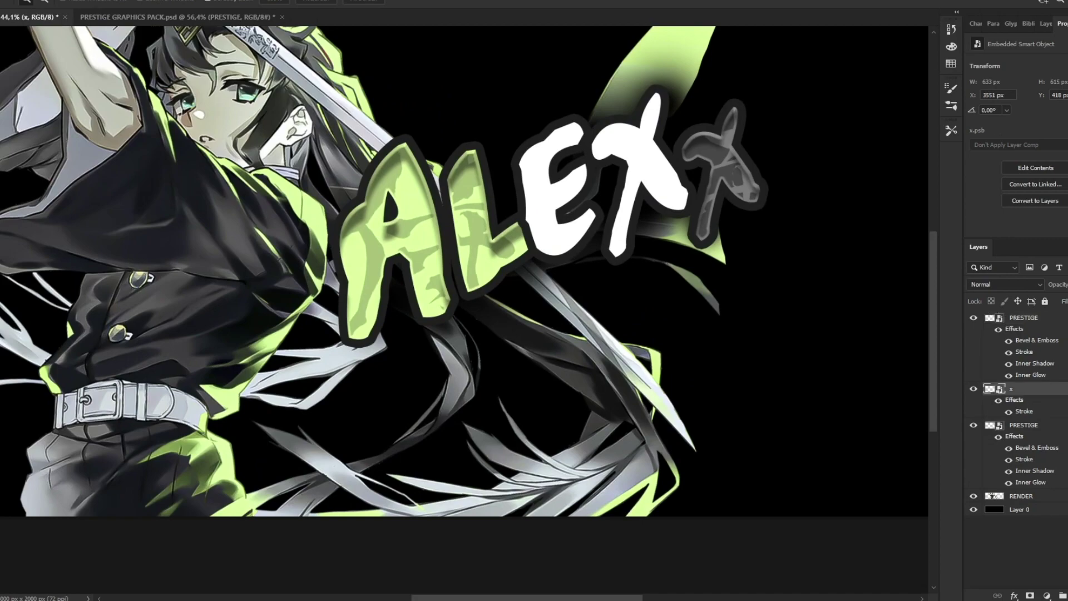
pyautogui.click(1042, 432)
pyautogui.click(1067, 596)
pyautogui.press('b')
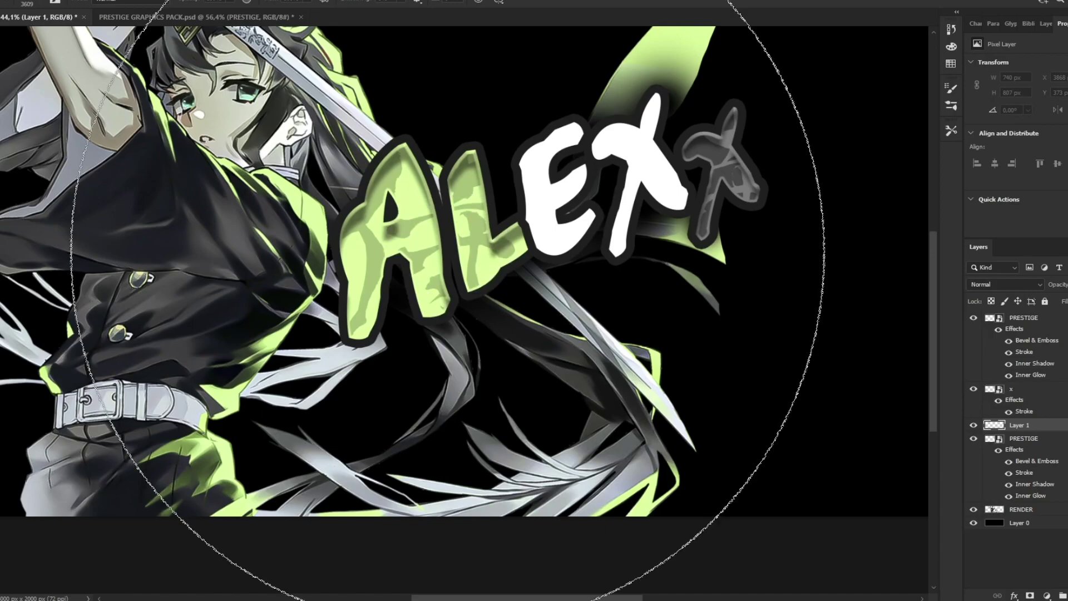
# Step: Set a round brush to 100% hardness and about 156 px, and paint a dark patch between A and L
pyautogui.moveTo(585, 281); pyautogui.dragTo(436, 278)
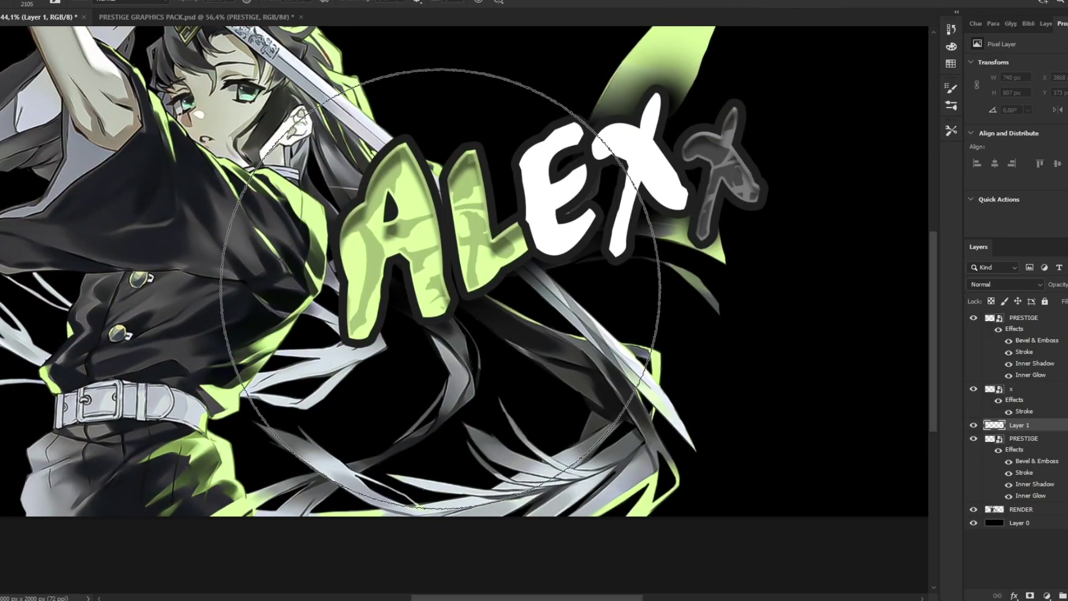
pyautogui.rightClick(497, 236)
pyautogui.click(610, 280)
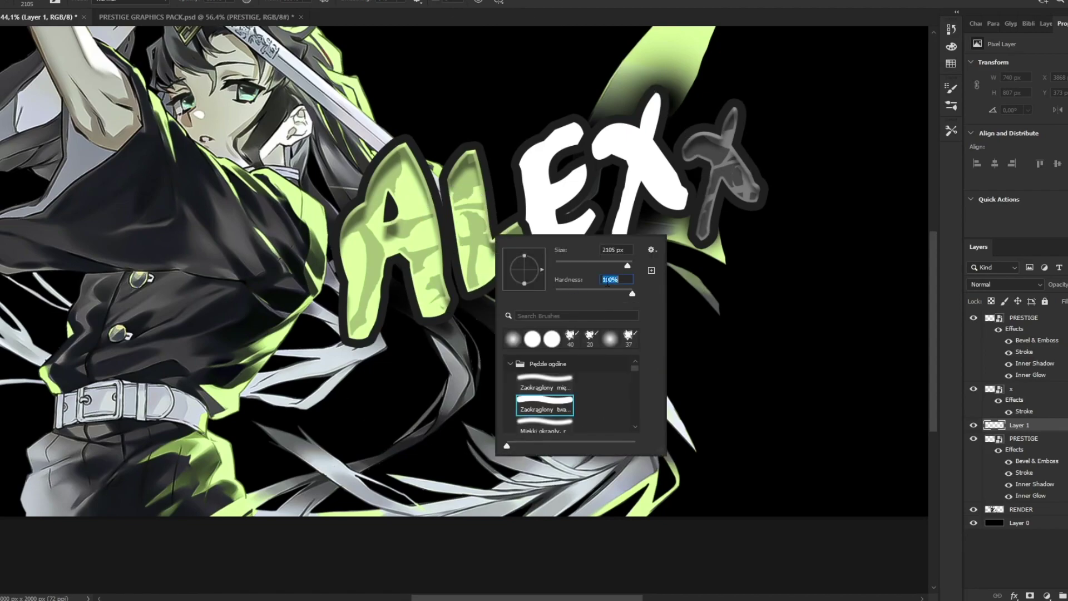
pyautogui.press('Return')
pyautogui.moveTo(447, 207); pyautogui.dragTo(295, 217)
pyautogui.moveTo(441, 257); pyautogui.dragTo(456, 254)
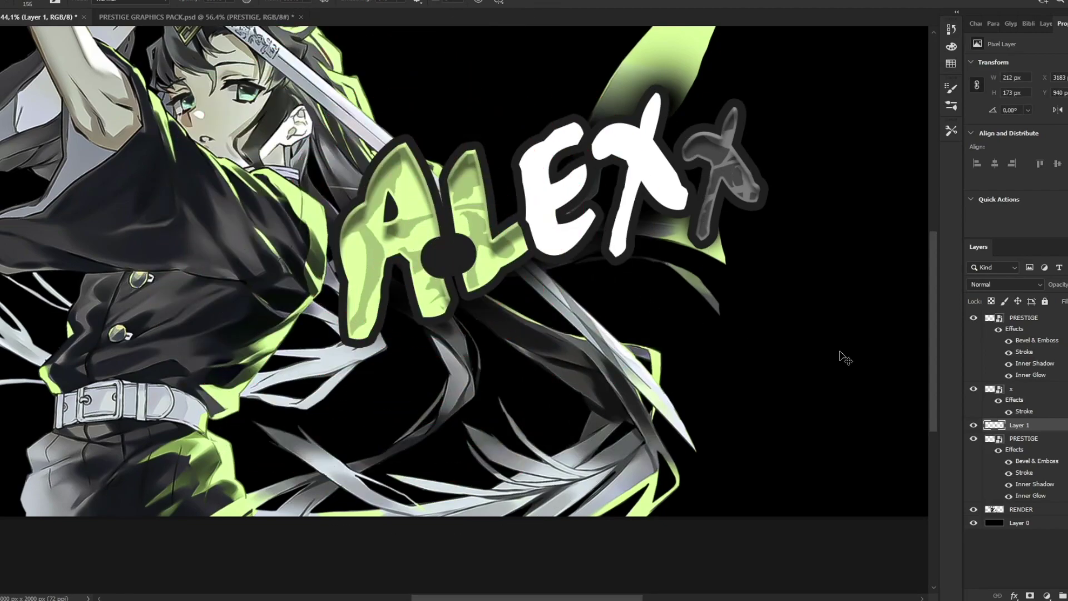
# Step: Move the painted layer below all the letters and fill the gaps between them with the dark stroke colour
pyautogui.hotkey('ctrl', '[')
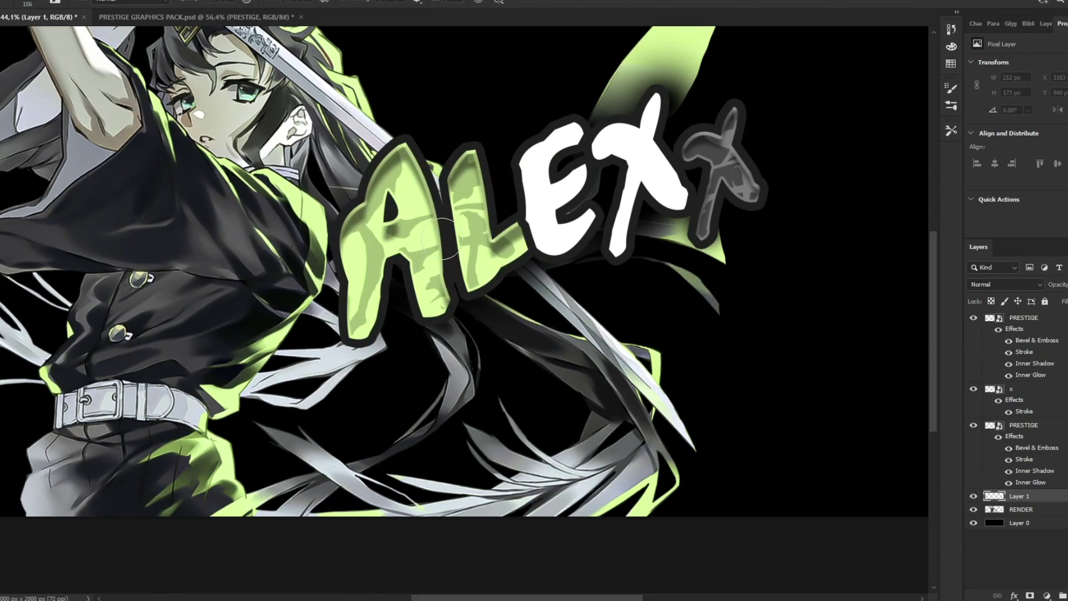
pyautogui.moveTo(489, 226); pyautogui.dragTo(445, 245)
pyautogui.keyDown('alt'); pyautogui.rightClick(611, 195); pyautogui.keyUp('alt')
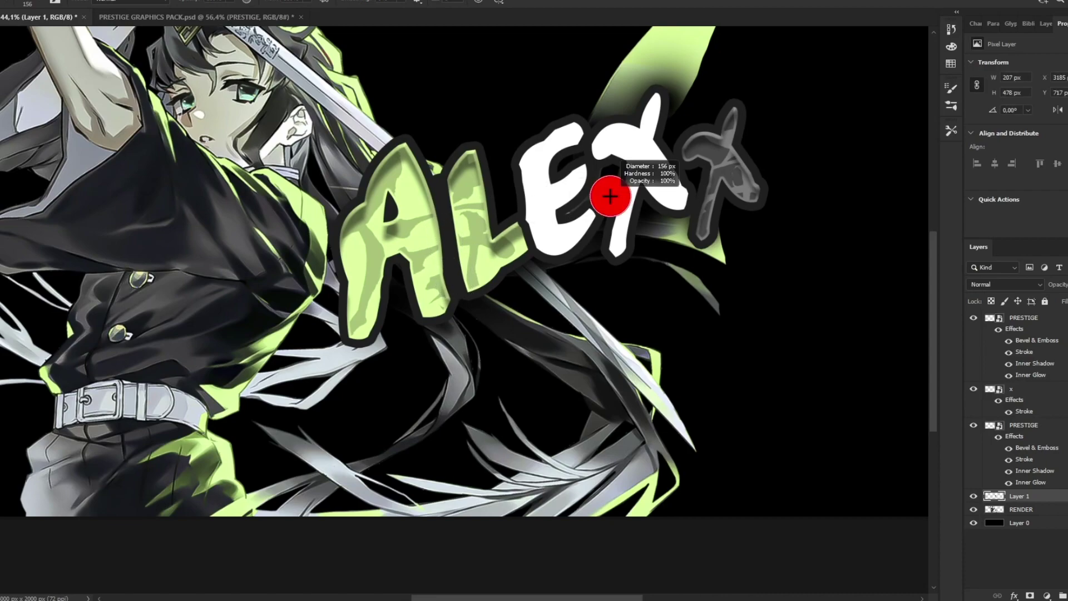
pyautogui.moveTo(574, 211)
pyautogui.mouseDown()
pyautogui.moveTo(616, 183)
pyautogui.moveTo(591, 161)
pyautogui.moveTo(614, 178)
pyautogui.mouseUp()
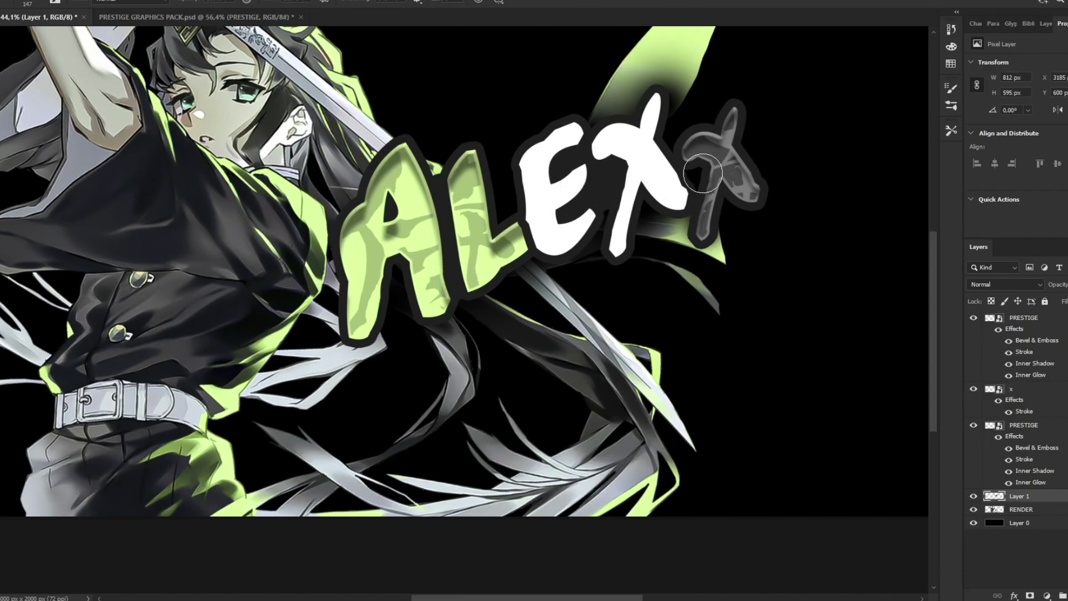
pyautogui.moveTo(709, 174); pyautogui.dragTo(697, 177)
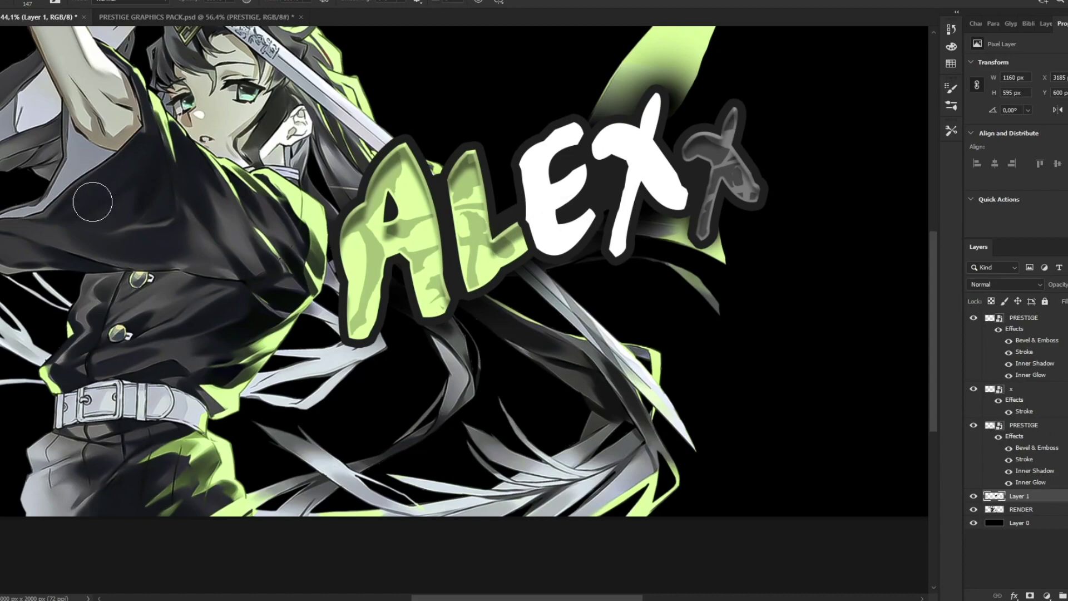
pyautogui.press('z')
pyautogui.moveTo(583, 145)
pyautogui.mouseDown()
pyautogui.moveTo(490, 146)
pyautogui.moveTo(583, 145)
pyautogui.mouseUp()
pyautogui.scroll(2, 573, 125)
pyautogui.scroll(-7, 576, 128)
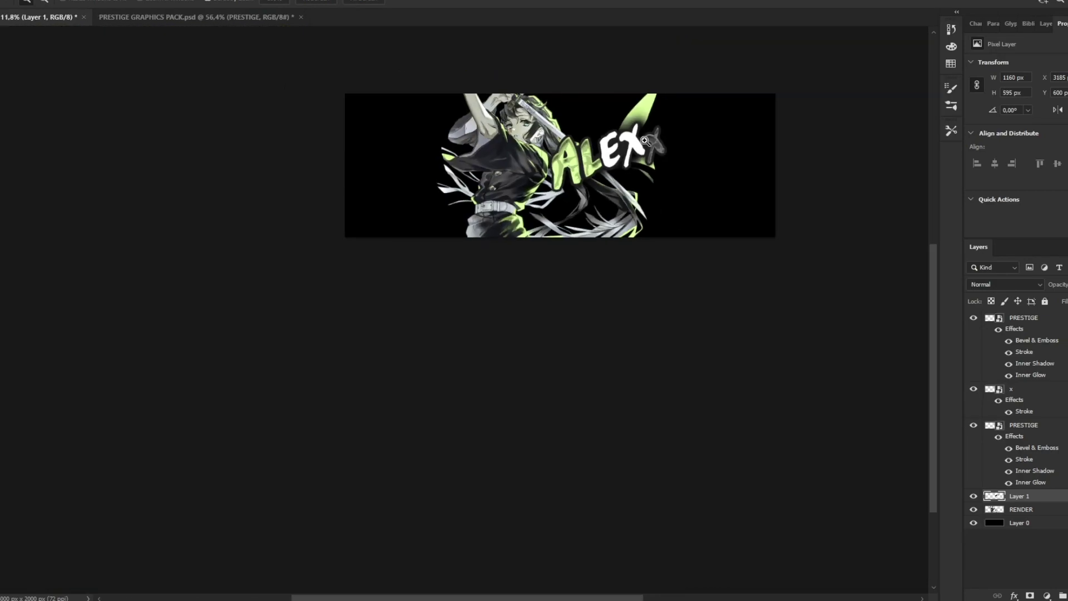
# Step: Select all the ALEXX letter layers above Layer 1 and convert them into one smart object
pyautogui.scroll(5, 616, 160)
pyautogui.scroll(1, 616, 161)
pyautogui.click(974, 427)
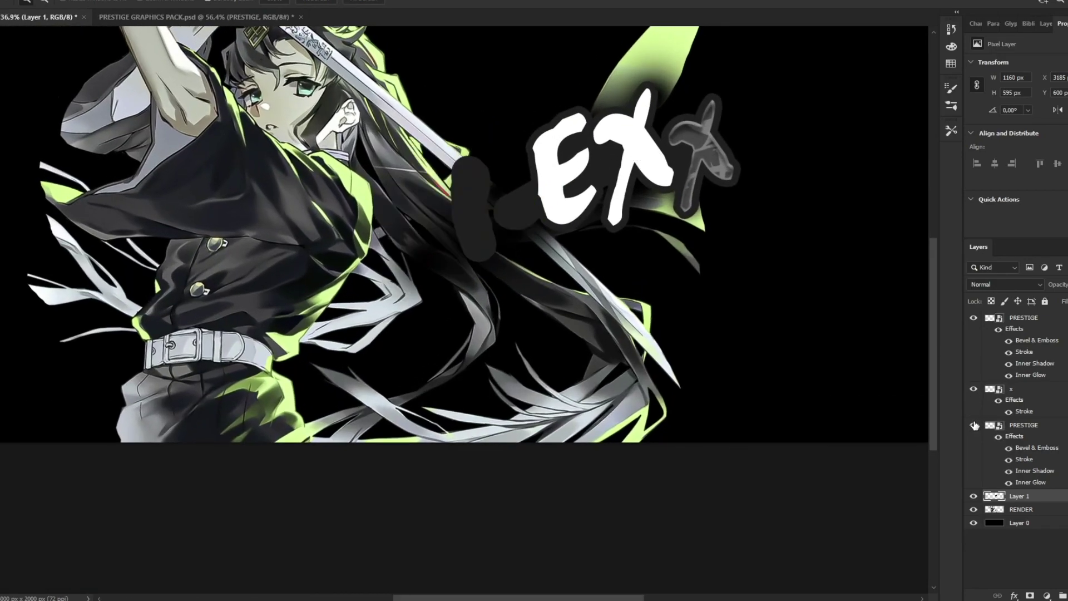
pyautogui.click(1037, 427)
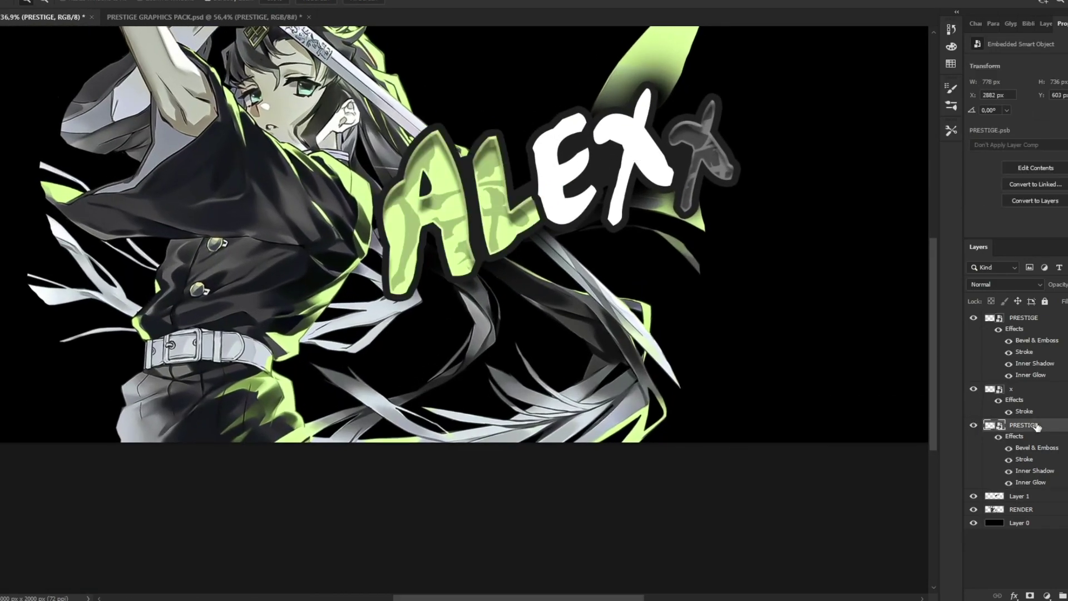
pyautogui.keyDown('shift'); pyautogui.click(1038, 323); pyautogui.keyUp('shift')
pyautogui.rightClick(1058, 318)
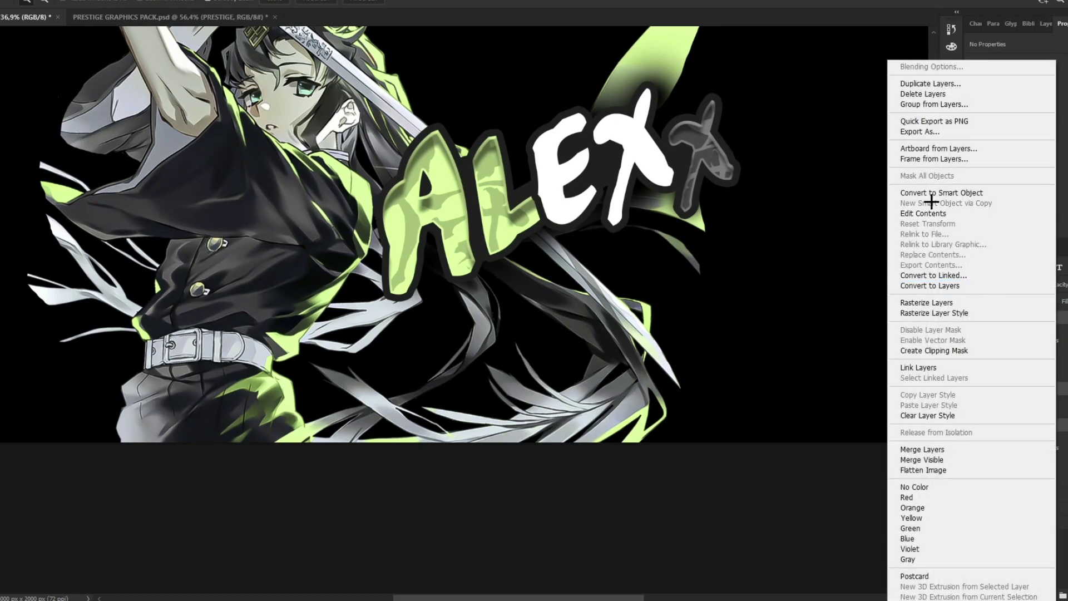
pyautogui.click(932, 195)
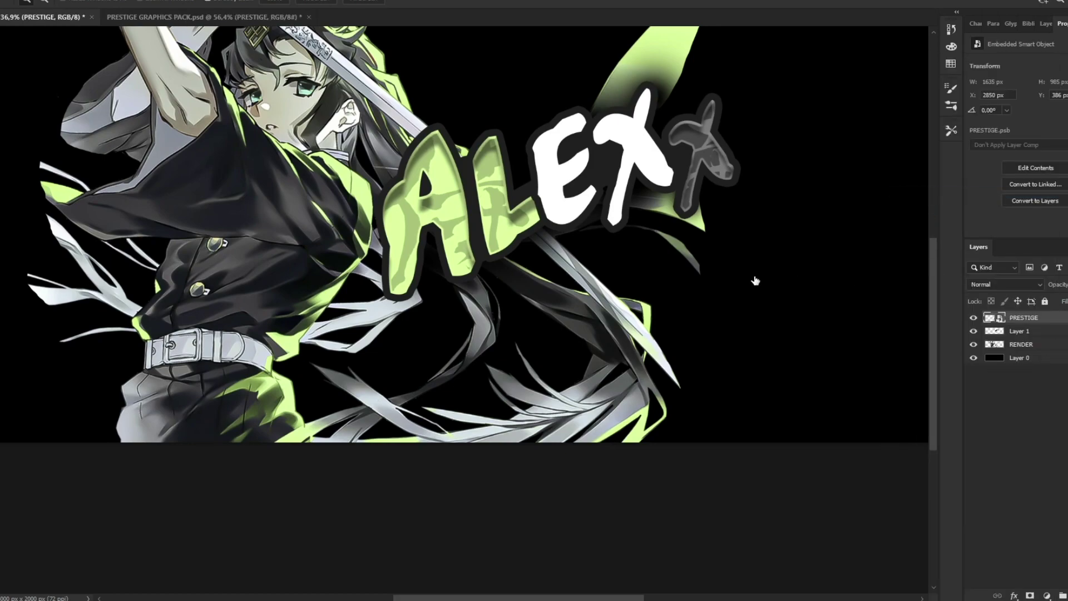
# Step: Add a grey Inner Glow from the edge to the combined title, with 58% choke and 18 px size
pyautogui.doubleClick(1053, 318)
pyautogui.moveTo(736, 143); pyautogui.dragTo(821, 130)
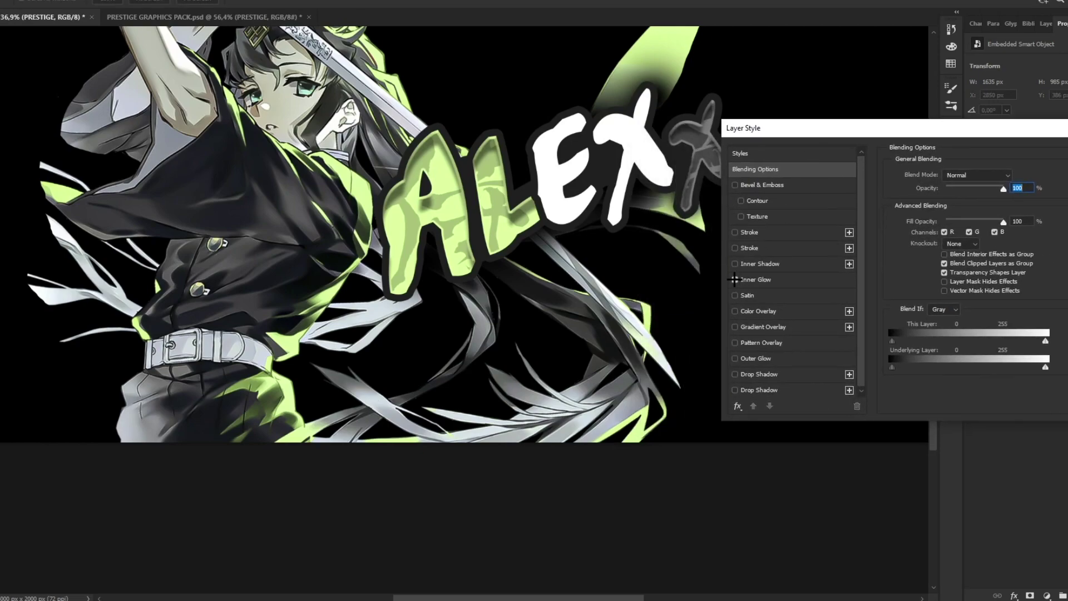
pyautogui.click(735, 279)
pyautogui.click(796, 281)
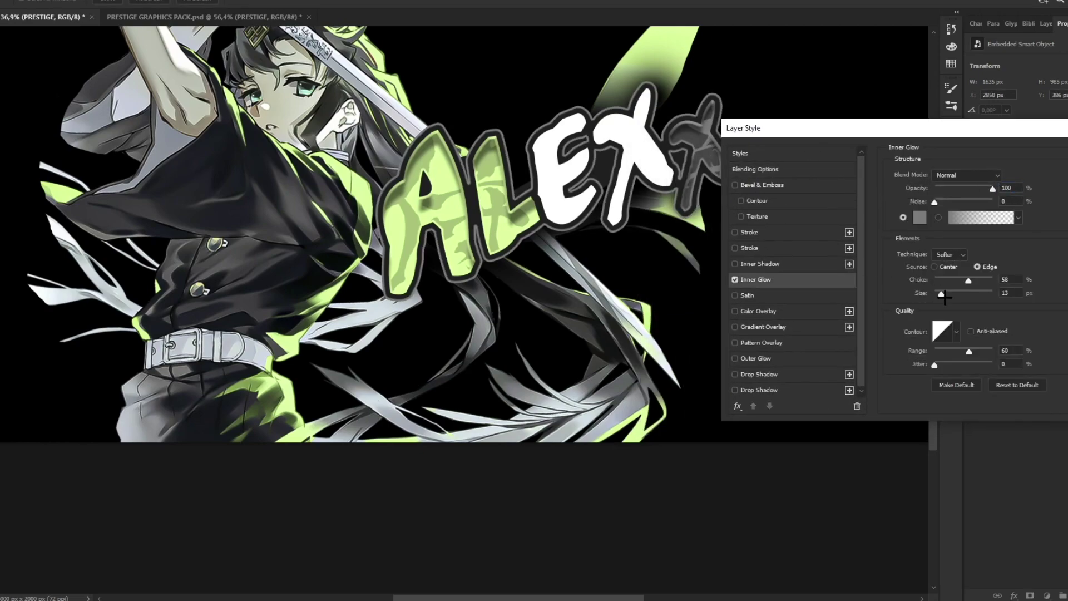
pyautogui.moveTo(944, 297); pyautogui.dragTo(943, 294)
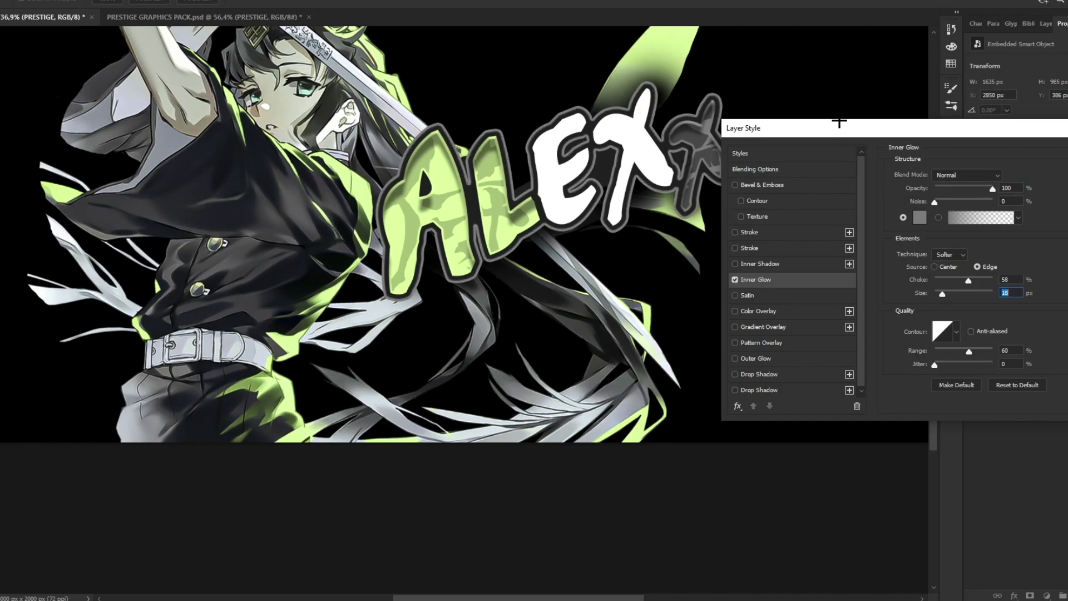
# Step: Add a black Drop Shadow at 90° with 47 px distance and 54 px size, raise its opacity slightly and apply the style
pyautogui.moveTo(839, 121); pyautogui.dragTo(672, 124)
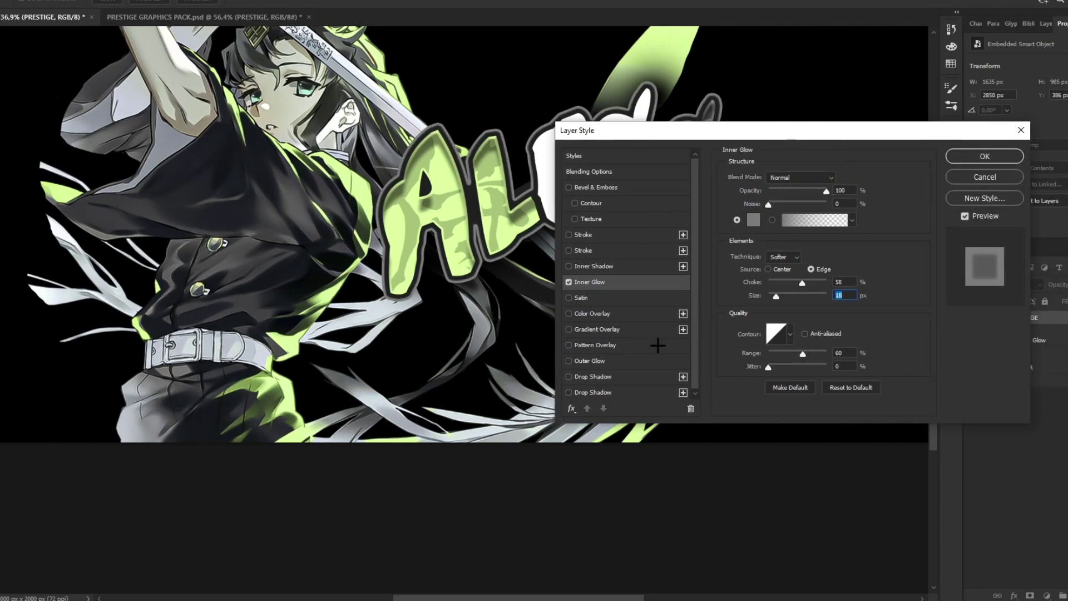
pyautogui.click(568, 393)
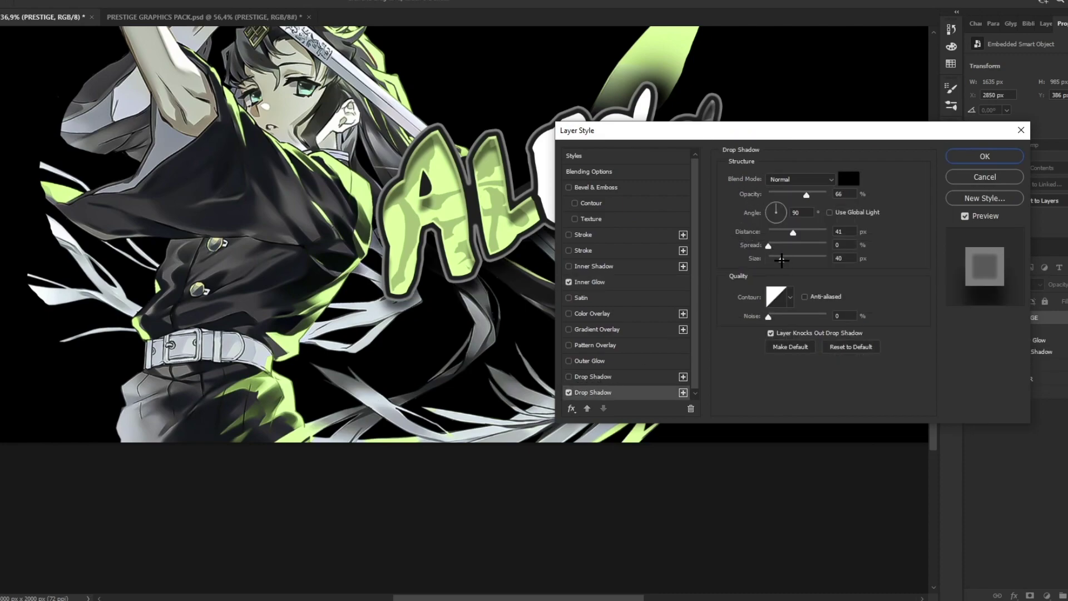
pyautogui.moveTo(792, 233); pyautogui.dragTo(797, 233)
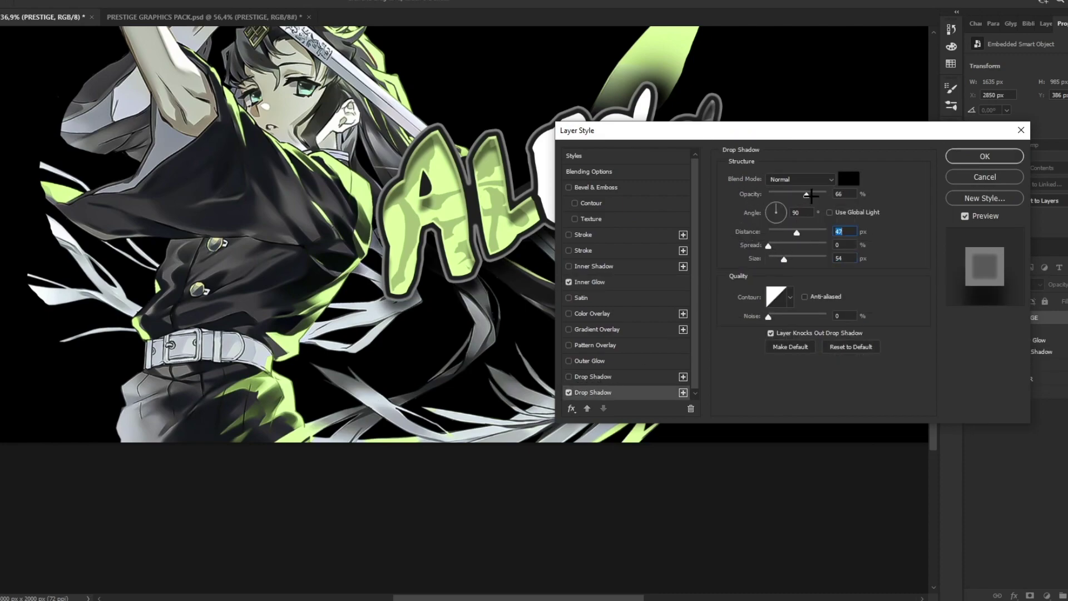
pyautogui.moveTo(806, 194); pyautogui.dragTo(809, 195)
pyautogui.click(973, 157)
# Step: Convert the styled ALEXX title into a new smart object that contains its effects
pyautogui.press('z')
pyautogui.moveTo(595, 161); pyautogui.dragTo(635, 152)
pyautogui.scroll(5, 634, 151)
pyautogui.rightClick(1035, 317)
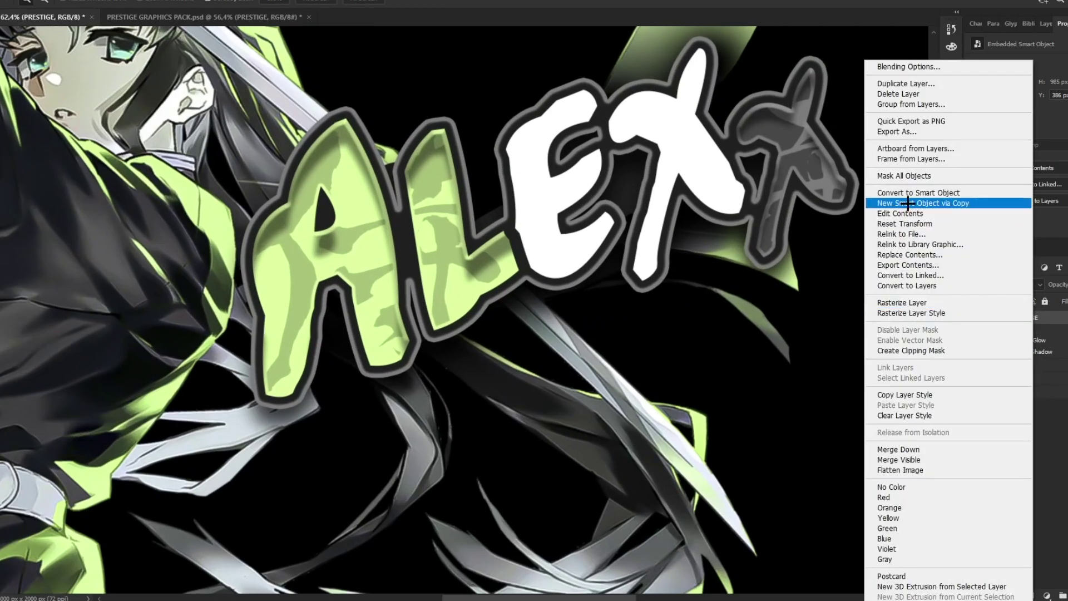
pyautogui.click(940, 202)
# Step: Examine the ALEXX title against the character render, both close up and across the whole banner
pyautogui.scroll(-7, 542, 171)
pyautogui.scroll(2, 542, 170)
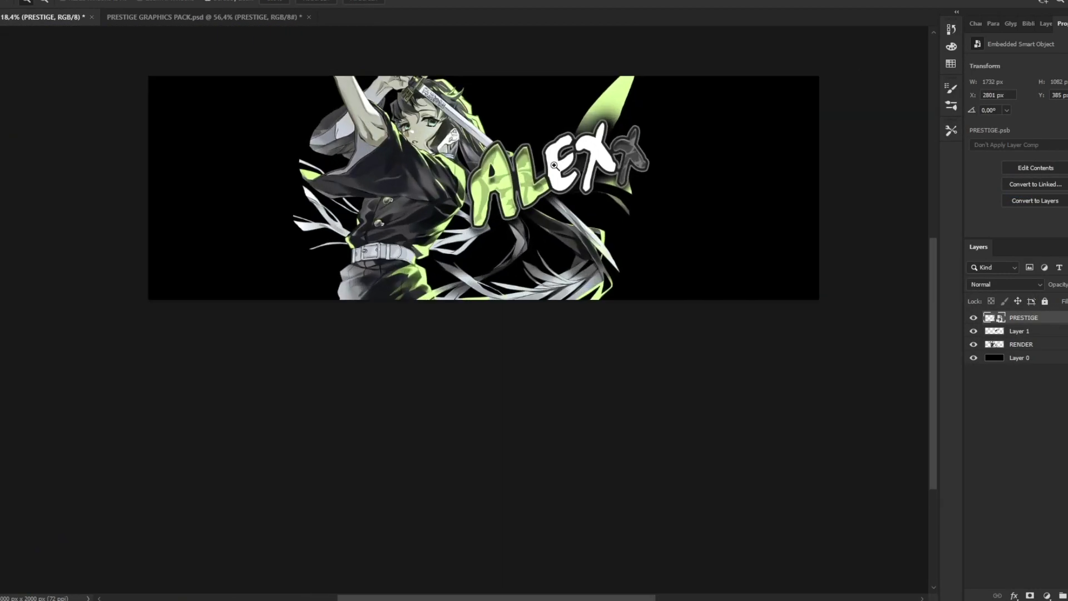
pyautogui.scroll(-2, 546, 165)
pyautogui.scroll(3, 570, 159)
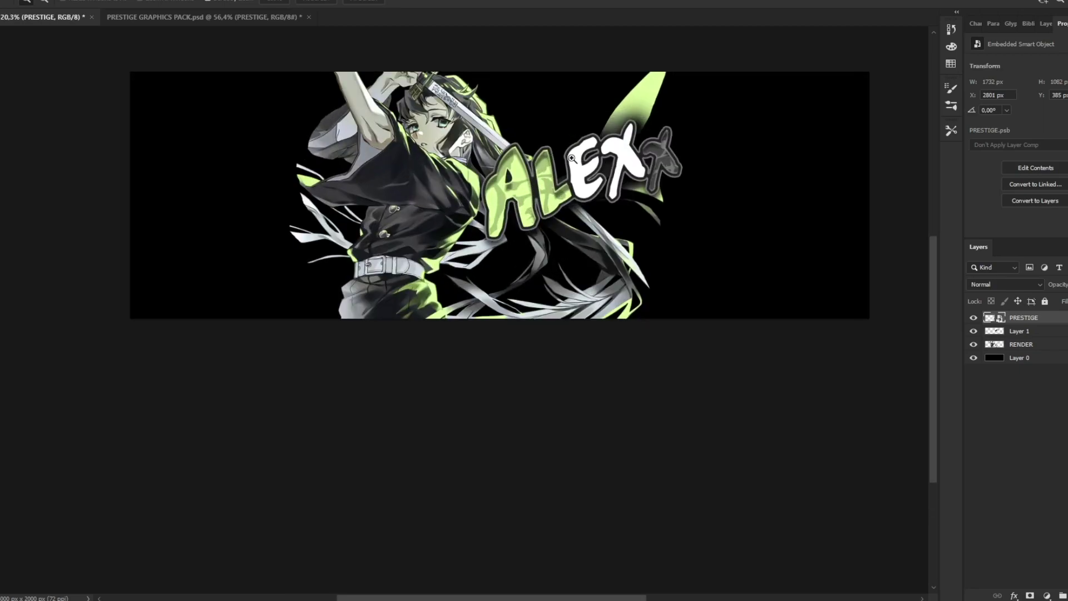
pyautogui.scroll(4, 576, 157)
pyautogui.scroll(-5, 456, 173)
pyautogui.scroll(2, 486, 179)
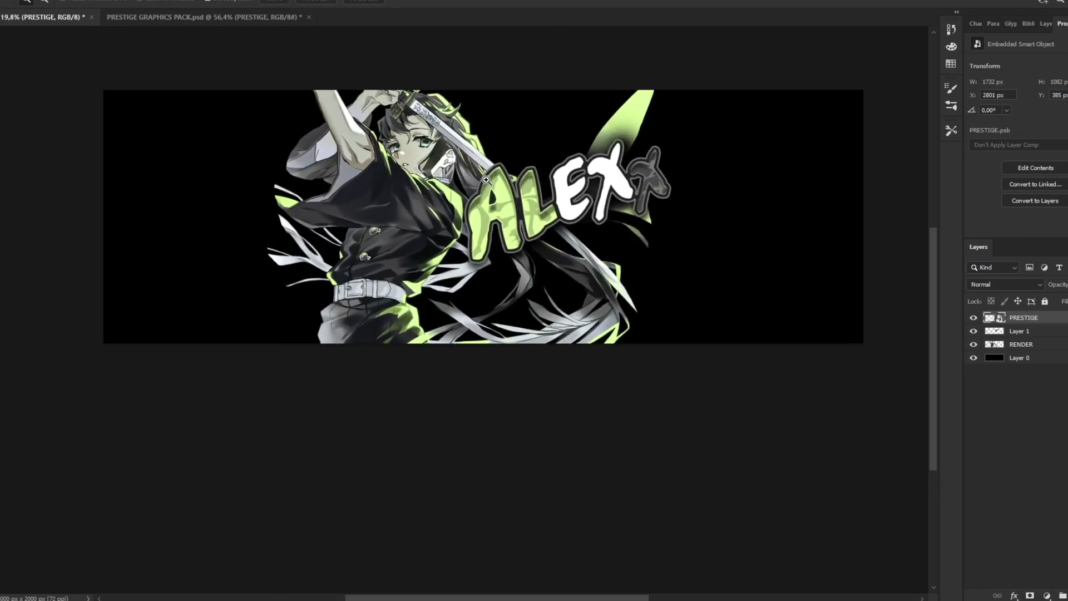
pyautogui.scroll(1, 486, 180)
# Step: Browse the kanji in PRESTIGE GRAPHICS PACK.psd and select the layer with the thick brushed character resembling 天
pyautogui.click(184, 18)
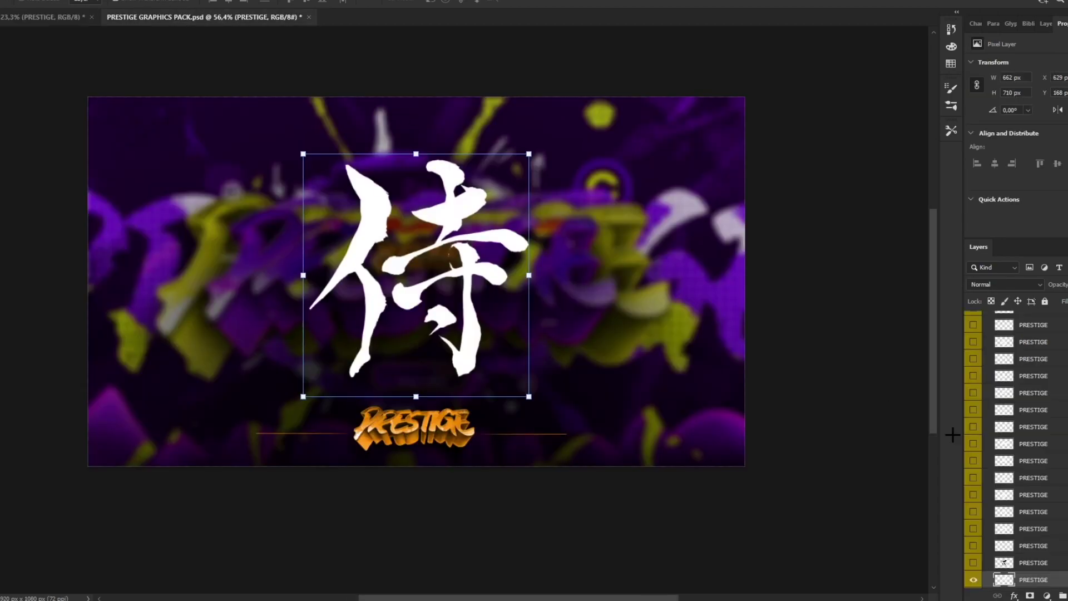
pyautogui.click(974, 511)
pyautogui.click(974, 511)
pyautogui.click(973, 511)
pyautogui.click(974, 529)
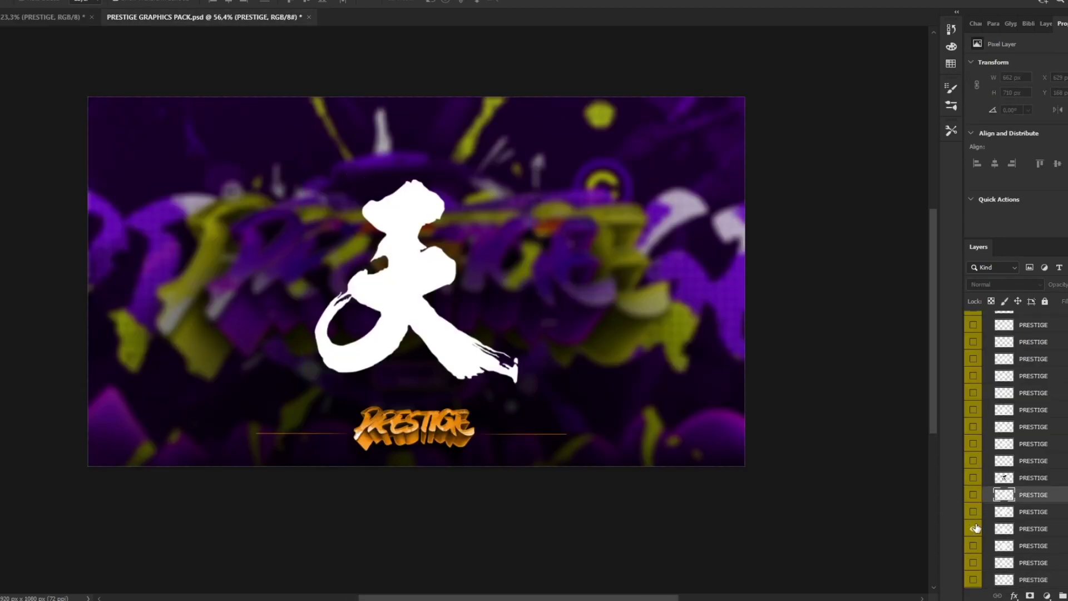
pyautogui.click(1028, 533)
# Step: Paste the kanji into the banner directly above Layer 0, scale it to about 2212 px and place it behind the render
pyautogui.click(12, 18)
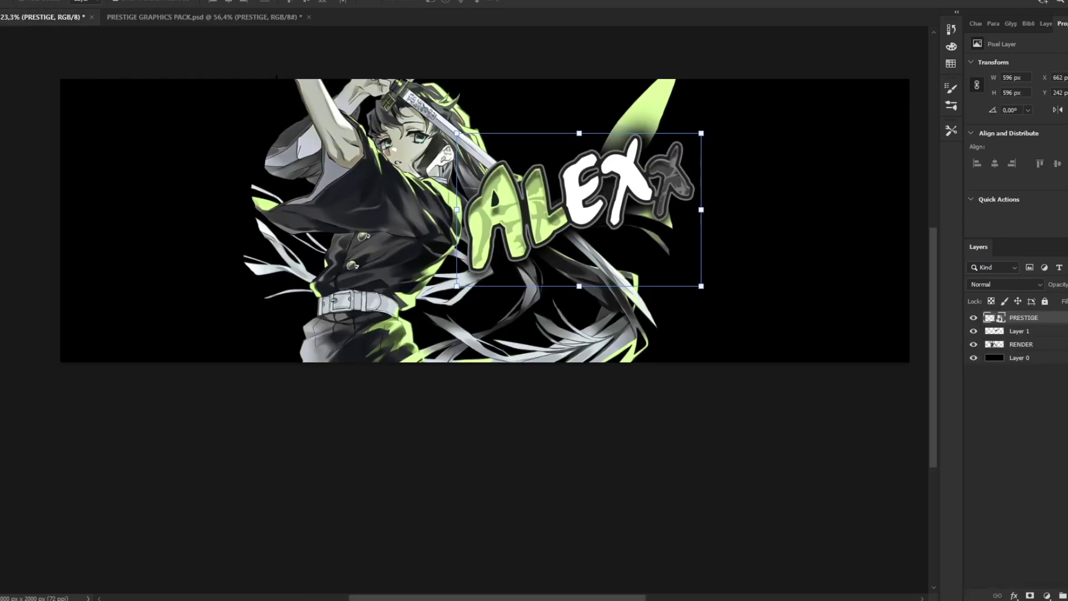
pyautogui.click(1047, 361)
pyautogui.hotkey('ctrl', 'v')
pyautogui.moveTo(528, 247); pyautogui.dragTo(756, 270)
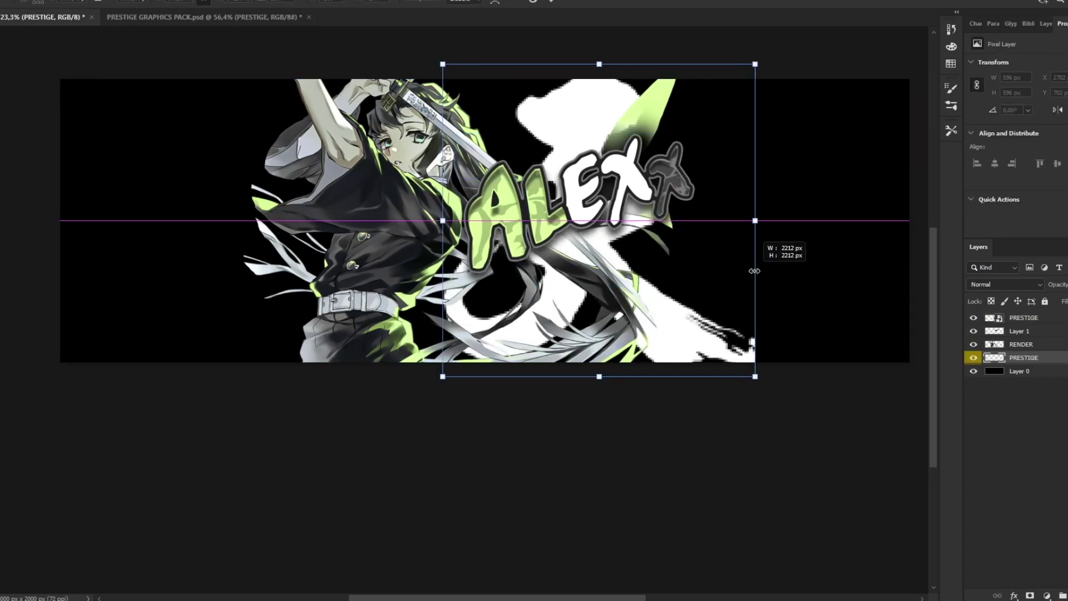
pyautogui.moveTo(697, 285); pyautogui.dragTo(667, 318)
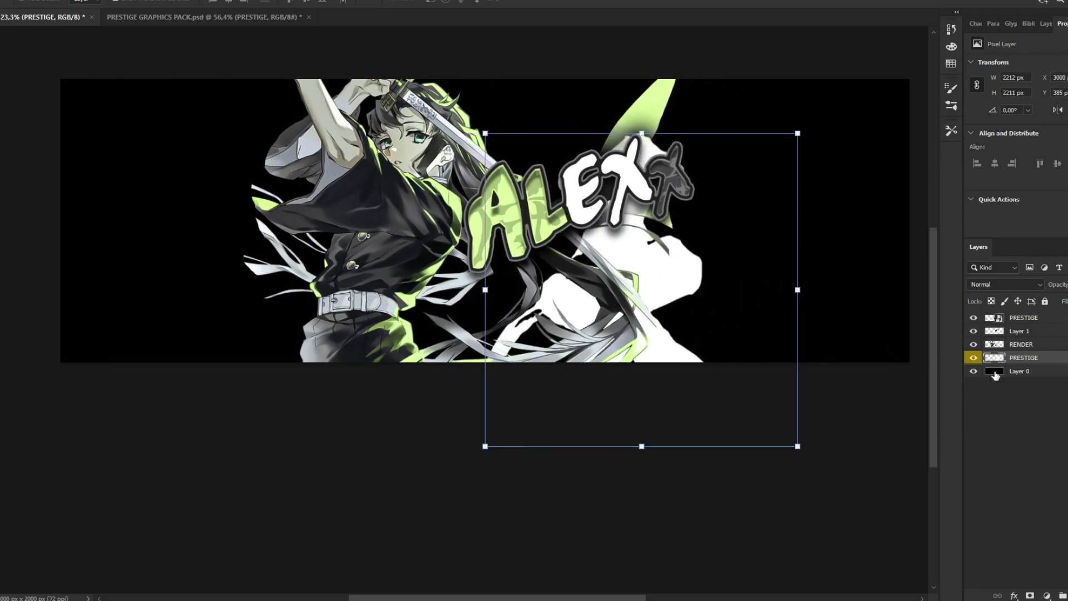
# Step: Give the background kanji a Color Overlay of #2e2e2e at 100% opacity and apply the layer style
pyautogui.doubleClick(1051, 358)
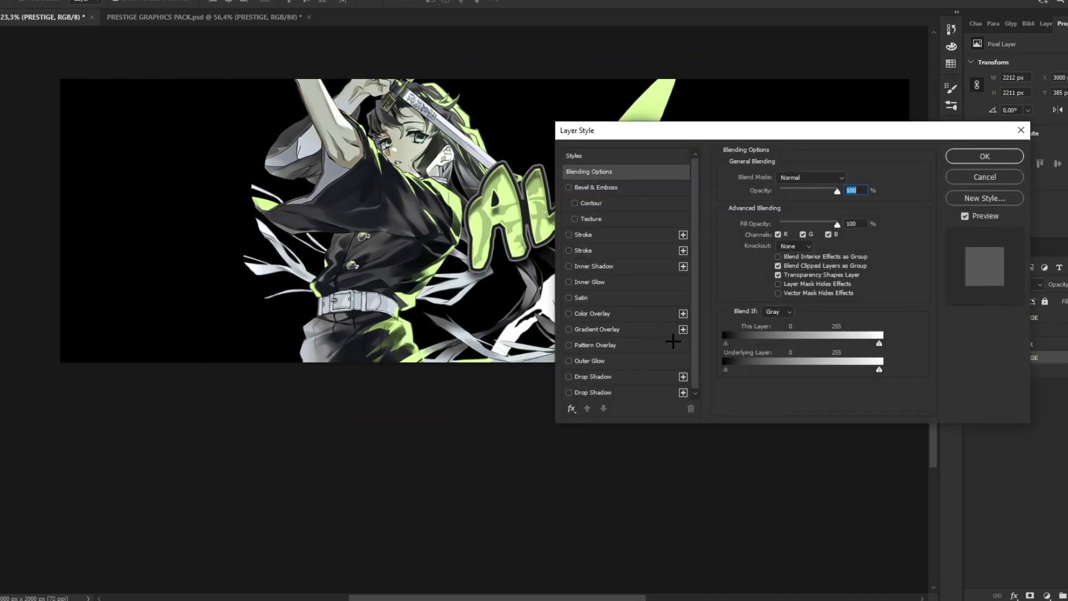
pyautogui.click(603, 314)
pyautogui.moveTo(728, 135); pyautogui.dragTo(828, 167)
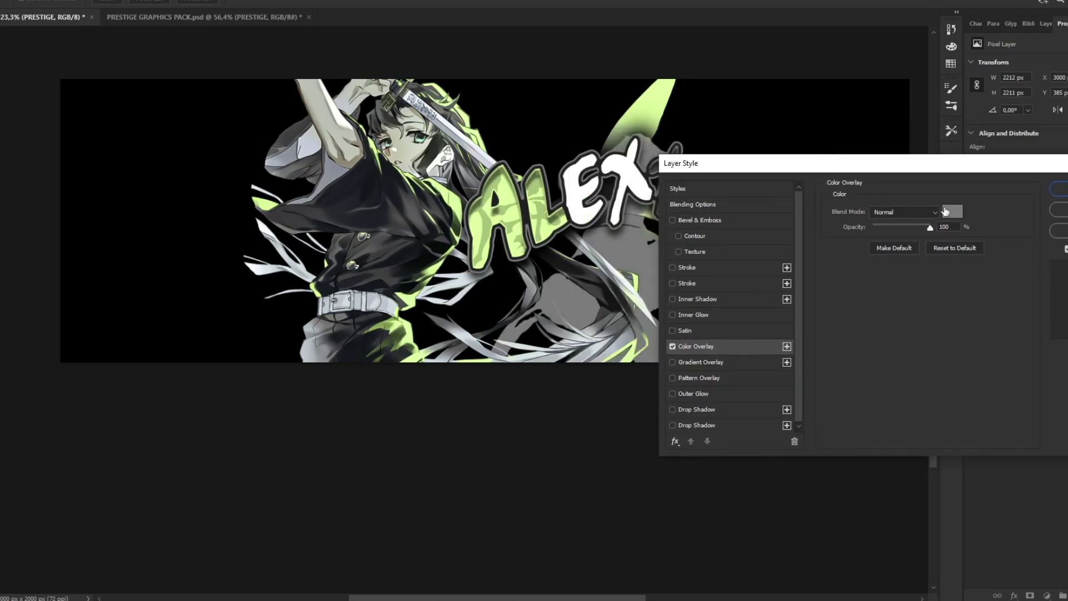
pyautogui.click(952, 211)
pyautogui.moveTo(767, 460); pyautogui.dragTo(756, 491)
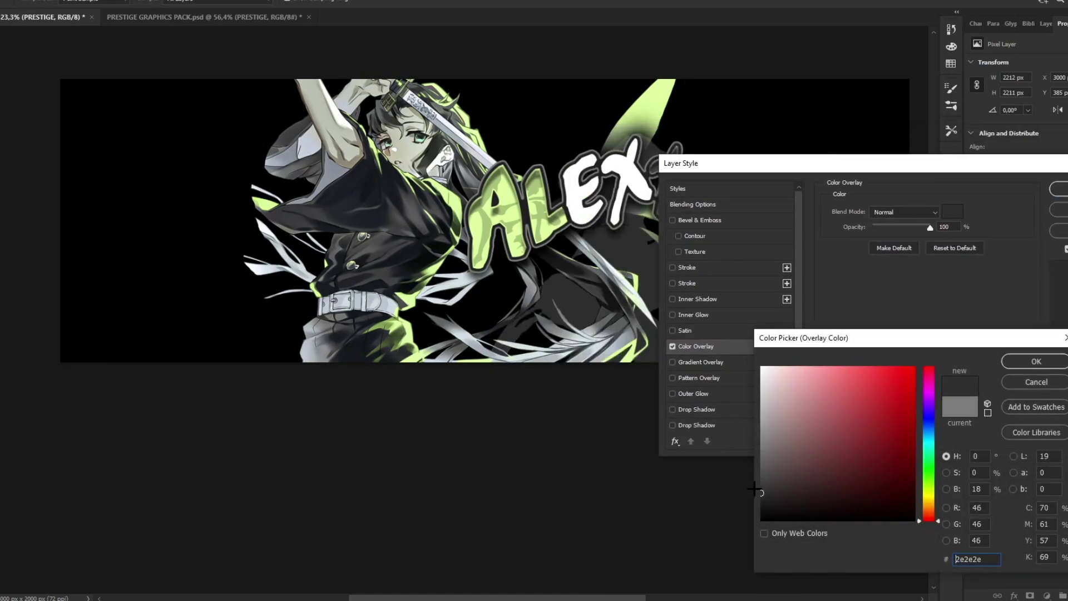
pyautogui.click(1036, 361)
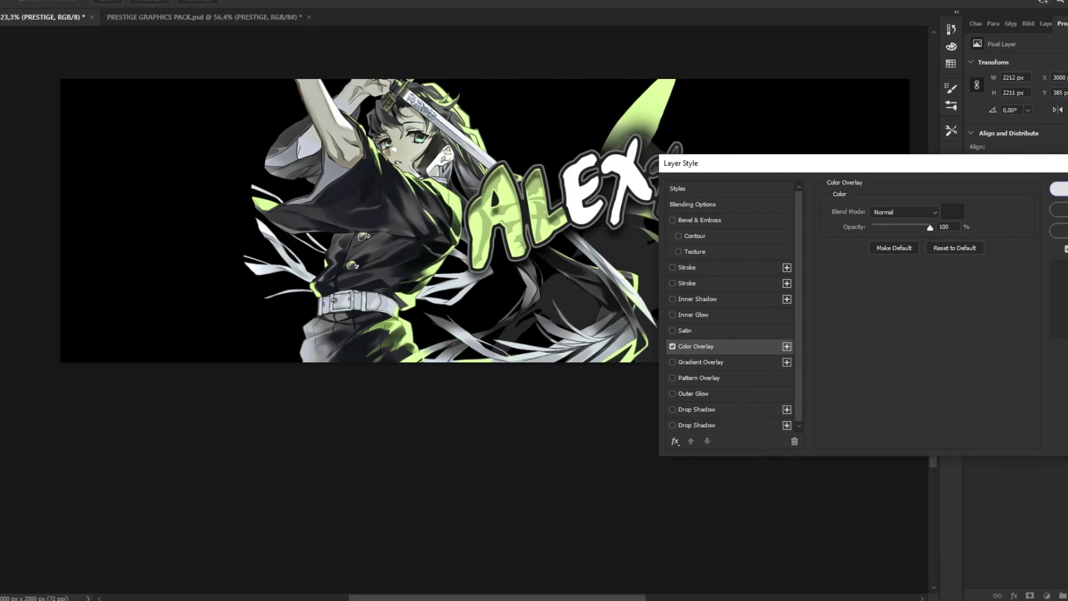
pyautogui.click(1059, 189)
# Step: Duplicate the grey kanji, arrange the two behind the character and convert both into one smart object
pyautogui.moveTo(659, 256); pyautogui.dragTo(515, 146)
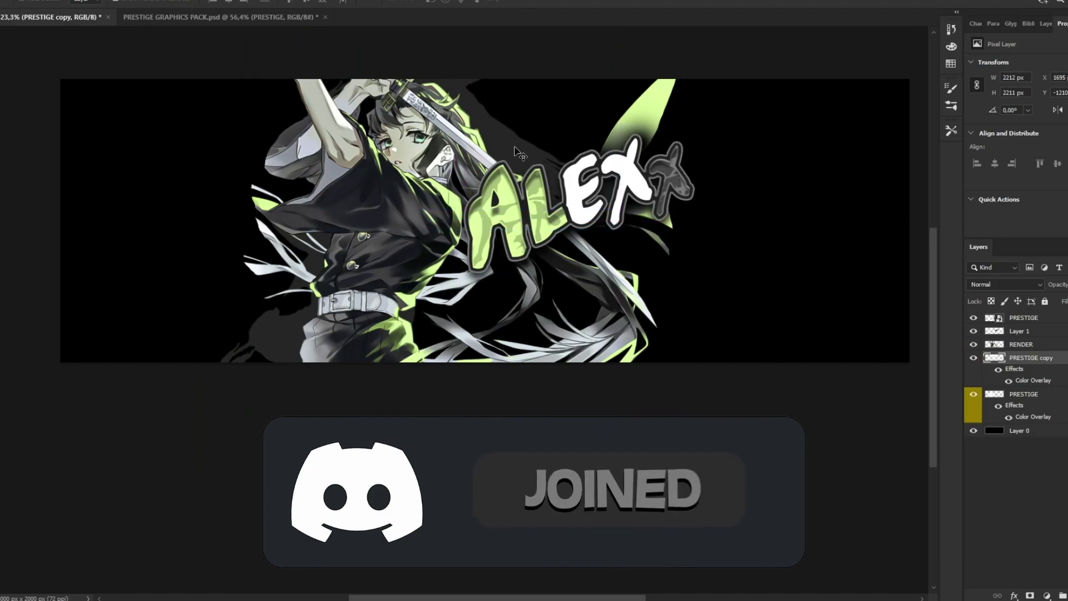
pyautogui.rightClick(1030, 357)
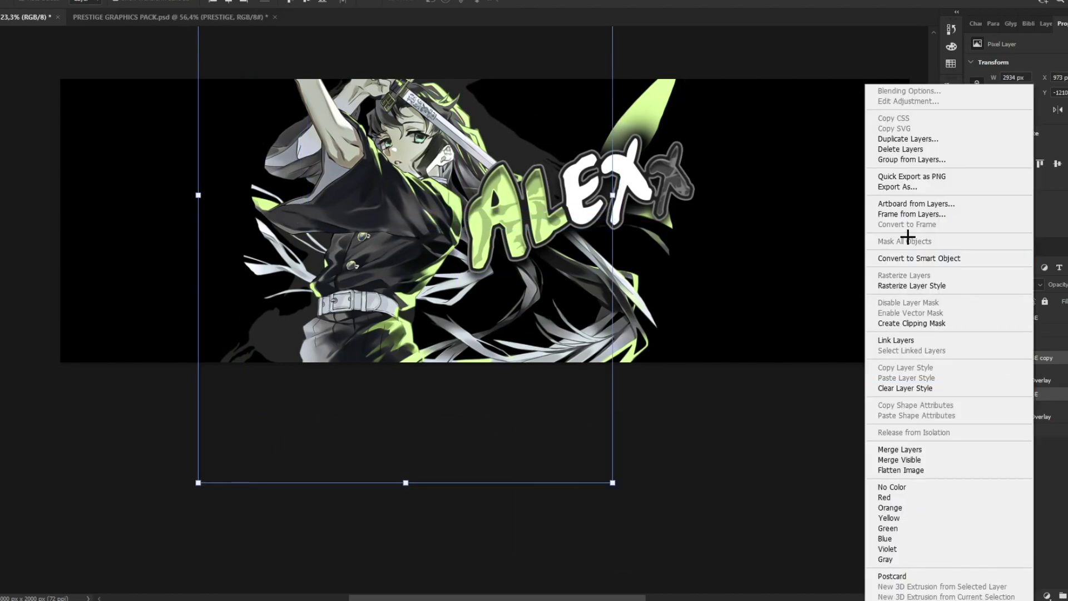
pyautogui.click(908, 257)
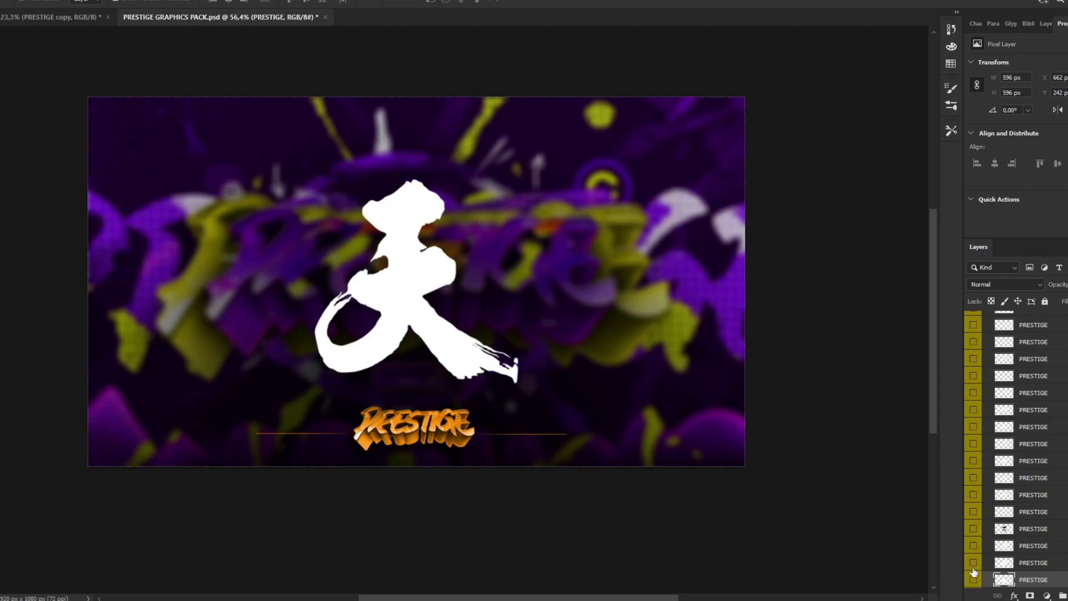
# Step: Paste another kanji from the graphics pack above the background smart object and clip it to that shape
pyautogui.click(34, 16)
pyautogui.hotkey('ctrl', 'v')
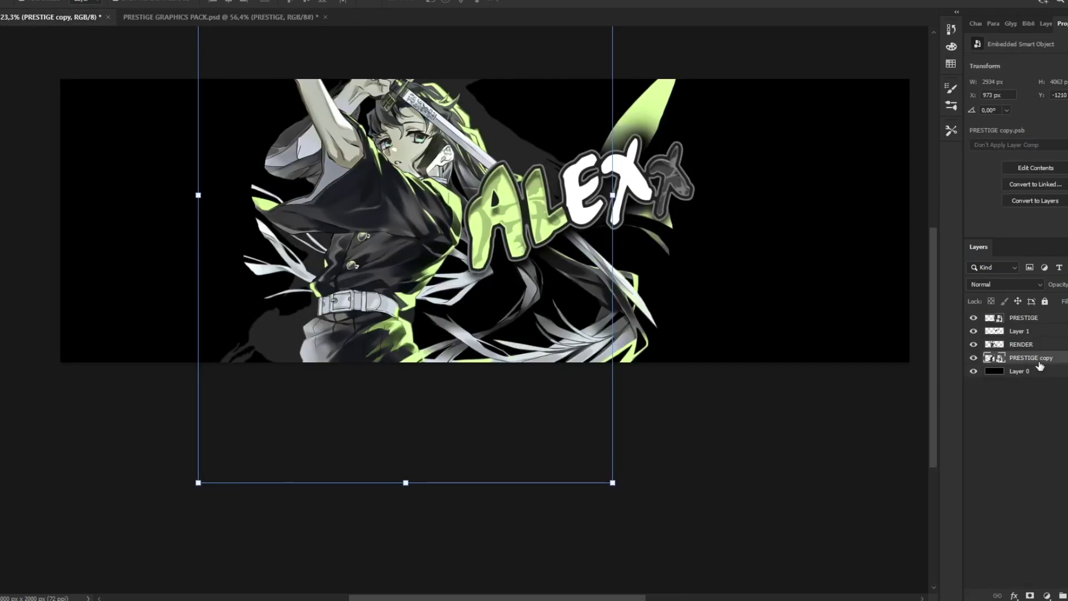
pyautogui.rightClick(1018, 356)
pyautogui.click(918, 321)
# Step: Enlarge the clipped kanji, rotate it clockwise and position it over the grey shapes behind the character
pyautogui.moveTo(538, 230); pyautogui.dragTo(742, 236)
pyautogui.moveTo(628, 228); pyautogui.dragTo(387, 239)
pyautogui.moveTo(595, 239); pyautogui.dragTo(588, 290)
pyautogui.moveTo(492, 262); pyautogui.dragTo(545, 276)
pyautogui.moveTo(610, 262); pyautogui.dragTo(603, 292)
pyautogui.moveTo(482, 317); pyautogui.dragTo(518, 316)
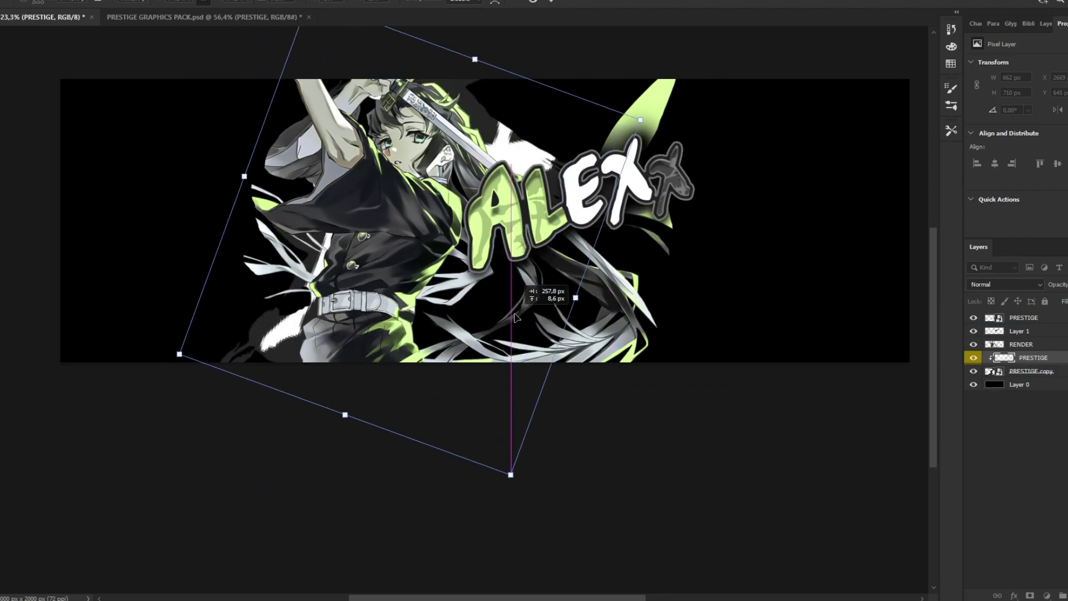
pyautogui.click(551, 2)
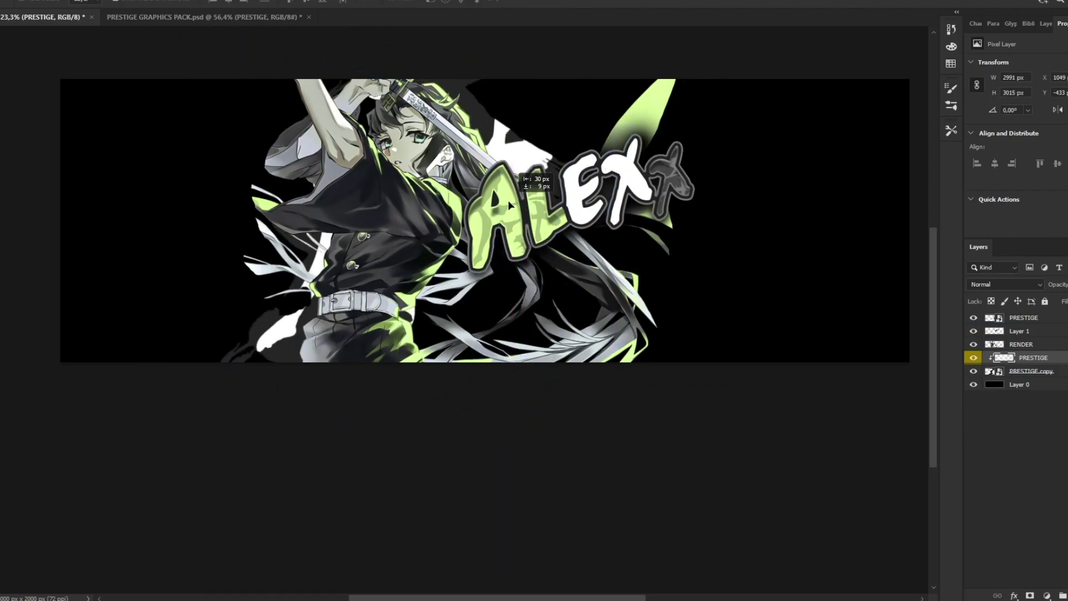
# Step: Set the clipped kanji's blend mode to Overlay and convert it together with its base into one smart object
pyautogui.click(992, 284)
pyautogui.click(988, 429)
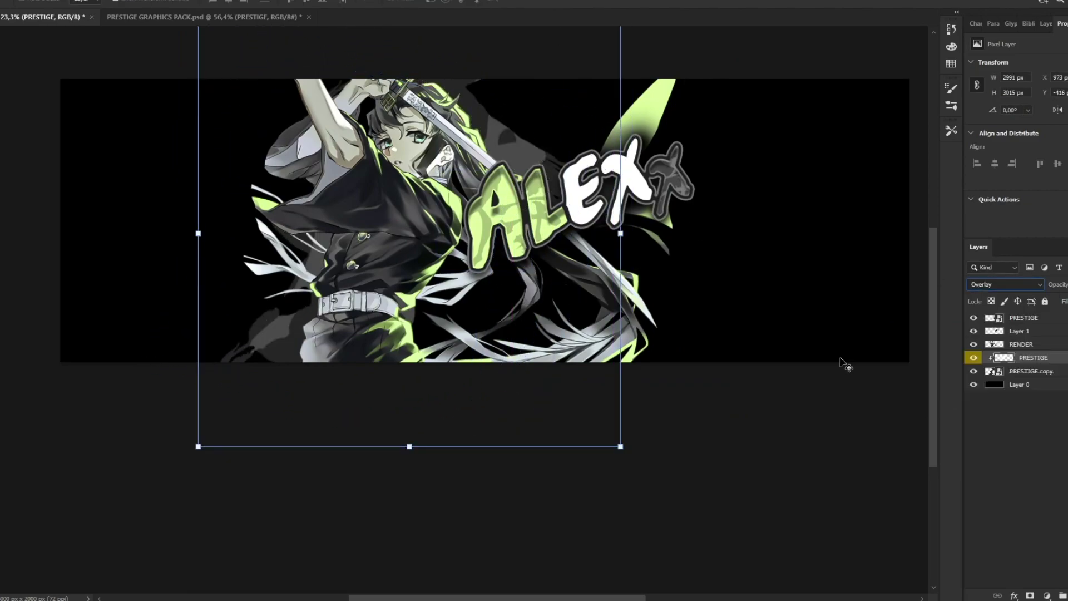
pyautogui.rightClick(1019, 377)
pyautogui.click(946, 192)
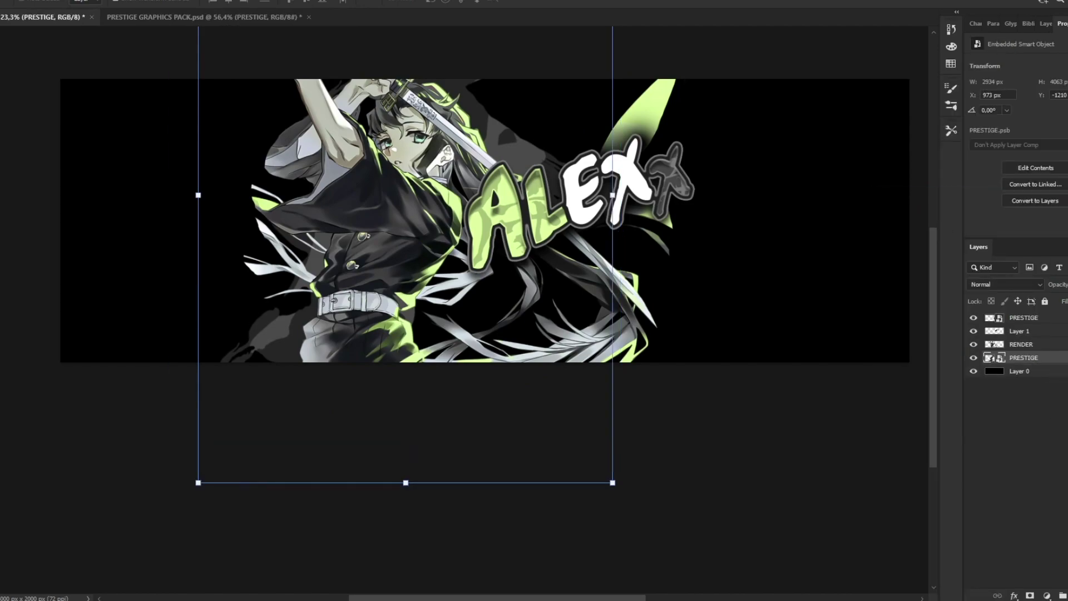
# Step: Add a softened black inner shadow to the grey kanji object behind the character, with 96 px distance and opacity below 50%
pyautogui.moveTo(685, 163); pyautogui.dragTo(771, 160)
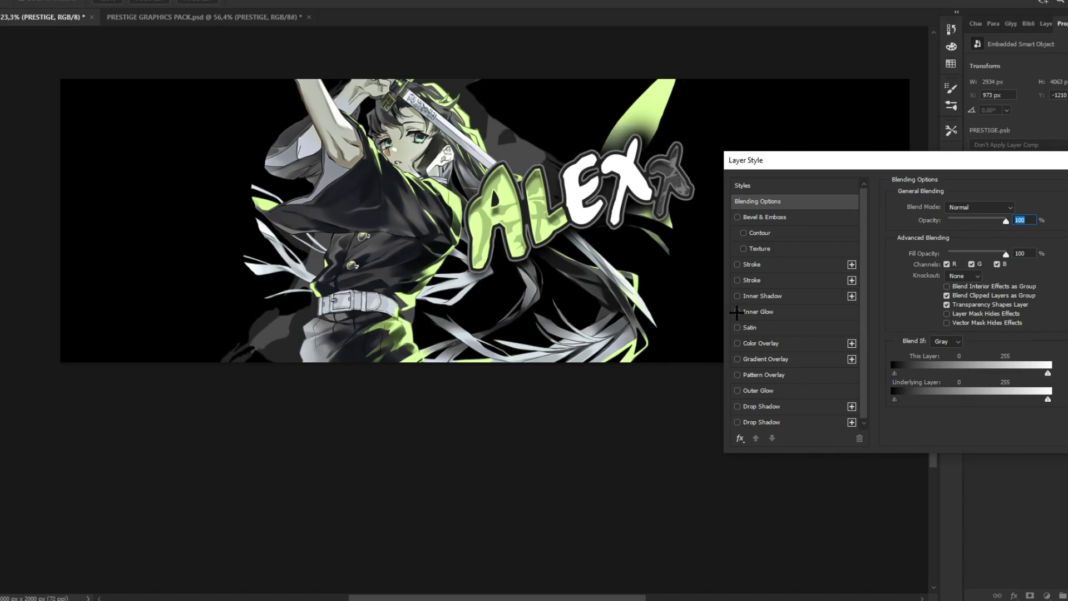
pyautogui.click(737, 296)
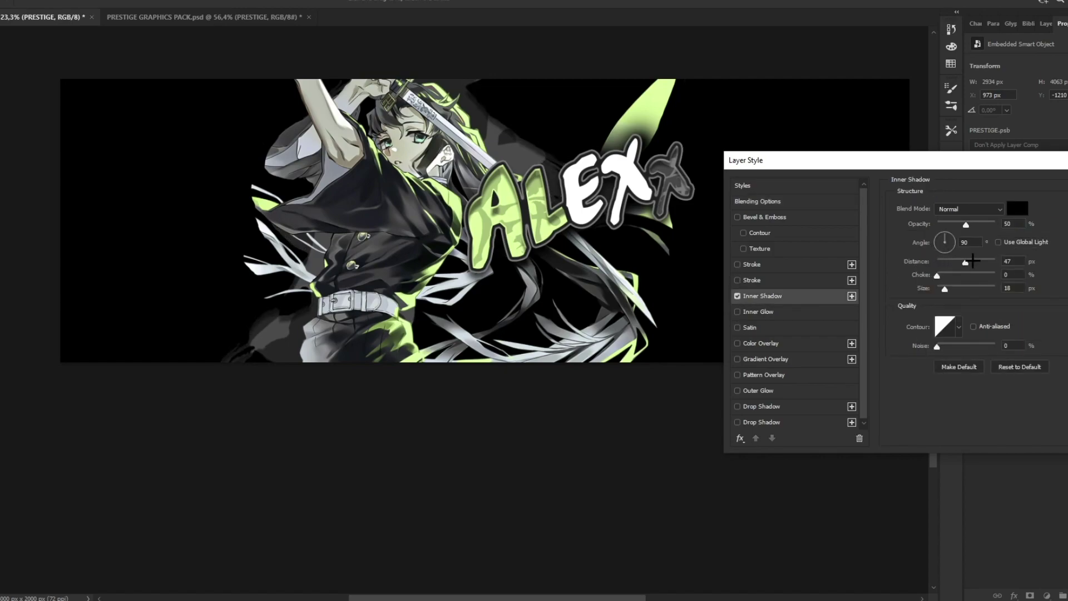
pyautogui.moveTo(959, 285); pyautogui.dragTo(953, 289)
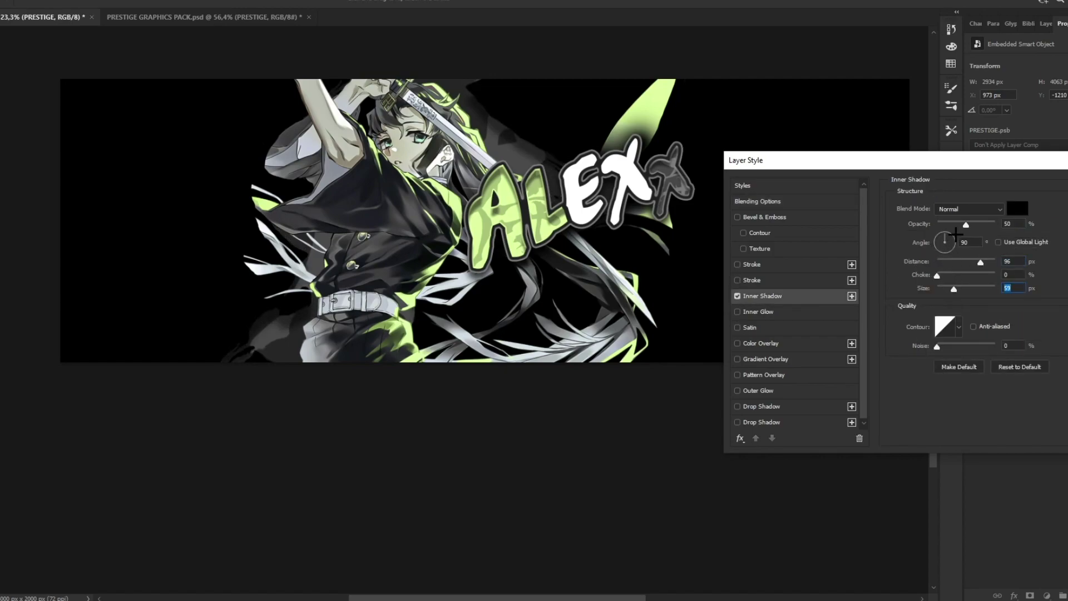
pyautogui.moveTo(966, 224); pyautogui.dragTo(954, 223)
pyautogui.click(738, 218)
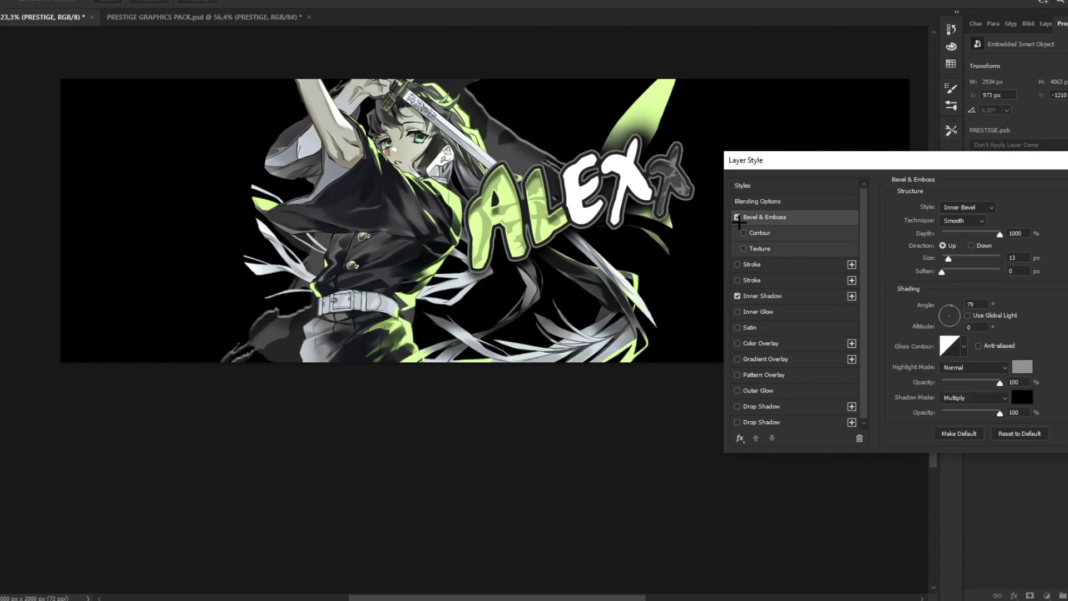
pyautogui.click(738, 217)
pyautogui.moveTo(806, 161); pyautogui.dragTo(622, 143)
pyautogui.click(919, 179)
pyautogui.press('z')
pyautogui.moveTo(547, 159); pyautogui.dragTo(478, 163)
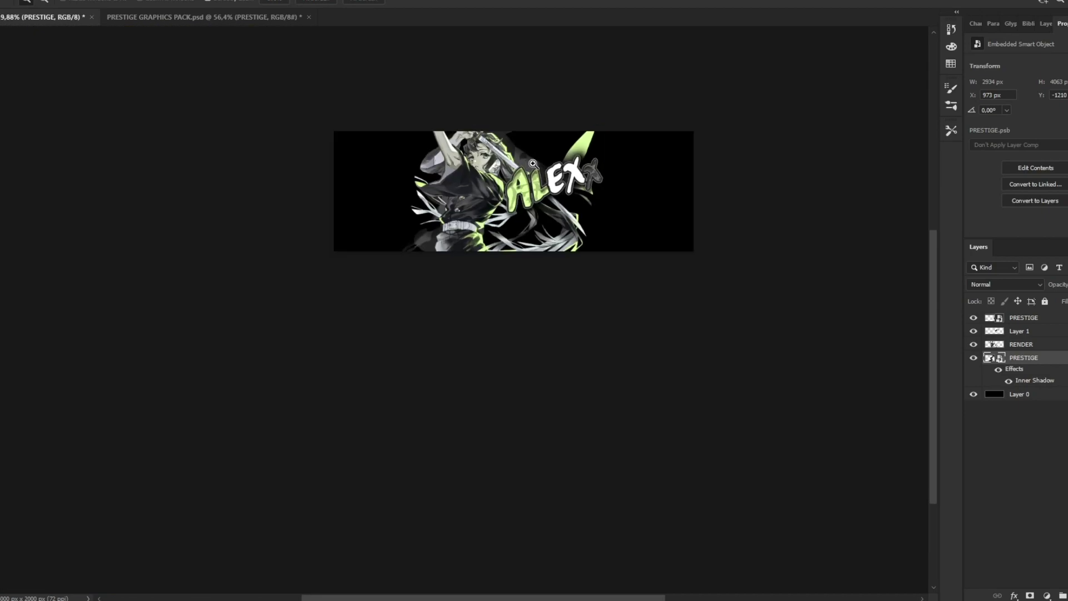
pyautogui.moveTo(548, 187); pyautogui.dragTo(515, 189)
pyautogui.scroll(5, 542, 189)
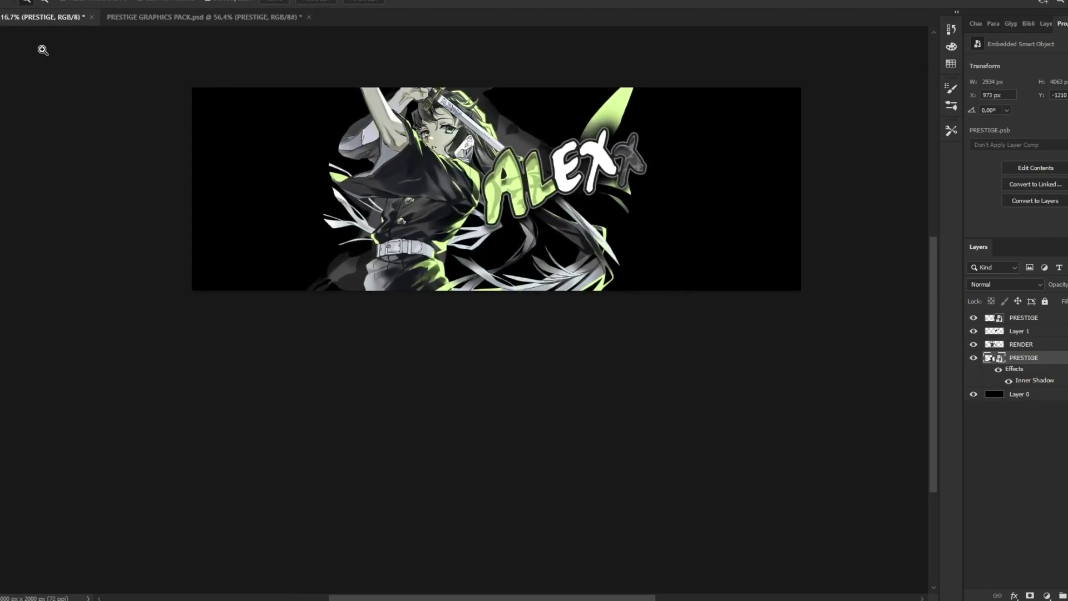
# Step: Paste the white kanji from the graphics pack just above the black background, enlarge it and place it at the banner's lower right
pyautogui.press('v')
pyautogui.click(154, 17)
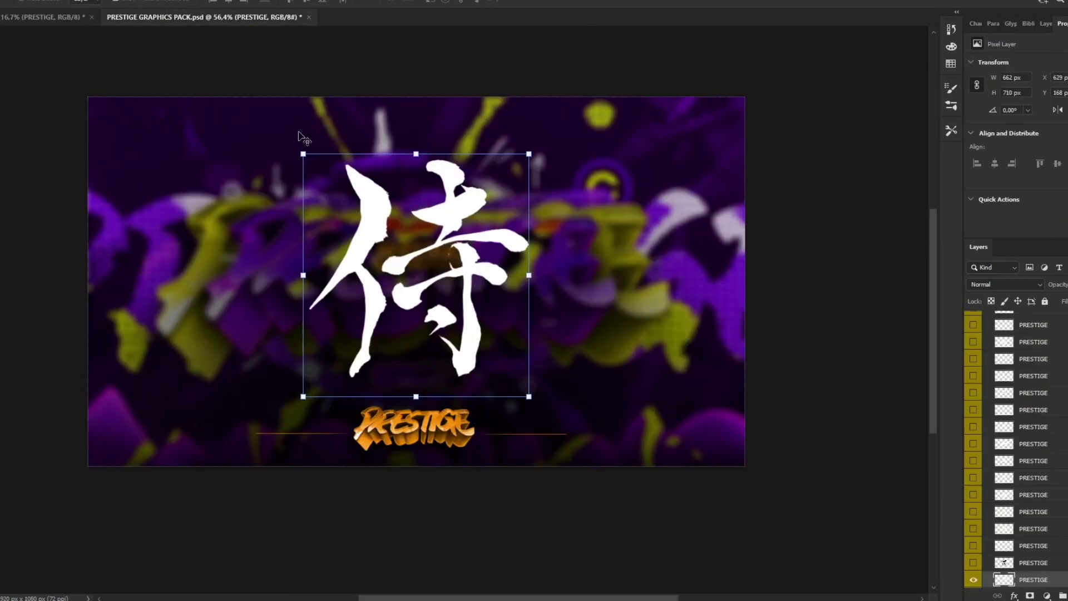
pyautogui.click(51, 17)
pyautogui.click(1039, 395)
pyautogui.hotkey('ctrl', 'v')
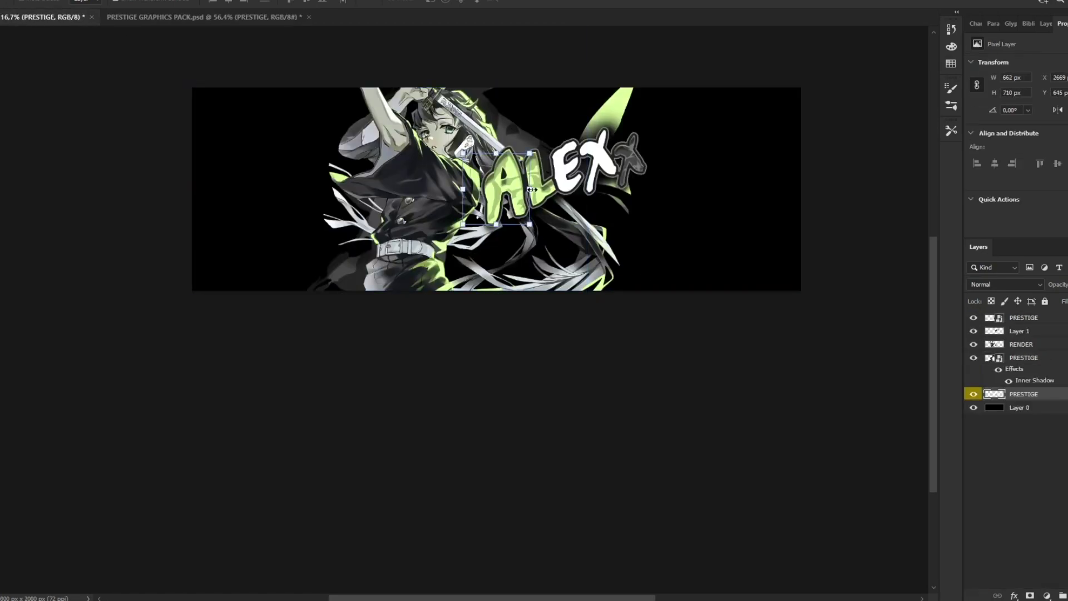
pyautogui.moveTo(530, 189); pyautogui.dragTo(688, 191)
pyautogui.moveTo(616, 216); pyautogui.dragTo(687, 295)
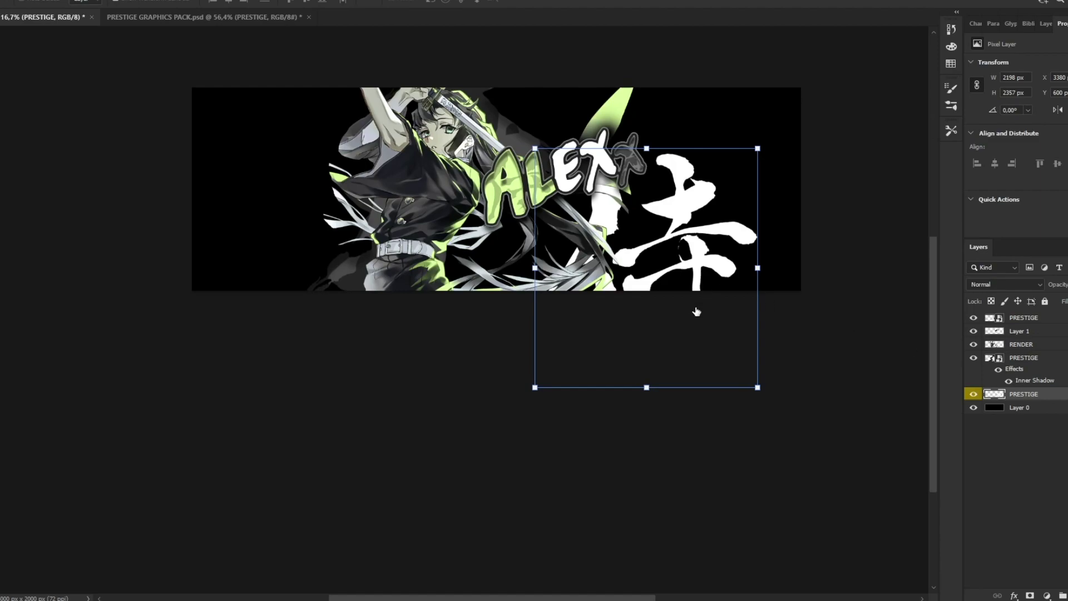
# Step: Give the new kanji a dark grey color overlay and convert it into a smart object
pyautogui.moveTo(679, 157)
pyautogui.mouseDown()
pyautogui.moveTo(963, 163)
pyautogui.moveTo(668, 167)
pyautogui.mouseUp()
pyautogui.click(866, 350)
pyautogui.click(942, 195)
pyautogui.rightClick(1024, 395)
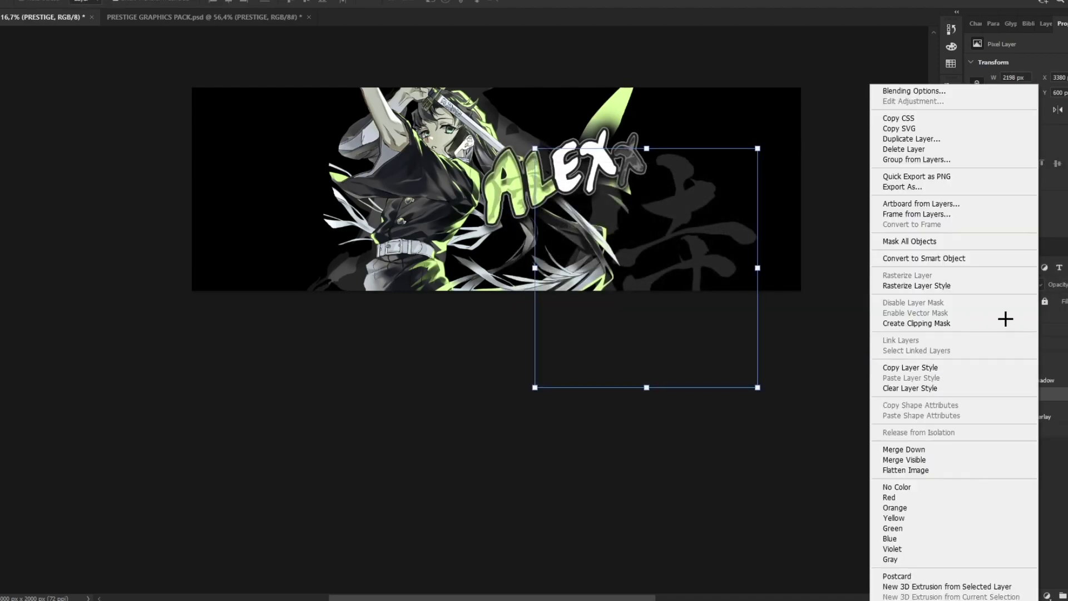
pyautogui.click(955, 259)
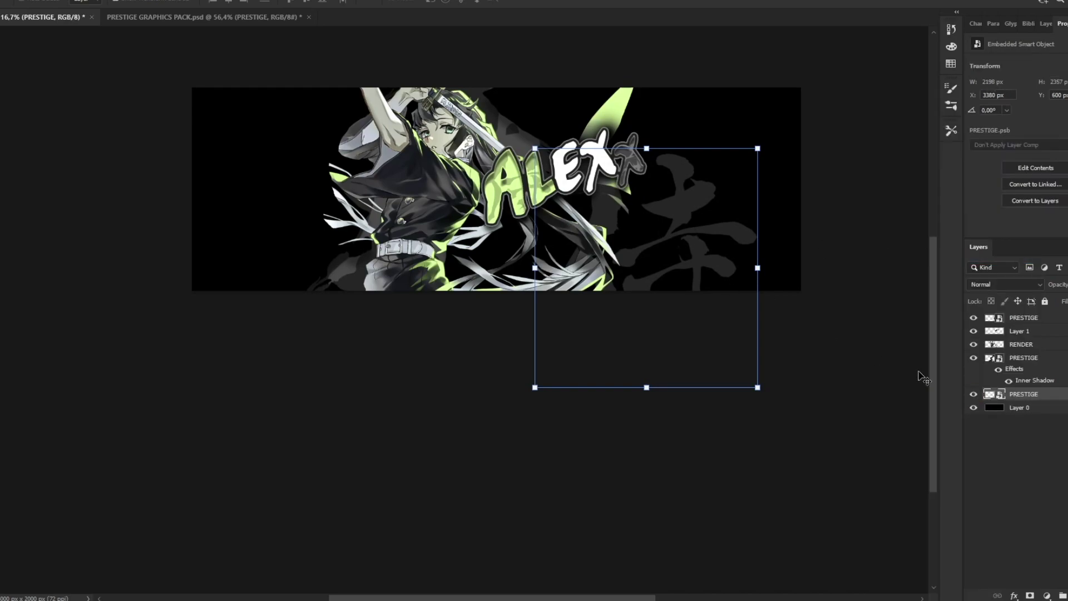
# Step: Duplicate the dark grey kanji, clip the copy to the original, and enlarge and rotate it by about 37°
pyautogui.hotkey('ctrl', 'j')
pyautogui.rightClick(1031, 395)
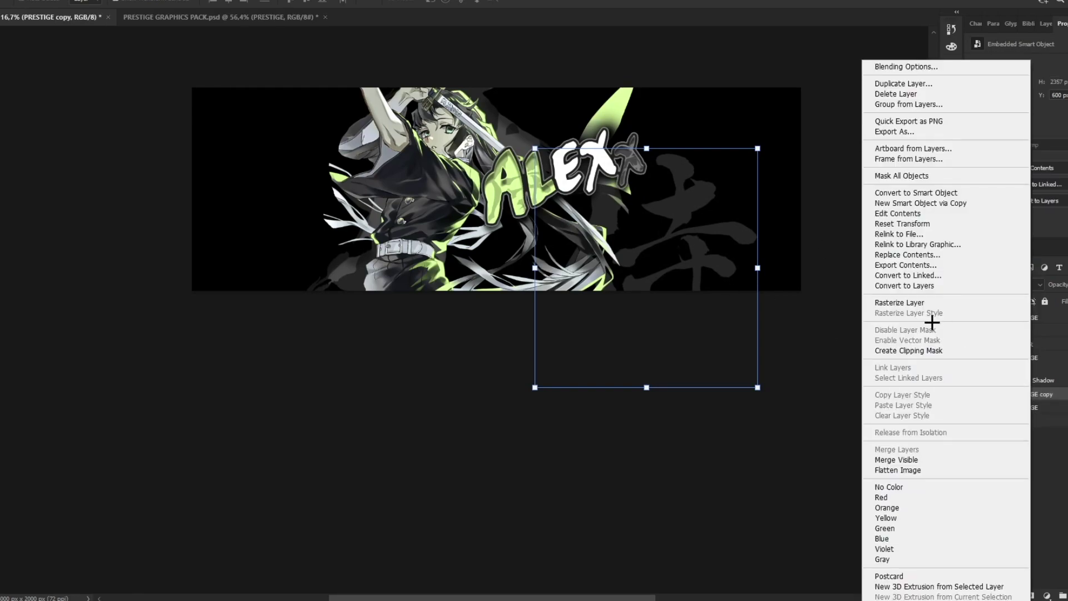
pyautogui.click(917, 351)
pyautogui.moveTo(773, 283); pyautogui.dragTo(758, 346)
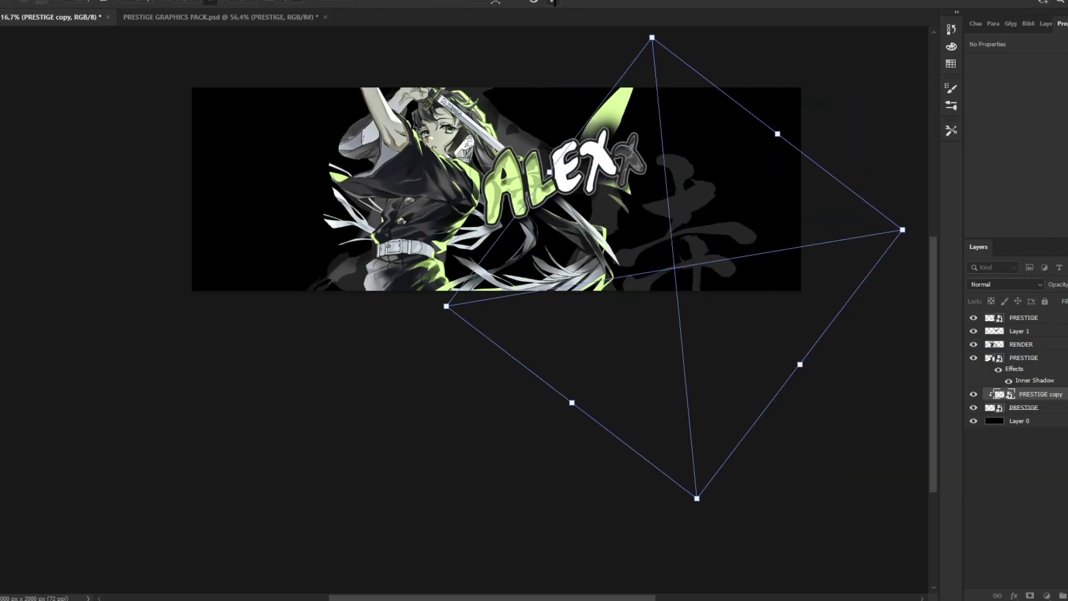
pyautogui.click(550, 2)
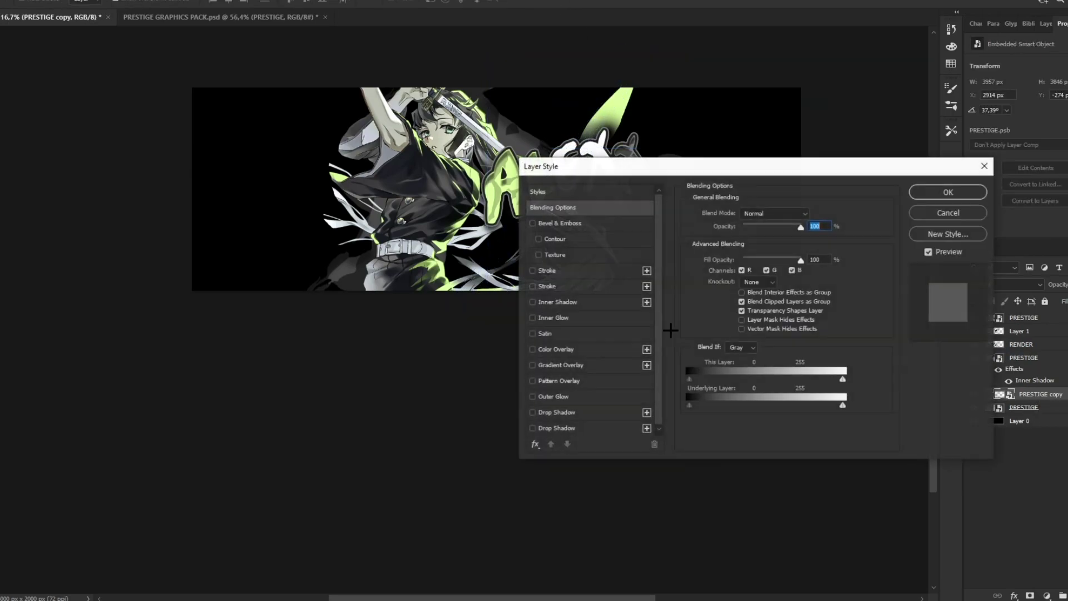
# Step: Apply a black (000000) color overlay to the clipped kanji copy
pyautogui.click(561, 350)
pyautogui.click(817, 219)
pyautogui.moveTo(801, 489); pyautogui.dragTo(745, 528)
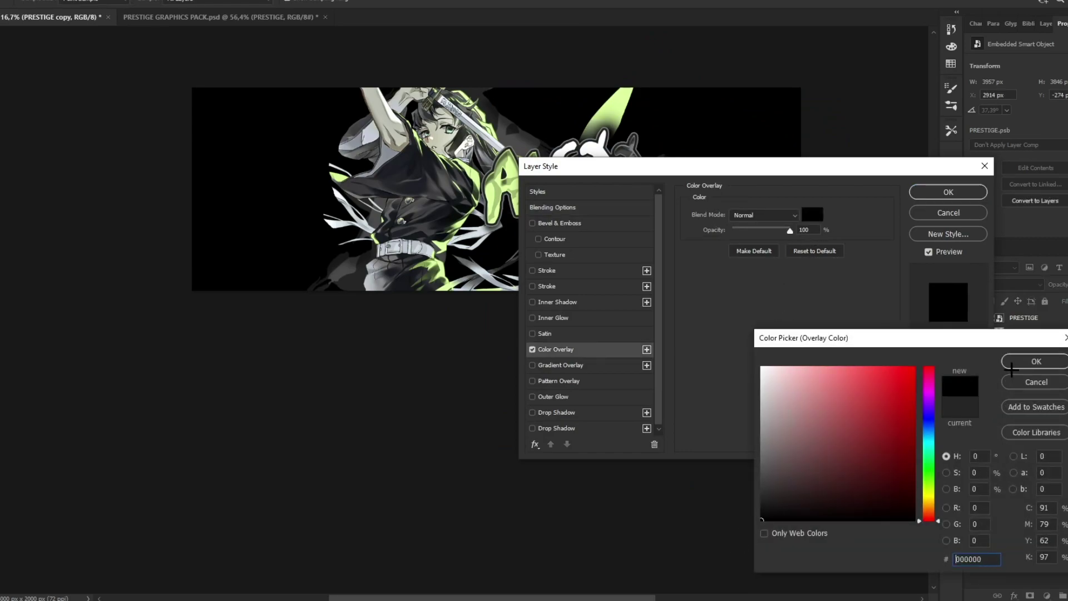
pyautogui.click(1012, 369)
pyautogui.click(944, 192)
# Step: Reposition the clipped black kanji over the grey one and convert both into one smart object
pyautogui.moveTo(699, 301); pyautogui.dragTo(668, 310)
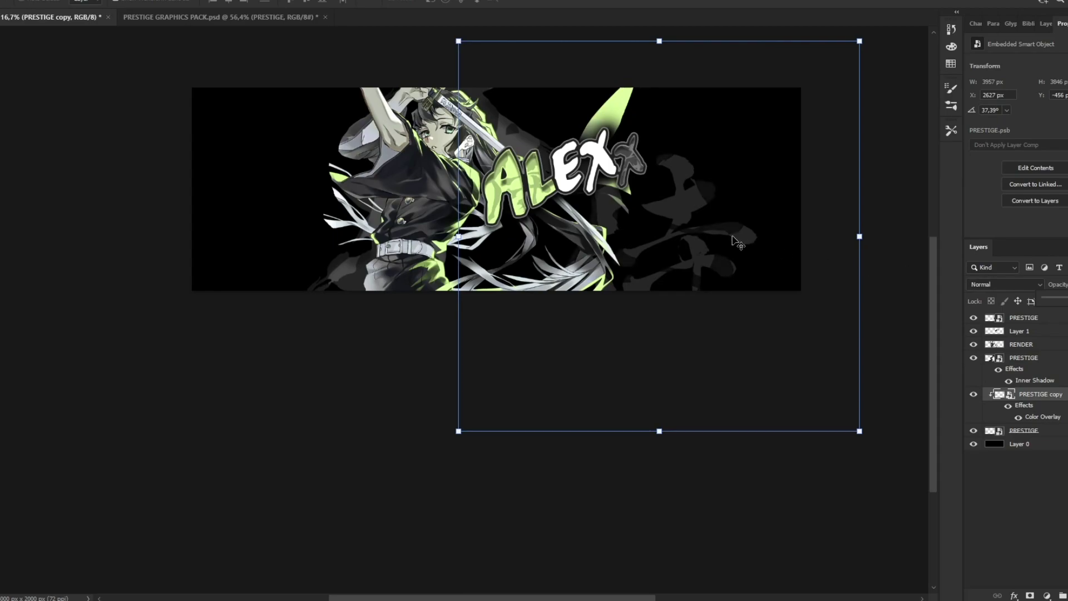
pyautogui.keyDown('shift'); pyautogui.click(1041, 431); pyautogui.keyUp('shift')
pyautogui.rightClick(1040, 431)
pyautogui.click(918, 192)
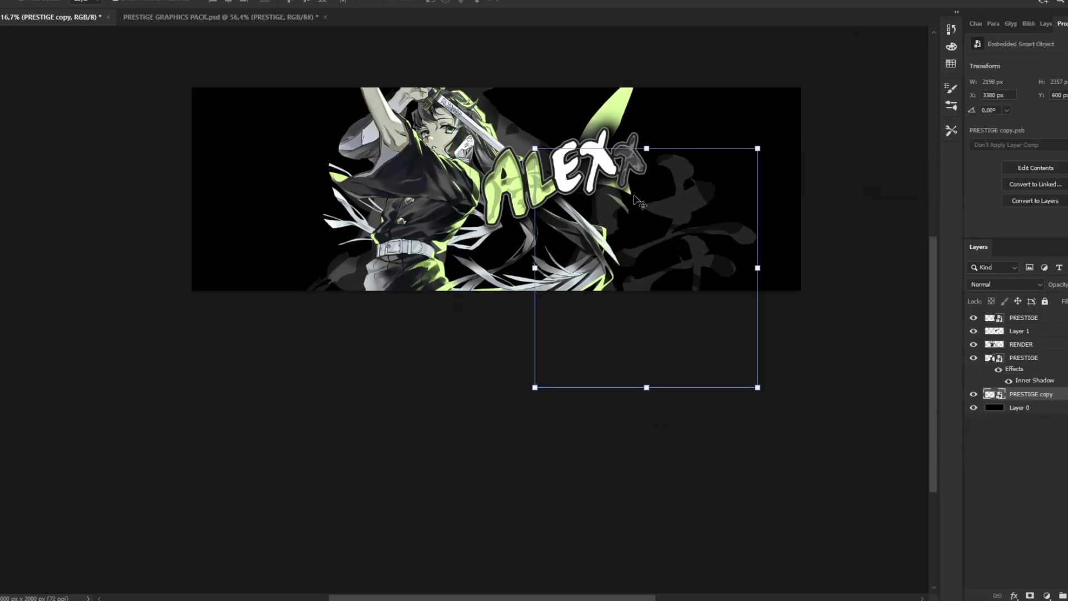
# Step: Paste the anime group artwork directly above the black background and move it to the right side of the banner
pyautogui.click(1020, 409)
pyautogui.scroll(1, 628, 314)
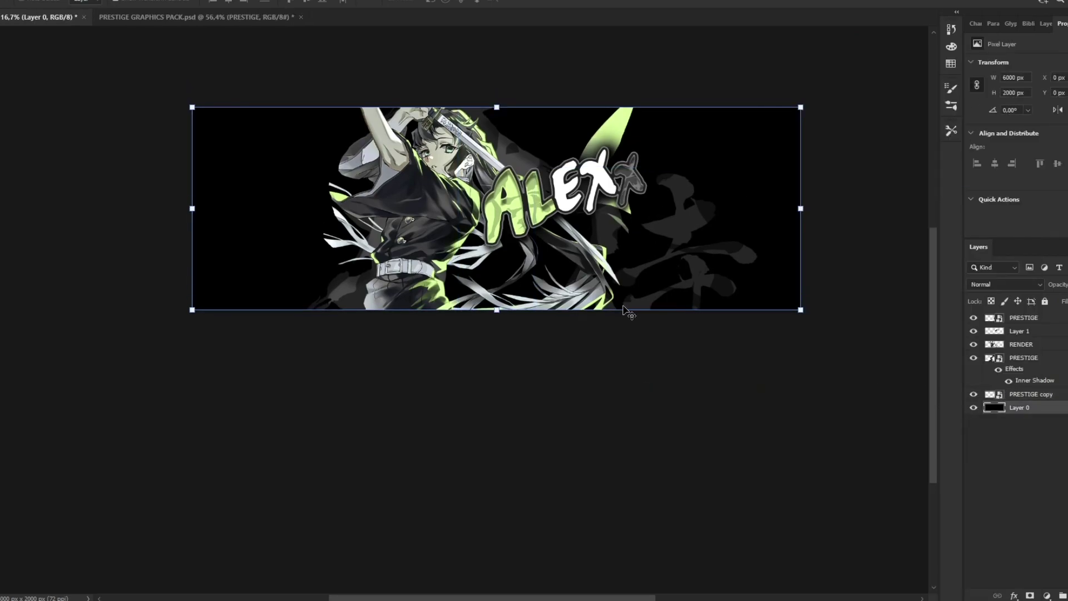
pyautogui.hotkey('ctrl', 'v')
pyautogui.moveTo(578, 218); pyautogui.dragTo(695, 213)
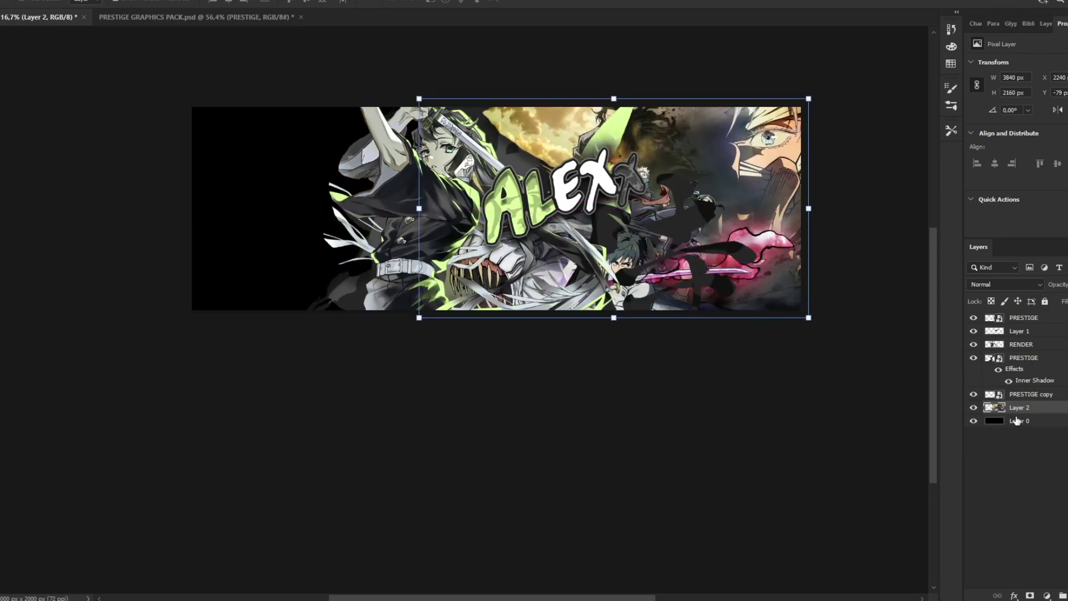
# Step: Clip a dark-to-green gradient map to the anime artwork and convert both layers into one smart object
pyautogui.click(1048, 595)
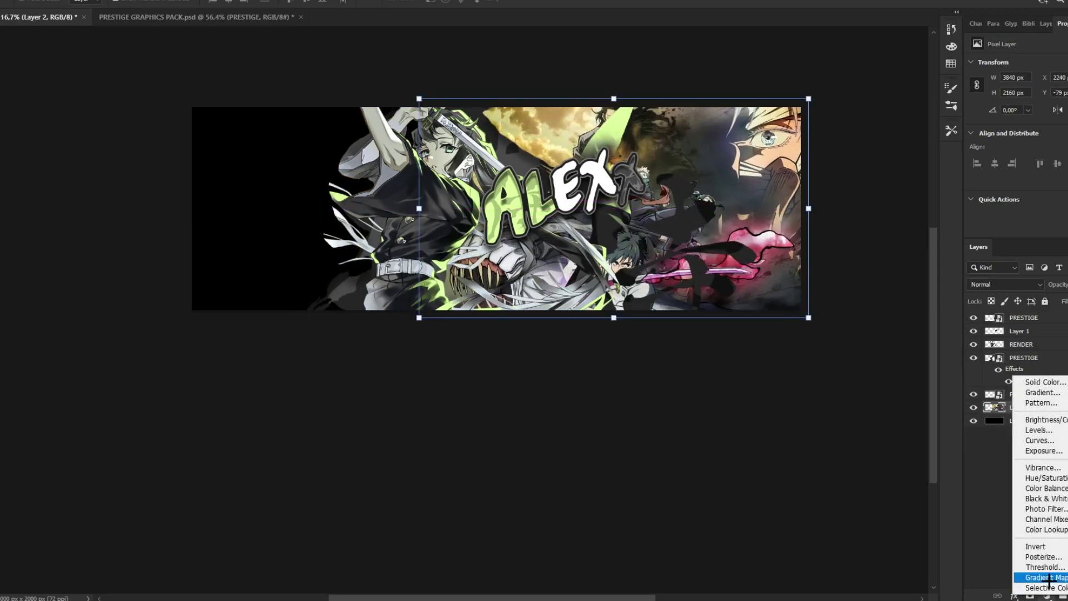
pyautogui.click(1040, 580)
pyautogui.rightClick(1050, 409)
pyautogui.click(943, 323)
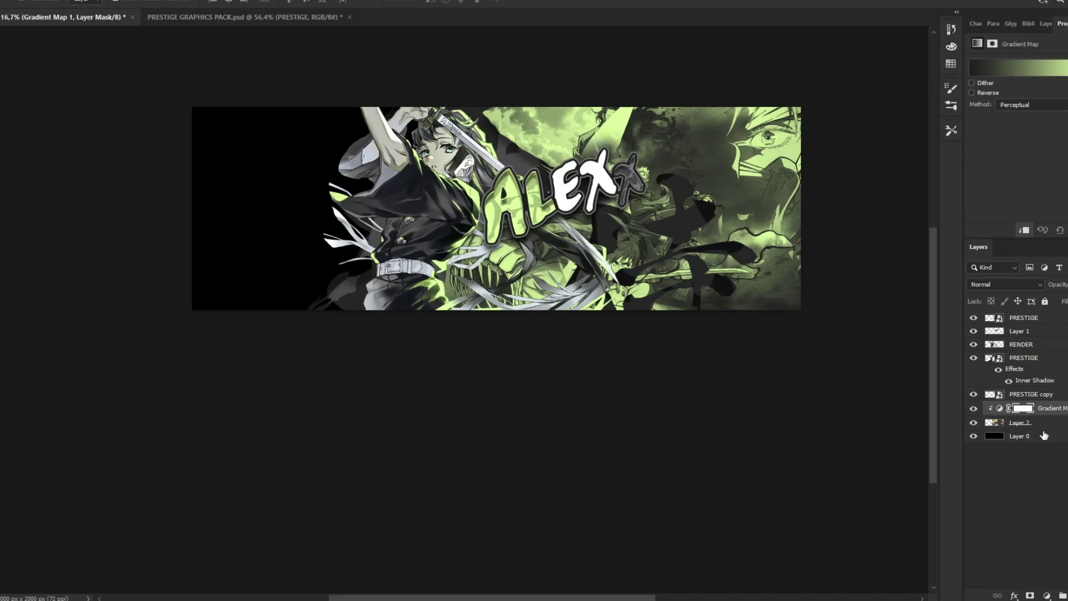
pyautogui.keyDown('shift'); pyautogui.click(1029, 423); pyautogui.keyUp('shift')
pyautogui.rightClick(1029, 422)
pyautogui.click(946, 255)
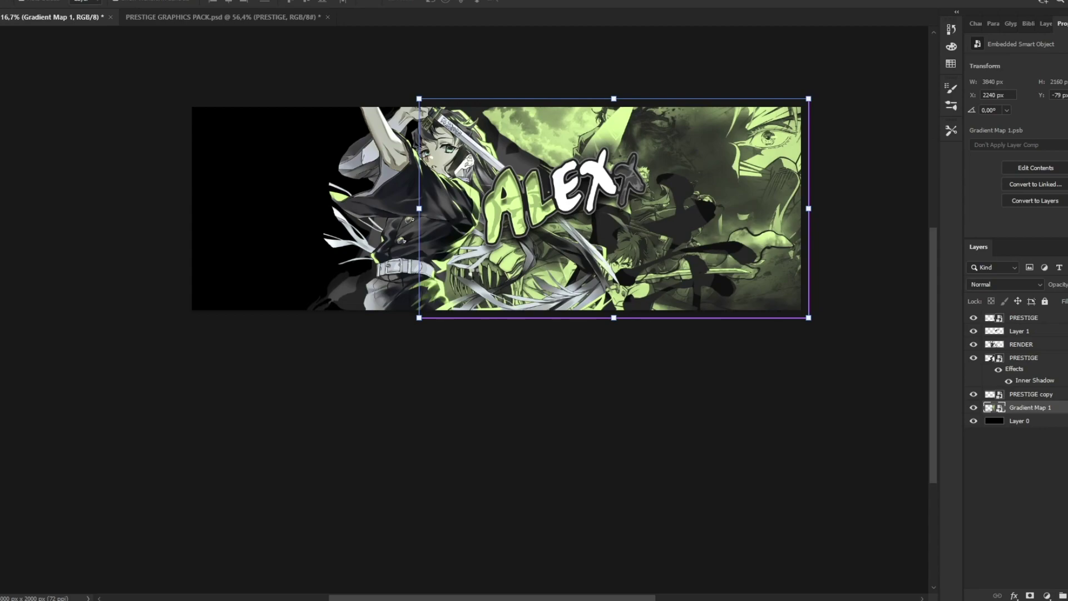
# Step: Apply a Camera Raw filter with Texture +61 and Clarity +68 to the green artwork, then convert it into a new smart object
pyautogui.hotkey('ctrl', 'shift', 'a')
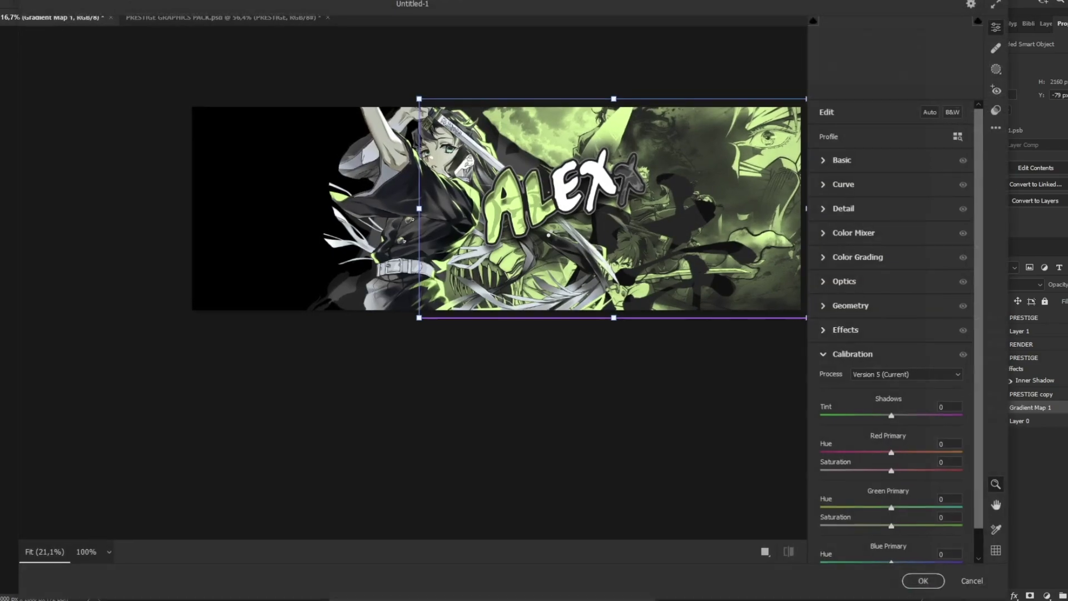
pyautogui.scroll(5, 580, 275)
pyautogui.scroll(-4, 557, 242)
pyautogui.click(557, 242)
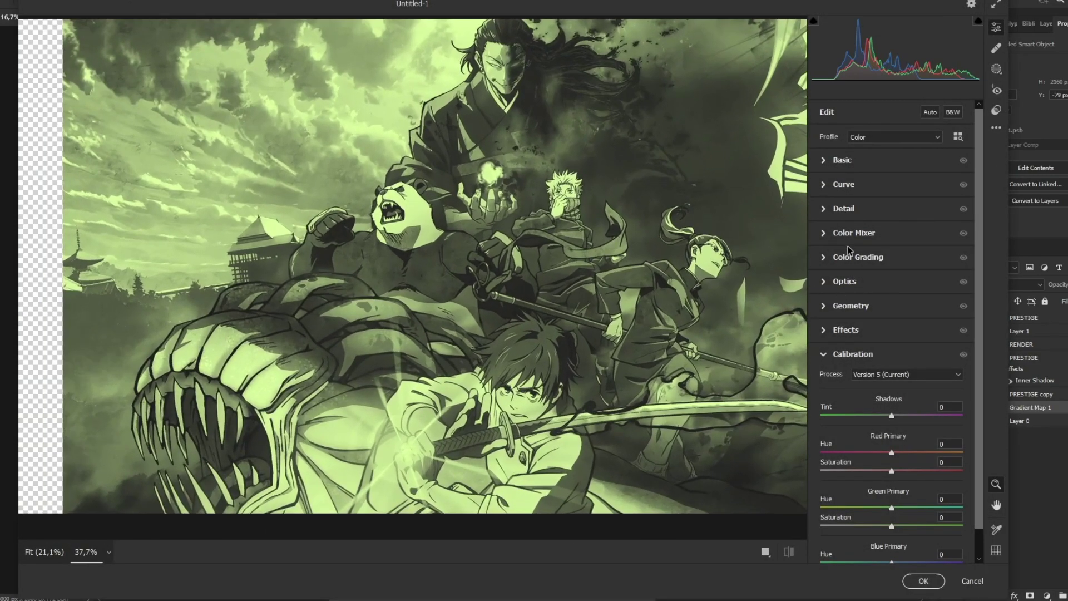
pyautogui.click(843, 209)
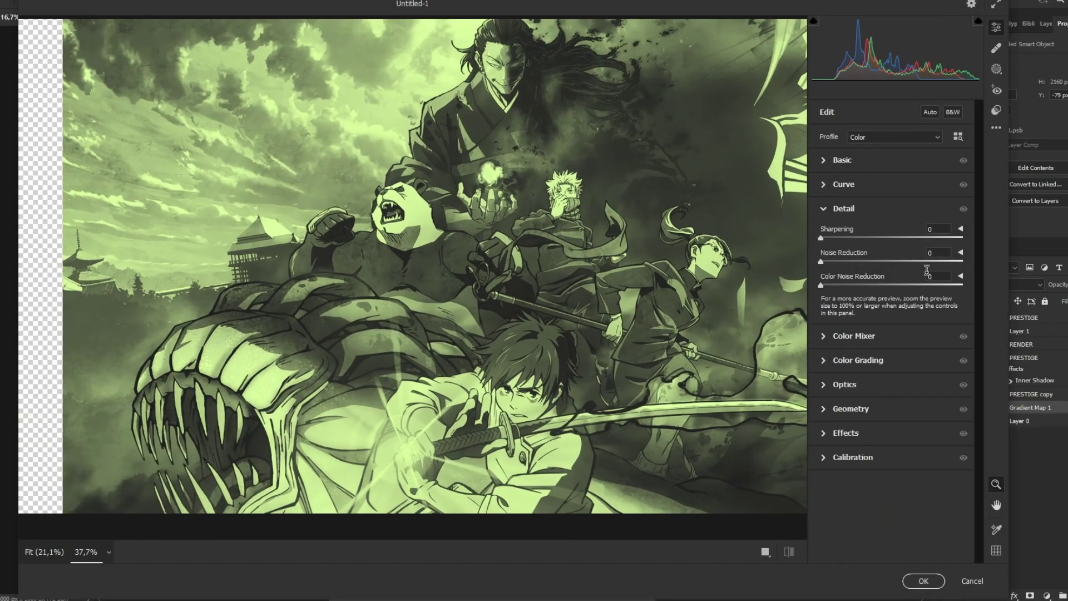
pyautogui.click(825, 161)
pyautogui.moveTo(891, 378); pyautogui.dragTo(935, 377)
pyautogui.moveTo(892, 395); pyautogui.dragTo(940, 396)
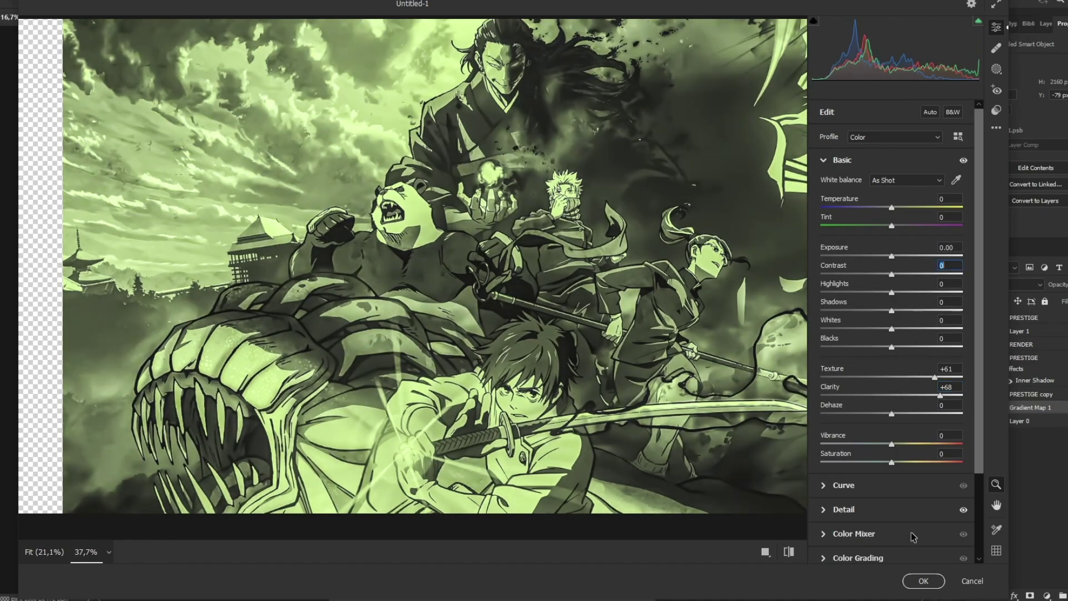
pyautogui.click(923, 580)
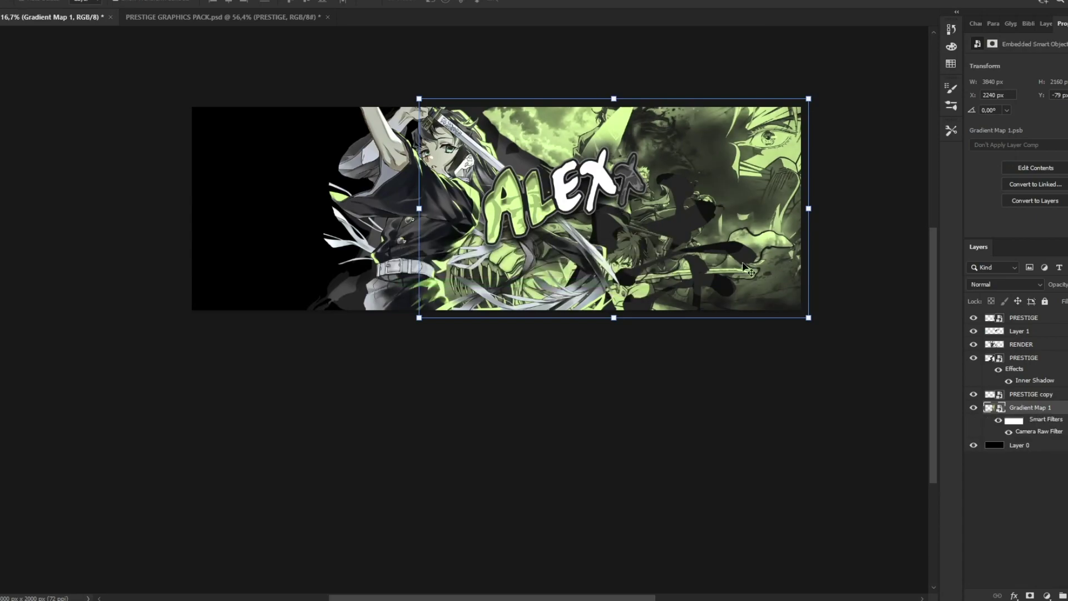
pyautogui.rightClick(1046, 407)
pyautogui.click(946, 191)
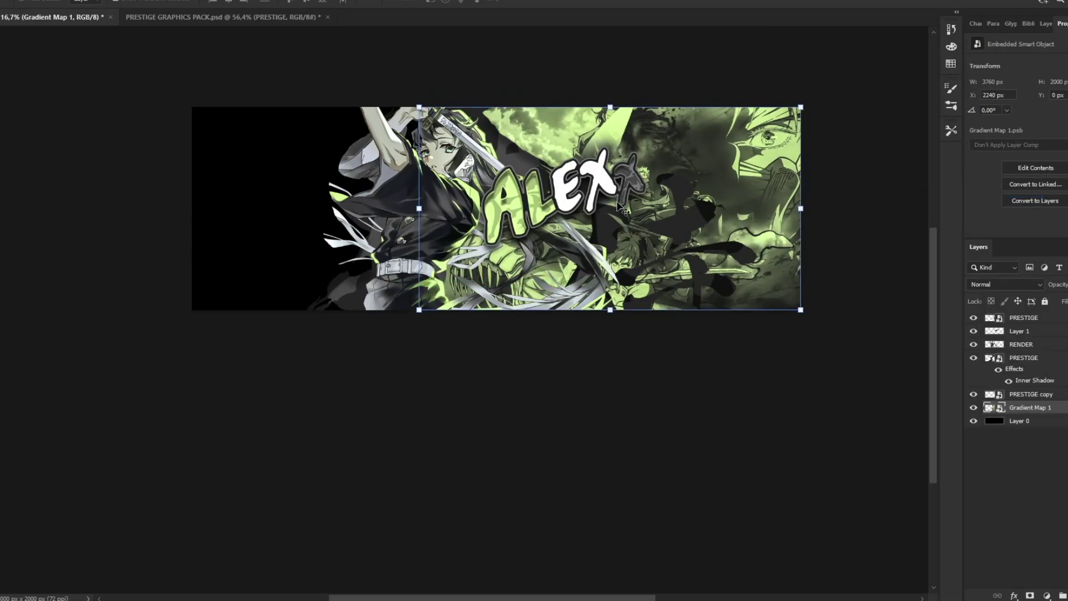
# Step: Duplicate the green artwork, flip the copy horizontally and position it over the left side of the banner
pyautogui.moveTo(620, 206); pyautogui.dragTo(295, 207)
pyautogui.click(2, 0)
pyautogui.click(351, 236)
pyautogui.moveTo(351, 235); pyautogui.dragTo(309, 231)
pyautogui.click(2, 1)
pyautogui.moveTo(44, 256)
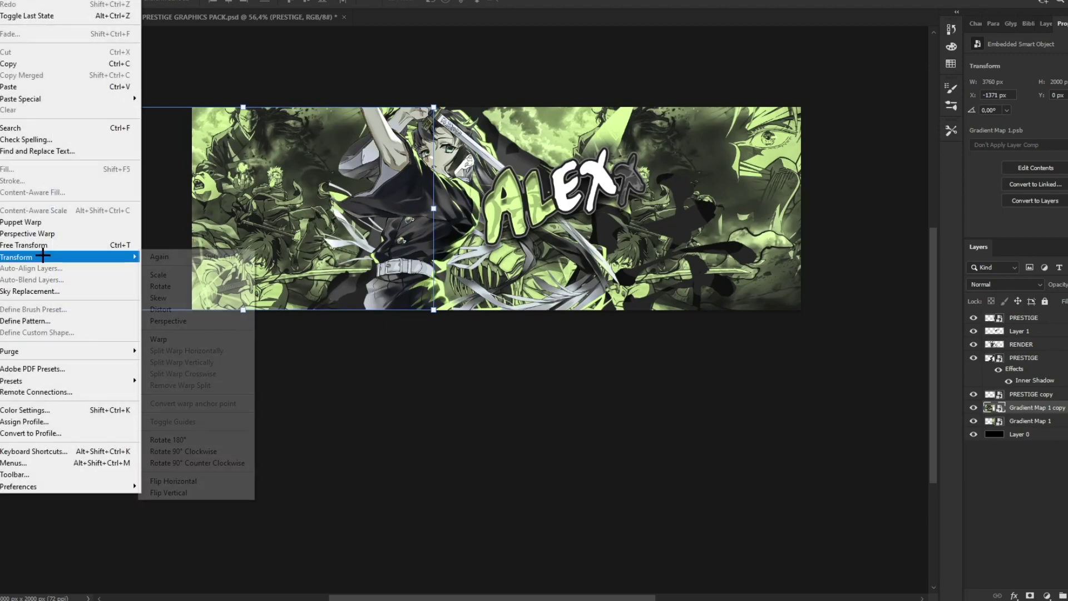
pyautogui.click(190, 479)
pyautogui.moveTo(252, 280); pyautogui.dragTo(382, 281)
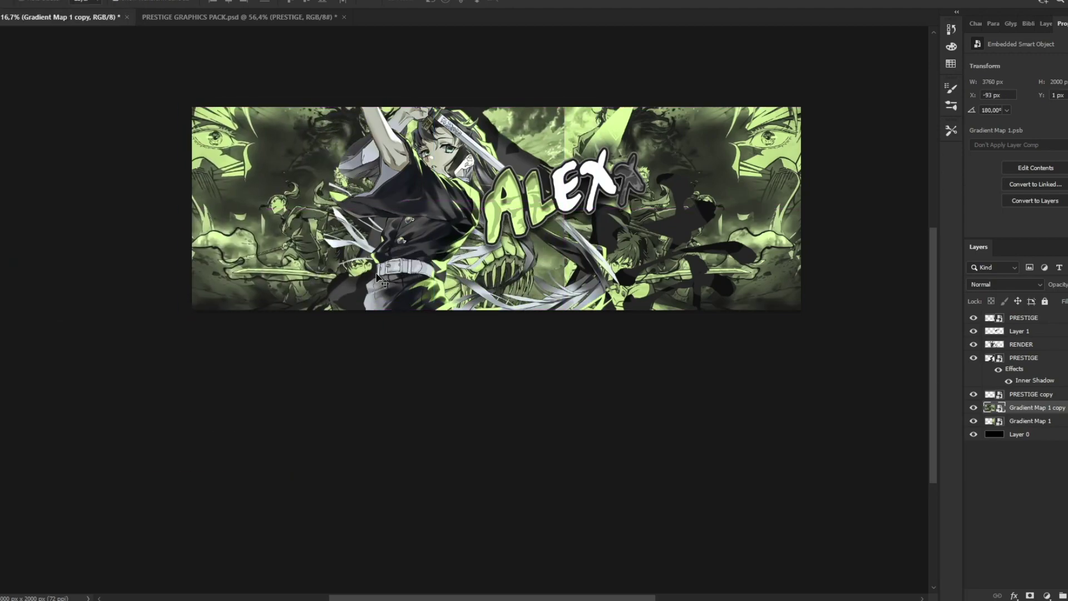
# Step: Rasterize the mirrored artwork copy and erase its part overlapping the middle and right of the banner
pyautogui.press('e')
pyautogui.click(556, 231)
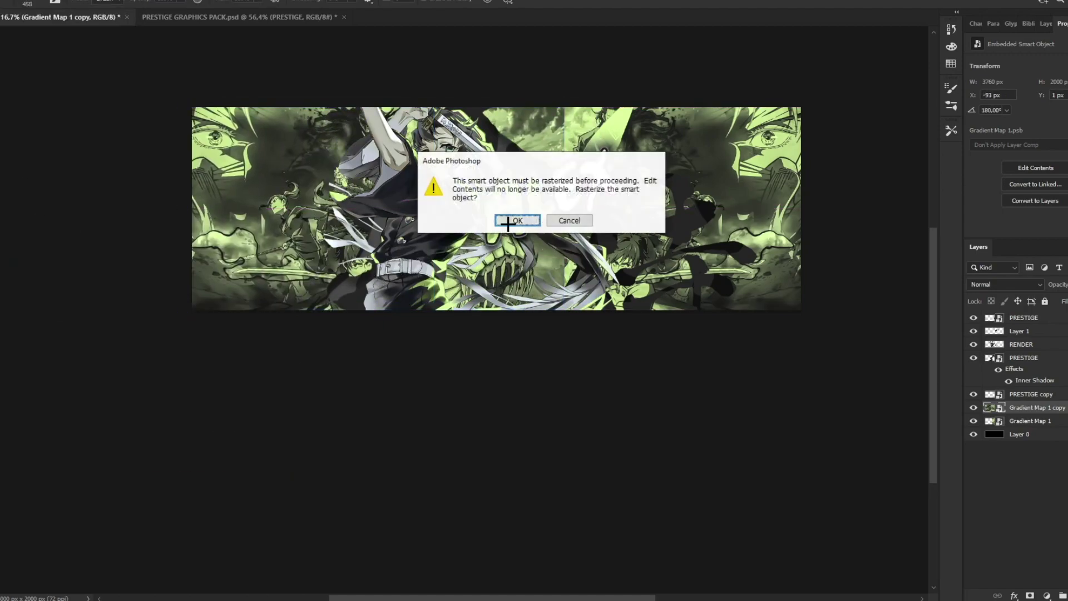
pyautogui.press('Return')
pyautogui.rightClick(549, 245)
pyautogui.moveTo(662, 279); pyautogui.dragTo(680, 279)
pyautogui.moveTo(610, 306); pyautogui.dragTo(687, 306)
pyautogui.moveTo(517, 278)
pyautogui.mouseDown()
pyautogui.moveTo(490, 215)
pyautogui.moveTo(493, 347)
pyautogui.mouseUp()
# Step: Turn the mirrored artwork dark grey with Hue/Saturation at saturation -100 and lightness -59
pyautogui.hotkey('ctrl', 'u')
pyautogui.moveTo(256, 258); pyautogui.dragTo(223, 259)
pyautogui.moveTo(306, 135); pyautogui.dragTo(705, 164)
pyautogui.moveTo(692, 319); pyautogui.dragTo(664, 316)
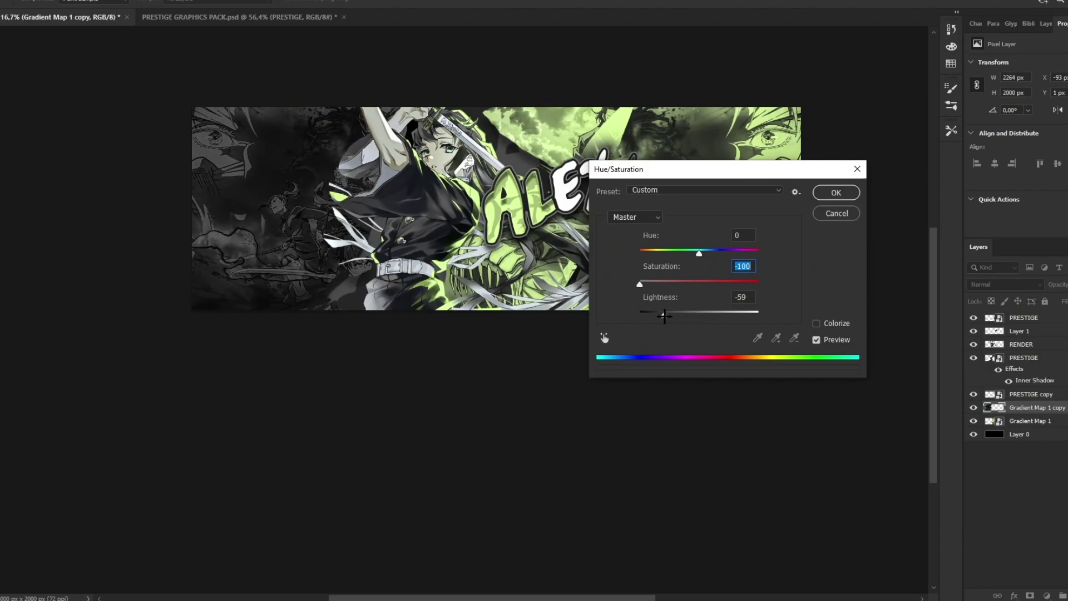
pyautogui.click(836, 192)
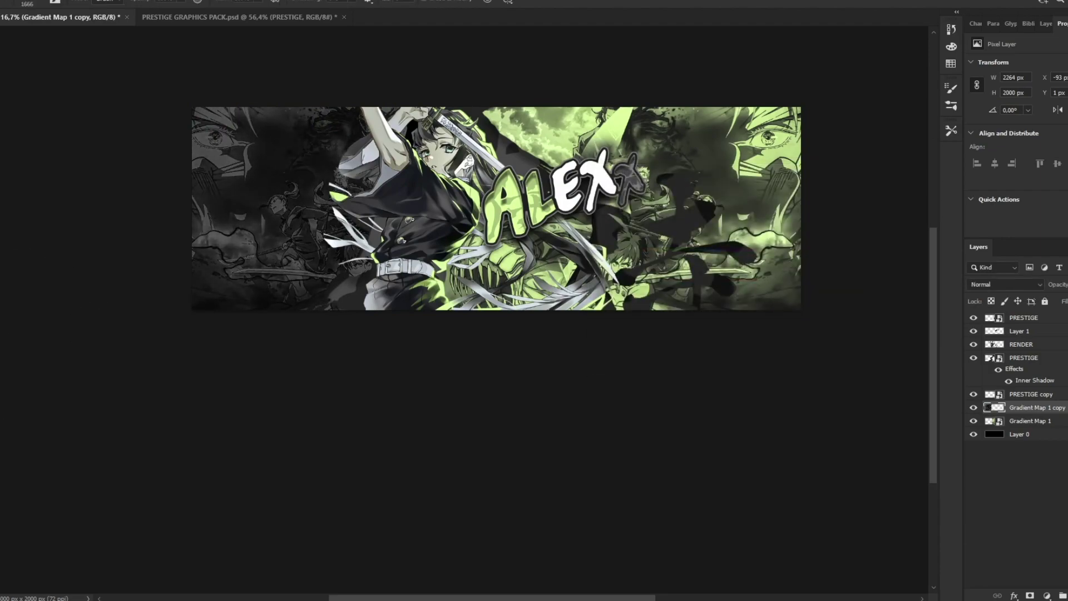
pyautogui.hotkey('ctrl', 'u')
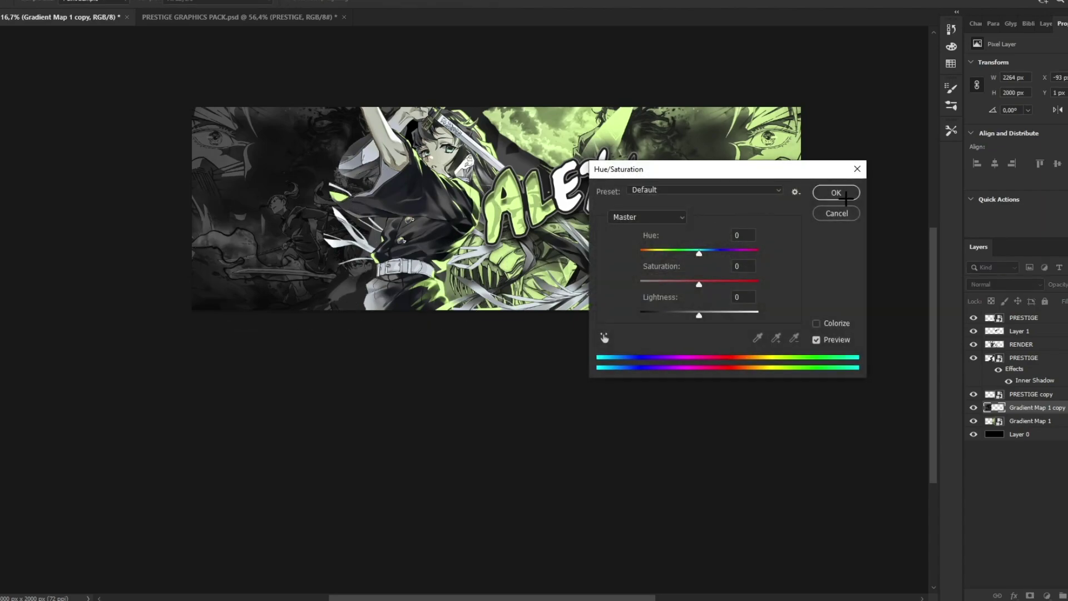
pyautogui.click(860, 173)
pyautogui.moveTo(326, 134); pyautogui.dragTo(289, 183)
pyautogui.moveTo(481, 193); pyautogui.dragTo(511, 195)
pyautogui.scroll(2, 512, 196)
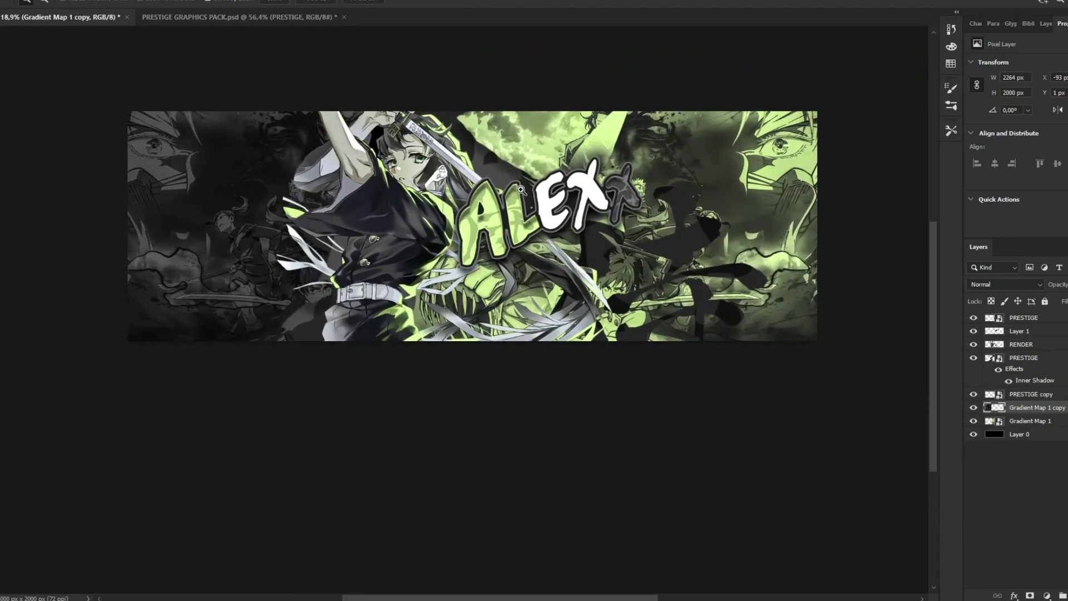
# Step: Duplicate the dark kanji shape behind the title and place the copy over the upper left of the banner
pyautogui.press('v')
pyautogui.click(1055, 424)
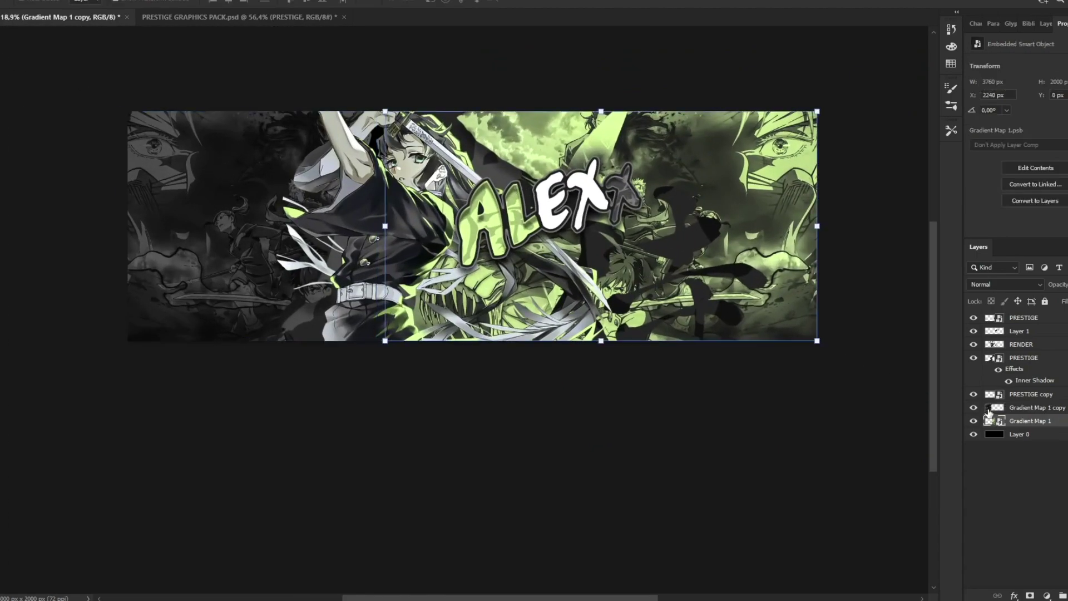
pyautogui.click(973, 394)
pyautogui.click(974, 395)
pyautogui.click(1017, 395)
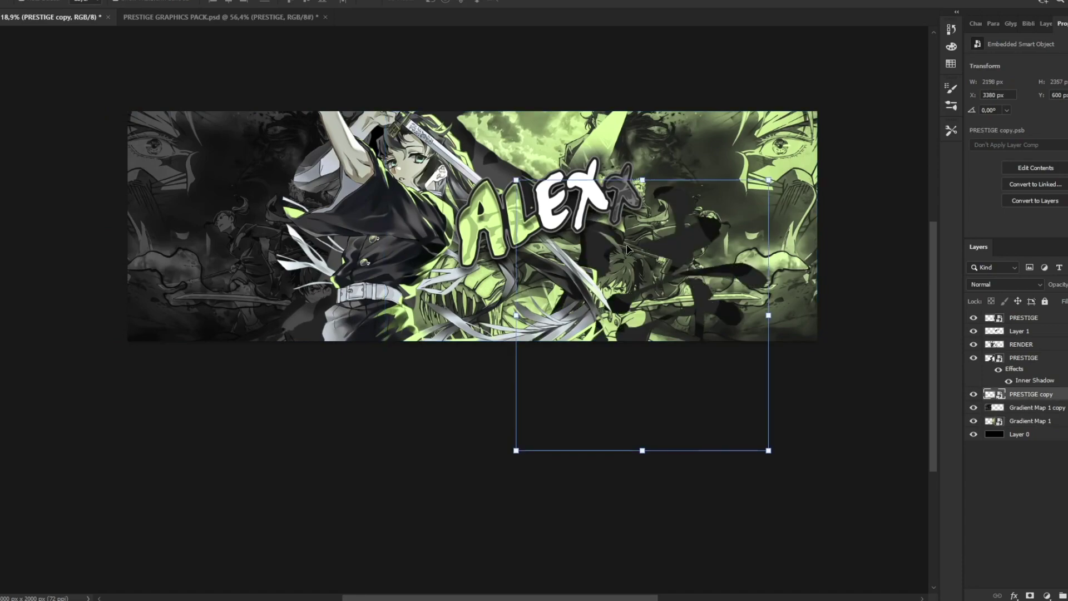
pyautogui.hotkey('ctrl', 'j')
pyautogui.moveTo(627, 249); pyautogui.dragTo(291, 77)
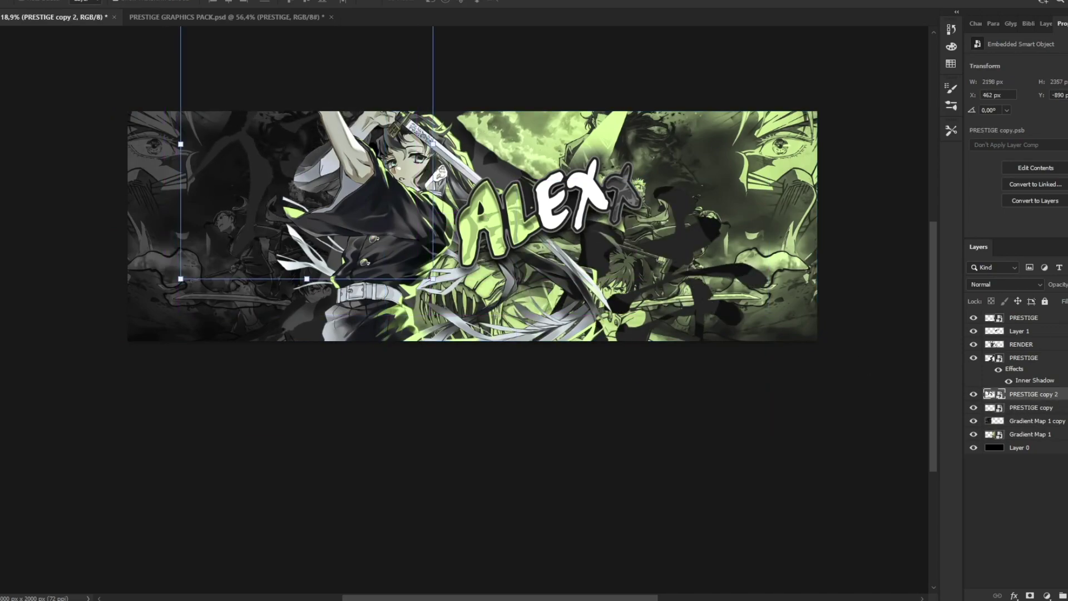
# Step: Give the kanji copy a white Color Overlay at 100% opacity and convert it into a new smart object
pyautogui.doubleClick(1060, 394)
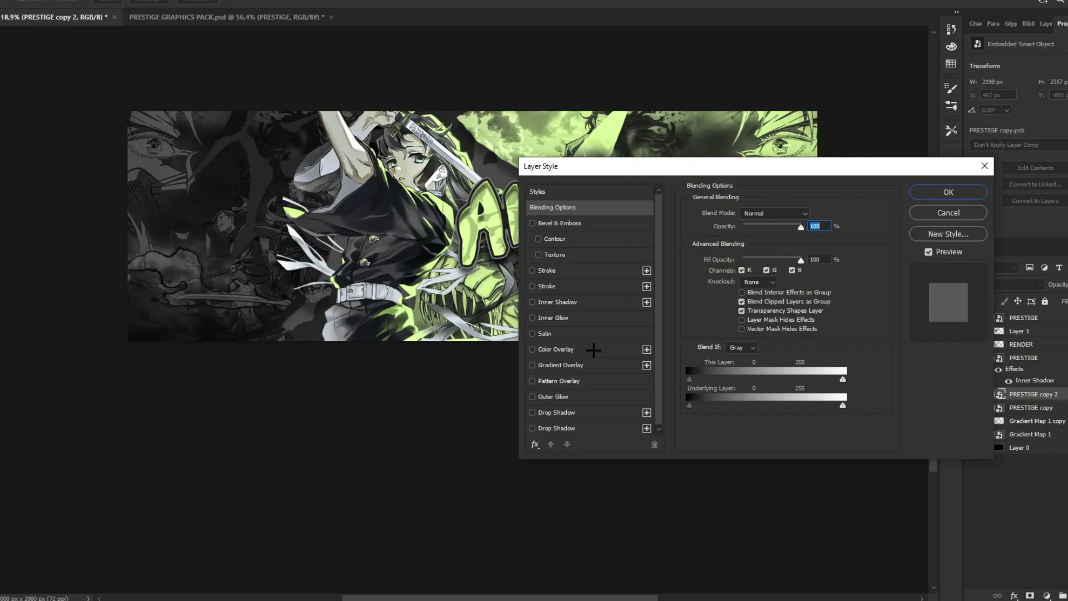
pyautogui.click(593, 350)
pyautogui.click(812, 214)
pyautogui.click(766, 368)
pyautogui.click(1032, 364)
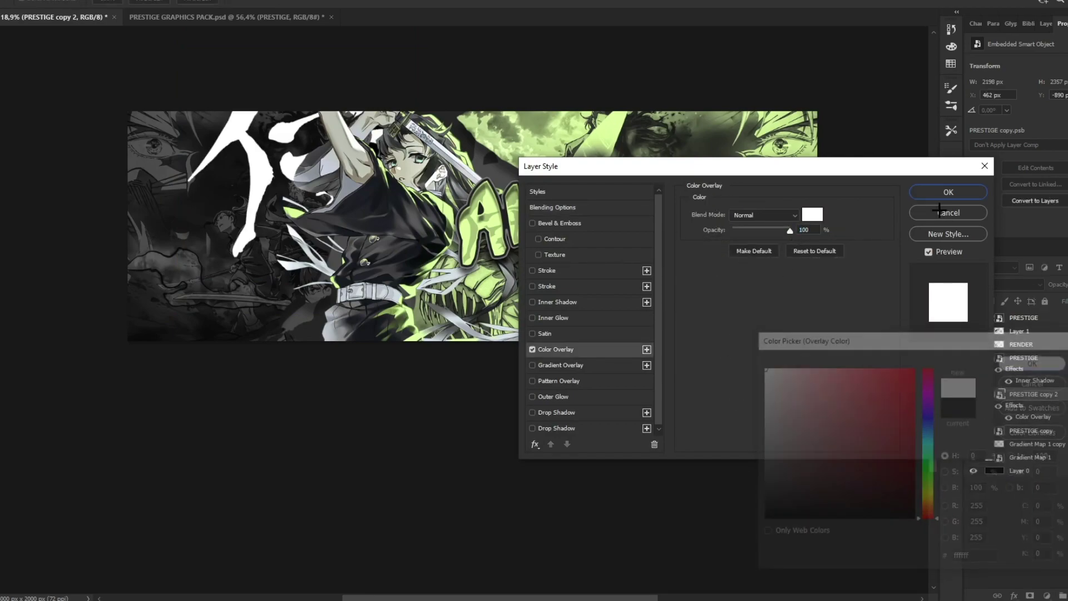
pyautogui.click(945, 192)
pyautogui.rightClick(1039, 392)
pyautogui.click(921, 193)
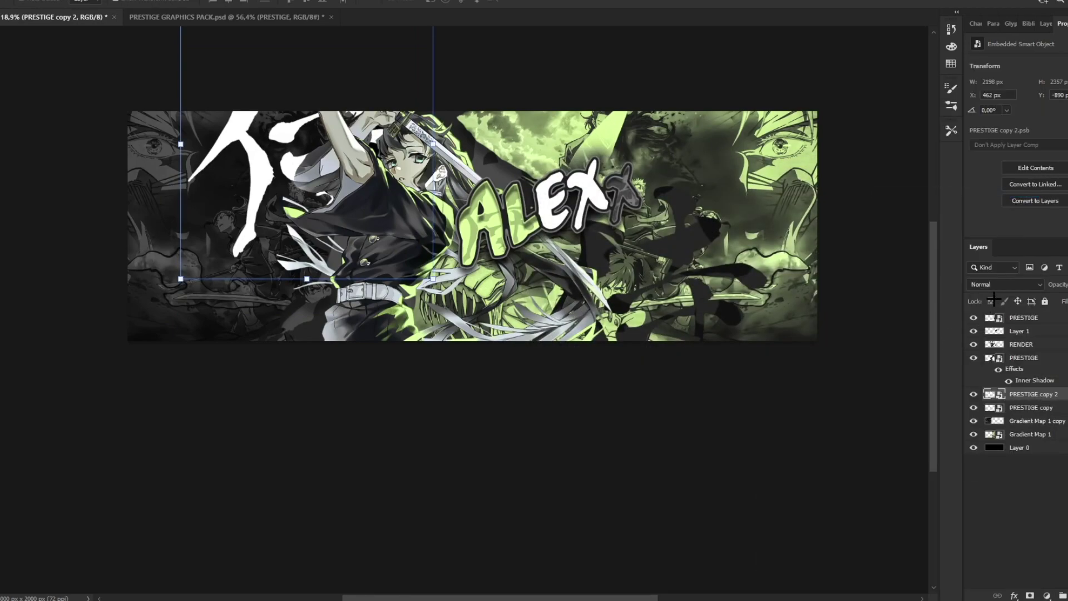
# Step: Set the white kanji to Overlay blending, shift it slightly up and apply an 18-pixel Gaussian Blur
pyautogui.click(996, 284)
pyautogui.click(998, 433)
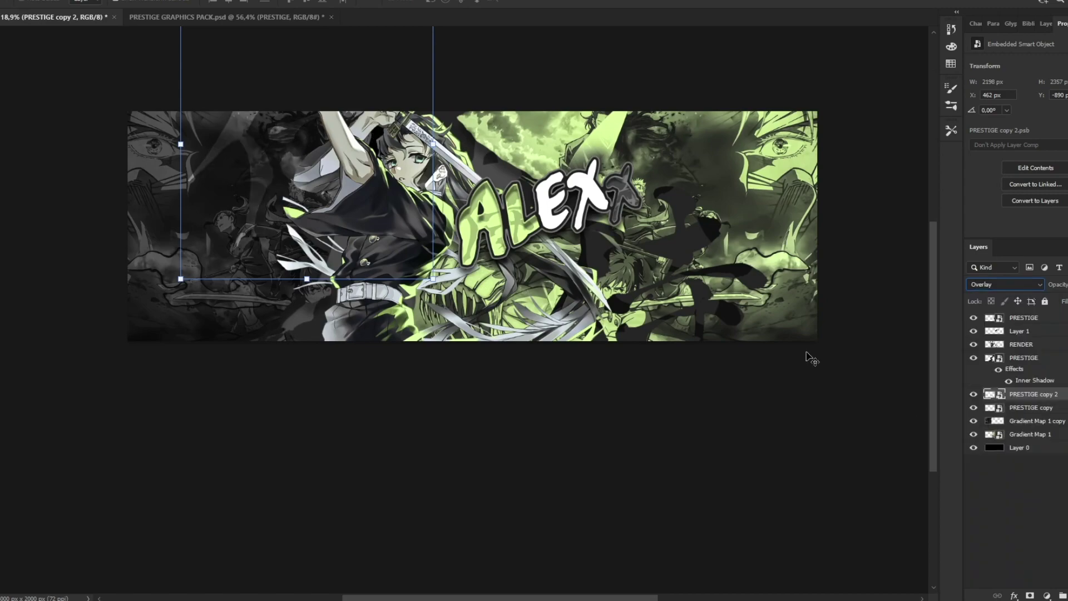
pyautogui.moveTo(594, 244)
pyautogui.mouseDown()
pyautogui.moveTo(573, 228)
pyautogui.moveTo(594, 236)
pyautogui.mouseUp()
pyautogui.click(118, 0)
pyautogui.moveTo(147, 135)
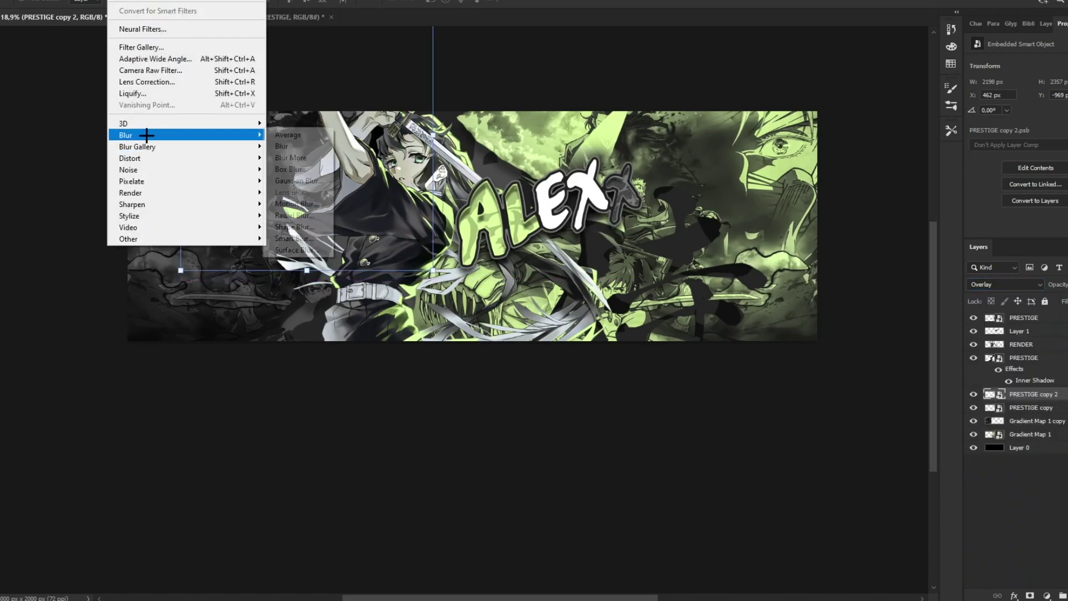
pyautogui.click(299, 180)
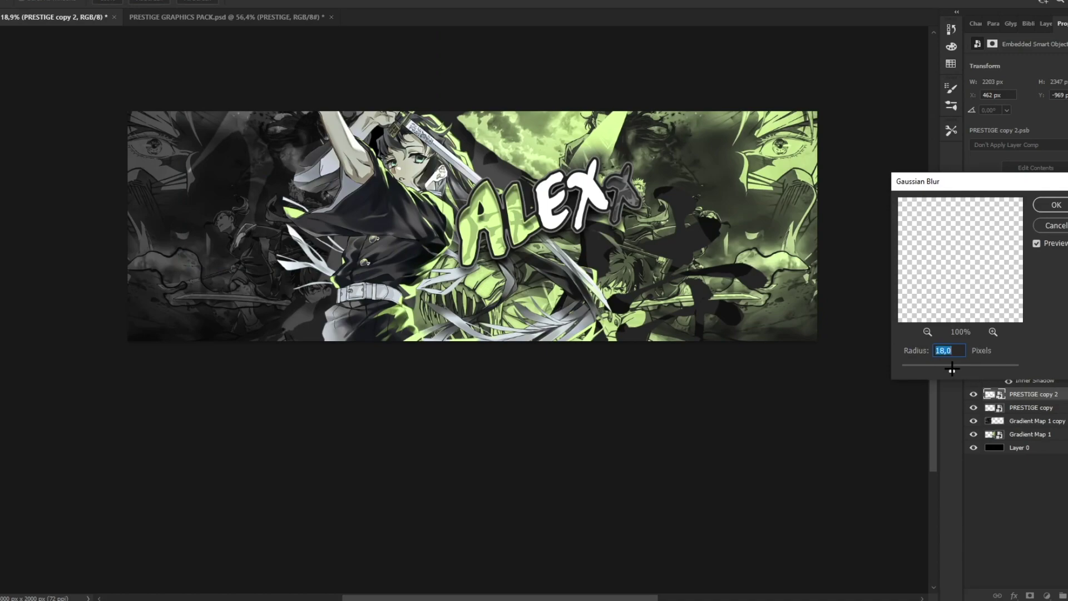
pyautogui.click(1053, 205)
# Step: Duplicate the blurred overlay kanji and move the copy to the lower-left corner of the banner
pyautogui.moveTo(620, 260)
pyautogui.mouseDown()
pyautogui.moveTo(578, 257)
pyautogui.moveTo(639, 261)
pyautogui.mouseUp()
pyautogui.hotkey('ctrl', 'j')
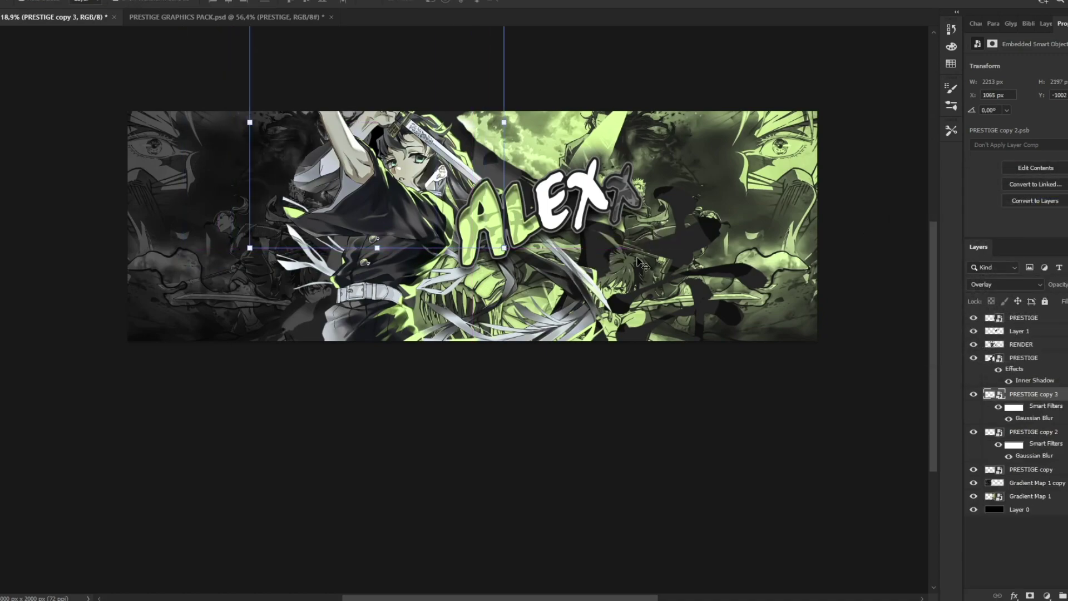
pyautogui.moveTo(397, 192); pyautogui.dragTo(269, 376)
pyautogui.moveTo(271, 315); pyautogui.dragTo(789, 186)
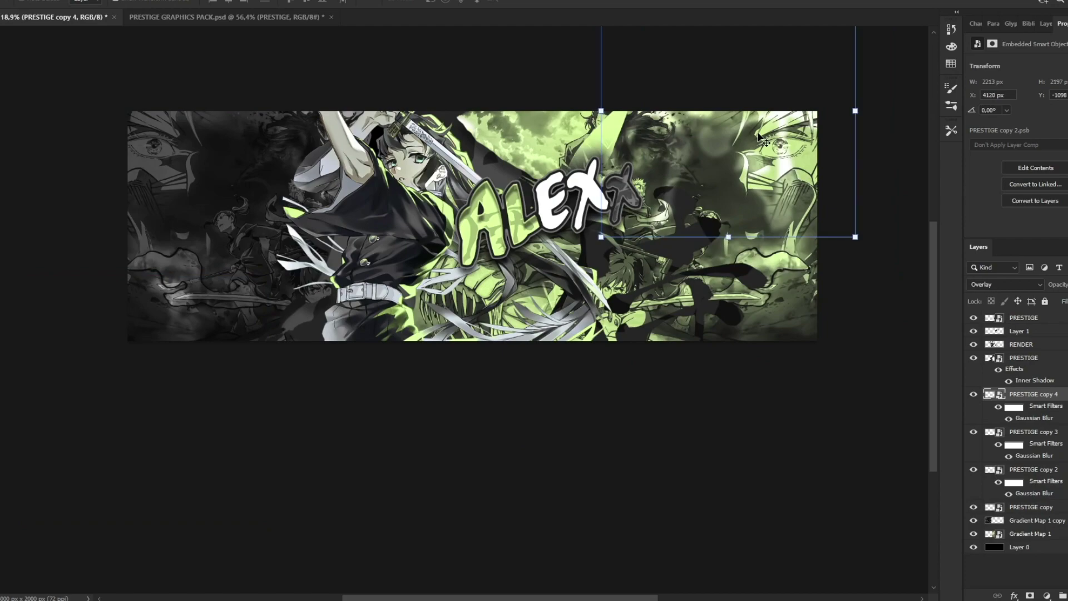
pyautogui.hotkey('ctrl', 'z')
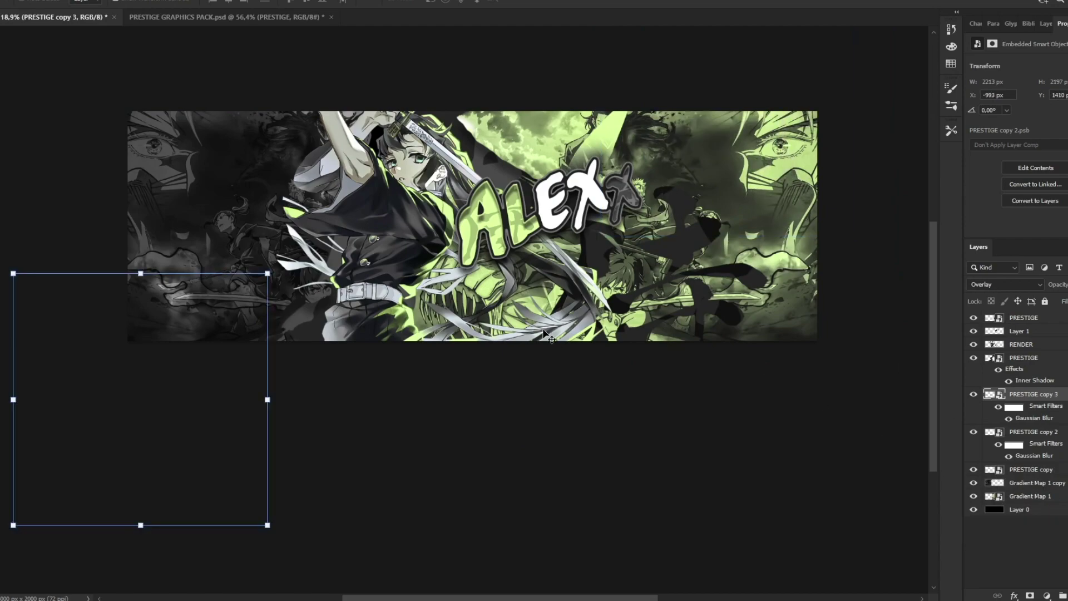
pyautogui.moveTo(544, 333); pyautogui.dragTo(527, 356)
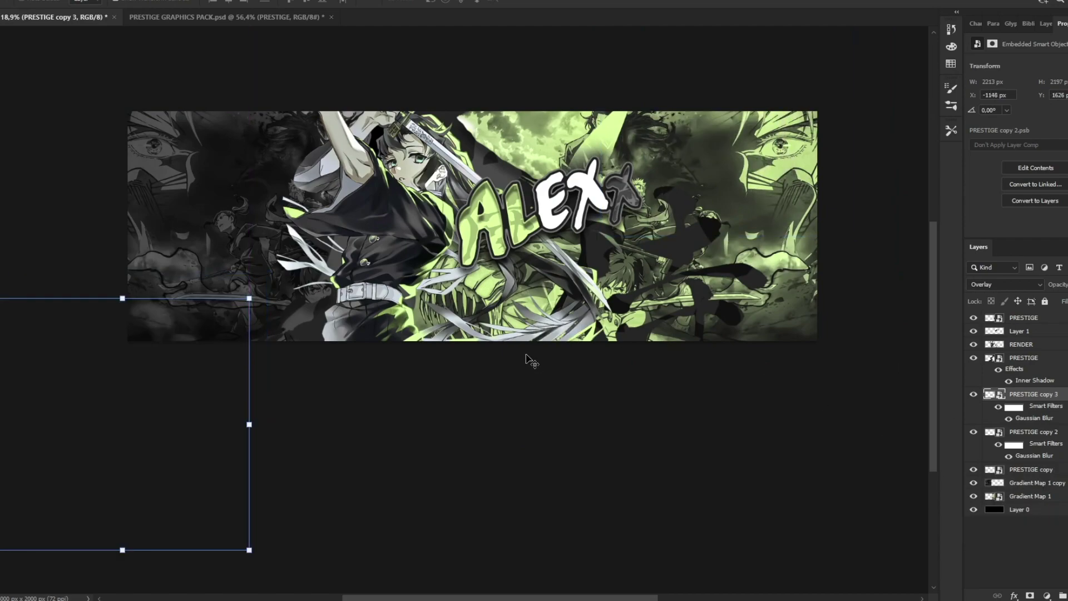
# Step: Add a Hue/Saturation adjustment layer above the RENDER layer and clip it to the character
pyautogui.press('z')
pyautogui.moveTo(518, 178); pyautogui.dragTo(538, 182)
pyautogui.scroll(5, 539, 182)
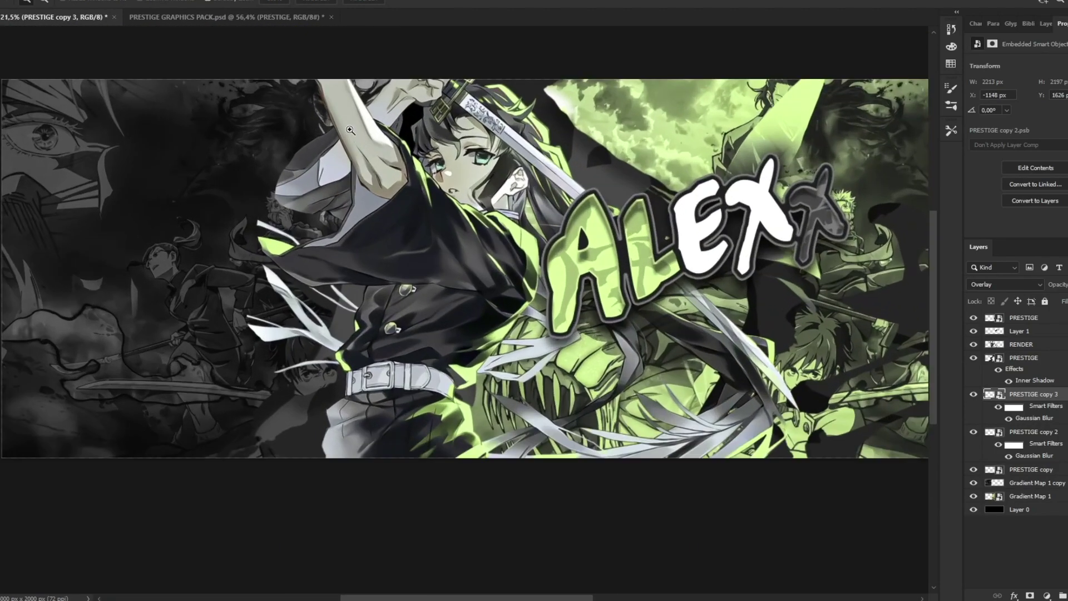
pyautogui.scroll(-3, 525, 145)
pyautogui.scroll(2, 528, 158)
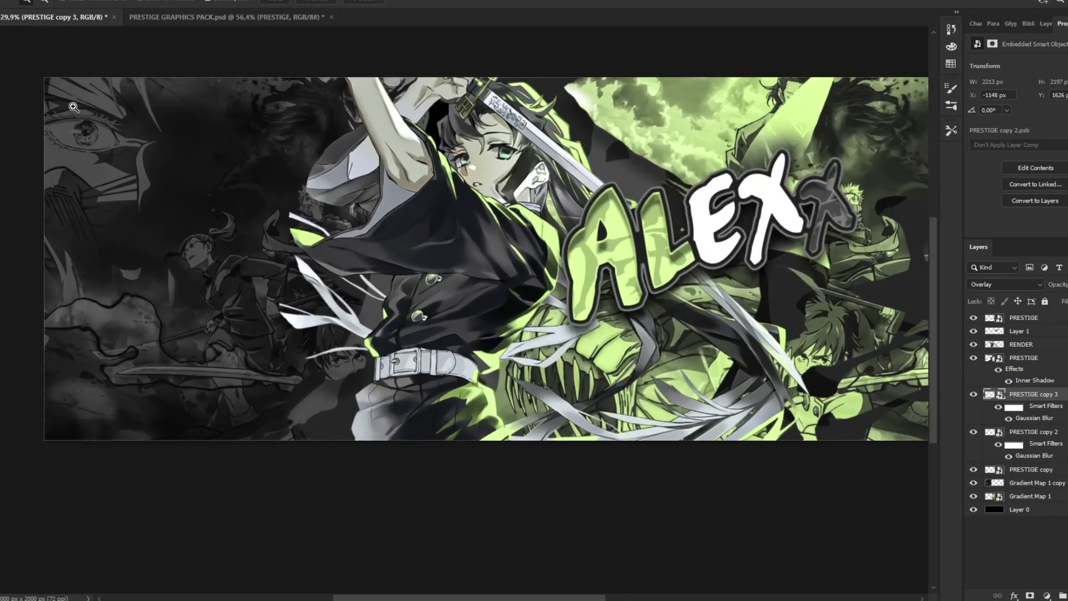
pyautogui.press('v')
pyautogui.click(1030, 345)
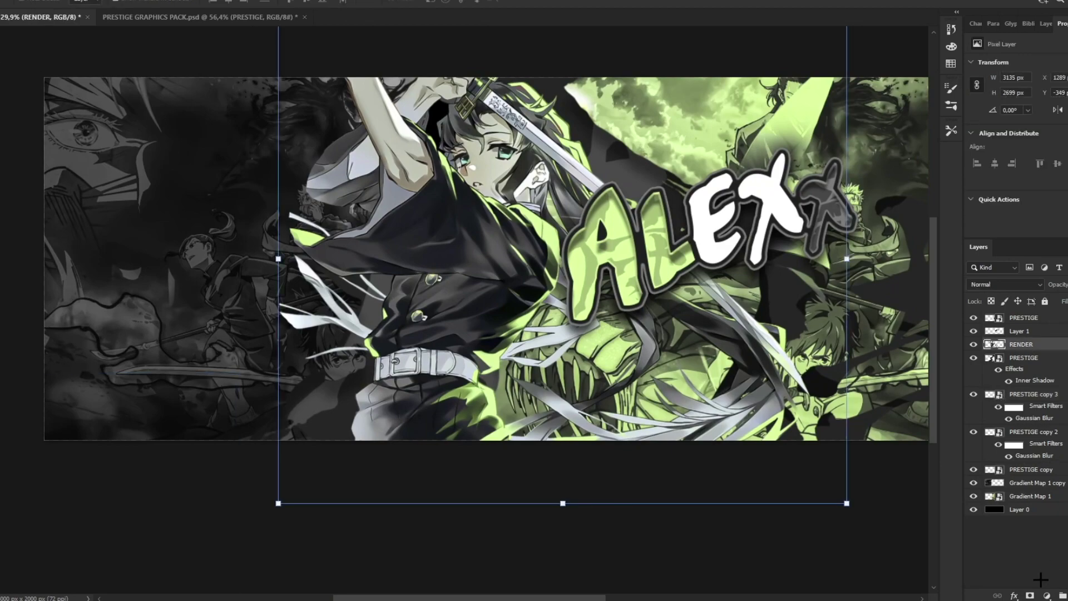
pyautogui.click(1047, 595)
pyautogui.click(1046, 480)
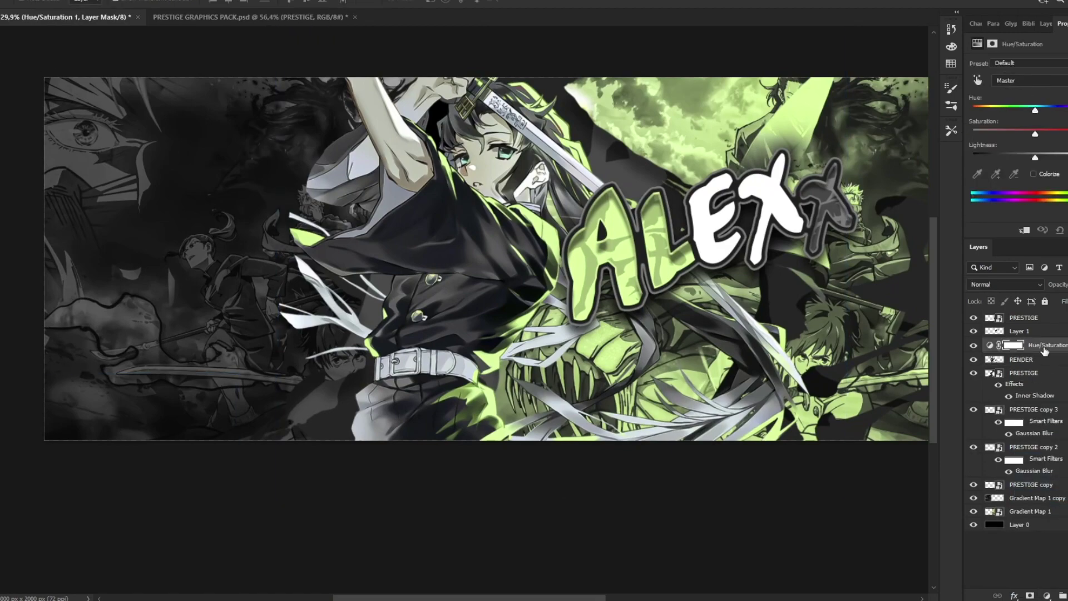
pyautogui.rightClick(1046, 345)
pyautogui.click(940, 324)
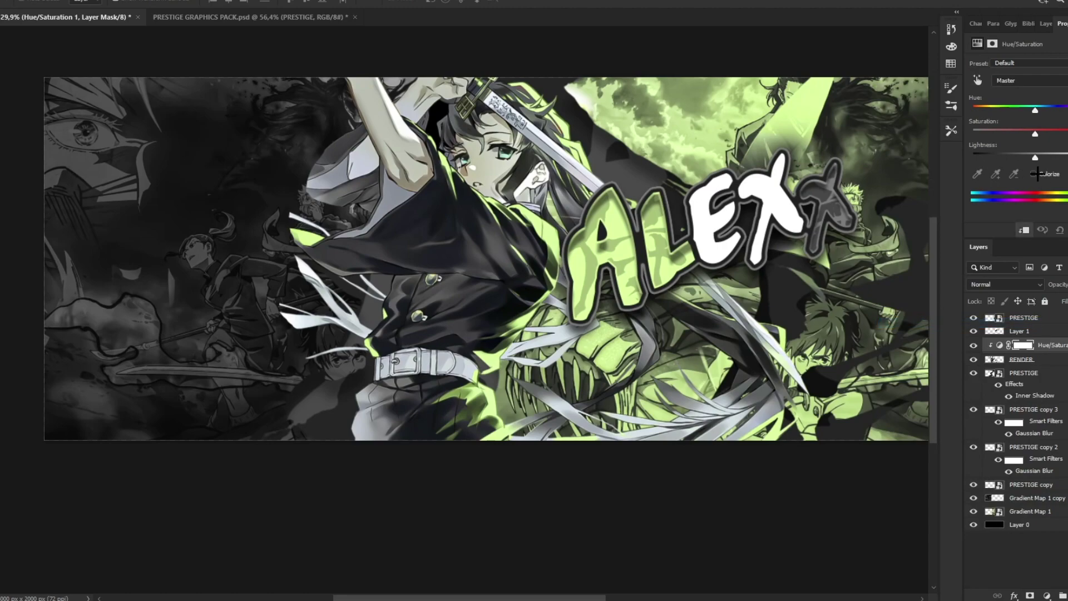
# Step: Colorize the character adjustment with saturation at its minimum and invert its layer mask to hide the effect
pyautogui.click(1036, 174)
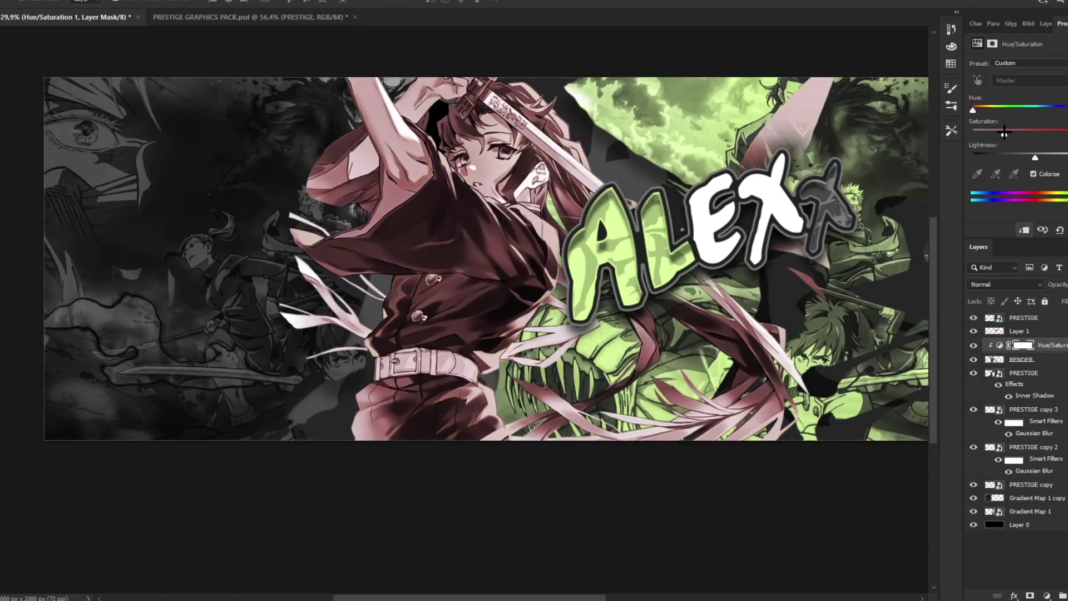
pyautogui.moveTo(952, 128); pyautogui.dragTo(641, 119)
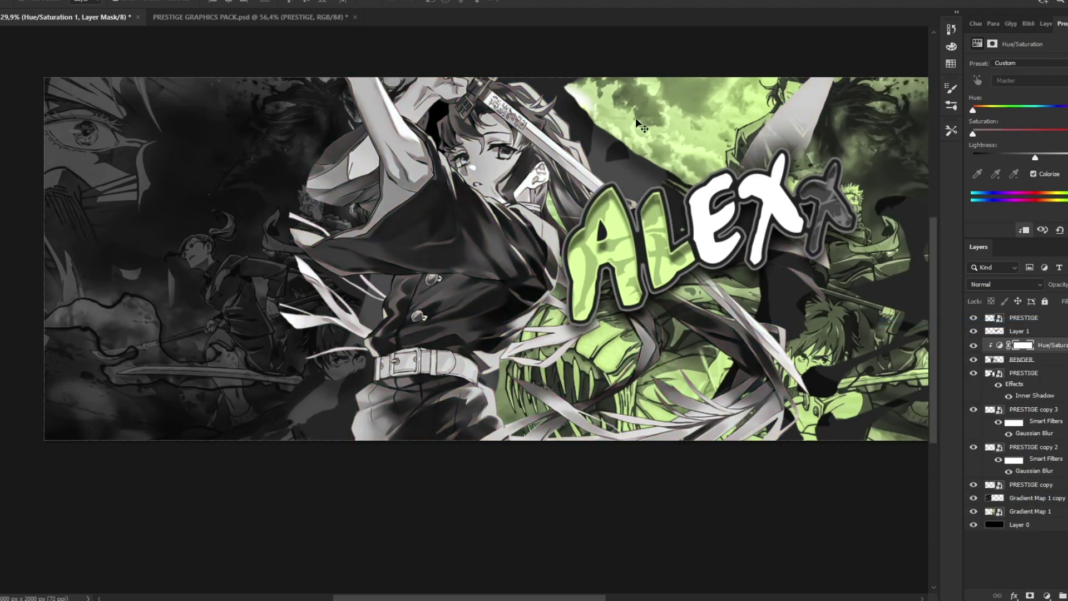
pyautogui.hotkey('ctrl', 'i')
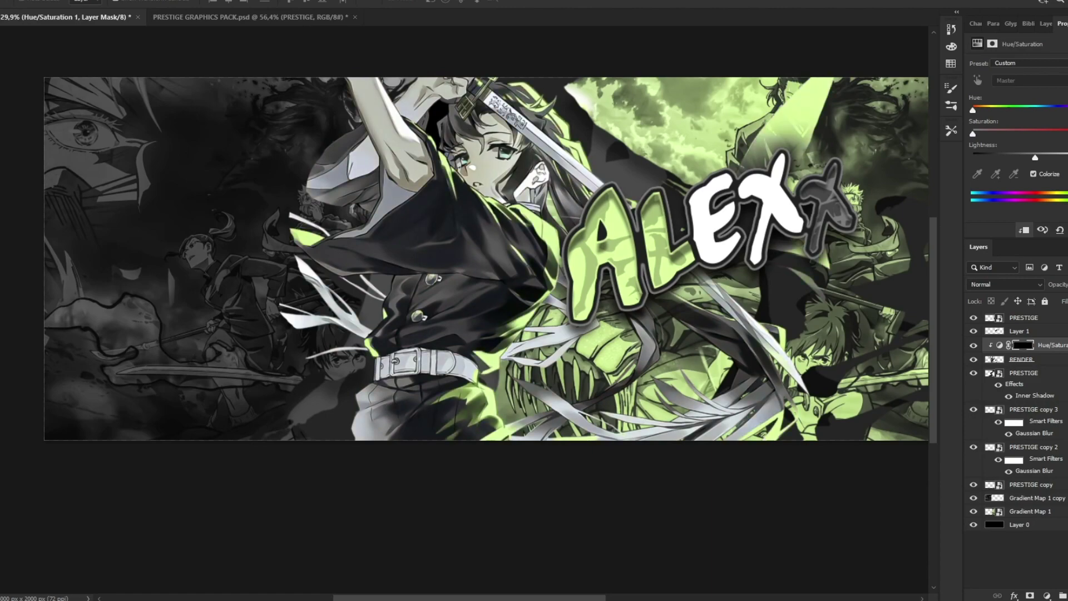
# Step: Paint the adjustment mask with a large soft brush to turn the left side of the character grey
pyautogui.press('b')
pyautogui.moveTo(325, 393); pyautogui.dragTo(379, 378)
pyautogui.rightClick(379, 379)
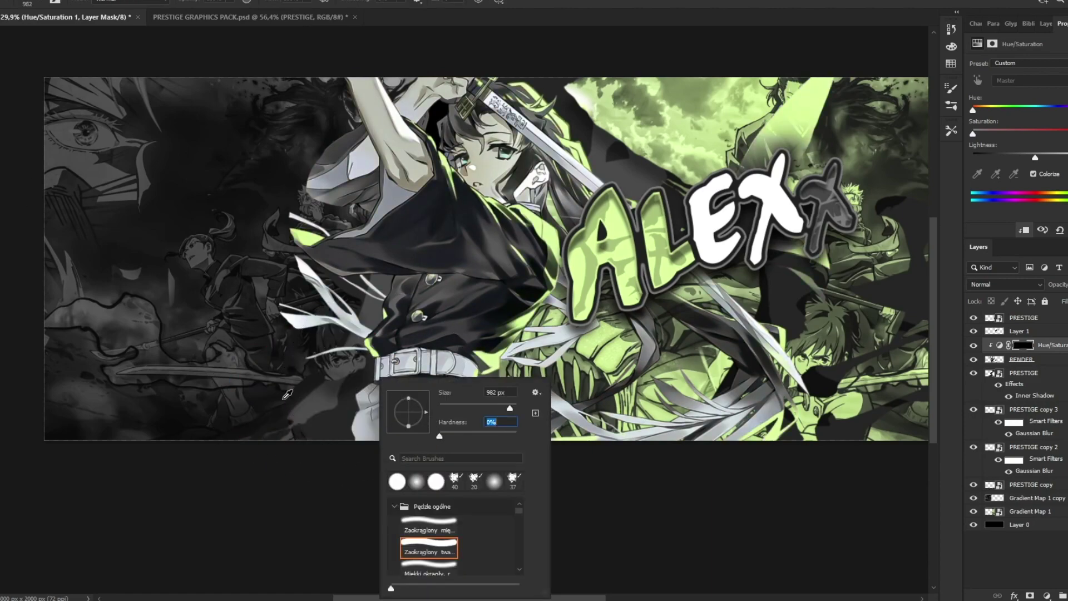
pyautogui.moveTo(283, 399); pyautogui.dragTo(294, 396)
pyautogui.moveTo(332, 316)
pyautogui.mouseDown()
pyautogui.moveTo(284, 234)
pyautogui.moveTo(304, 135)
pyautogui.moveTo(295, 282)
pyautogui.moveTo(315, 277)
pyautogui.moveTo(341, 165)
pyautogui.moveTo(307, 116)
pyautogui.moveTo(301, 420)
pyautogui.mouseUp()
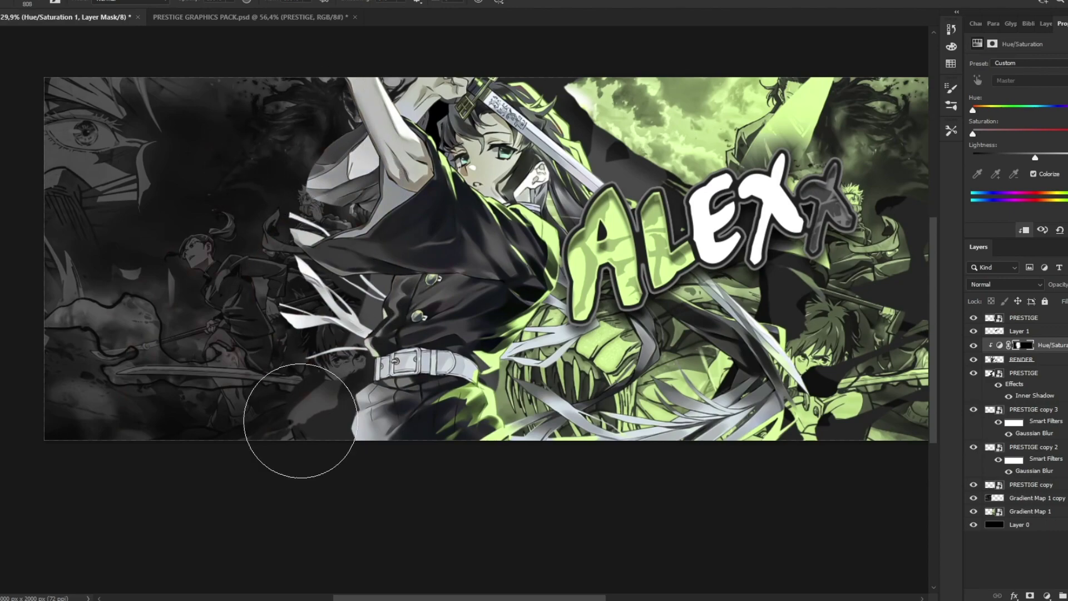
# Step: Add a second Hue/Saturation adjustment layer above the first and clip it to the character render
pyautogui.press('z')
pyautogui.moveTo(346, 156); pyautogui.dragTo(423, 178)
pyautogui.click(1055, 365)
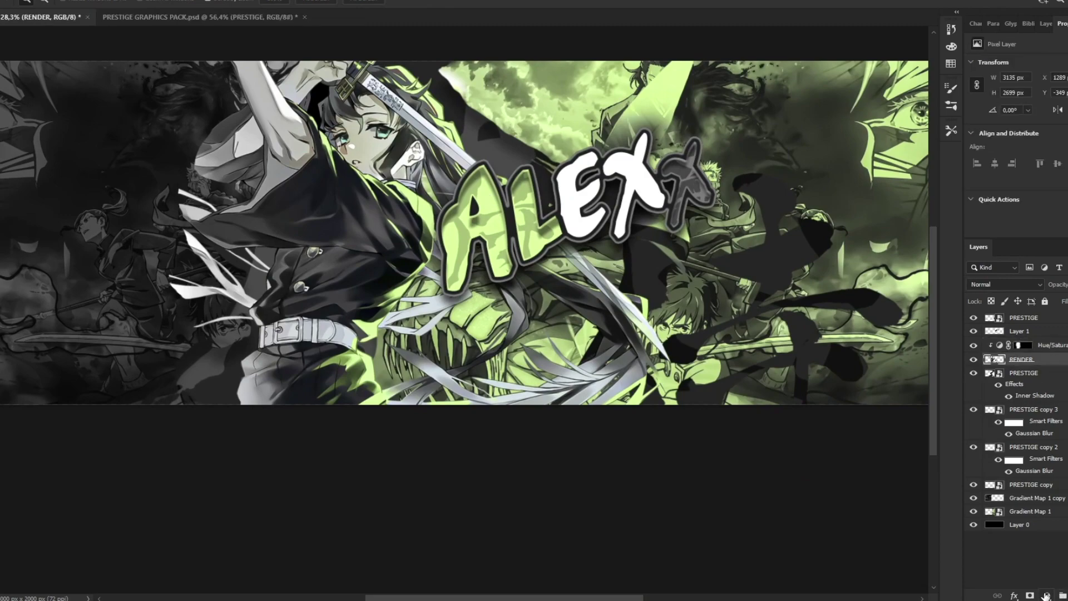
pyautogui.click(1046, 595)
pyautogui.click(1032, 473)
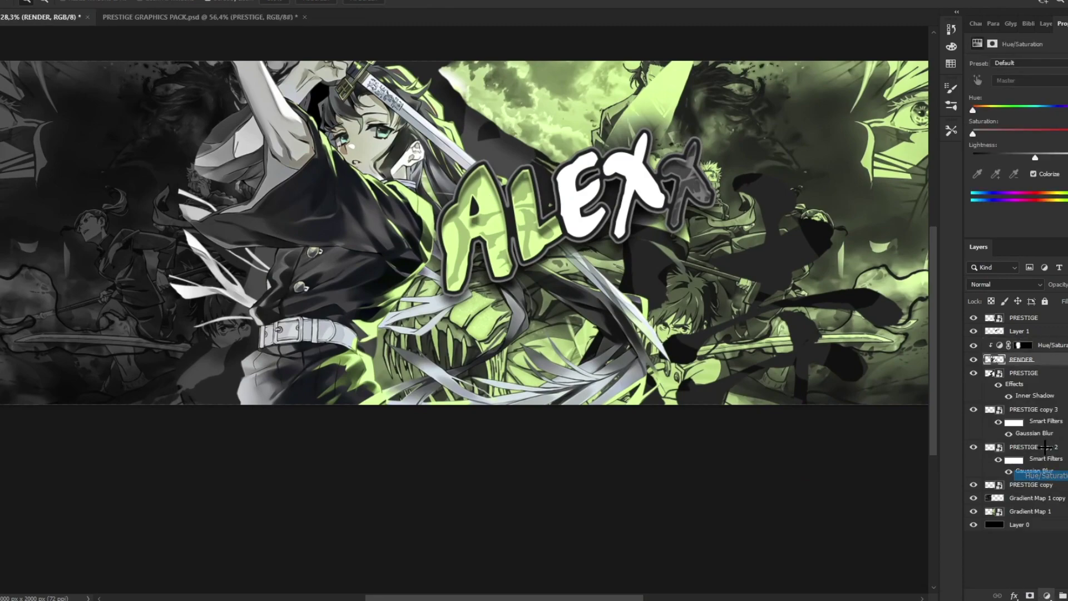
pyautogui.moveTo(1035, 358); pyautogui.dragTo(1034, 341)
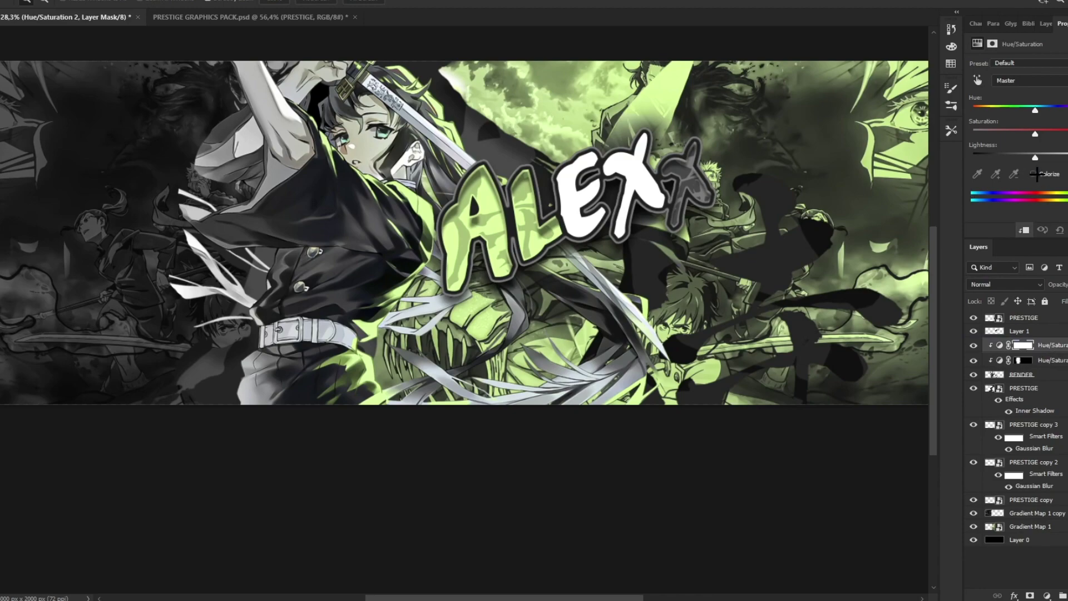
# Step: Colorize the second adjustment with a low-saturation yellow-green hue and invert its layer mask
pyautogui.click(1035, 174)
pyautogui.click(996, 109)
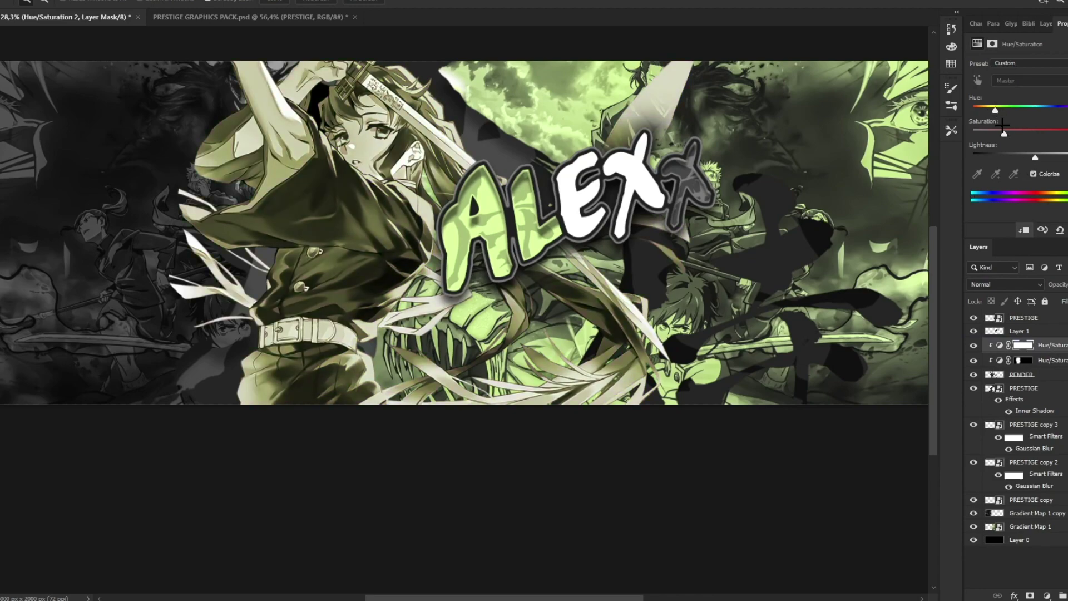
pyautogui.click(990, 132)
pyautogui.hotkey('ctrl', 'i')
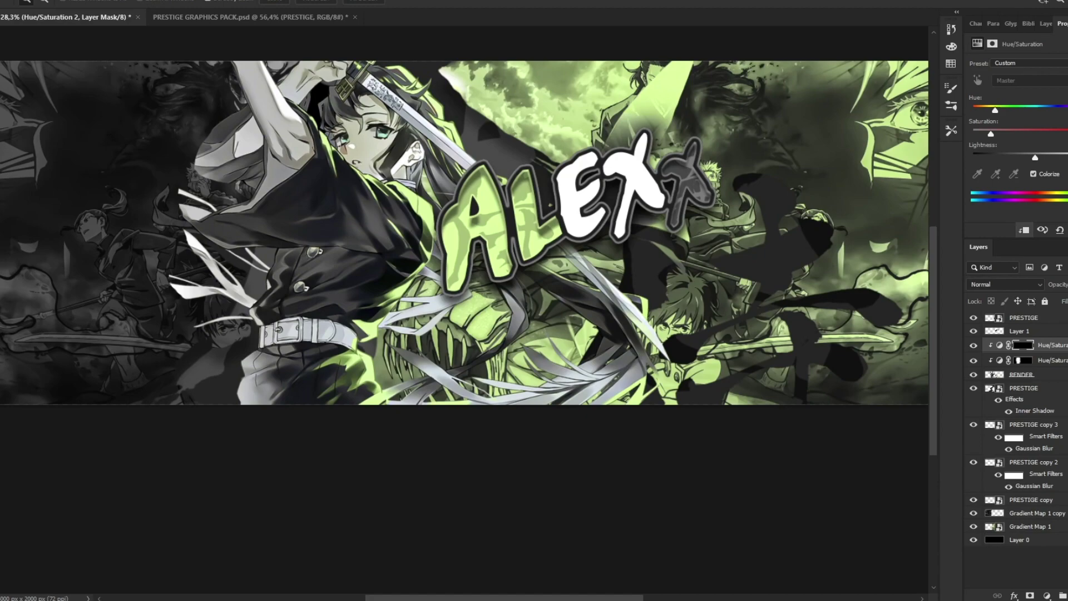
# Step: Paint the second adjustment's mask with a soft brush to tint the character's sword, ribbons and cloth around the title
pyautogui.press('b')
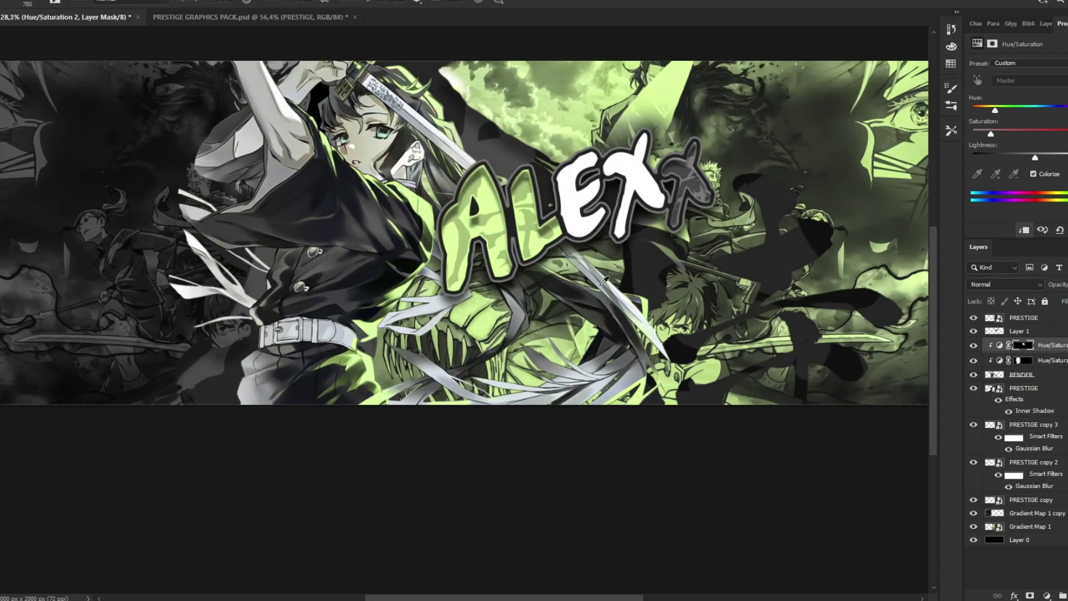
pyautogui.click(388, 354)
pyautogui.click(633, 317)
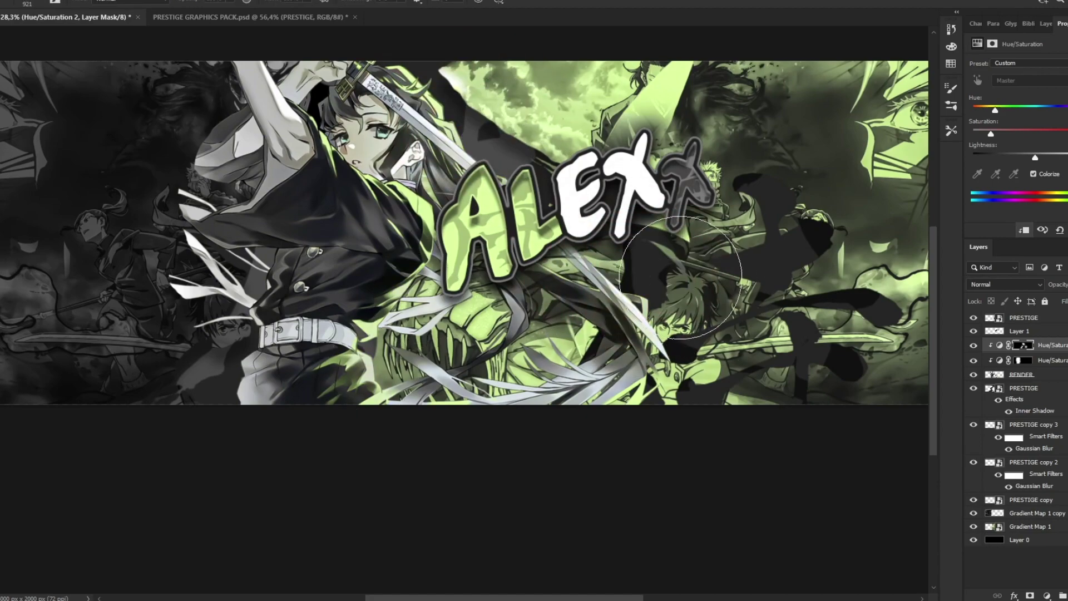
pyautogui.click(622, 251)
pyautogui.click(500, 217)
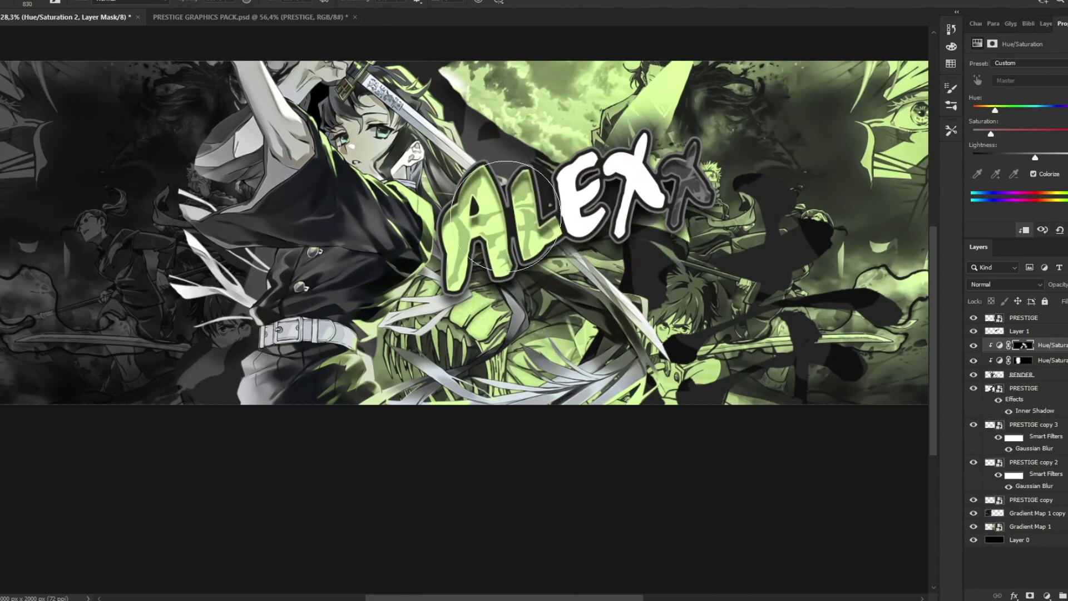
pyautogui.click(392, 268)
pyautogui.press('[')
pyautogui.press('[')
pyautogui.press('[')
pyautogui.press('[')
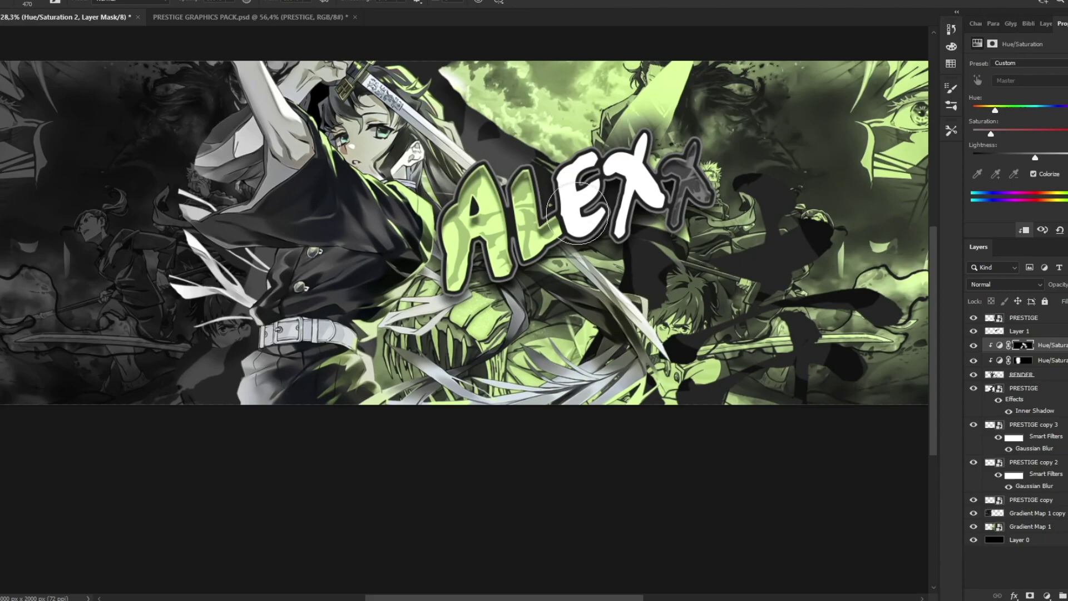
pyautogui.moveTo(630, 313); pyautogui.dragTo(656, 313)
pyautogui.press('z')
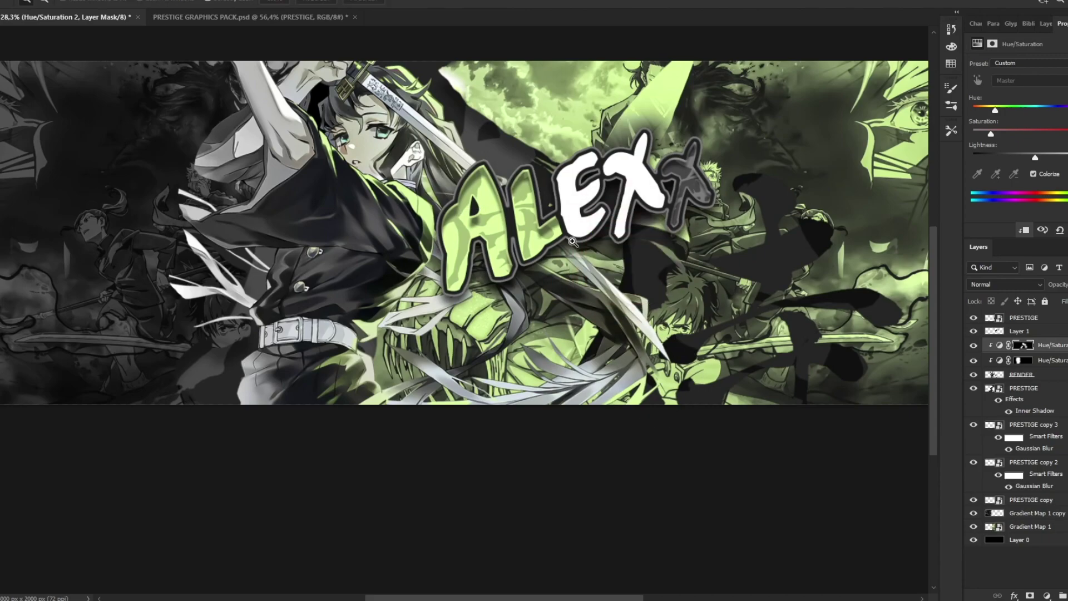
pyautogui.moveTo(627, 199); pyautogui.dragTo(671, 197)
pyautogui.moveTo(531, 202)
pyautogui.mouseDown()
pyautogui.moveTo(440, 204)
pyautogui.moveTo(539, 204)
pyautogui.mouseUp()
pyautogui.scroll(-4, 538, 203)
pyautogui.scroll(7, 556, 206)
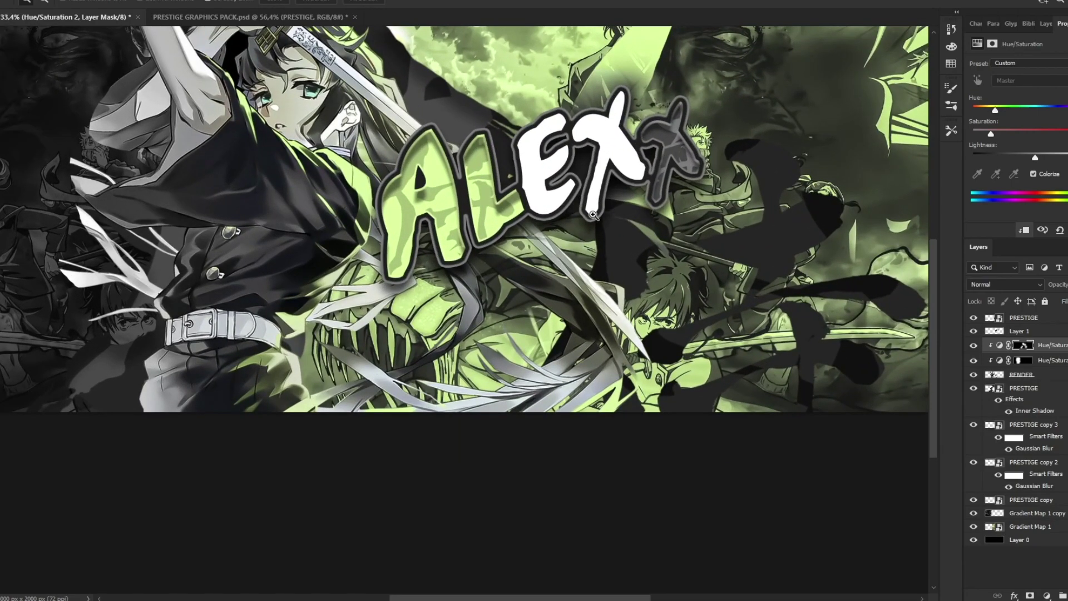
pyautogui.scroll(-5, 593, 215)
pyautogui.scroll(3, 634, 207)
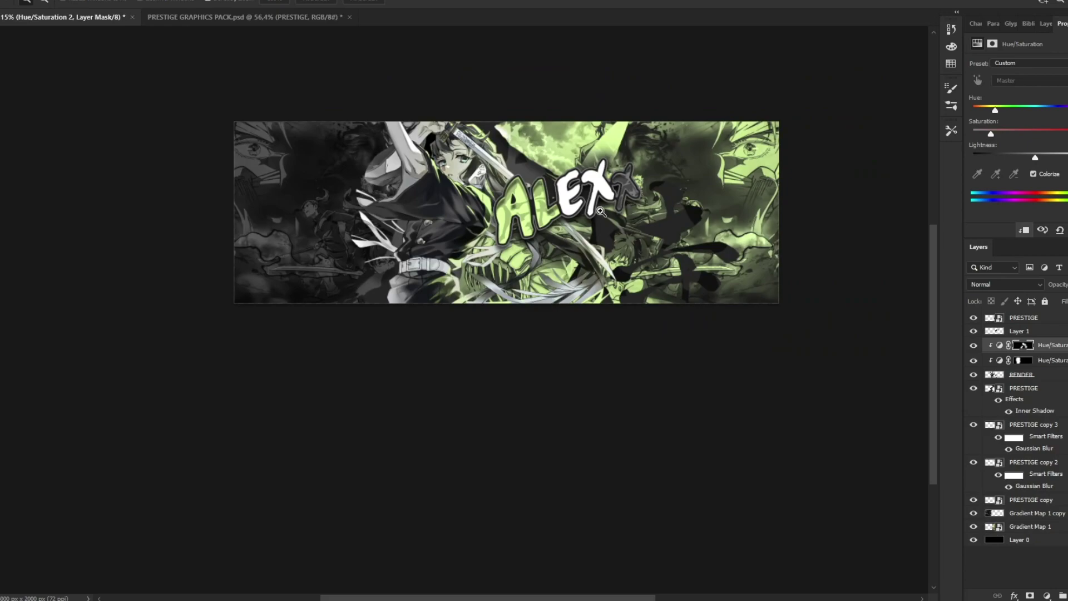
# Step: Add a placeholder text layer just below the ALEXX title and set its font to 851CHIKARA-DZUYOKU-KANA-A
pyautogui.scroll(2, 600, 211)
pyautogui.scroll(2, 540, 238)
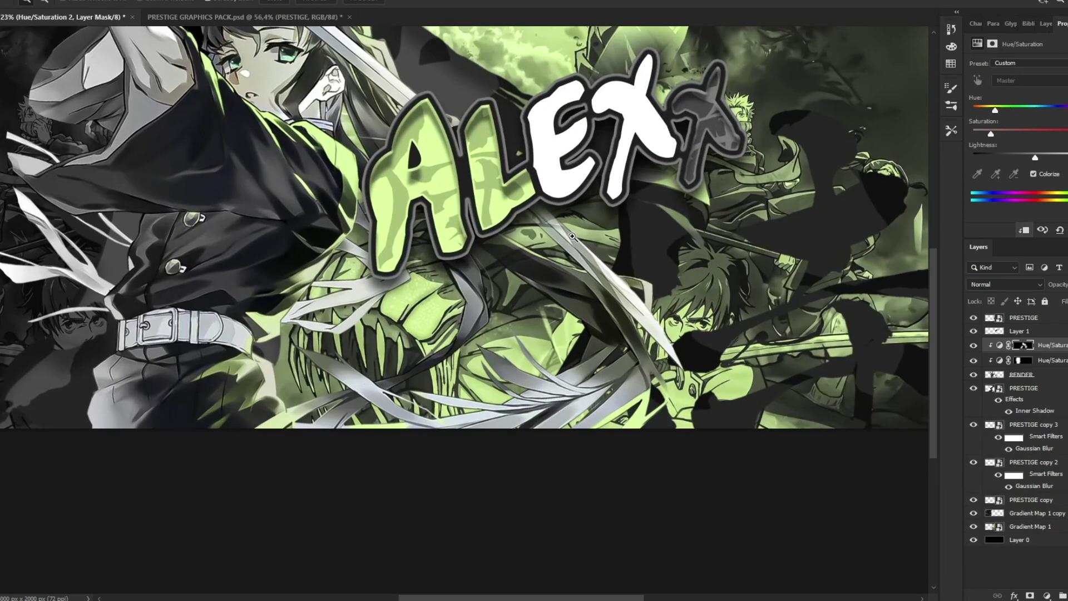
pyautogui.click(1023, 318)
pyautogui.scroll(1, 535, 242)
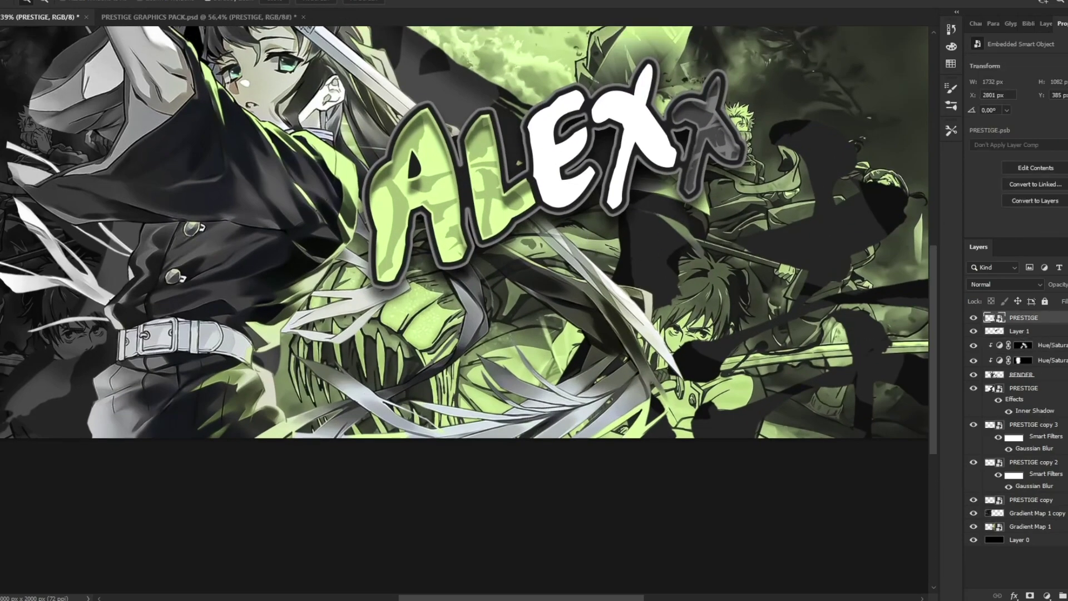
pyautogui.press('t')
pyautogui.click(512, 287)
pyautogui.click(127, 2)
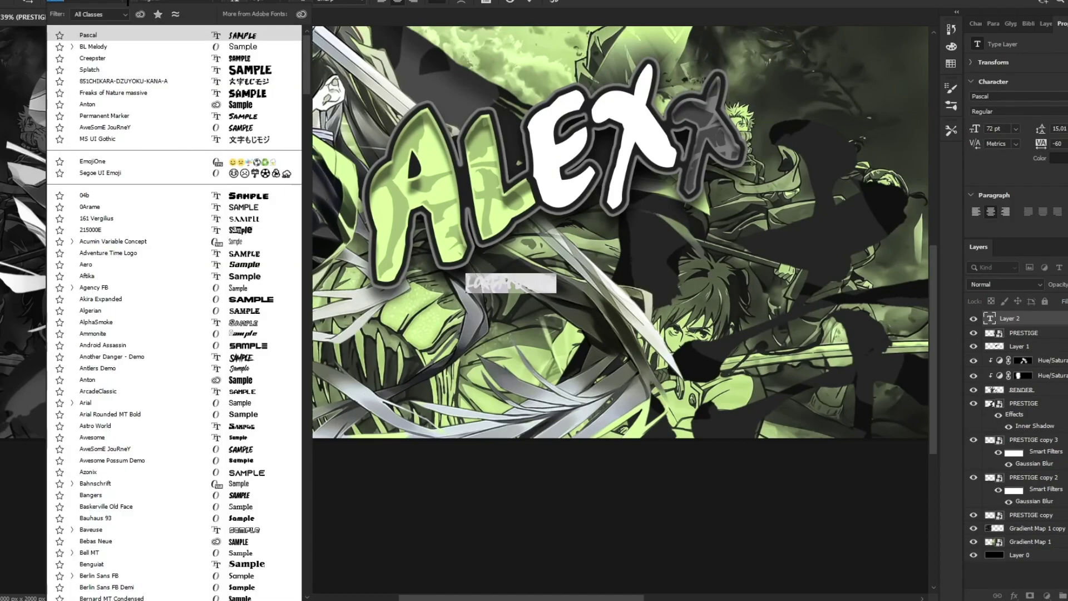
pyautogui.click(97, 80)
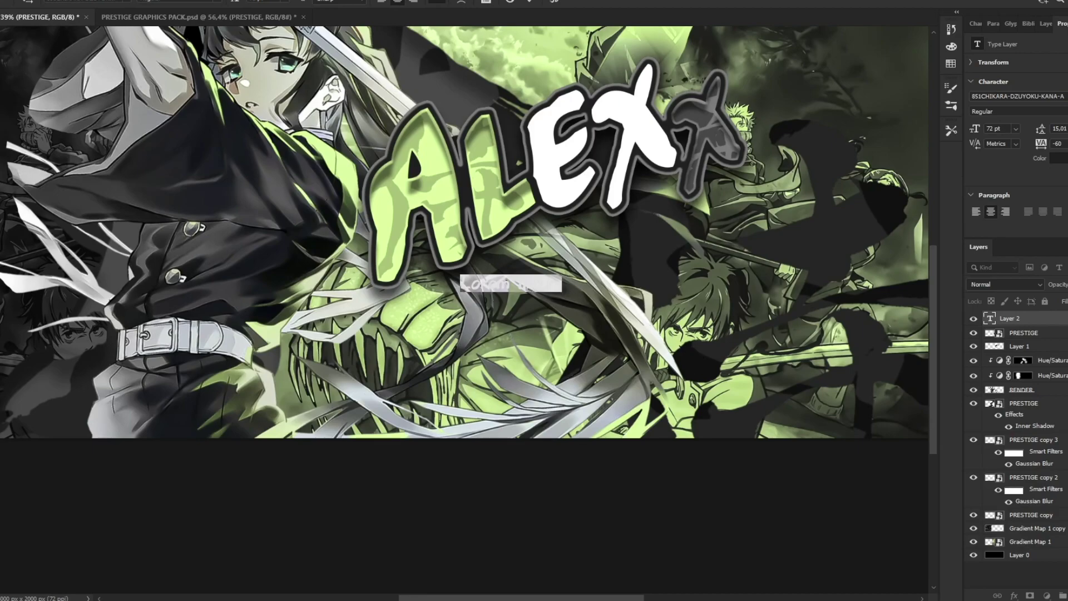
# Step: Enlarge the placeholder text to about 176 pt, tilt it to match the title's slant, and place it beneath the title
pyautogui.click(1, 32)
pyautogui.moveTo(619, 304); pyautogui.dragTo(712, 251)
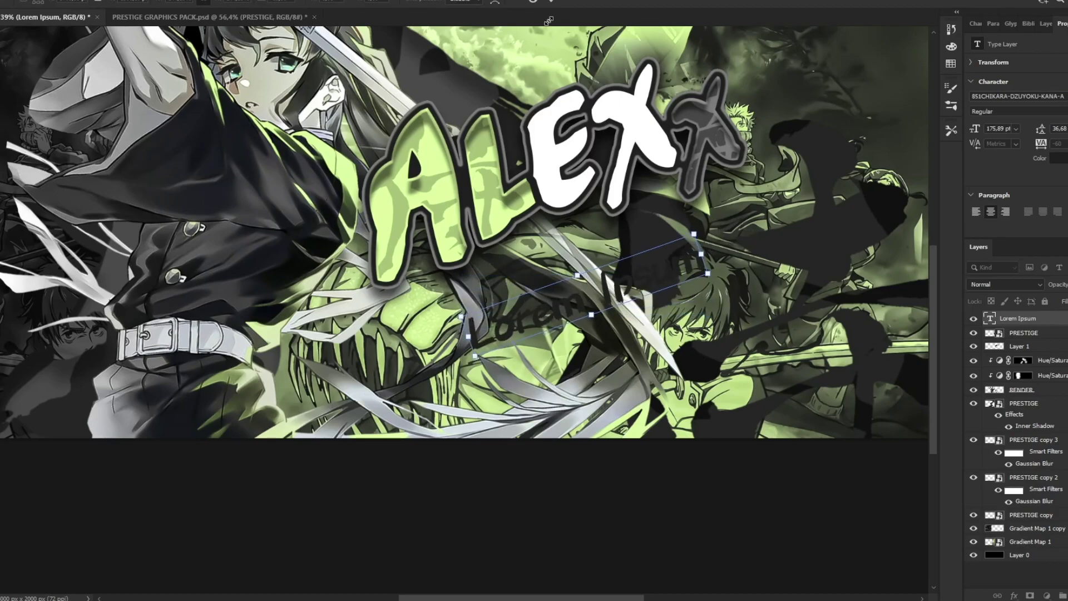
pyautogui.click(550, 2)
pyautogui.moveTo(649, 143); pyautogui.dragTo(621, 153)
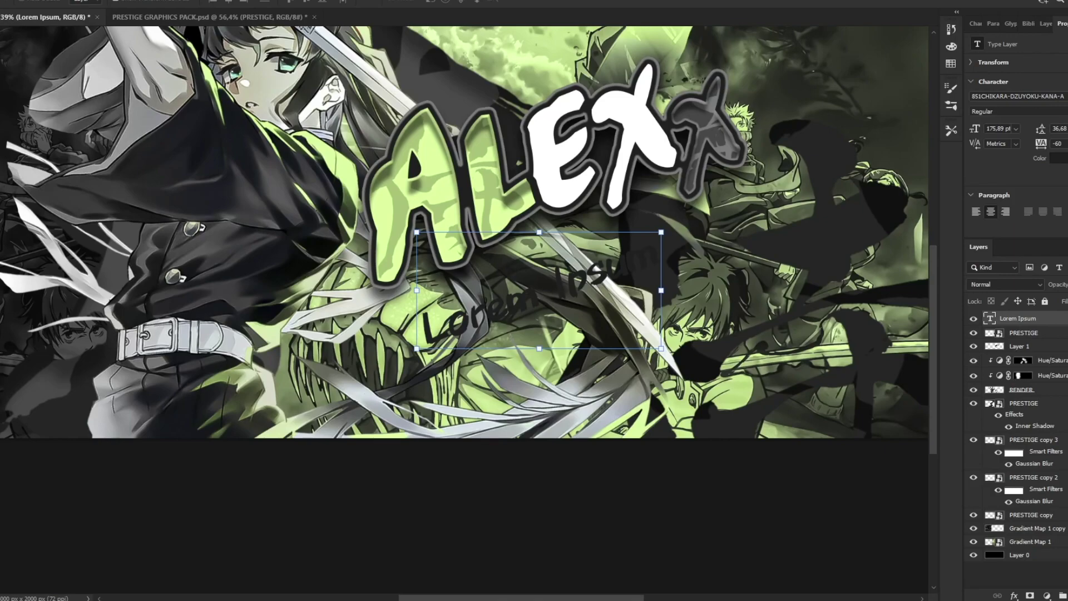
# Step: Replace the placeholder text with "黑色和黄色"
pyautogui.doubleClick(546, 271)
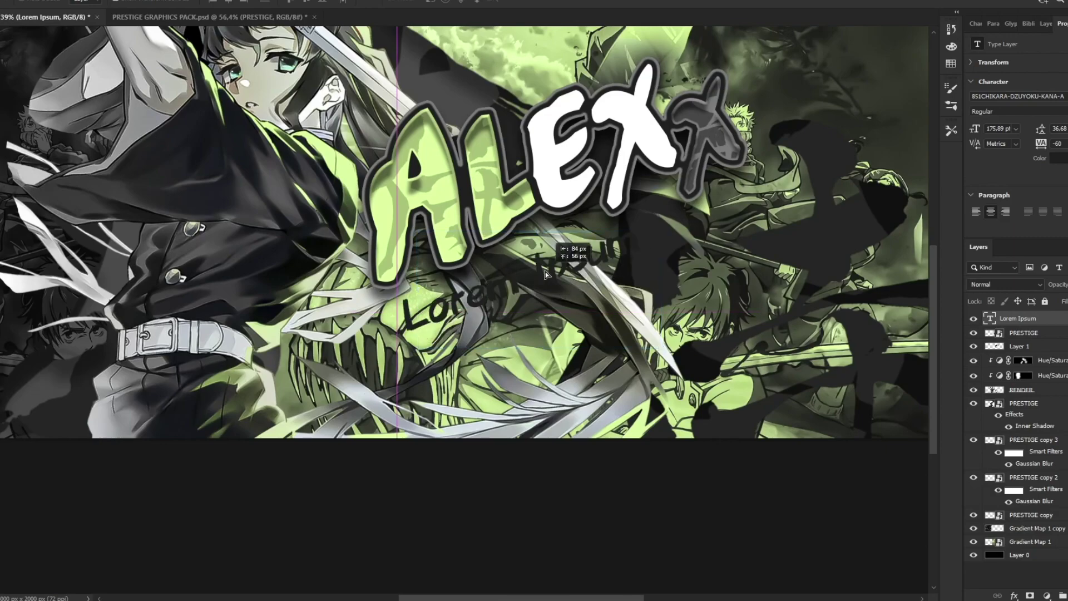
pyautogui.hotkey('ctrl', 'a')
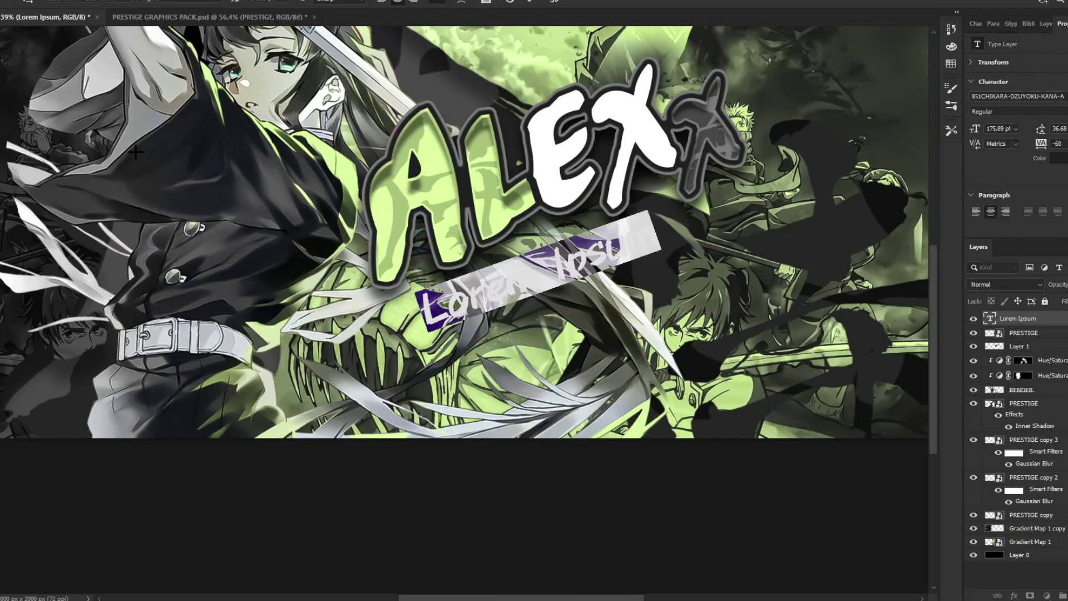
pyautogui.write('黑色和黄色')
pyautogui.hotkey('ctrl', 'Return')
# Step: Enlarge the kanji text to about 211 pt beneath the title and convert its layer to a smart object
pyautogui.moveTo(641, 266); pyautogui.dragTo(619, 277)
pyautogui.moveTo(583, 290); pyautogui.dragTo(612, 281)
pyautogui.click(559, 3)
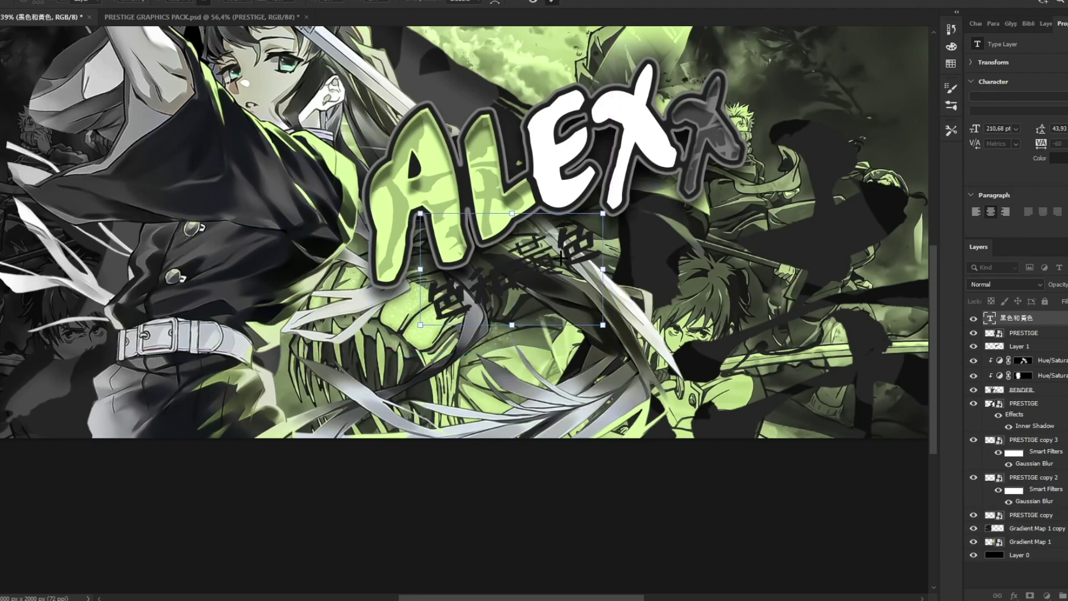
pyautogui.rightClick(1048, 320)
pyautogui.click(934, 205)
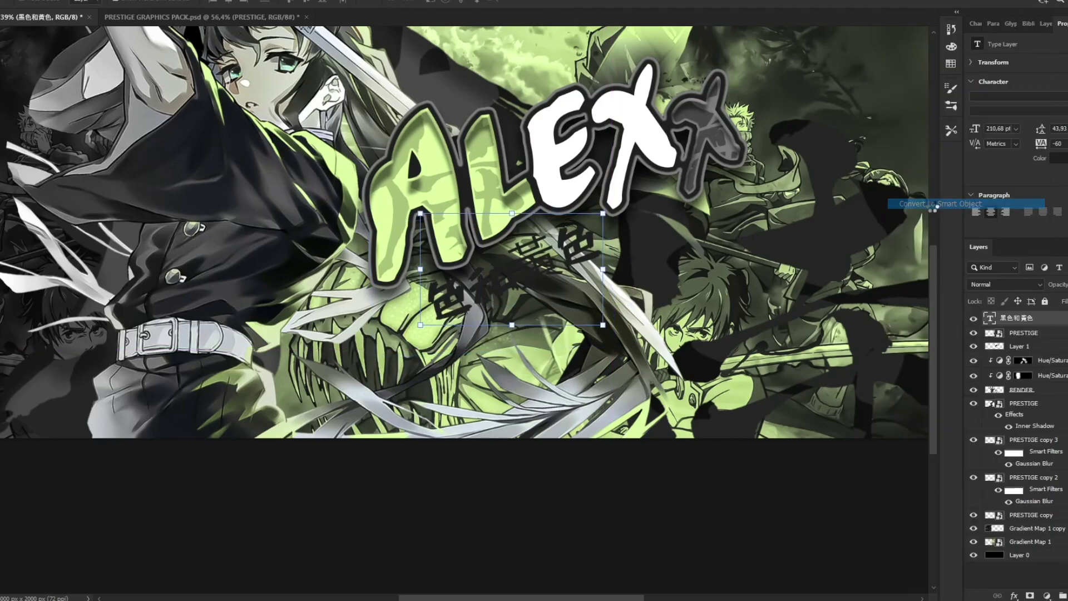
# Step: Try a Color Overlay on the kanji layer using the light green #deff9f sampled from the title
pyautogui.press('z')
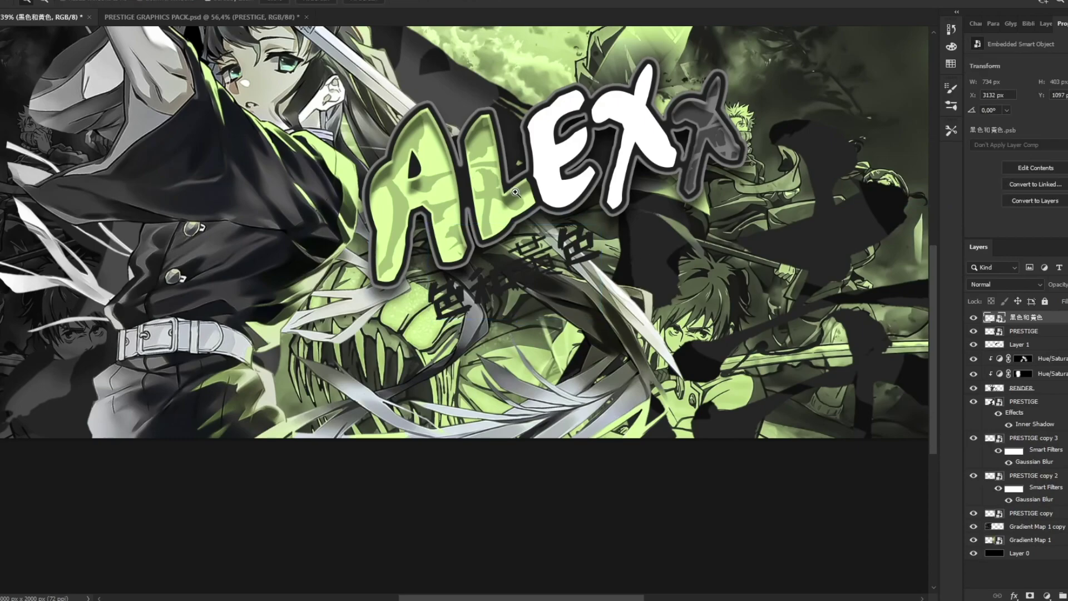
pyautogui.moveTo(565, 181); pyautogui.dragTo(626, 175)
pyautogui.moveTo(437, 232); pyautogui.dragTo(455, 233)
pyautogui.scroll(1, 455, 232)
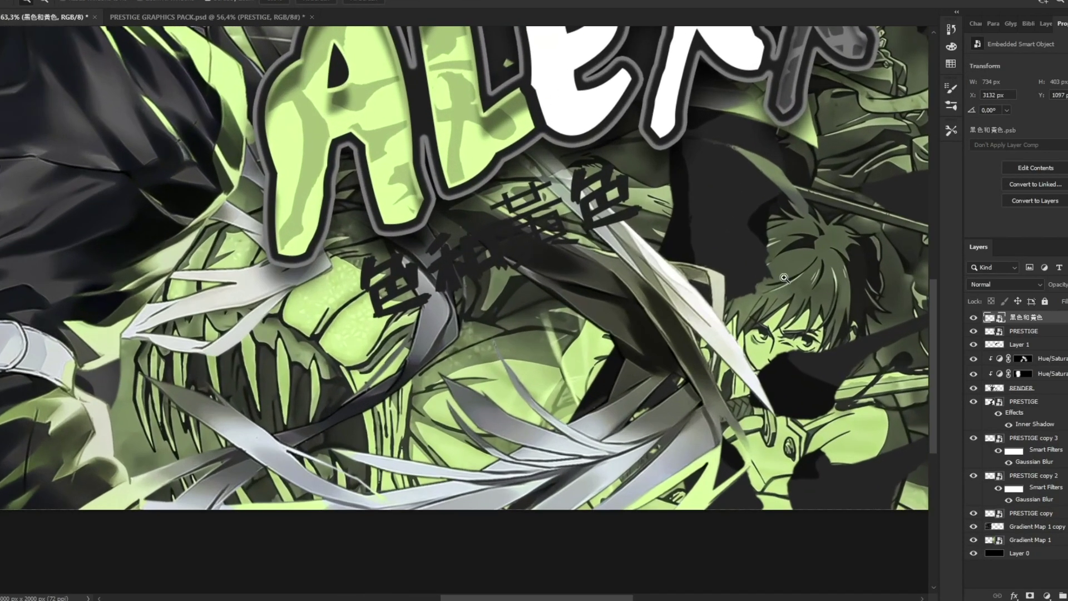
pyautogui.scroll(-3, 556, 223)
pyautogui.scroll(3, 605, 219)
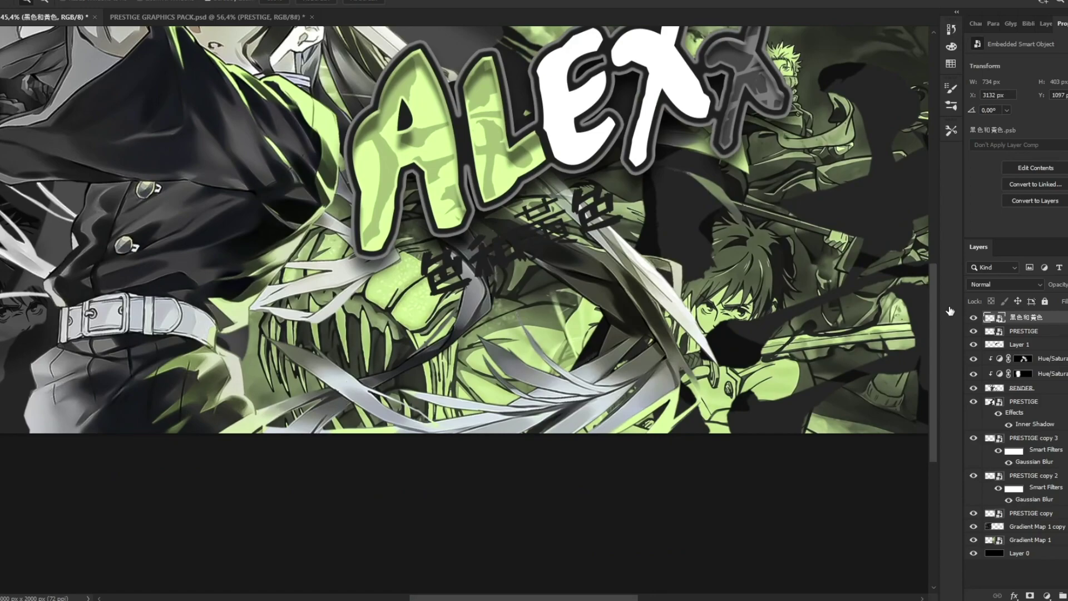
pyautogui.doubleClick(1051, 318)
pyautogui.click(579, 350)
pyautogui.moveTo(716, 162); pyautogui.dragTo(863, 158)
pyautogui.click(954, 209)
pyautogui.click(512, 174)
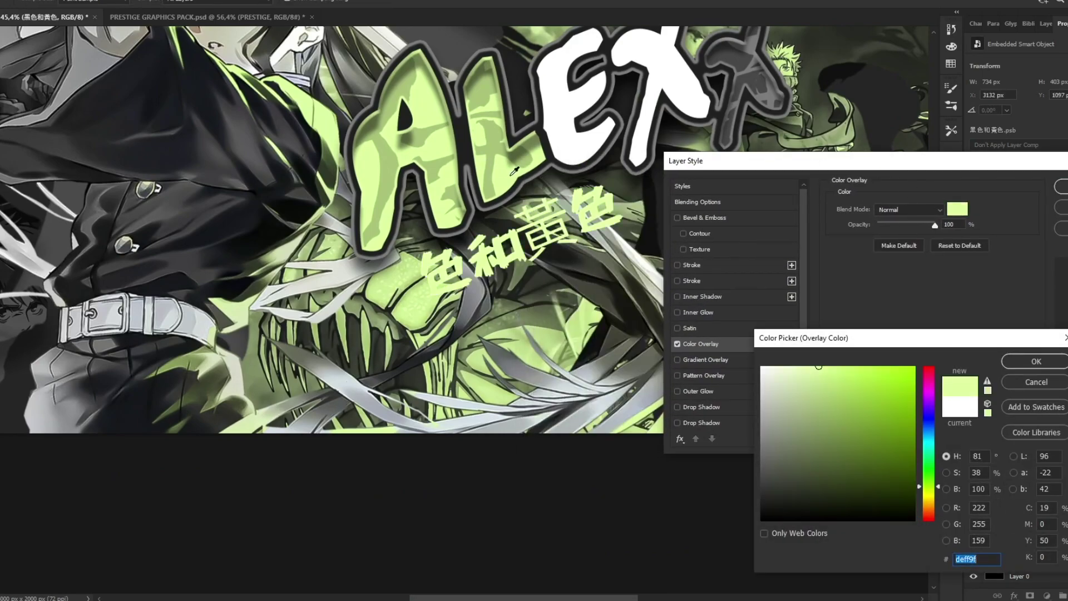
pyautogui.click(1022, 357)
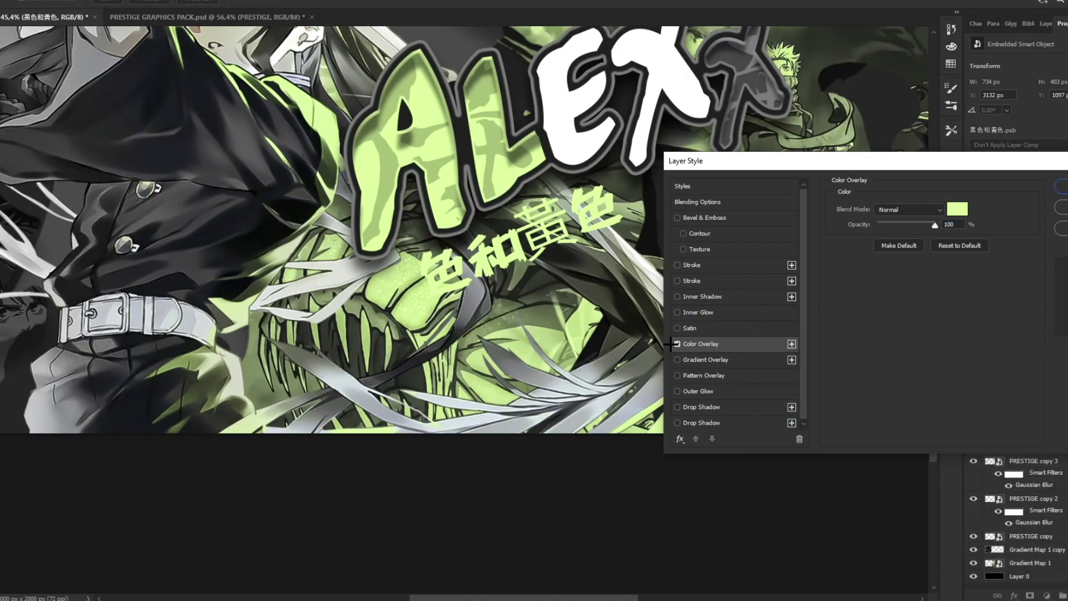
pyautogui.click(677, 343)
# Step: Enable a Gradient Overlay on the kanji layer and change its light color stop to pale yellow #fffedc
pyautogui.click(677, 360)
pyautogui.click(703, 359)
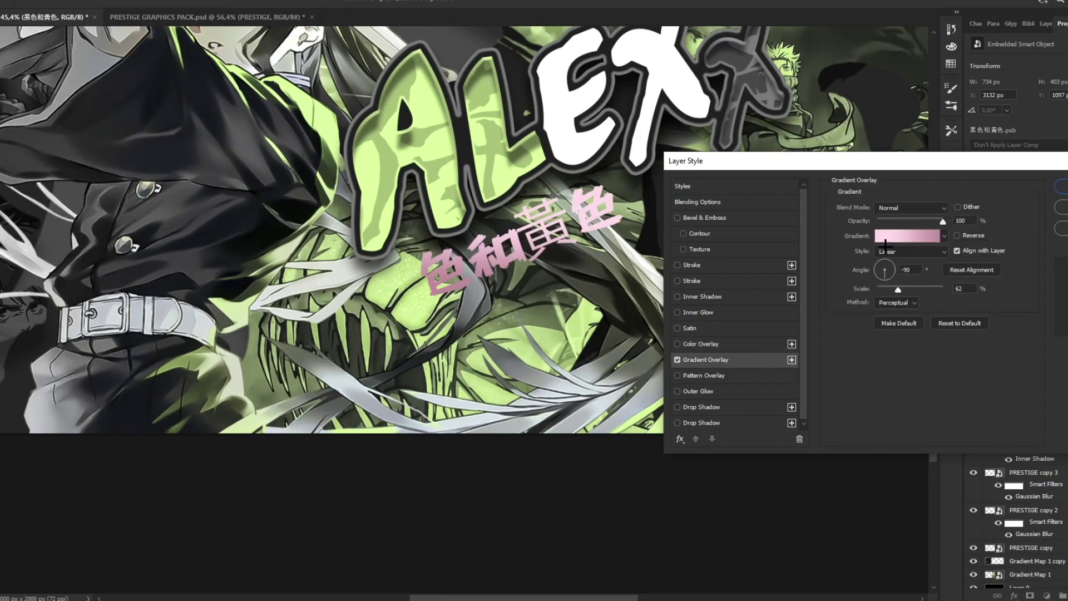
pyautogui.click(890, 236)
pyautogui.doubleClick(871, 482)
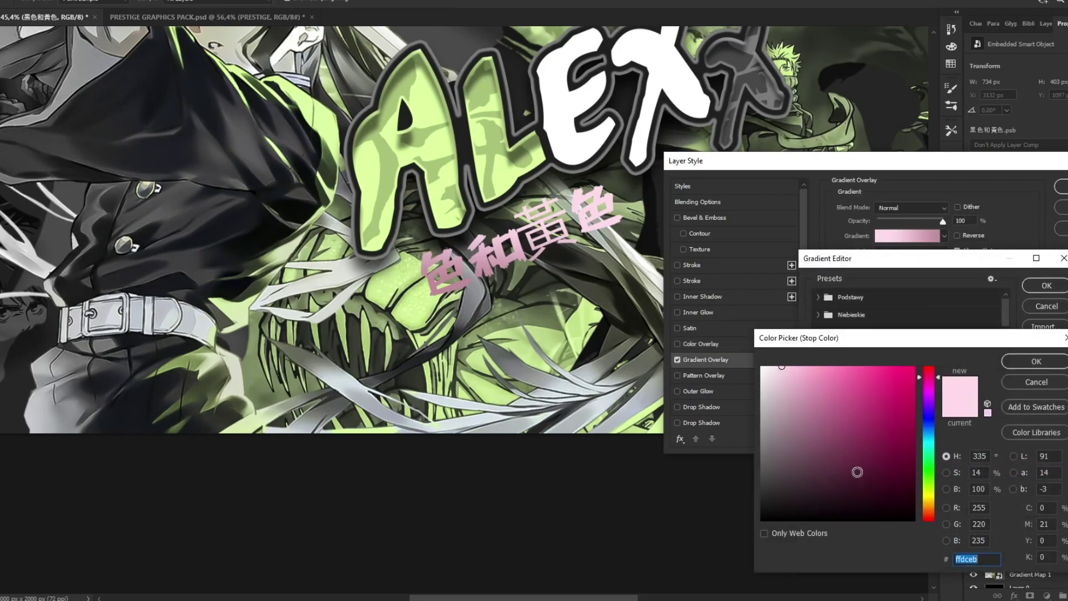
pyautogui.click(929, 495)
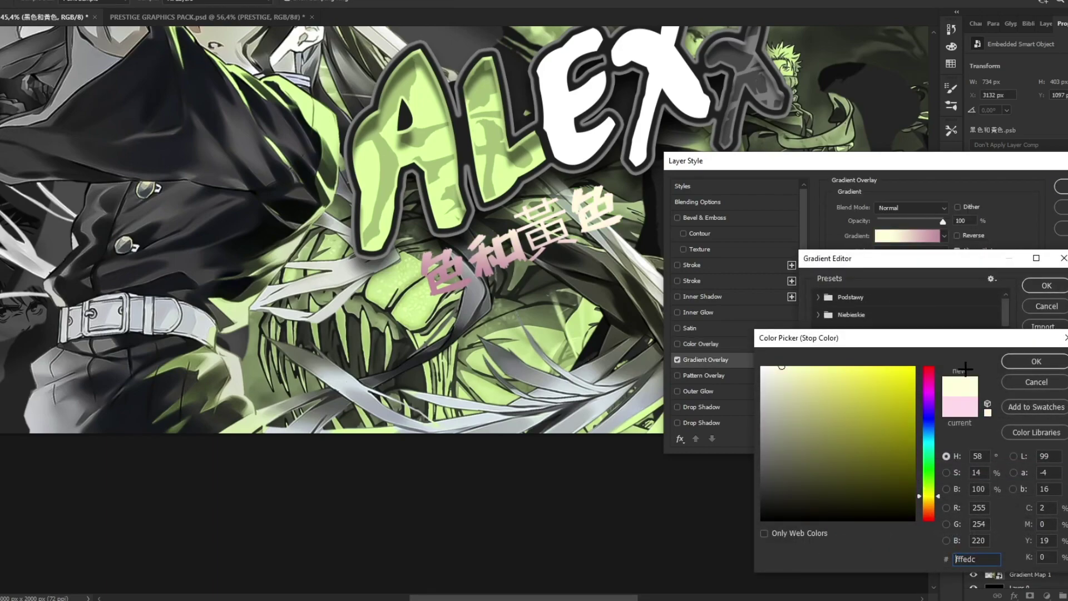
pyautogui.click(1036, 361)
# Step: Set the gradient's end color stop to dark grey #2b2b2b
pyautogui.click(1060, 482)
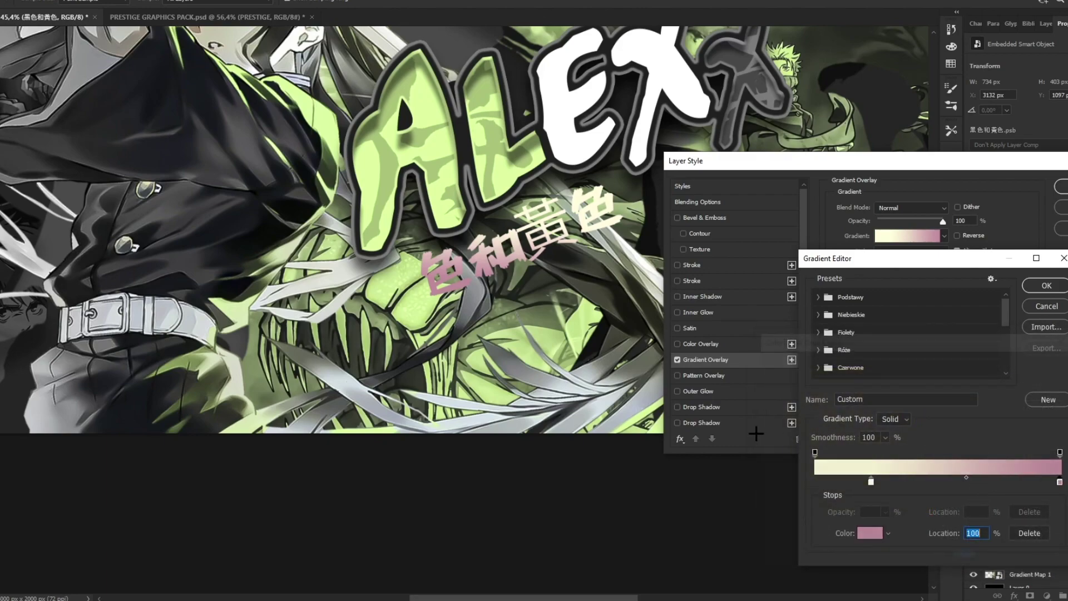
pyautogui.doubleClick(1060, 482)
pyautogui.write('2b2b2b')
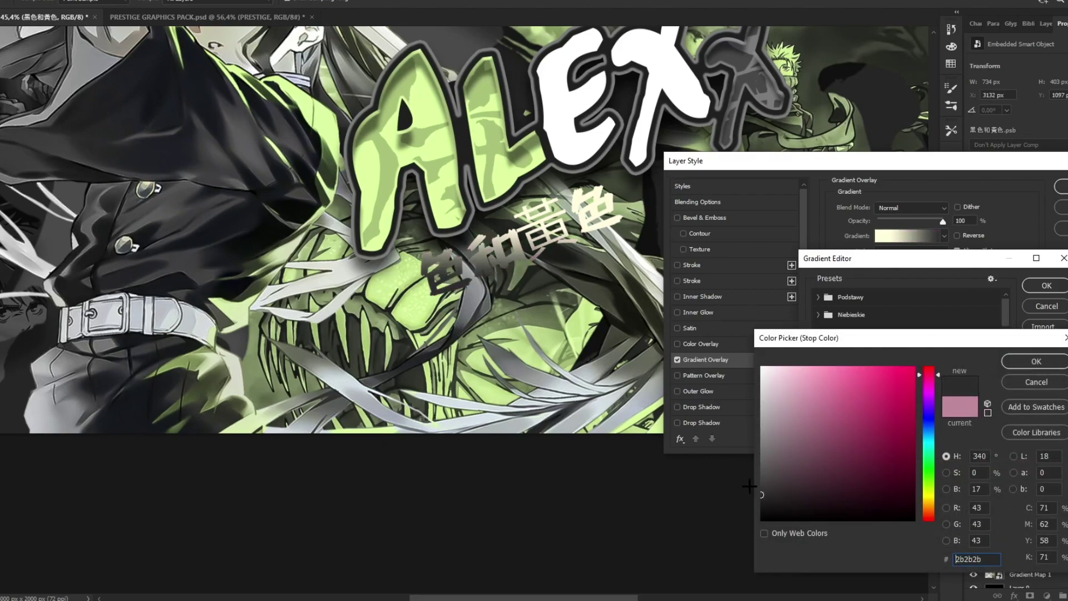
pyautogui.click(1038, 361)
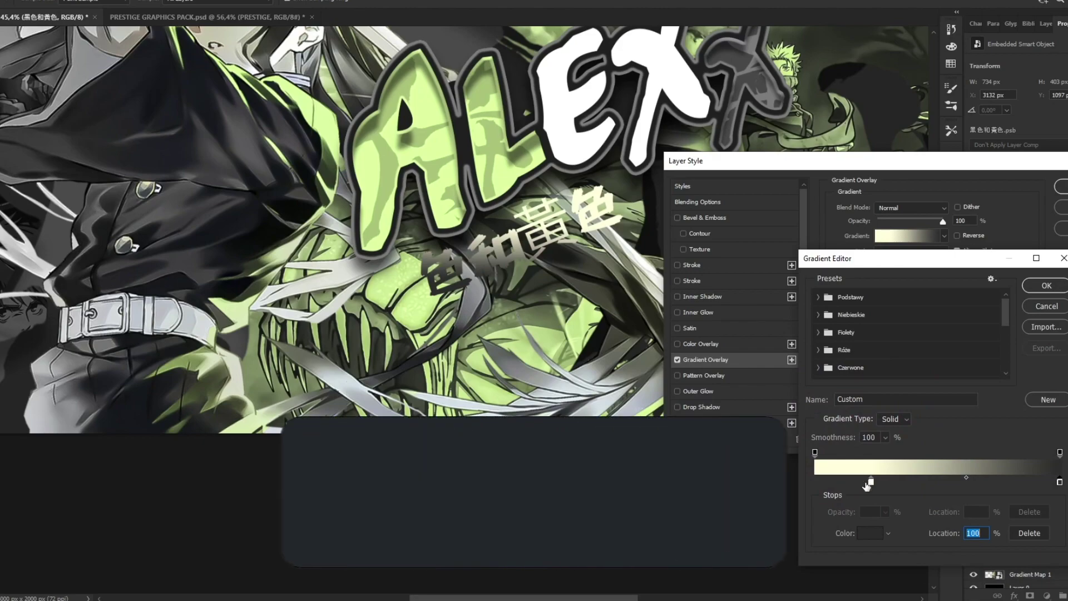
pyautogui.click(1047, 285)
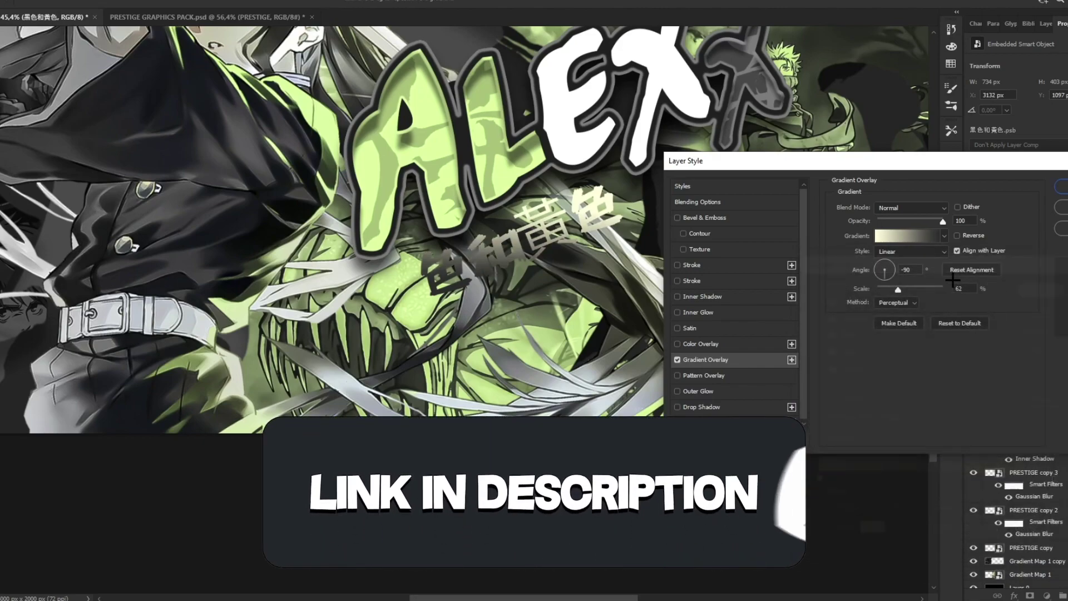
# Step: Set the gradient angle to -161°, with the light stop at the start and a #1e1e1e dark stop at about 68%
pyautogui.moveTo(883, 272); pyautogui.dragTo(837, 285)
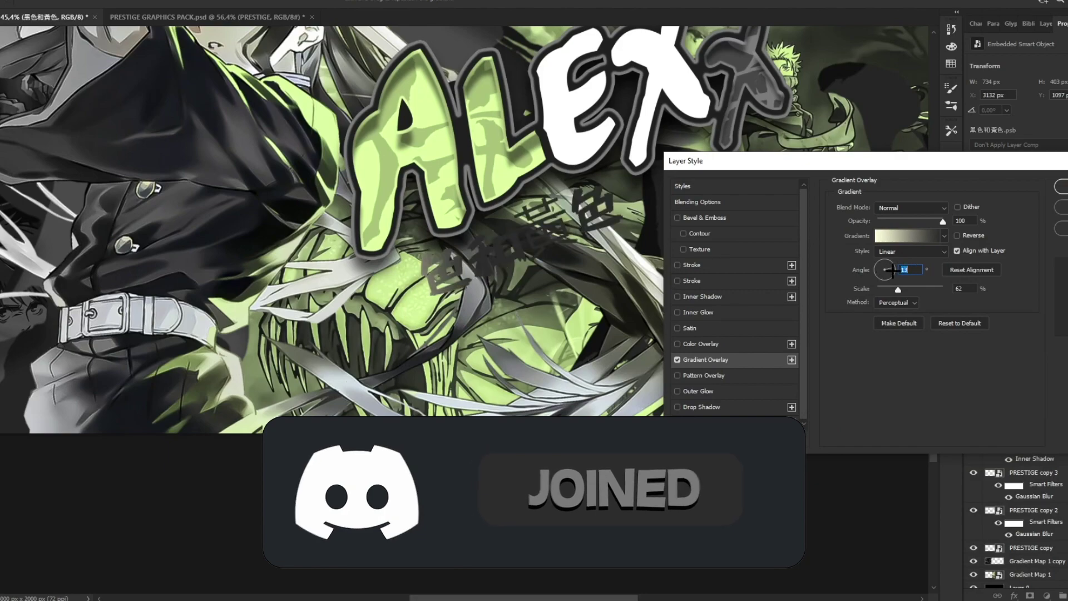
pyautogui.click(905, 244)
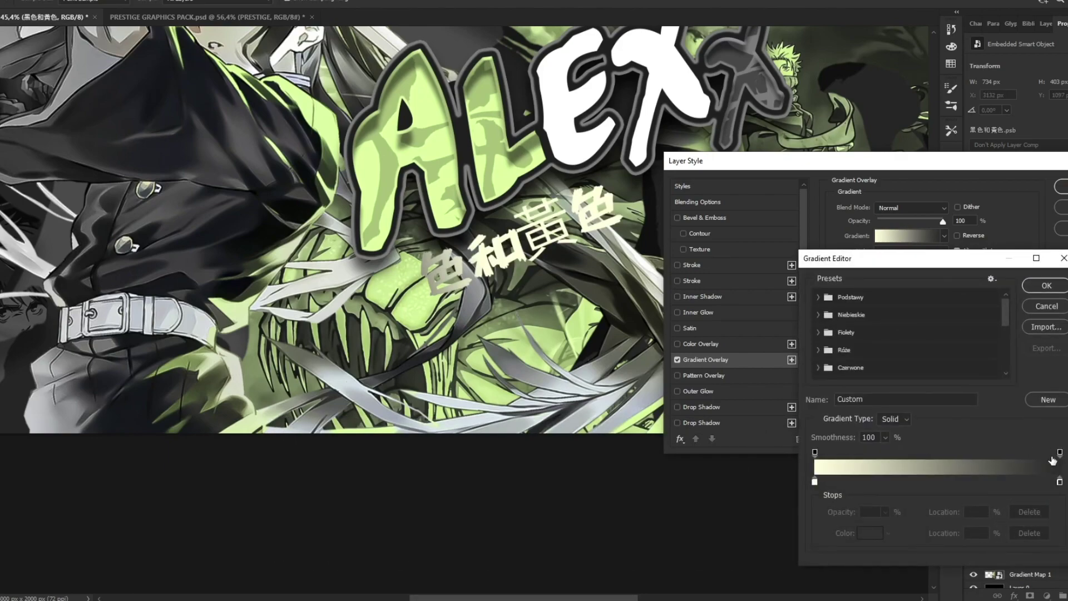
pyautogui.moveTo(1059, 482); pyautogui.dragTo(969, 482)
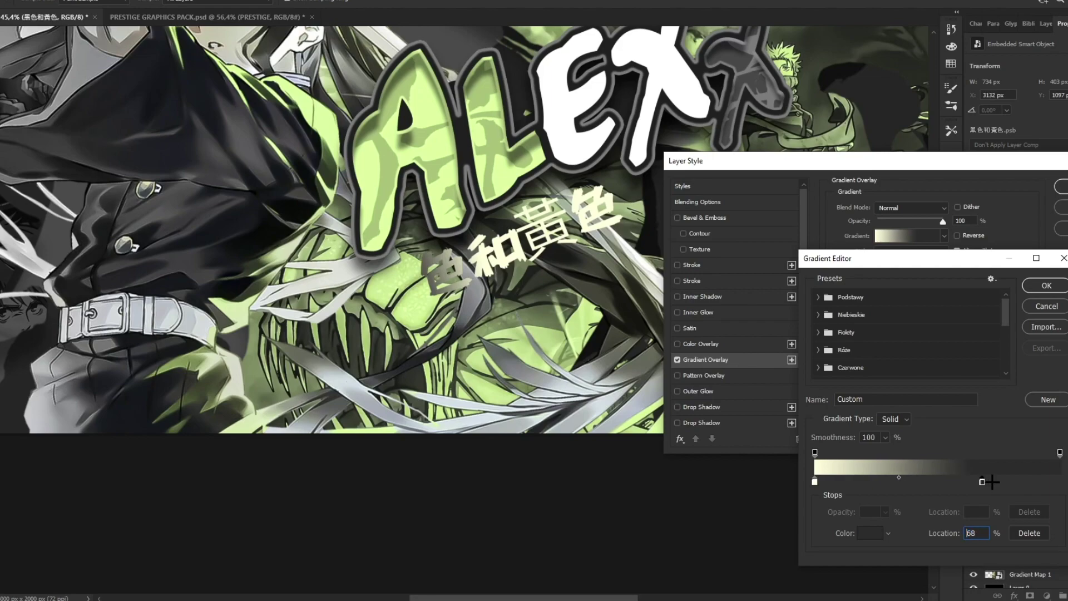
pyautogui.doubleClick(982, 482)
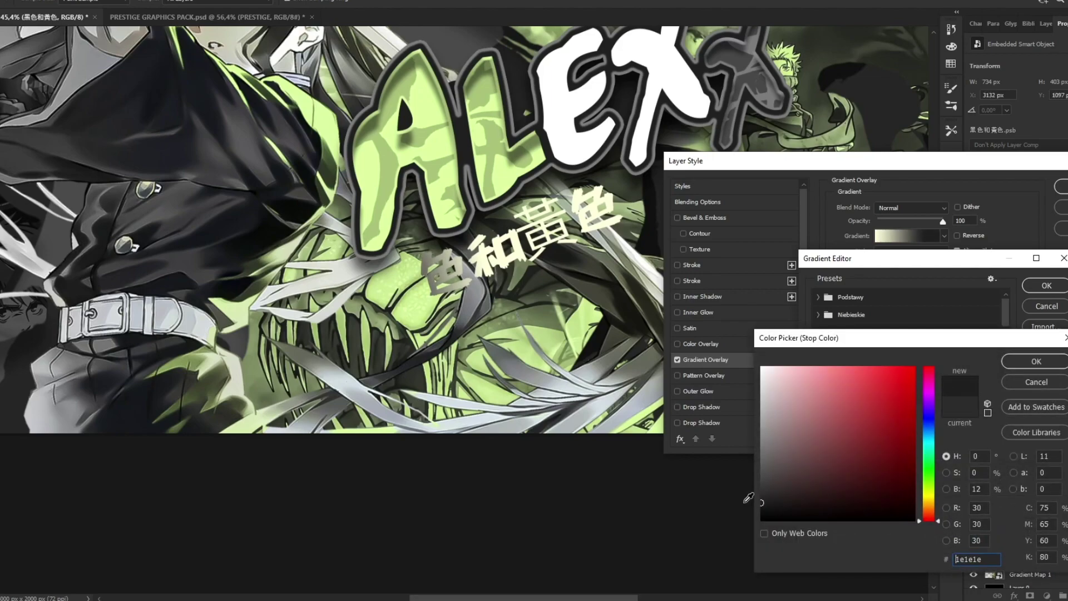
pyautogui.click(1026, 362)
pyautogui.click(1046, 285)
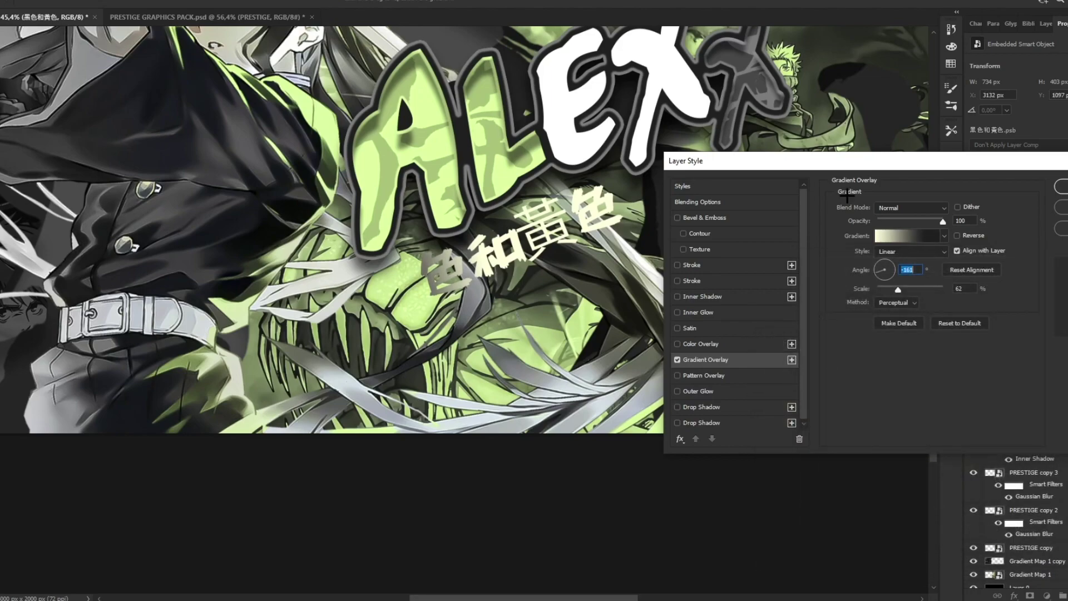
# Step: Apply the gradient layer style and convert the kanji layer to a smart object again
pyautogui.moveTo(690, 166); pyautogui.dragTo(542, 158)
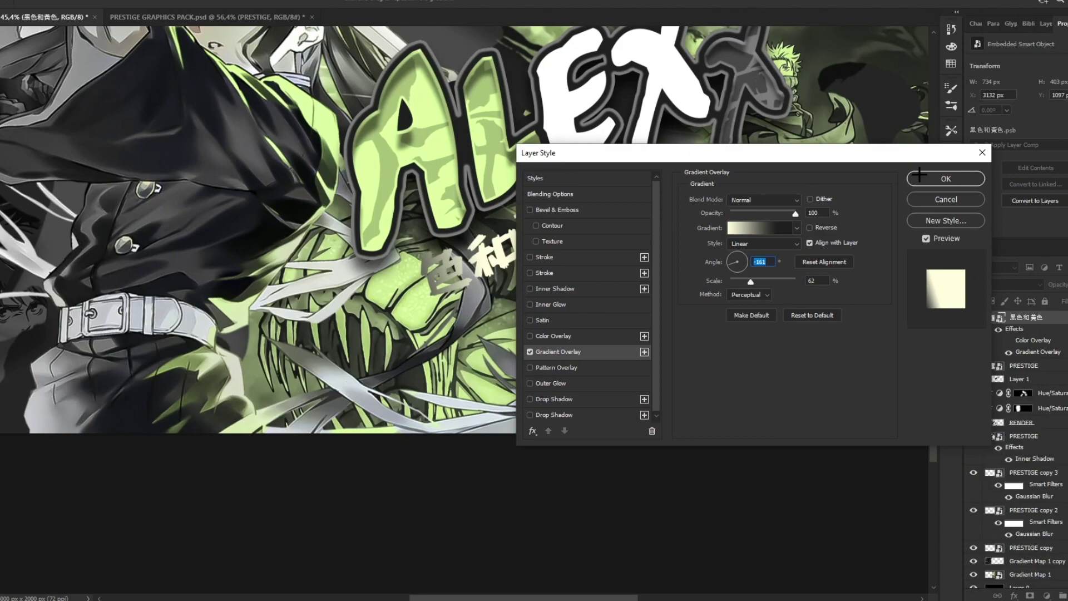
pyautogui.click(947, 179)
pyautogui.rightClick(1043, 321)
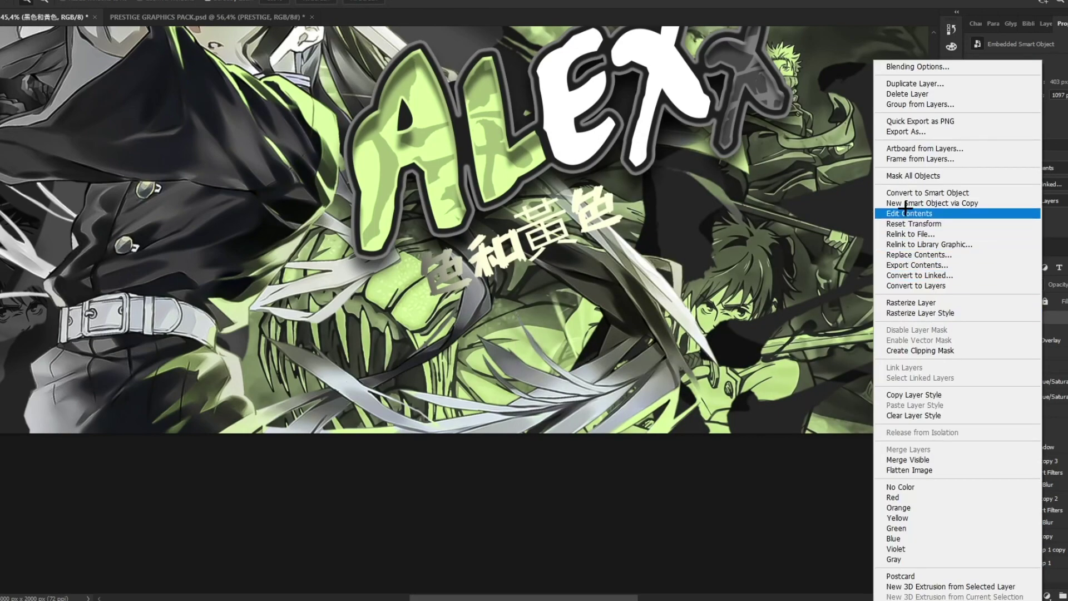
pyautogui.click(903, 194)
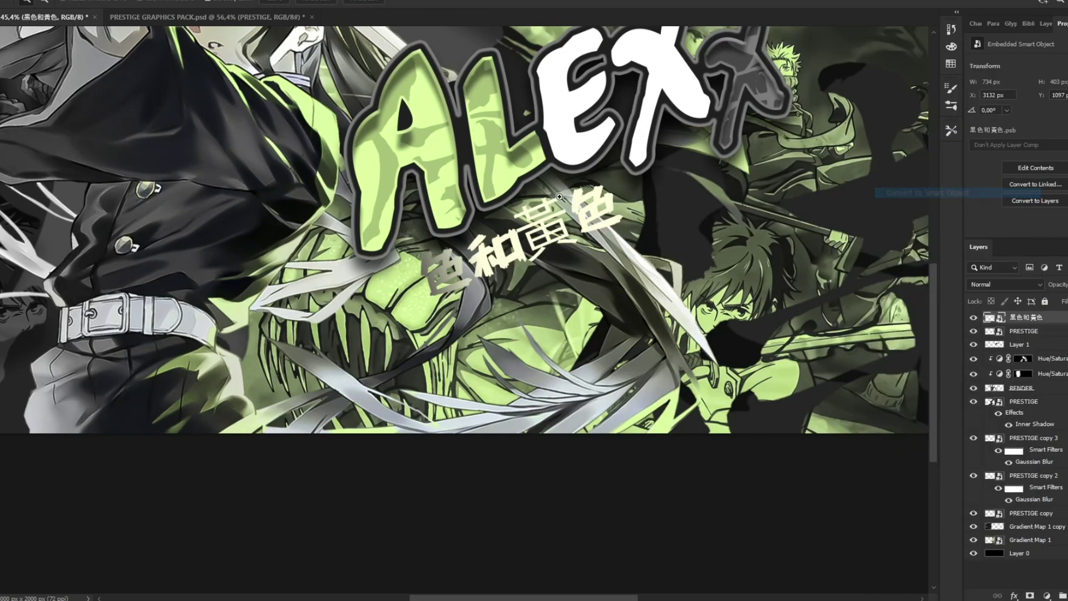
# Step: Add a 21 px dark outside stroke to the kanji layer
pyautogui.scroll(-6, 454, 219)
pyautogui.scroll(8, 471, 226)
pyautogui.scroll(2, 440, 228)
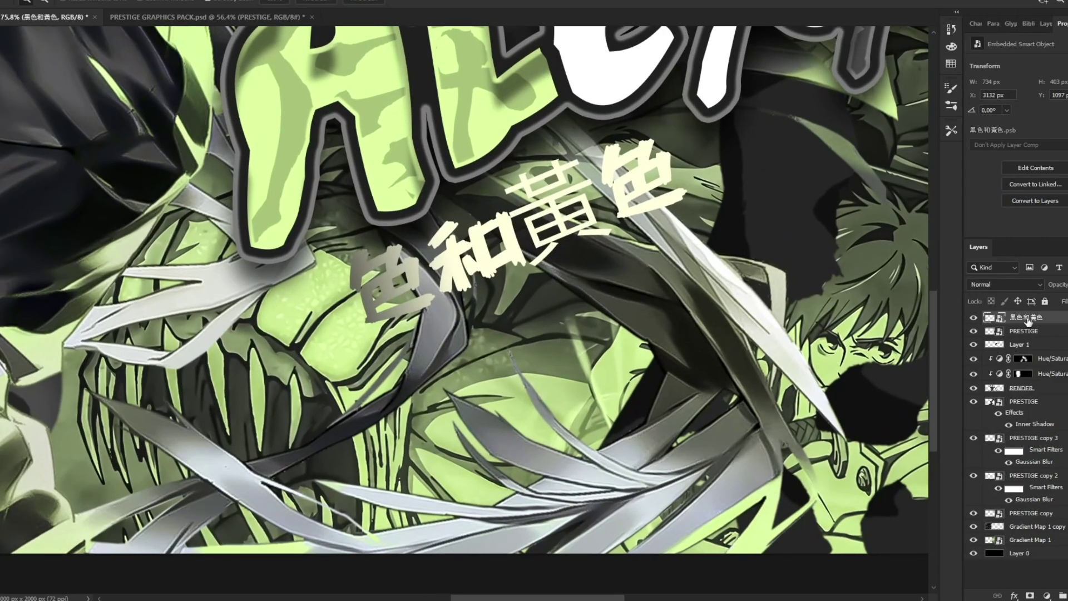
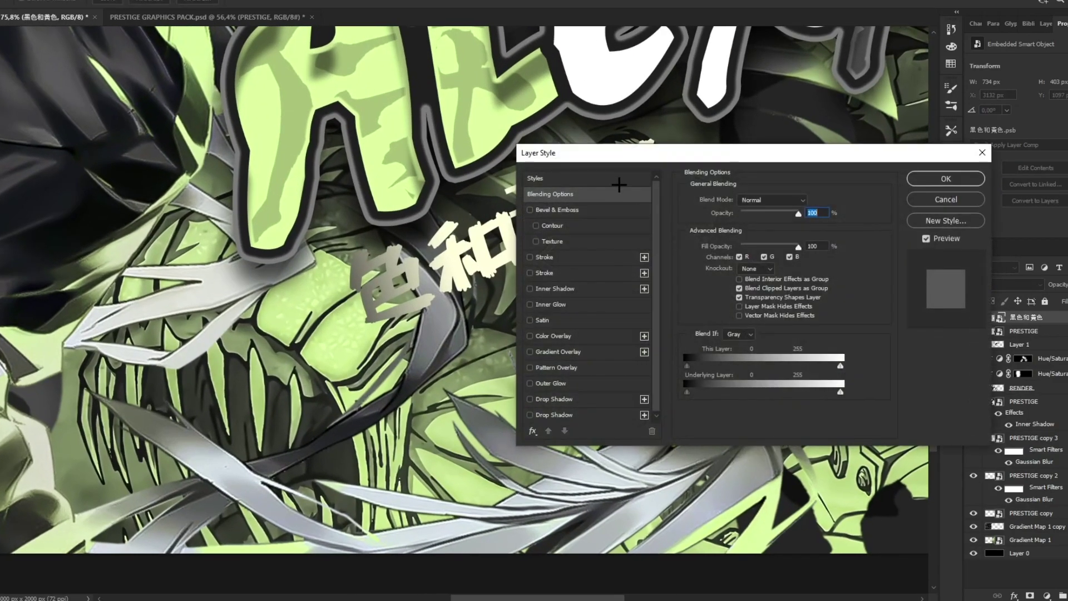
pyautogui.moveTo(618, 151); pyautogui.dragTo(762, 150)
pyautogui.click(678, 253)
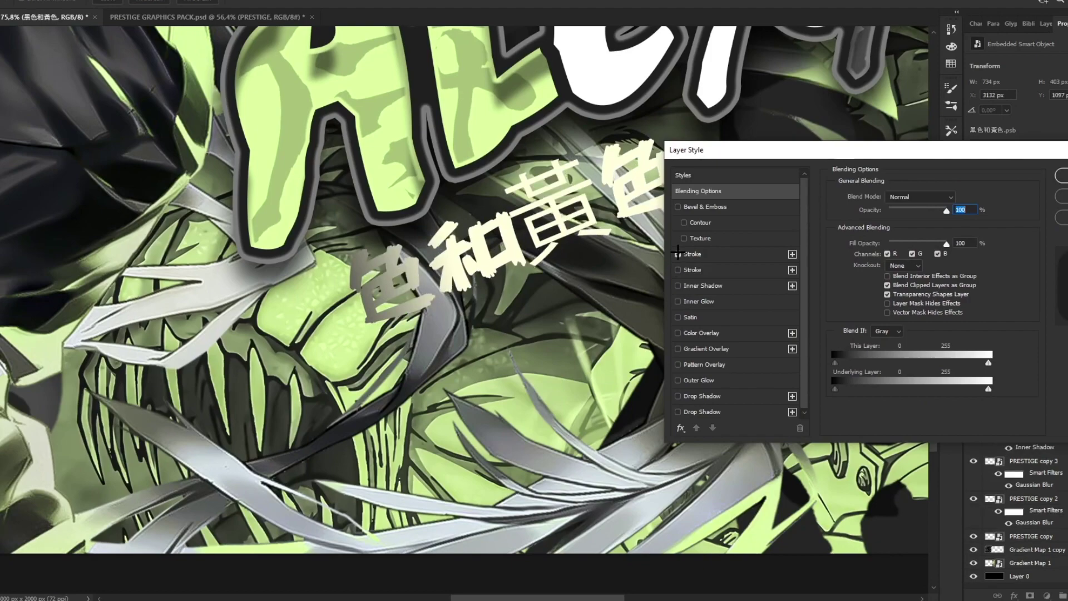
pyautogui.click(693, 253)
pyautogui.moveTo(883, 196); pyautogui.dragTo(887, 196)
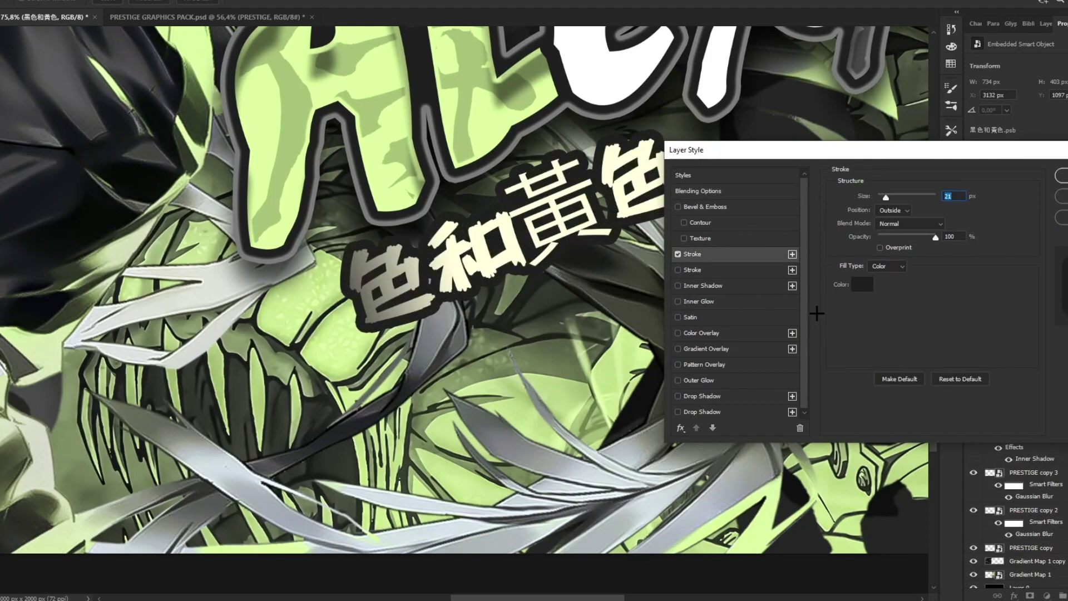
# Step: Add a black drop shadow to the kanji layer with 64% opacity, 38 px distance and 18 px size
pyautogui.click(677, 412)
pyautogui.click(702, 412)
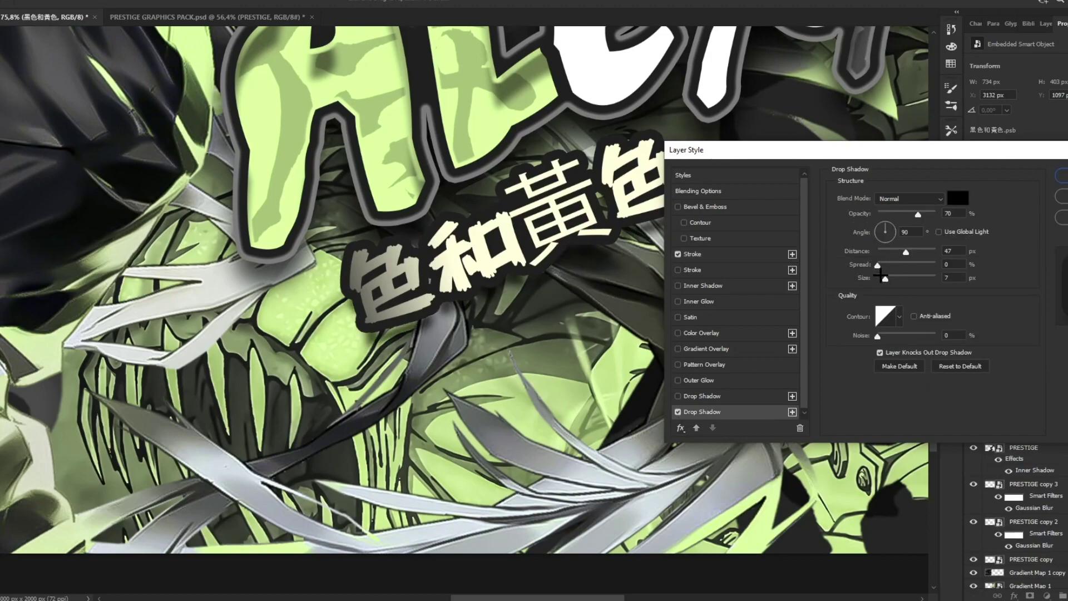
pyautogui.moveTo(883, 275); pyautogui.dragTo(901, 254)
pyautogui.moveTo(918, 214); pyautogui.dragTo(914, 214)
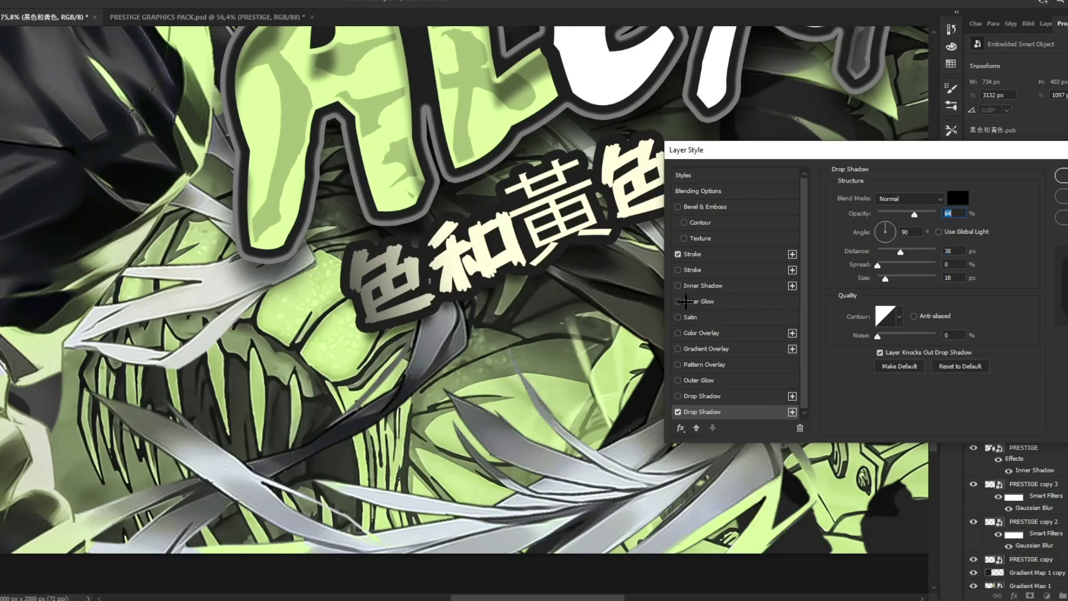
pyautogui.click(1061, 176)
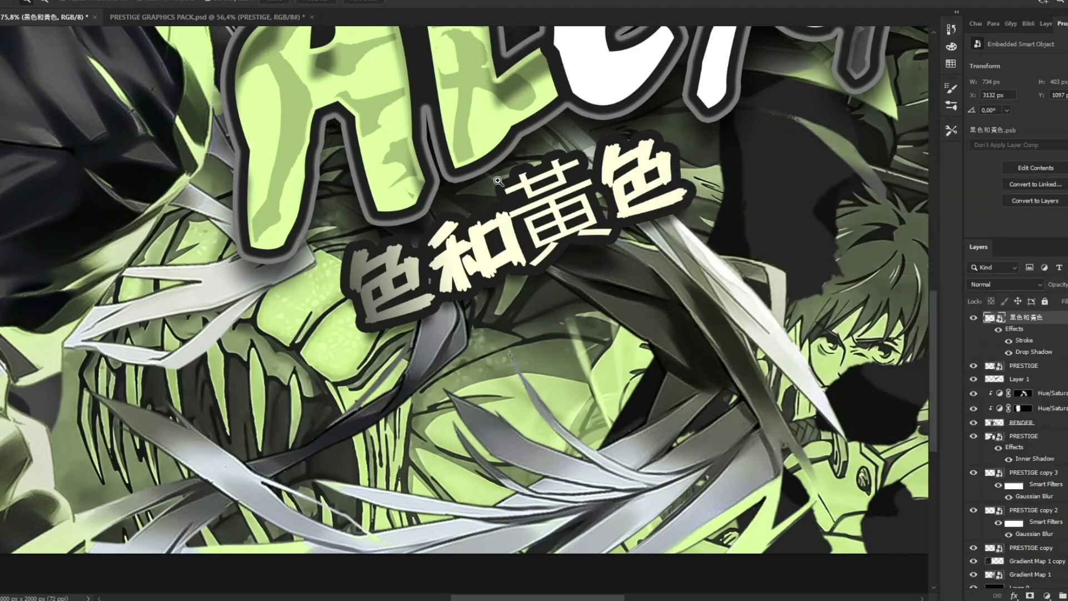
# Step: Convert the kanji layer with its stroke and drop shadow into a smart object
pyautogui.moveTo(585, 186); pyautogui.dragTo(548, 188)
pyautogui.scroll(2, 601, 175)
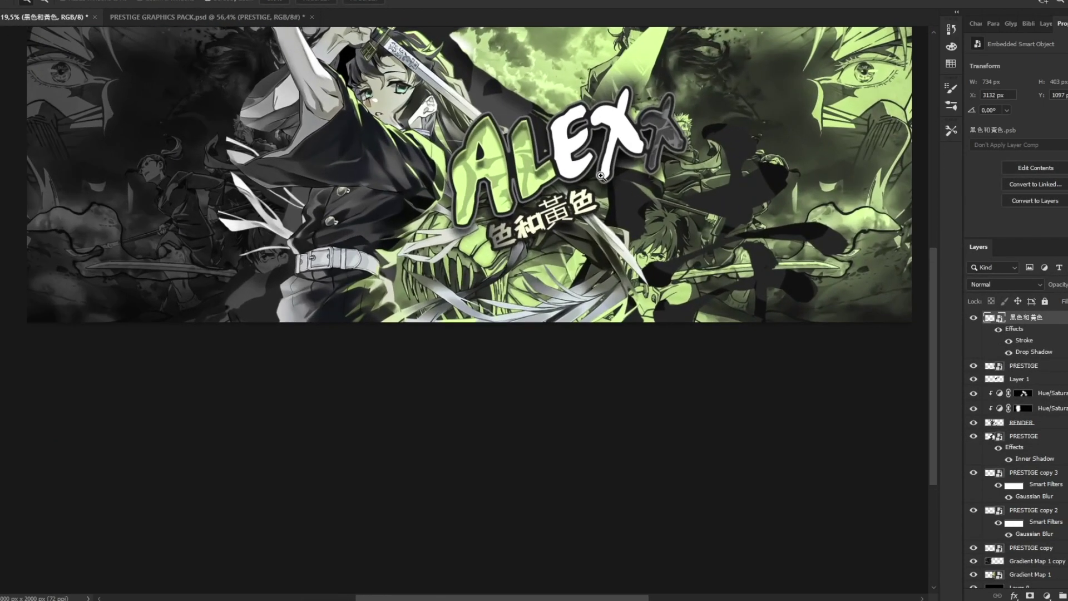
pyautogui.rightClick(1036, 316)
pyautogui.click(954, 192)
pyautogui.click(679, 201)
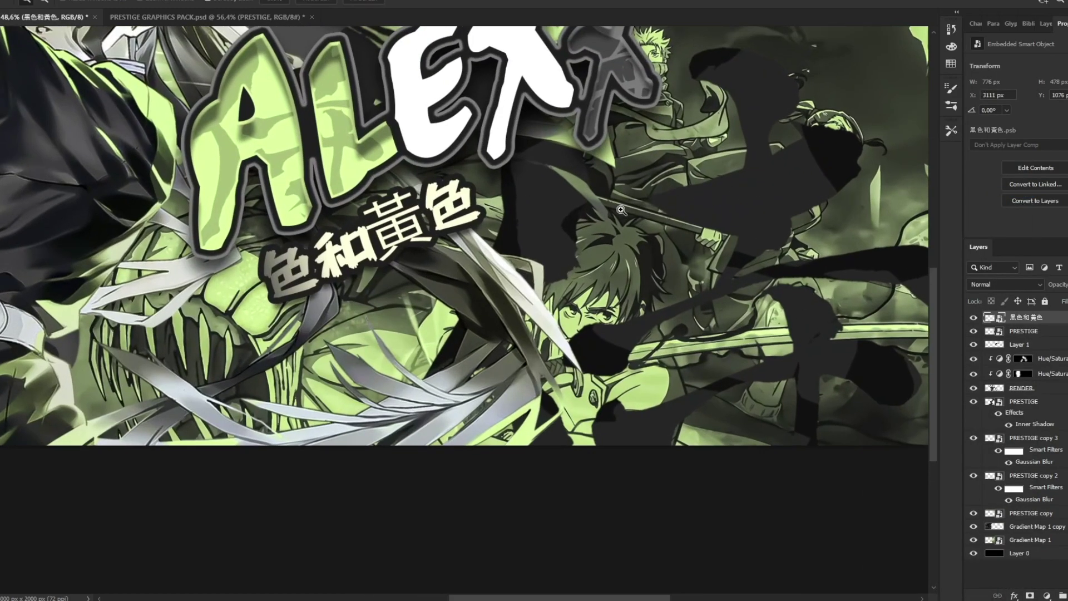
pyautogui.scroll(-6, 622, 210)
pyautogui.scroll(3, 534, 184)
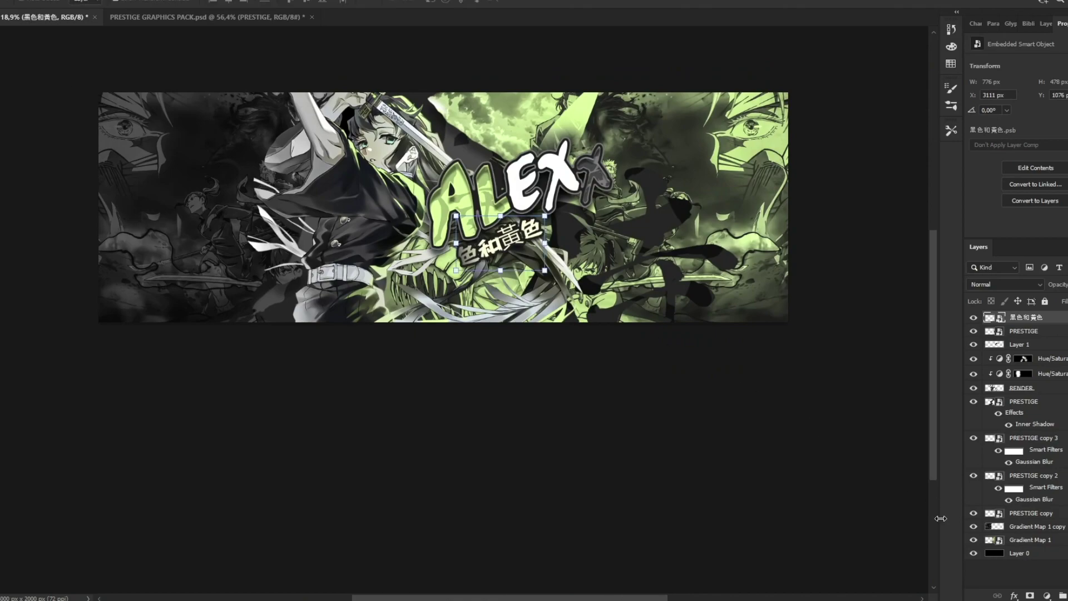
# Step: Combine the Gradient Map 1 and Gradient Map 1 copy layers into one smart object
pyautogui.click(1031, 538)
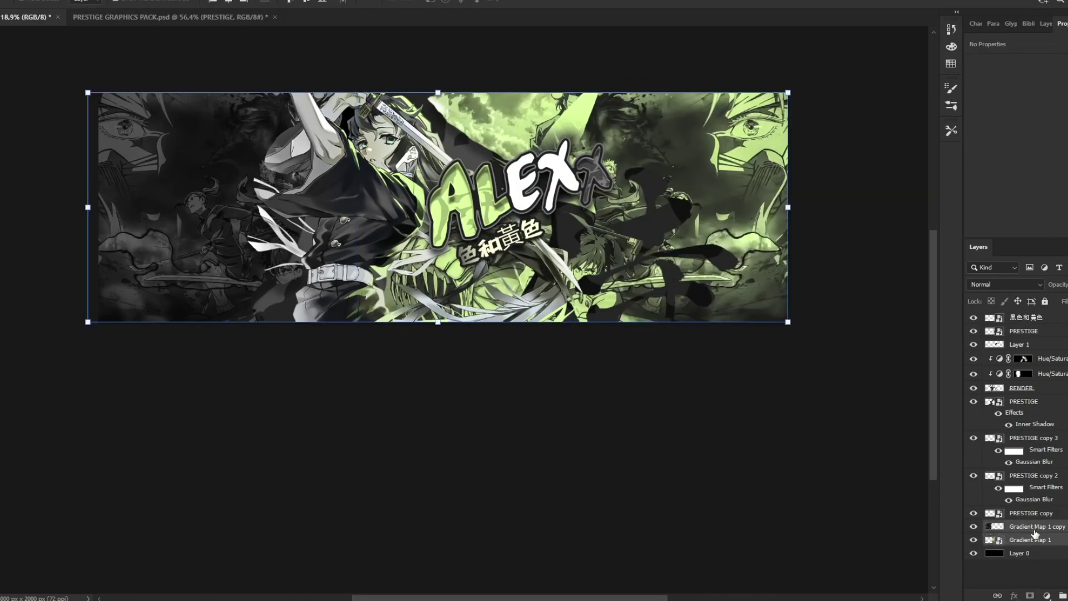
pyautogui.keyDown('shift'); pyautogui.click(1033, 526); pyautogui.keyUp('shift')
pyautogui.rightClick(1034, 526)
pyautogui.click(996, 179)
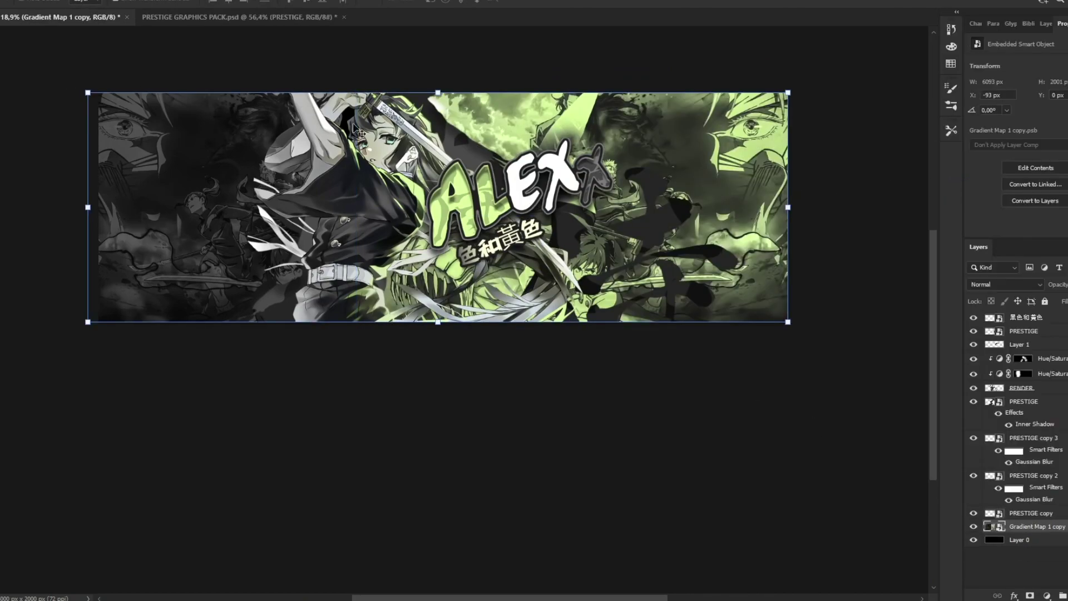
# Step: Apply a Gaussian Blur with a 1.6 px radius to the combined background smart object
pyautogui.click(166, 1)
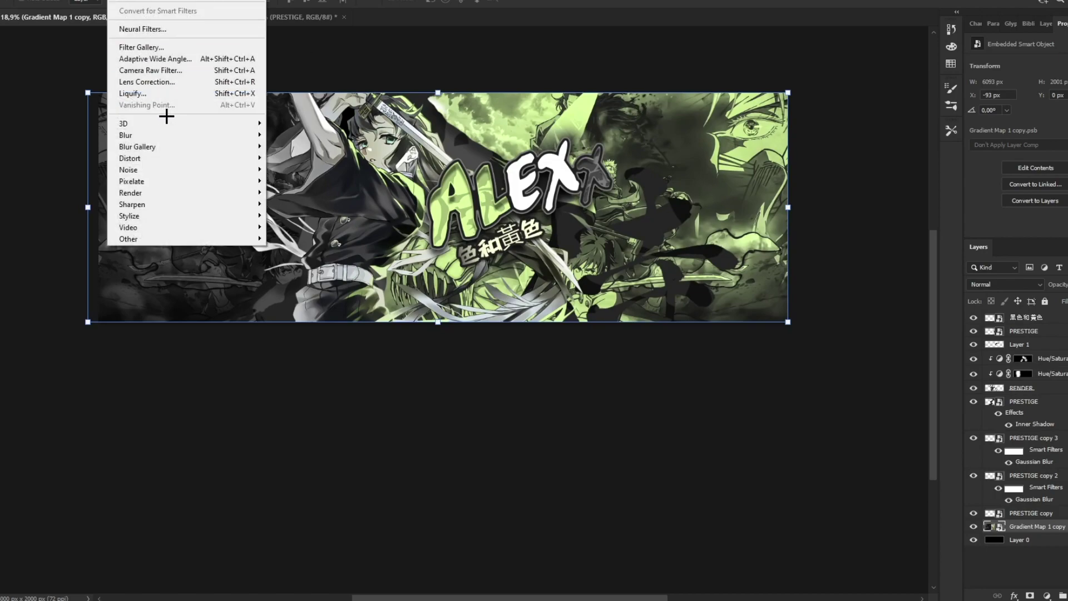
pyautogui.moveTo(138, 134)
pyautogui.click(299, 180)
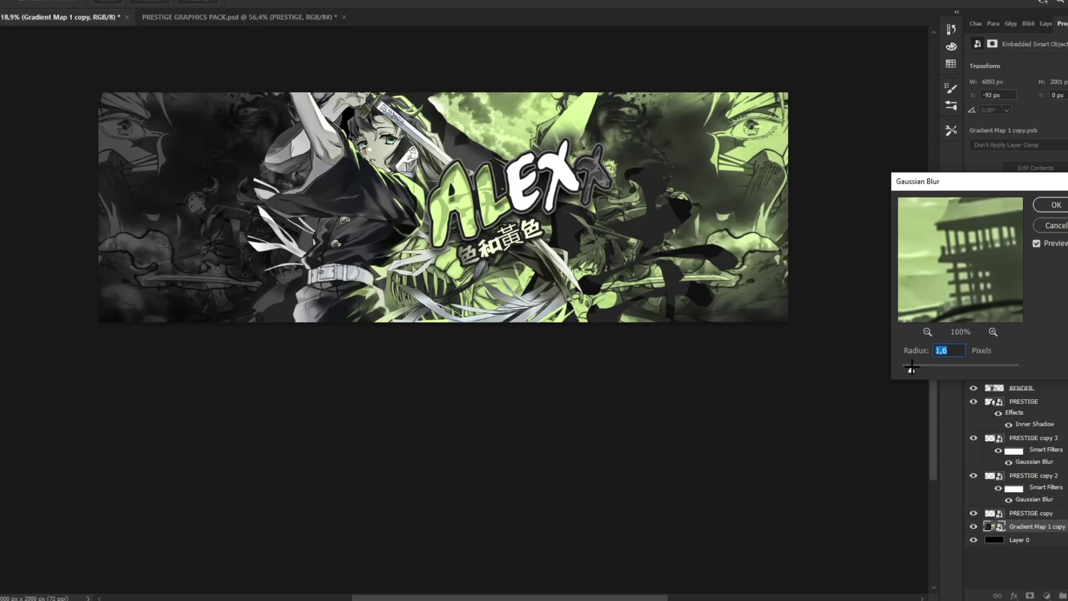
pyautogui.click(1053, 204)
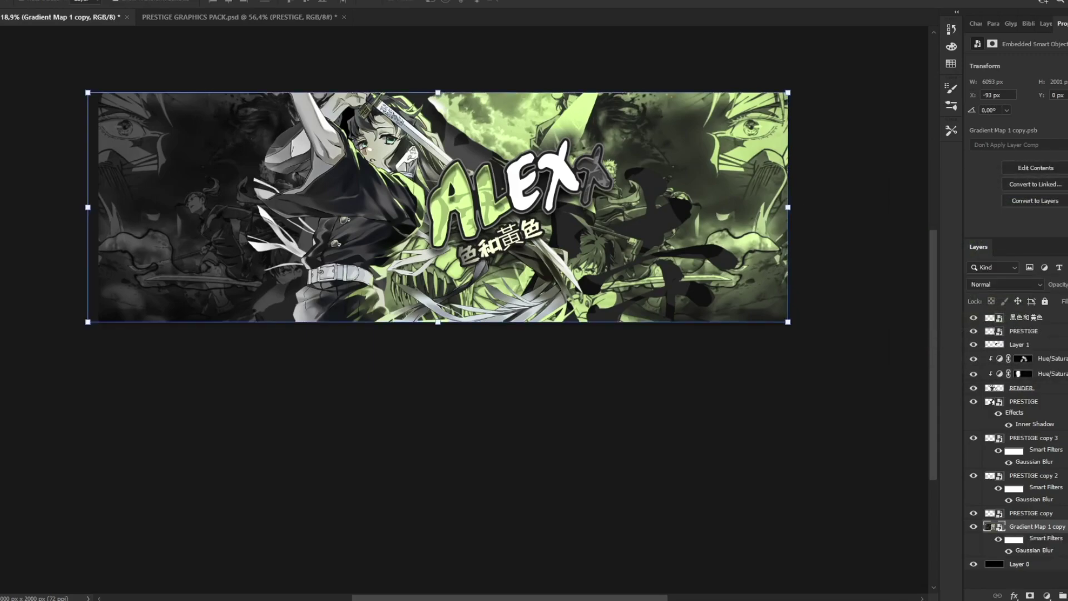
pyautogui.press('z')
pyautogui.moveTo(571, 166); pyautogui.dragTo(532, 173)
pyautogui.scroll(5, 531, 173)
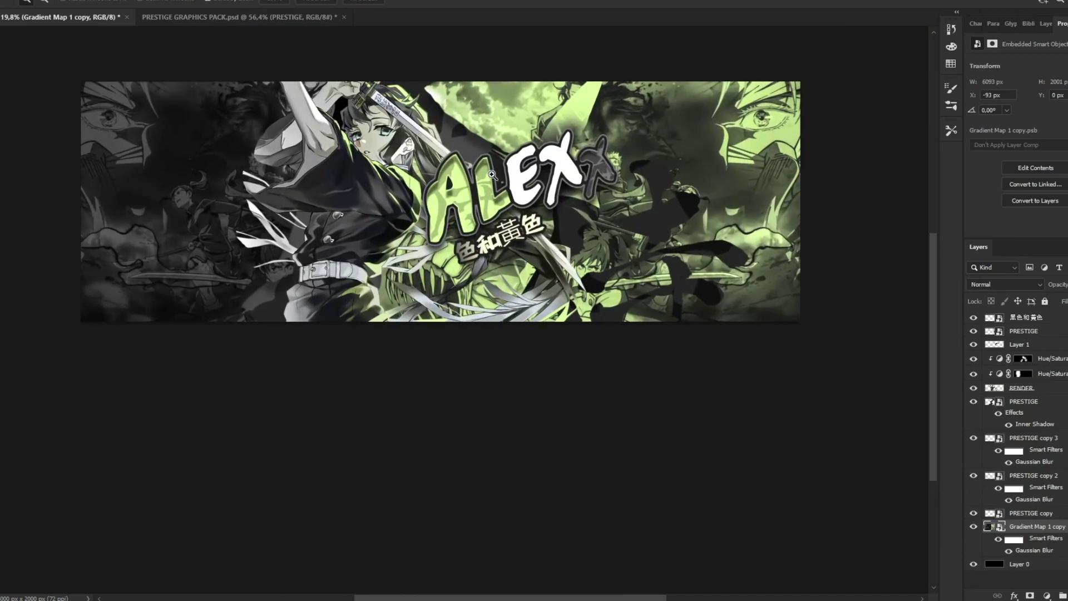
pyautogui.scroll(-3, 531, 173)
pyautogui.scroll(2, 531, 173)
pyautogui.press('v')
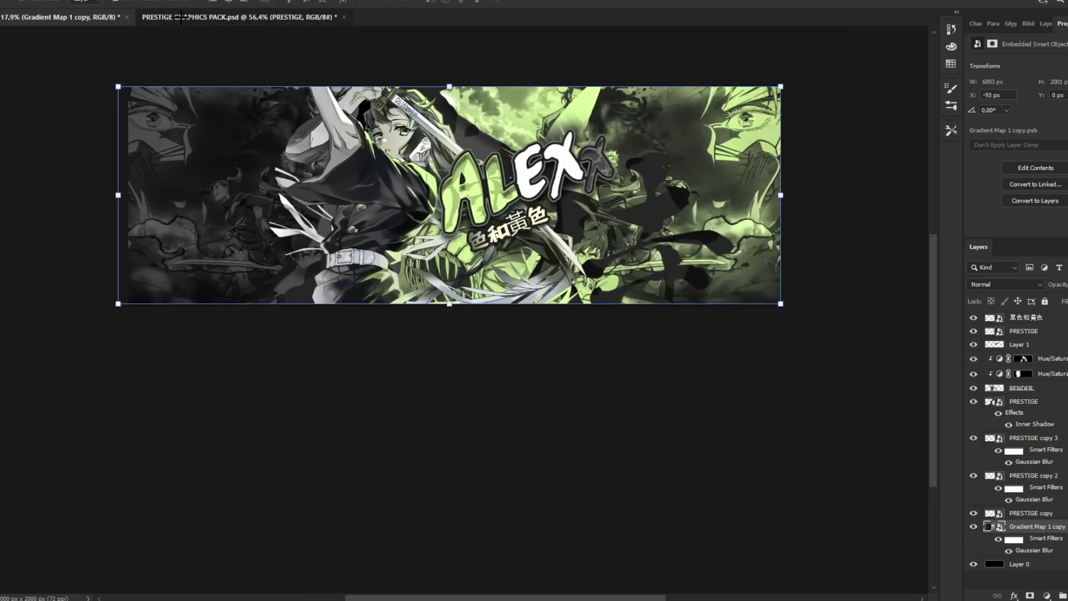
# Step: Switch to PRESTIGE GRAPHICS PACK.psd, then collapse and hide the SHAPES/BRUSHES group
pyautogui.click(199, 19)
pyautogui.click(973, 580)
pyautogui.scroll(5, 986, 484)
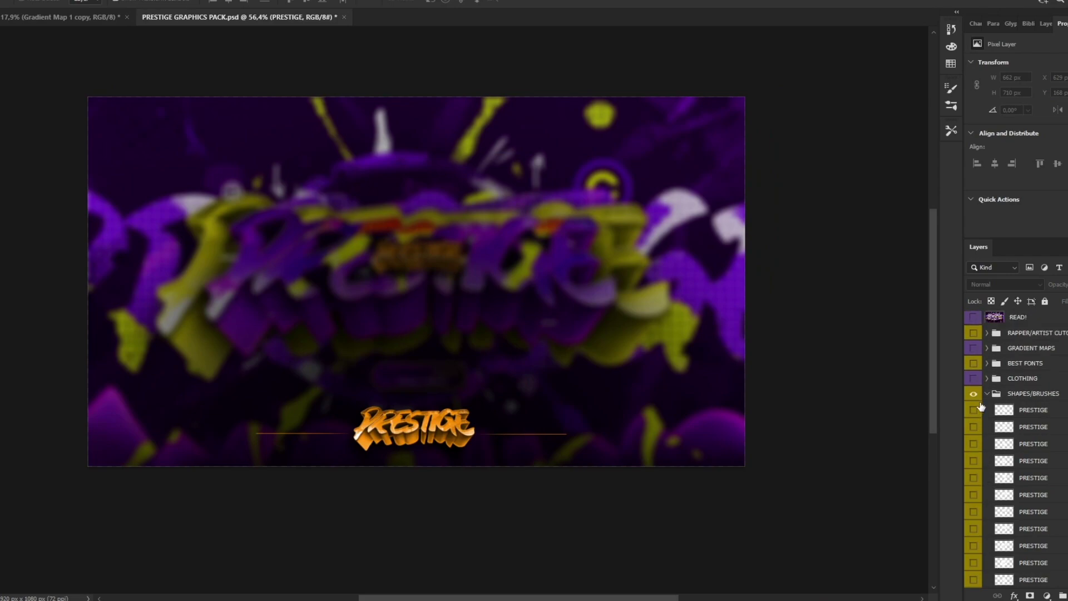
pyautogui.click(987, 393)
pyautogui.click(974, 394)
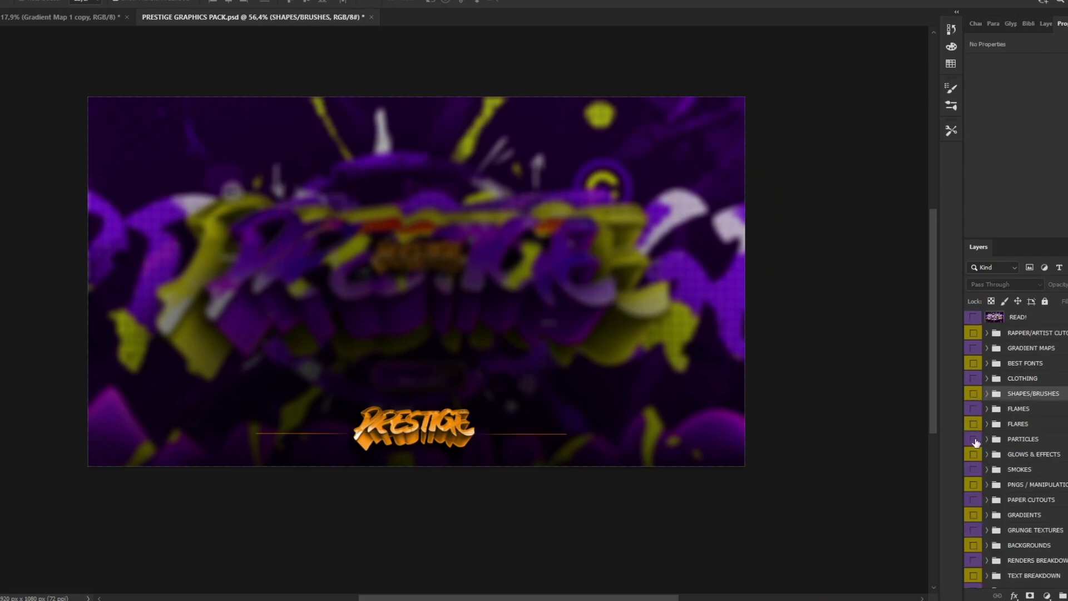
# Step: Preview the first three flames in the FLAMES group and copy the second one
pyautogui.click(987, 409)
pyautogui.scroll(-1, 976, 443)
pyautogui.click(973, 428)
pyautogui.click(972, 428)
pyautogui.click(973, 409)
pyautogui.click(973, 409)
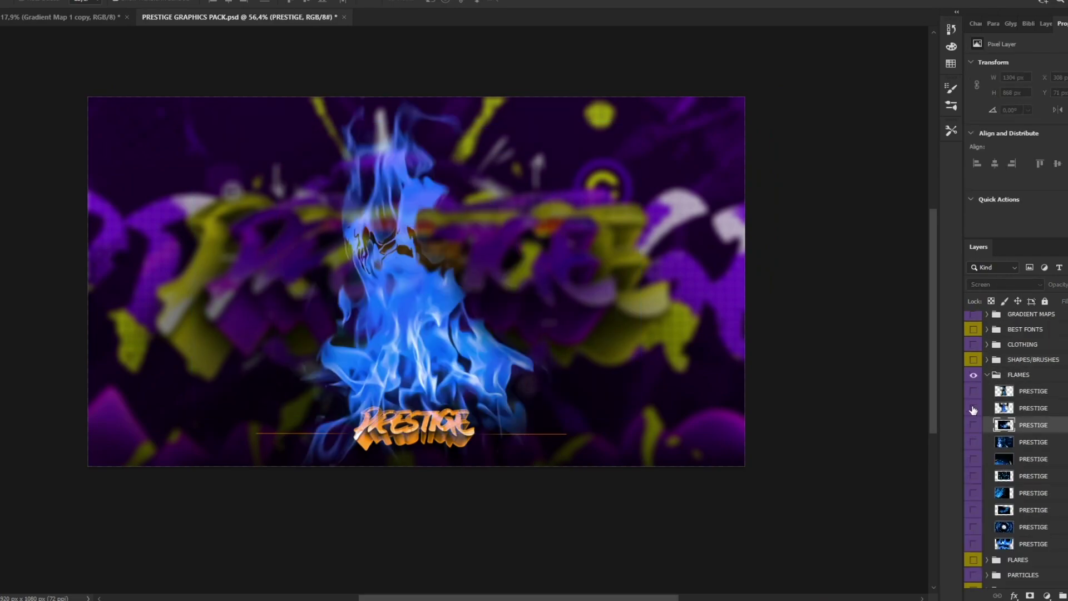
pyautogui.click(973, 408)
pyautogui.click(973, 391)
pyautogui.click(973, 391)
pyautogui.click(973, 408)
pyautogui.click(973, 408)
pyautogui.click(973, 391)
pyautogui.click(973, 391)
pyautogui.click(973, 408)
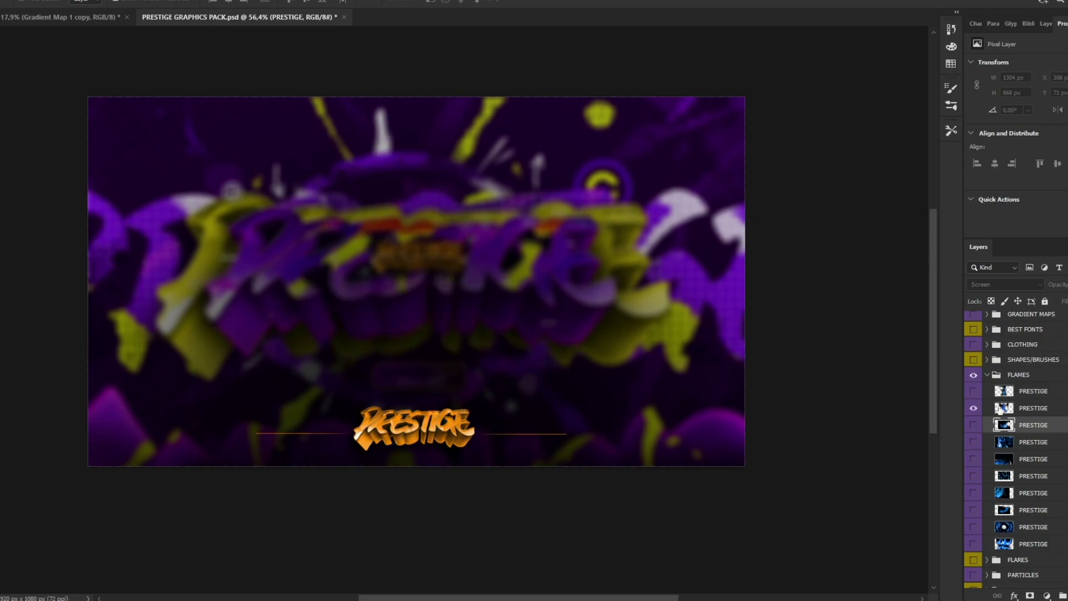
pyautogui.click(1001, 409)
# Step: Paste the blue flame into the banner above the background layer, then enlarge, rotate and place it over the lower-left area
pyautogui.click(34, 16)
pyautogui.click(1032, 518)
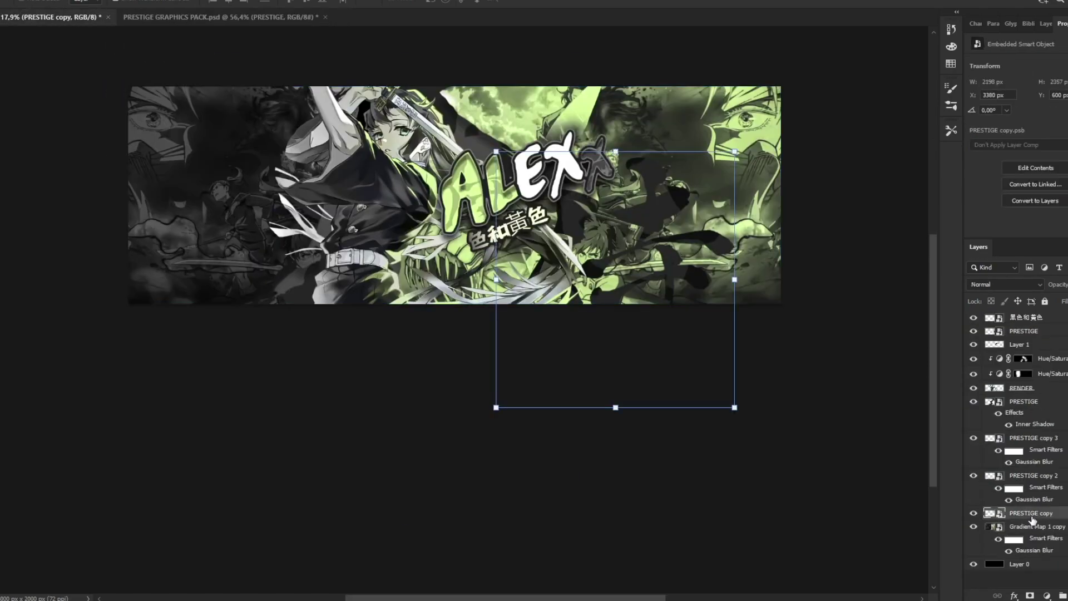
pyautogui.click(1026, 528)
pyautogui.hotkey('ctrl', 'v')
pyautogui.moveTo(509, 196); pyautogui.dragTo(384, 274)
pyautogui.moveTo(418, 274); pyautogui.dragTo(356, 349)
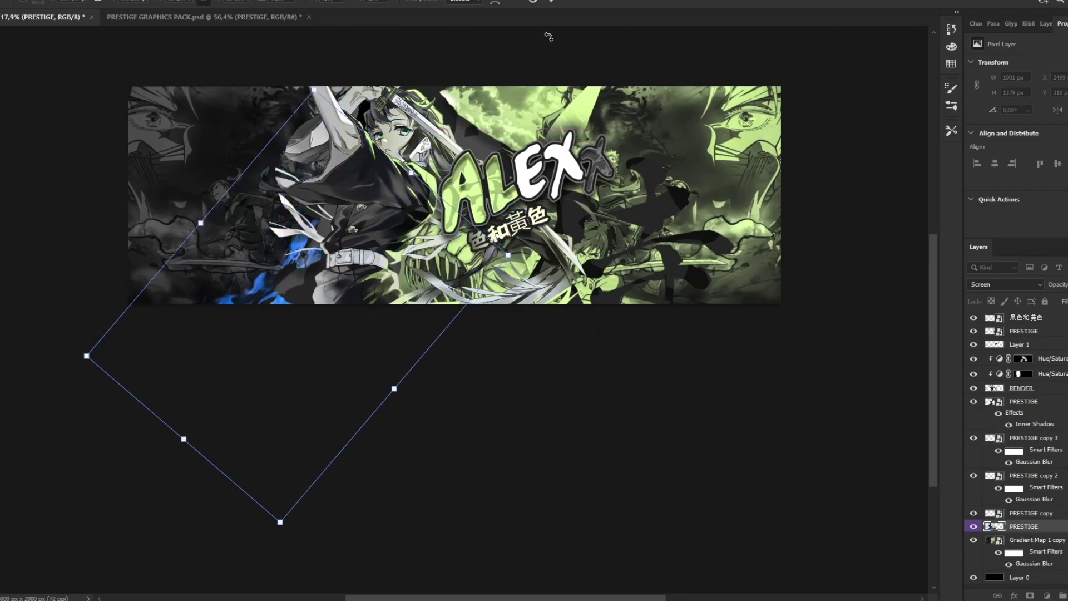
pyautogui.click(551, 2)
# Step: Desaturate the pasted flame completely with a saturation of -100
pyautogui.hotkey('ctrl', 'u')
pyautogui.moveTo(699, 284); pyautogui.dragTo(573, 277)
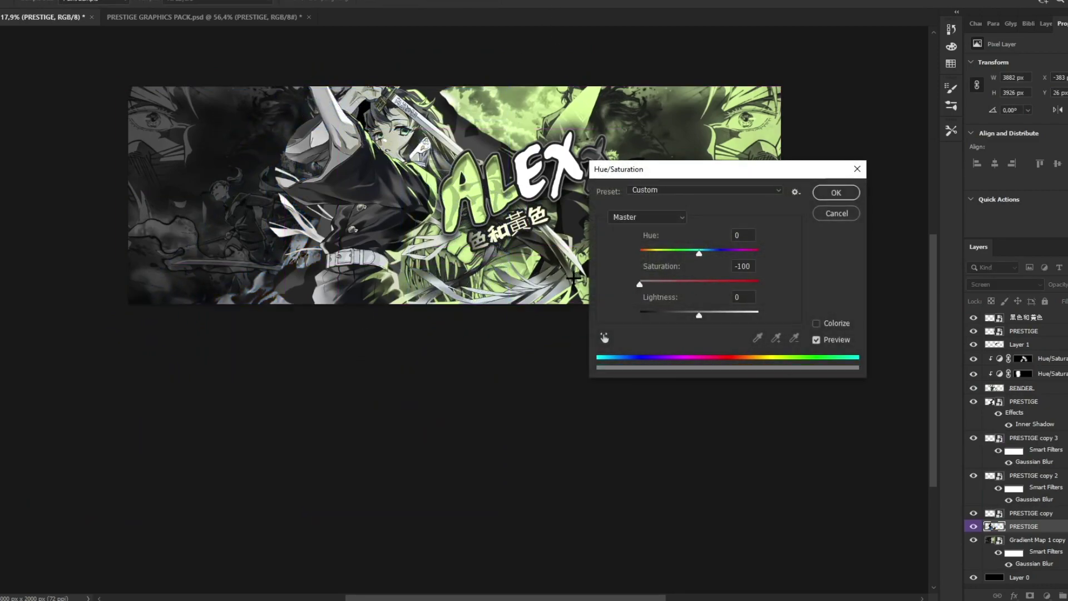
pyautogui.click(836, 192)
# Step: Duplicate the grey flame and place the copy at the banner's lower-right edge
pyautogui.hotkey('ctrl', 'j')
pyautogui.hotkey('ctrl', 't')
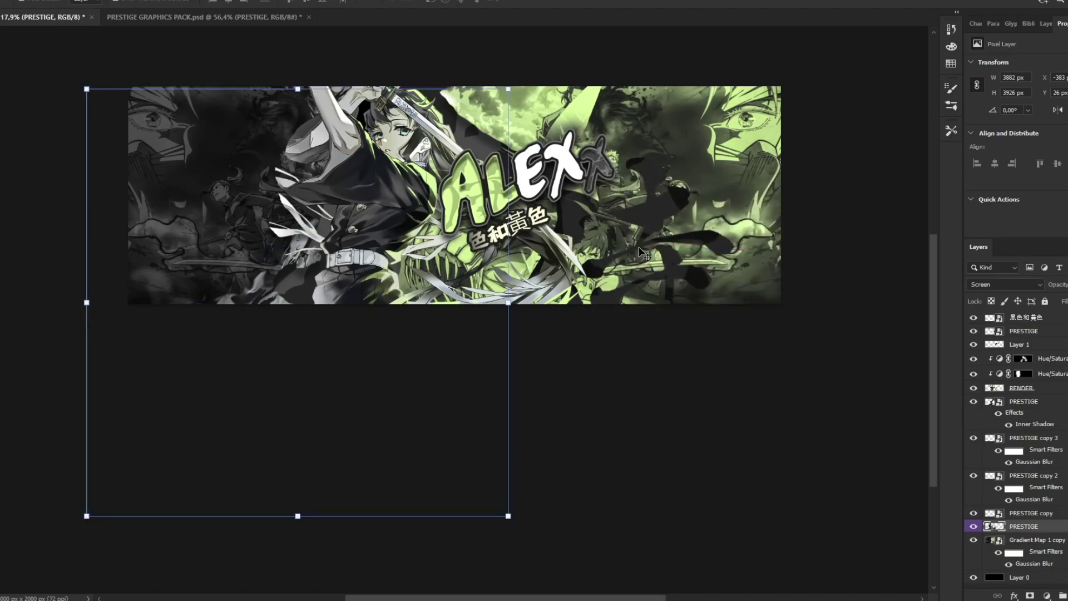
pyautogui.moveTo(339, 351); pyautogui.dragTo(770, 351)
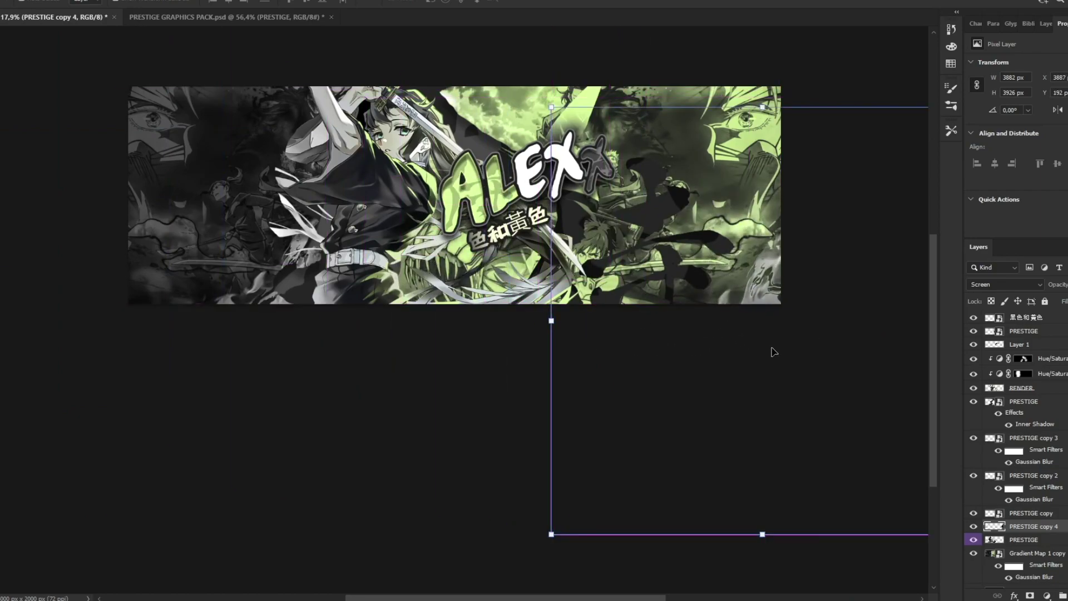
pyautogui.press('Return')
# Step: Colorize the lower-right flame copy light green with Hue/Saturation
pyautogui.hotkey('ctrl', 'u')
pyautogui.moveTo(726, 179); pyautogui.dragTo(962, 201)
pyautogui.click(1053, 345)
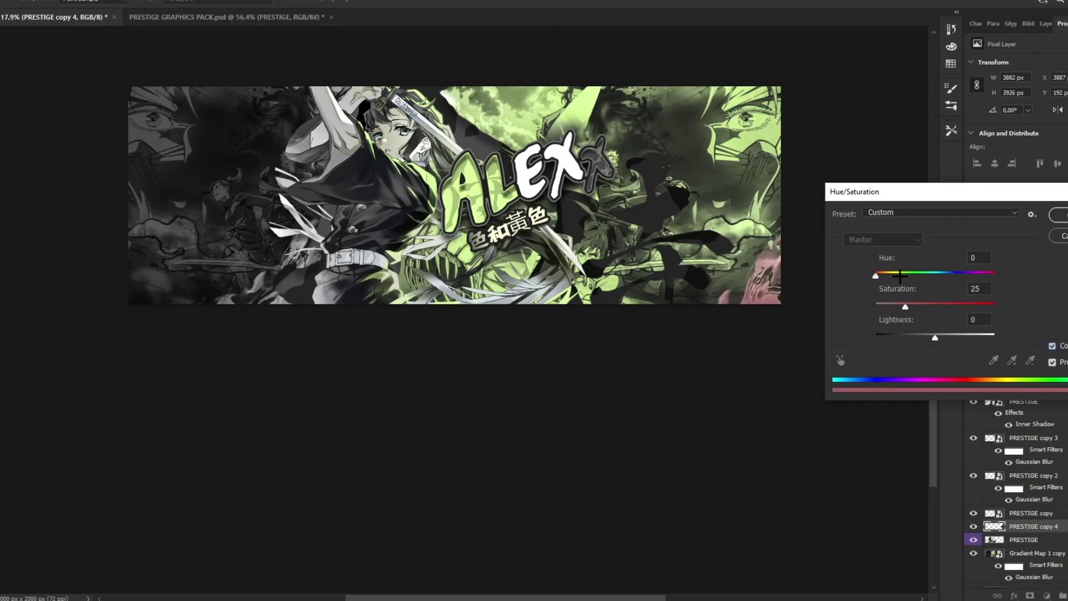
pyautogui.click(1061, 217)
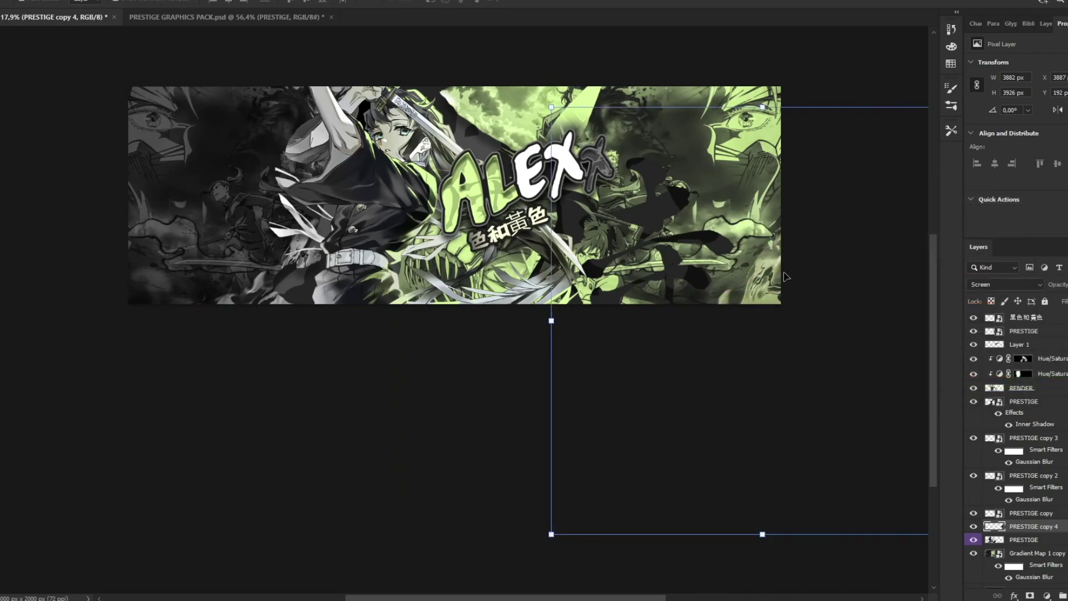
# Step: Duplicate the green flame and place the copy in the upper area behind the ALEXX title
pyautogui.moveTo(785, 277); pyautogui.dragTo(611, 137)
pyautogui.moveTo(621, 161); pyautogui.dragTo(557, 329)
pyautogui.moveTo(773, 119)
pyautogui.mouseDown()
pyautogui.moveTo(612, 108)
pyautogui.moveTo(584, 144)
pyautogui.moveTo(593, 148)
pyautogui.mouseUp()
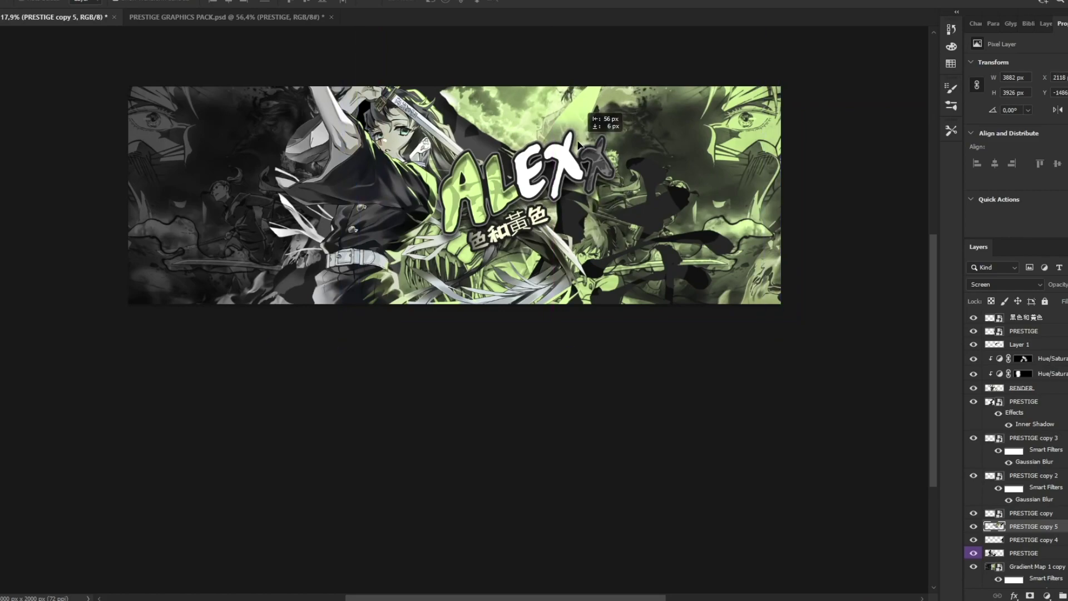
# Step: Switch to the Brush tool with a 604 px tip and inspect the character and title up close
pyautogui.press('b')
pyautogui.rightClick(603, 234)
pyautogui.moveTo(518, 237); pyautogui.dragTo(539, 223)
pyautogui.click(665, 302)
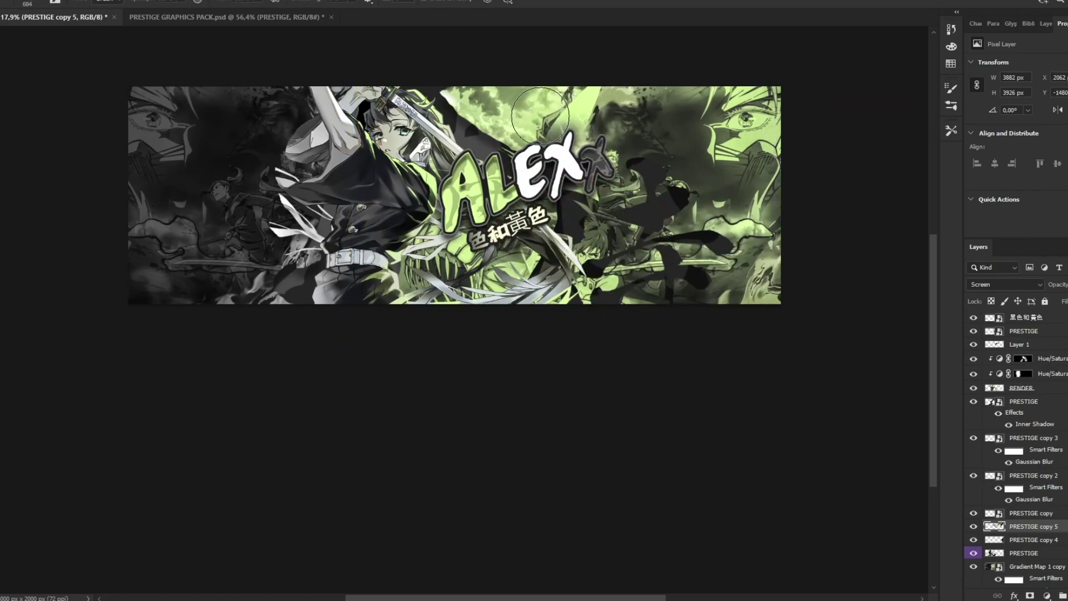
pyautogui.moveTo(424, 146); pyautogui.dragTo(483, 142)
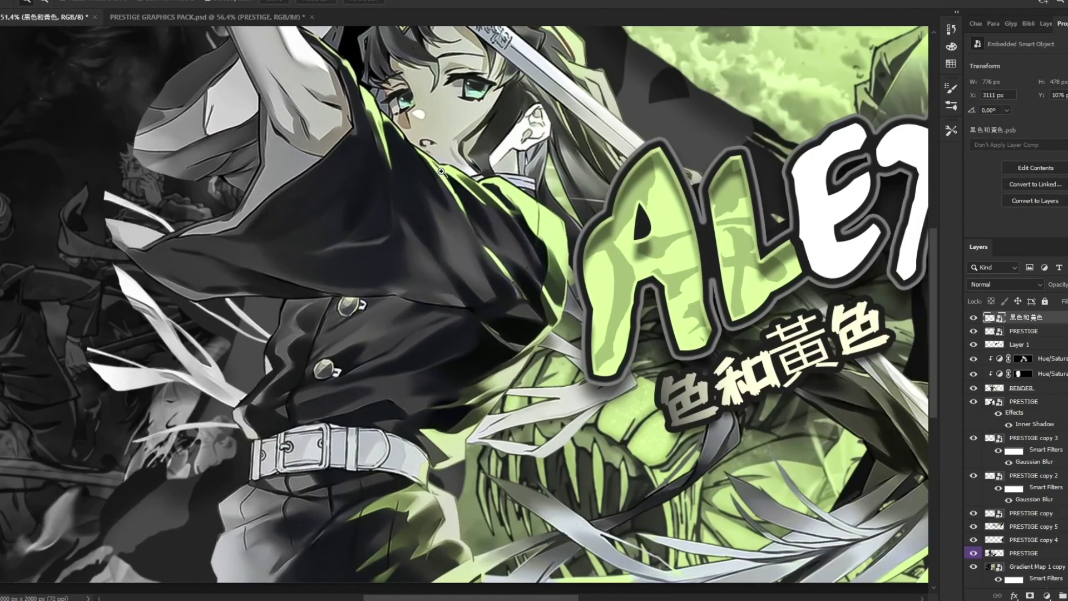
pyautogui.moveTo(491, 181); pyautogui.dragTo(443, 183)
pyautogui.moveTo(531, 189)
pyautogui.mouseDown()
pyautogui.moveTo(555, 189)
pyautogui.moveTo(476, 194)
pyautogui.moveTo(532, 188)
pyautogui.mouseUp()
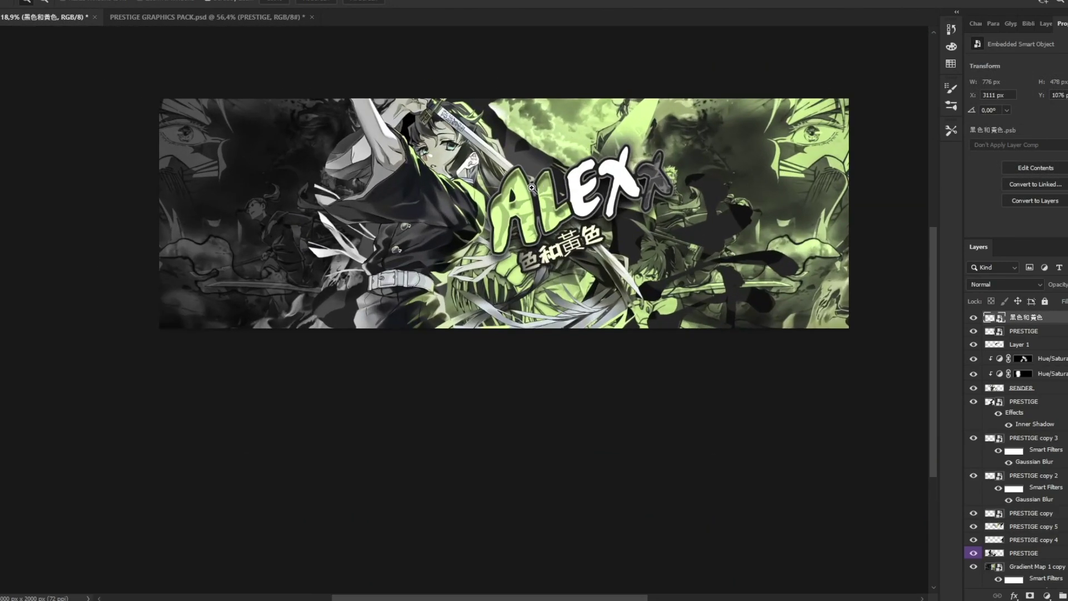
# Step: Preview more flame layers in the FLAMES group of PRESTIGE GRAPHICS PACK.psd, ending on the second flame
pyautogui.click(197, 19)
pyautogui.press('v')
pyautogui.scroll(-2, 972, 473)
pyautogui.click(972, 411)
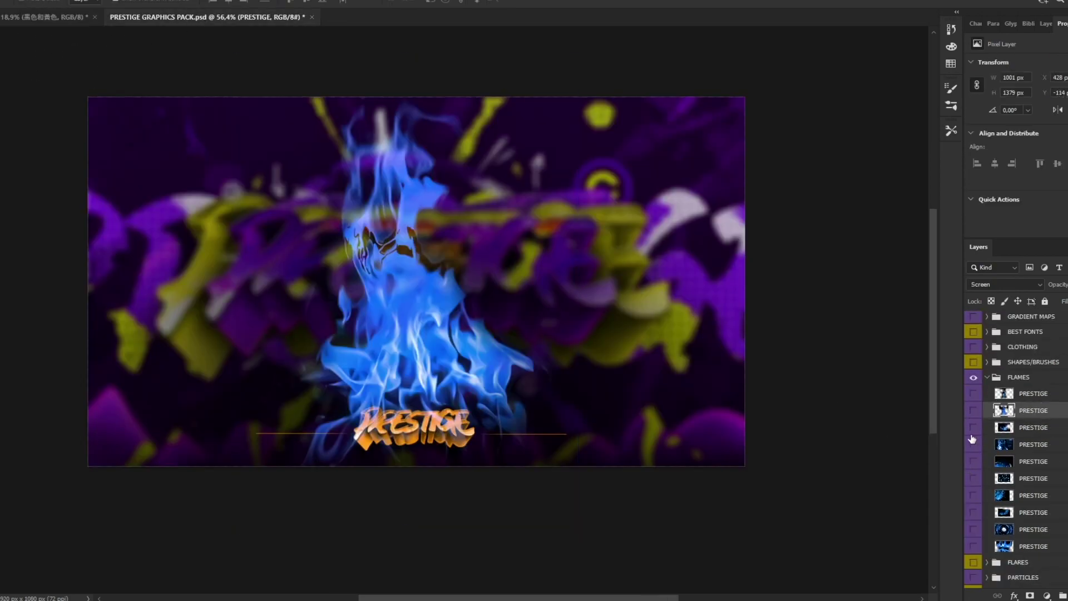
pyautogui.click(973, 463)
pyautogui.click(973, 463)
pyautogui.click(972, 446)
pyautogui.click(973, 445)
pyautogui.click(971, 428)
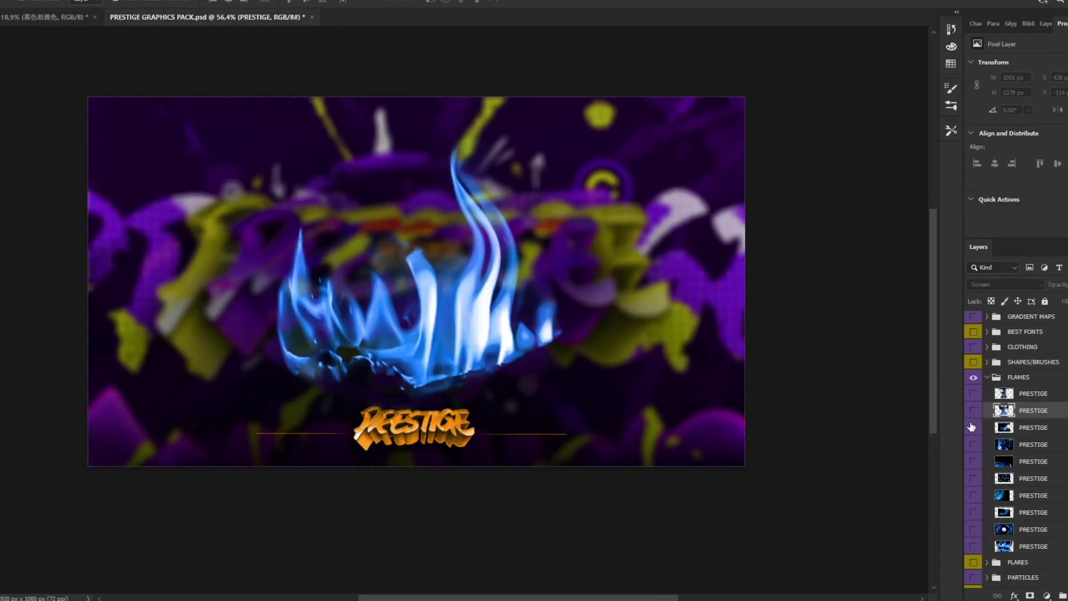
pyautogui.click(970, 428)
pyautogui.click(970, 412)
# Step: Paste the blue flame above all banner layers, then enlarge, rotate and place it at the lower left beside the character's belt
pyautogui.click(8, 16)
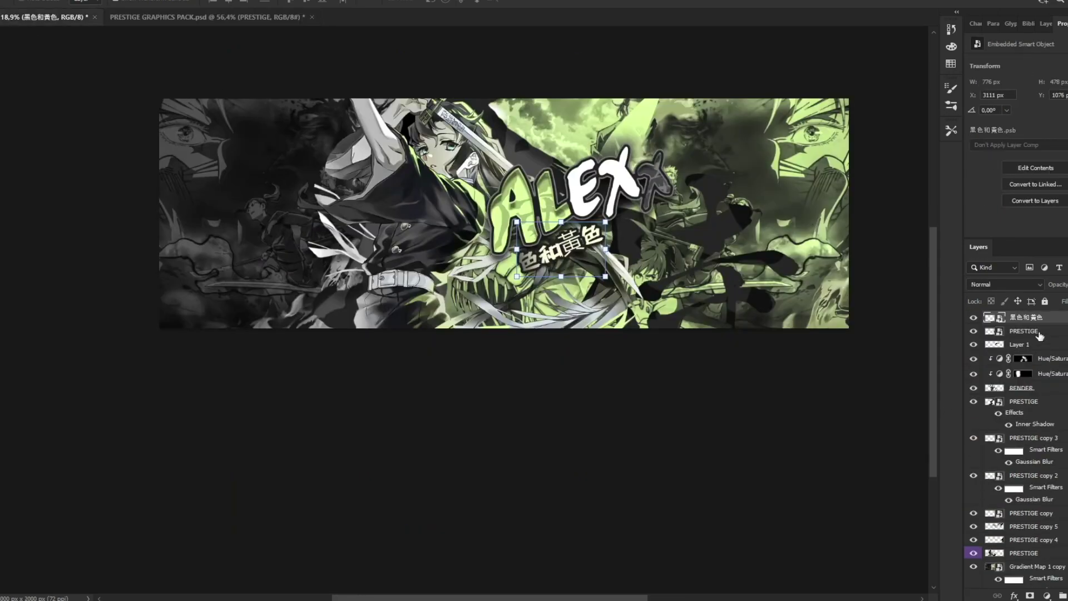
pyautogui.hotkey('ctrl', 'v')
pyautogui.moveTo(561, 214); pyautogui.dragTo(694, 215)
pyautogui.moveTo(590, 220); pyautogui.dragTo(275, 309)
pyautogui.moveTo(400, 267); pyautogui.dragTo(388, 369)
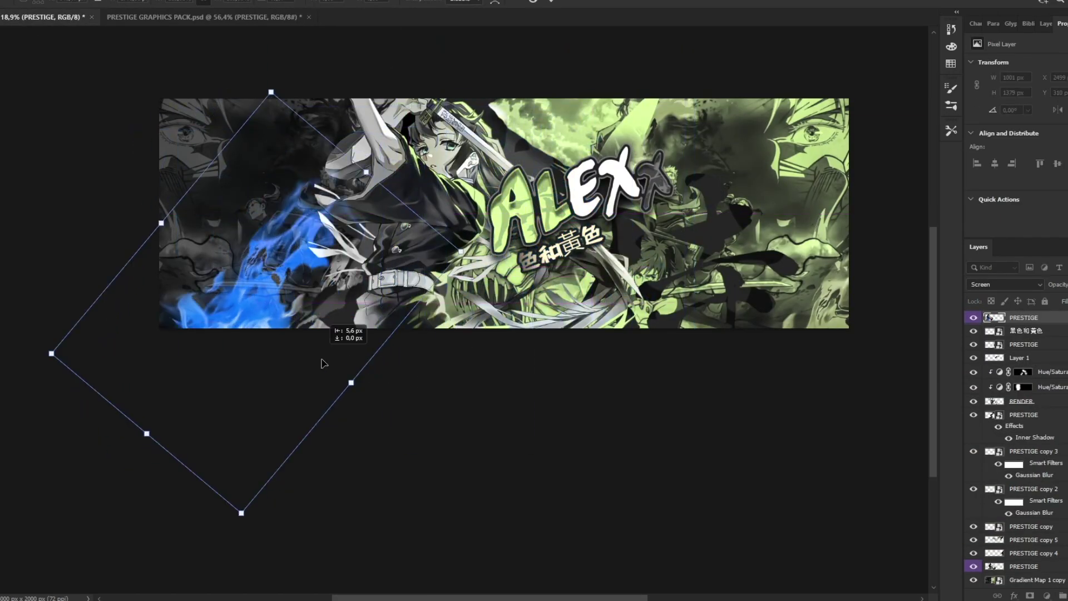
pyautogui.moveTo(324, 362); pyautogui.dragTo(360, 426)
pyautogui.click(552, 2)
pyautogui.press('Return')
# Step: Set the new flame's saturation to -100 and reduce its lightness
pyautogui.hotkey('ctrl', 'u')
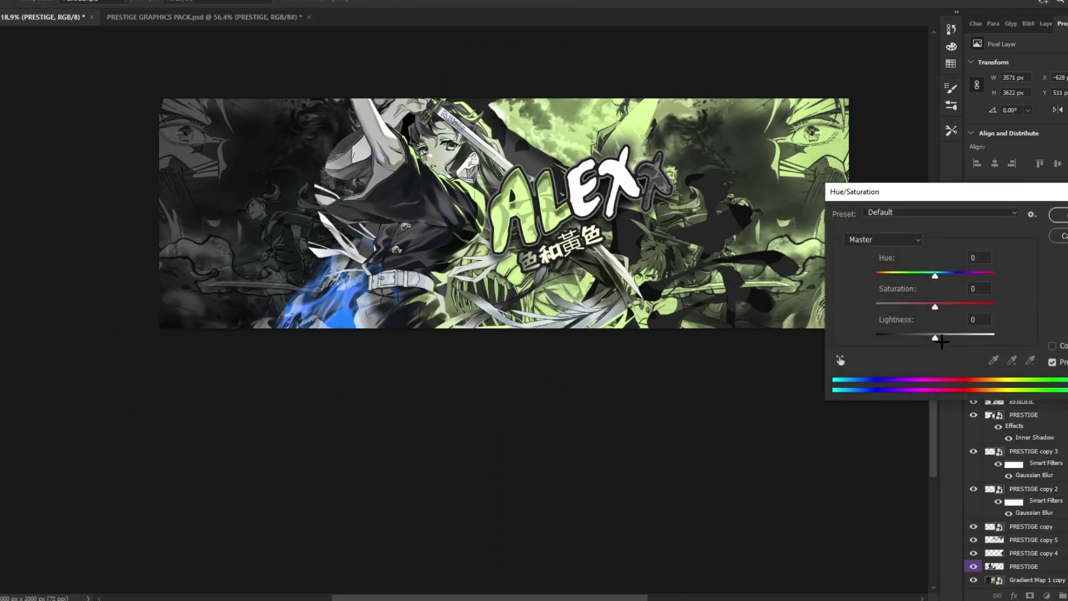
pyautogui.moveTo(912, 308); pyautogui.dragTo(752, 289)
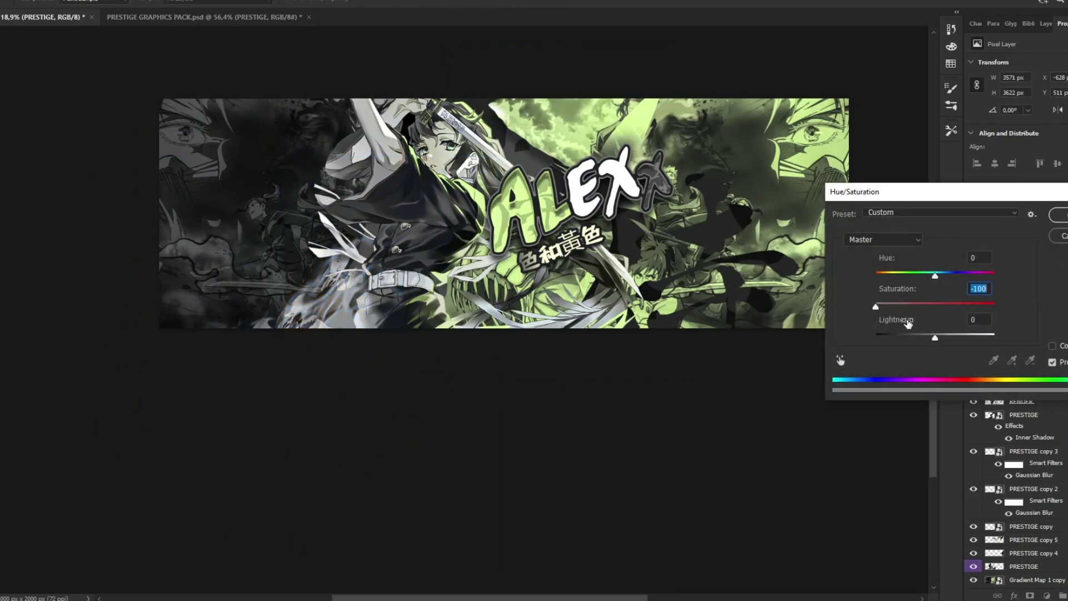
pyautogui.moveTo(935, 337); pyautogui.dragTo(913, 333)
pyautogui.click(1058, 215)
# Step: Move the grey flame further down and left, and soften it with an 8.8-pixel Gaussian Blur
pyautogui.moveTo(377, 357); pyautogui.dragTo(327, 367)
pyautogui.click(119, 1)
pyautogui.moveTo(170, 139)
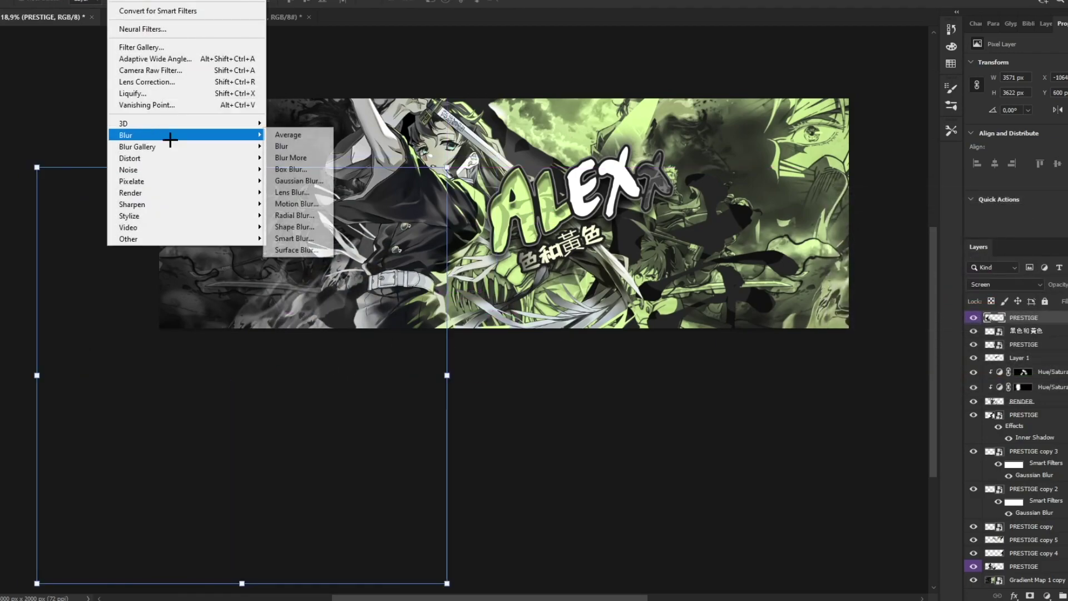
pyautogui.click(291, 169)
pyautogui.click(734, 89)
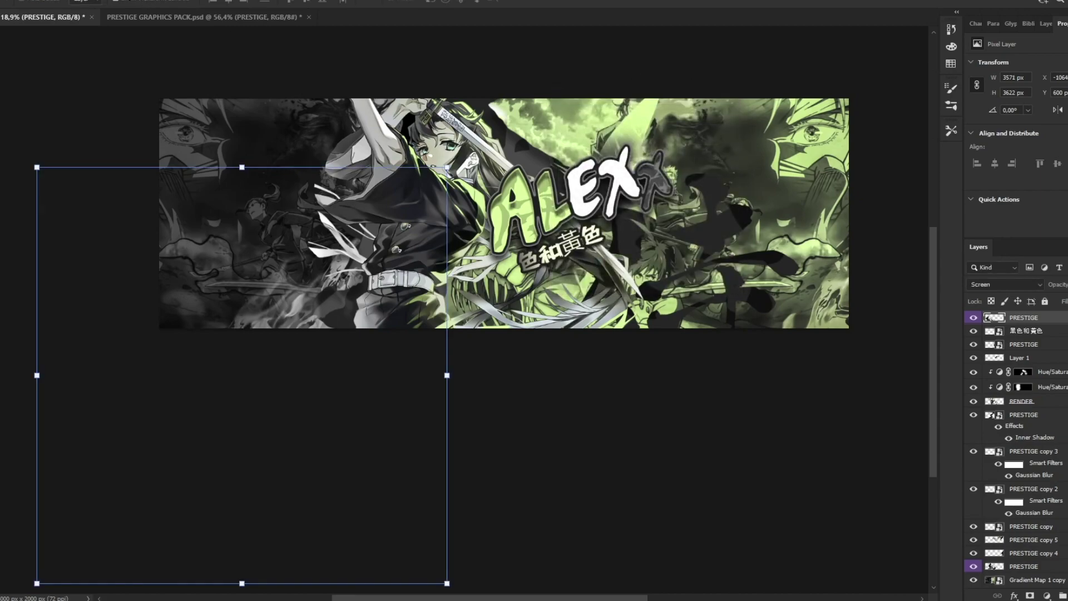
pyautogui.click(120, 0)
pyautogui.moveTo(170, 139)
pyautogui.click(301, 177)
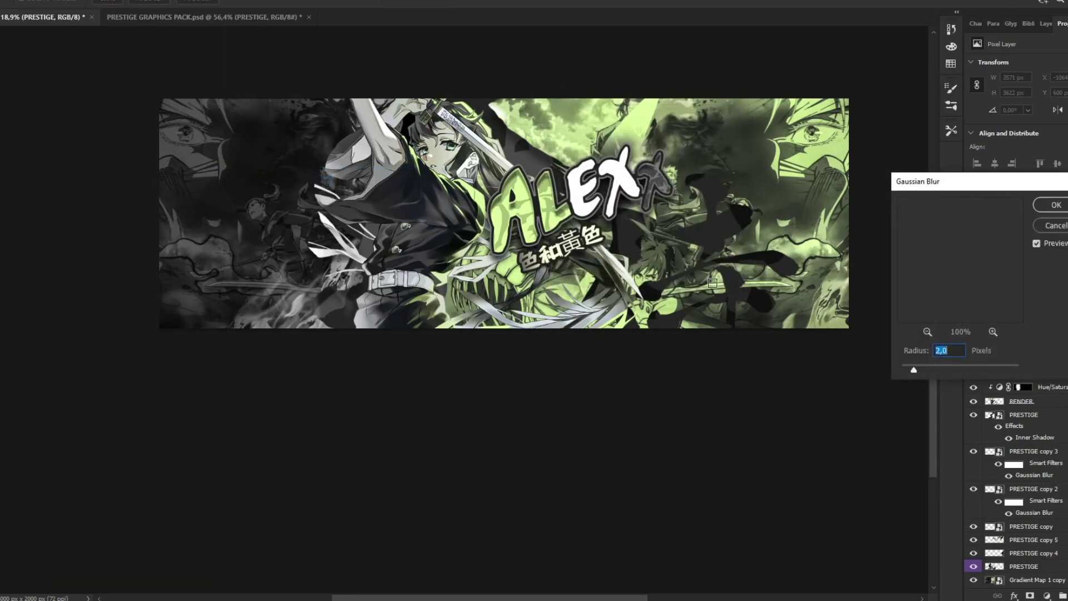
pyautogui.click(937, 366)
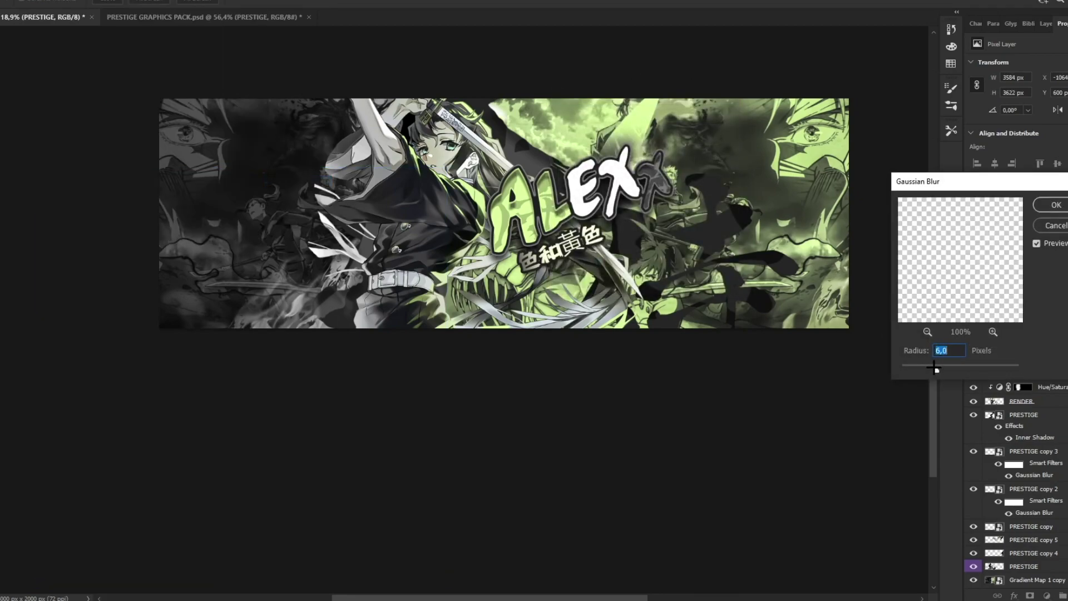
pyautogui.click(1056, 205)
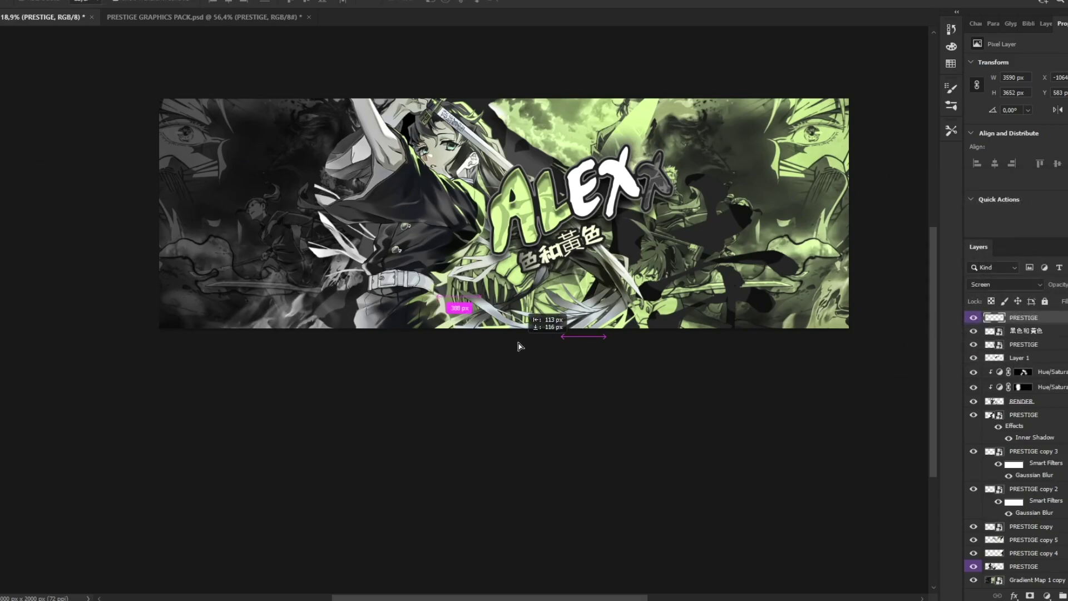
# Step: Create a new empty layer above all others and set up a soft 367 px brush with 0% hardness
pyautogui.press('z')
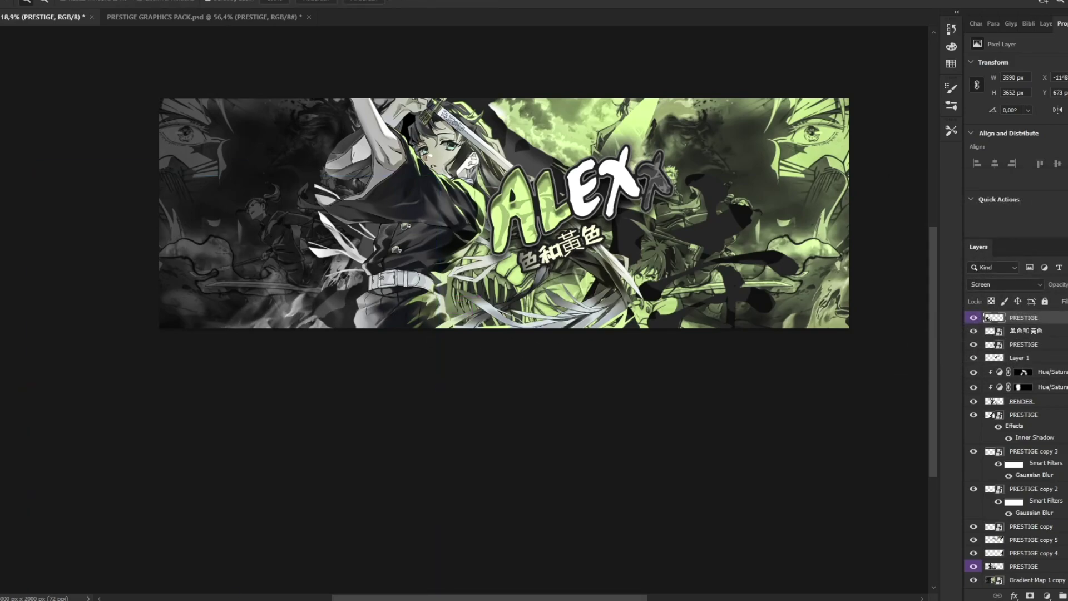
pyautogui.click(612, 161)
pyautogui.moveTo(612, 161); pyautogui.dragTo(553, 171)
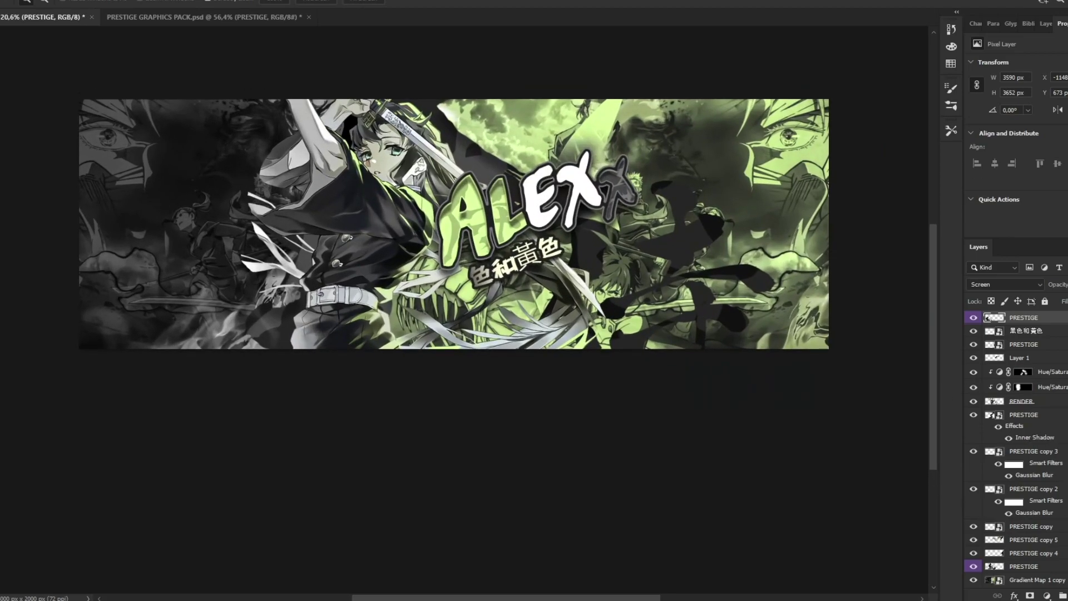
pyautogui.hotkey('ctrl', 'shift', 'alt', 'n')
pyautogui.press('b')
pyautogui.moveTo(346, 269); pyautogui.dragTo(292, 270)
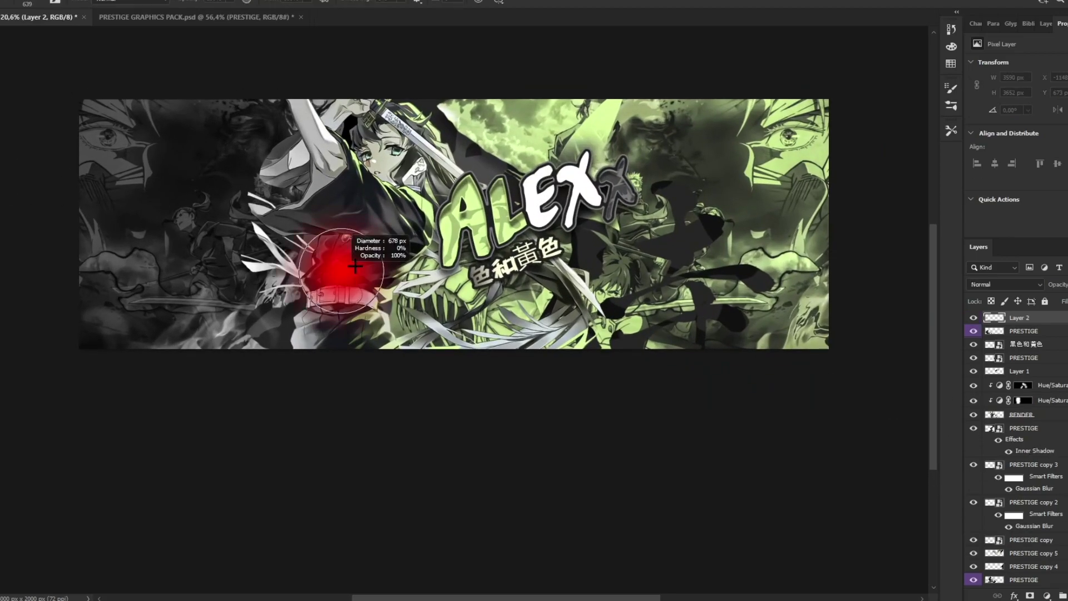
pyautogui.moveTo(481, 200); pyautogui.dragTo(445, 198)
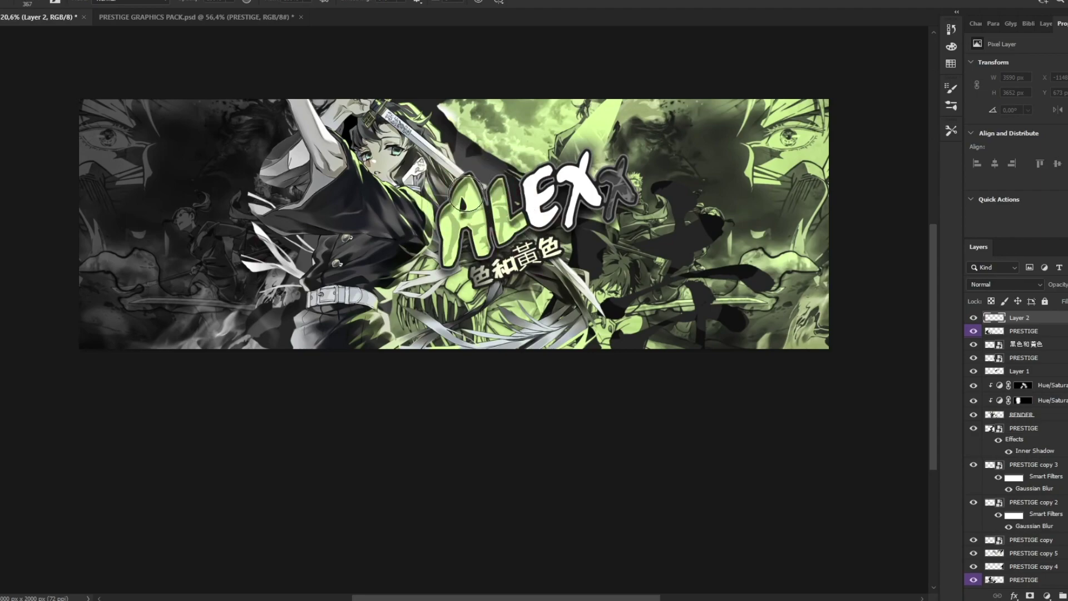
# Step: Dab soft glows in colours sampled from the artwork over the letters of the ALEXX title
pyautogui.click(465, 193)
pyautogui.click(502, 232)
pyautogui.keyDown('alt'); pyautogui.click(583, 183); pyautogui.keyUp('alt')
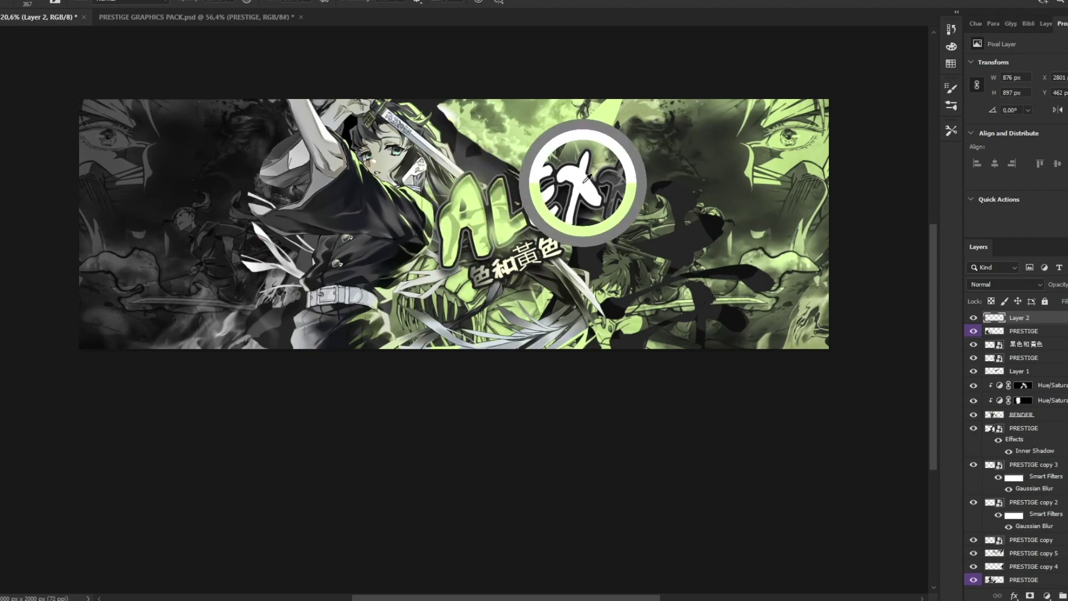
pyautogui.click(573, 170)
pyautogui.keyDown('alt'); pyautogui.click(629, 198); pyautogui.keyUp('alt')
pyautogui.click(626, 198)
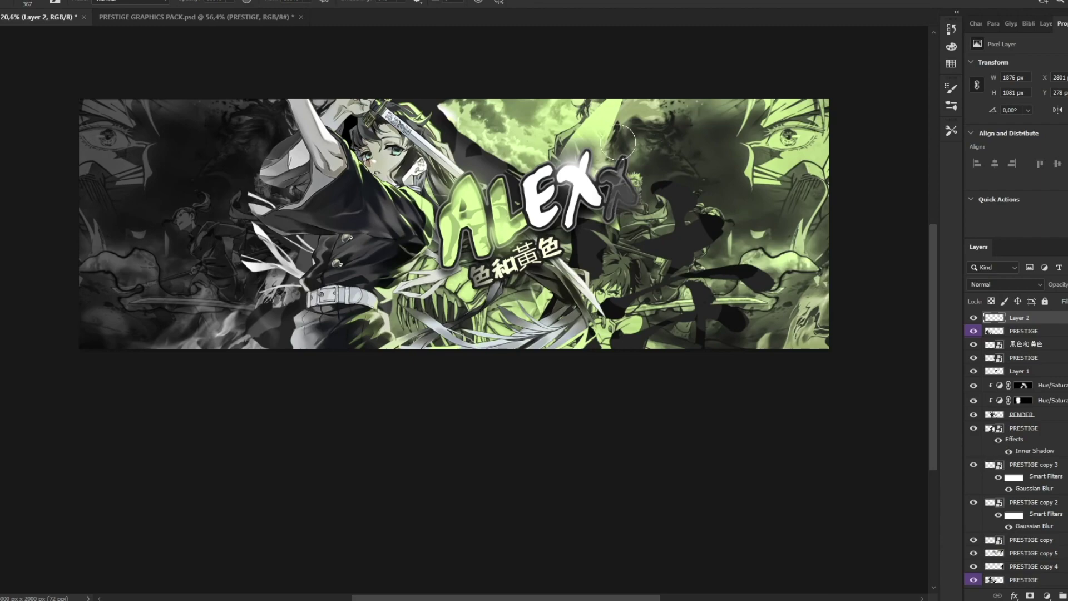
# Step: Dab sampled green glows above the title, on the green face's mask, below it, and on the clothing under the kanji subtitle
pyautogui.keyDown('alt'); pyautogui.click(597, 124); pyautogui.keyUp('alt')
pyautogui.moveTo(596, 124); pyautogui.dragTo(602, 122)
pyautogui.click(600, 118)
pyautogui.keyDown('alt'); pyautogui.click(747, 160); pyautogui.keyUp('alt')
pyautogui.click(767, 178)
pyautogui.click(766, 178)
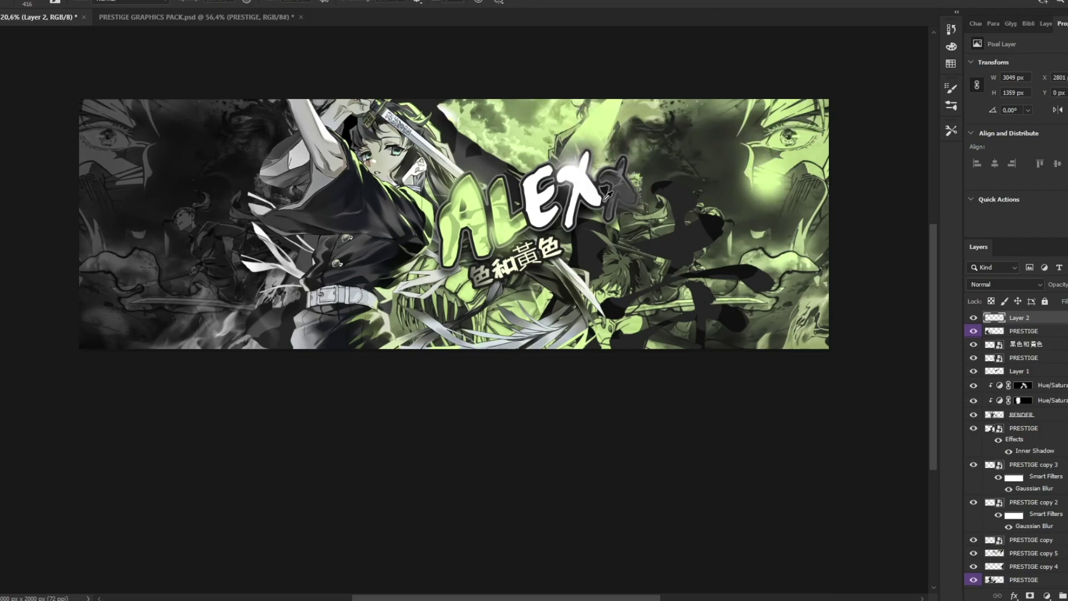
pyautogui.click(774, 266)
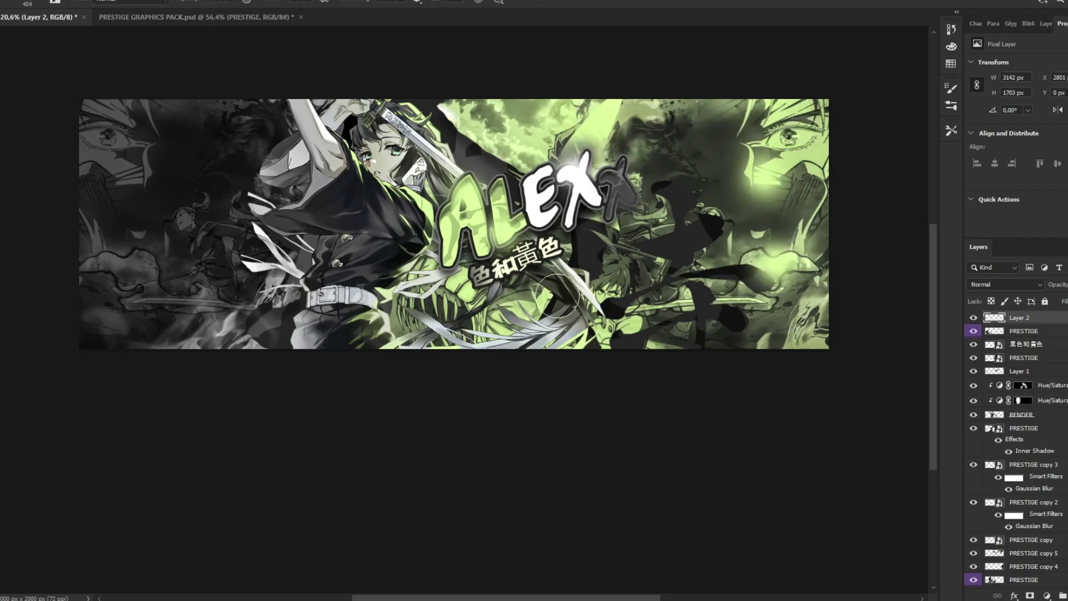
pyautogui.click(524, 309)
# Step: Sample a light grey and dab soft glows over the character's white ribbons and raised sleeve
pyautogui.keyDown('alt'); pyautogui.click(354, 289); pyautogui.keyUp('alt')
pyautogui.keyDown('alt'); pyautogui.click(284, 261); pyautogui.keyUp('alt')
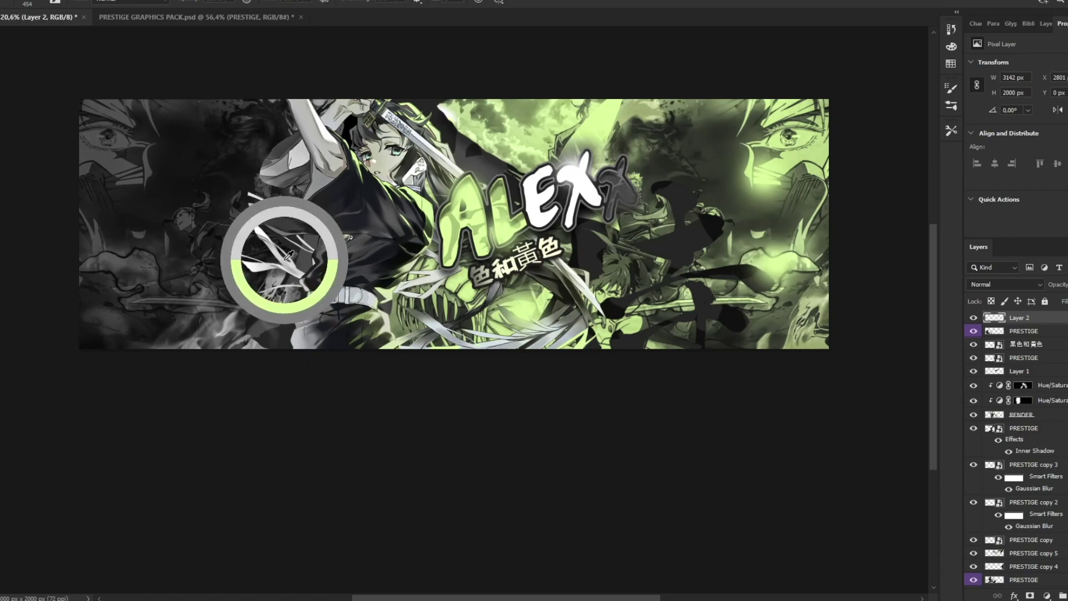
pyautogui.click(281, 256)
pyautogui.click(262, 209)
pyautogui.click(298, 162)
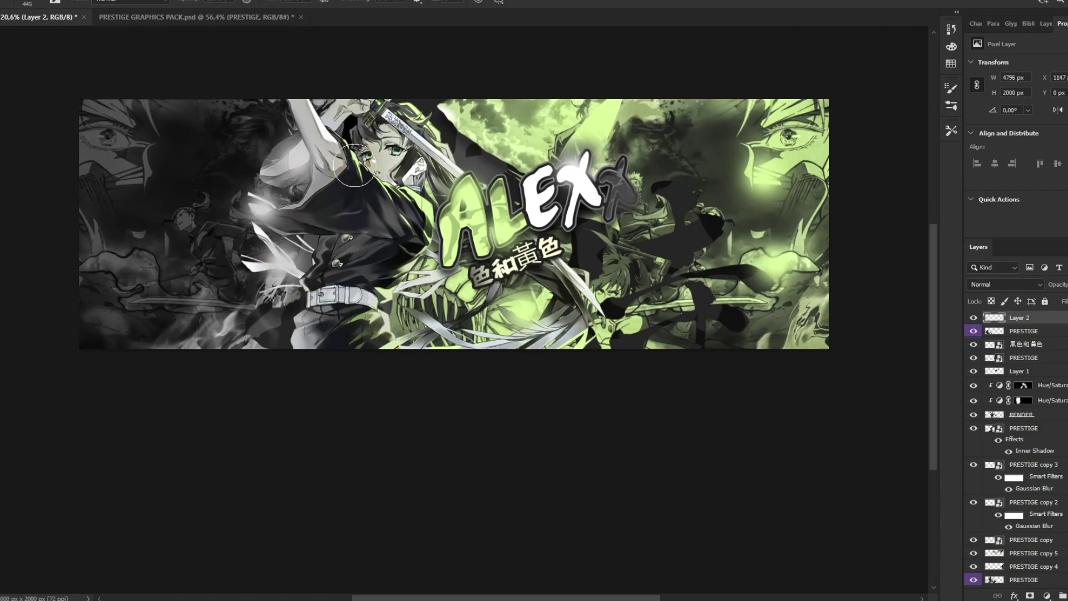
# Step: Dab soft glows beside the title's A, on the character's cheek, at the belt, and on the clothing below it
pyautogui.keyDown('alt'); pyautogui.rightClick(424, 206); pyautogui.keyUp('alt')
pyautogui.click(423, 207)
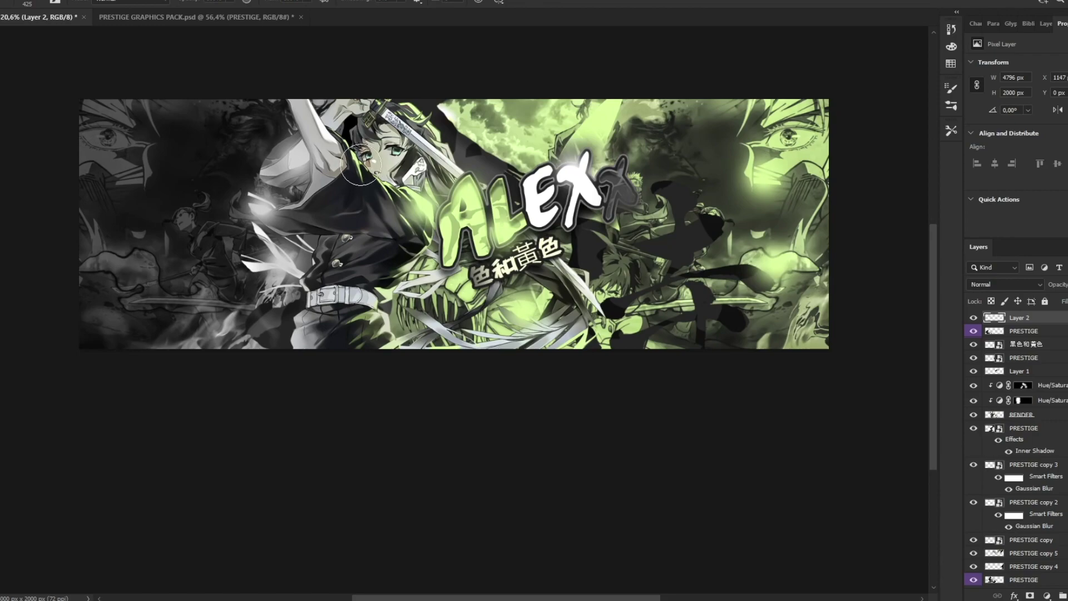
pyautogui.click(359, 164)
pyautogui.keyDown('alt'); pyautogui.rightClick(381, 270); pyautogui.keyUp('alt')
pyautogui.click(371, 296)
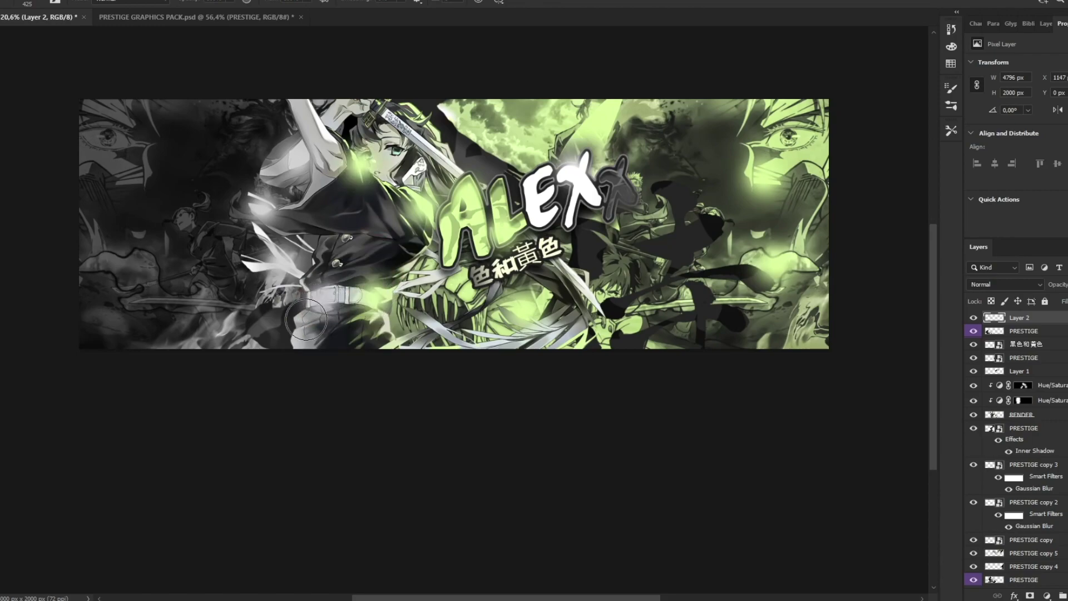
pyautogui.click(294, 331)
pyautogui.keyDown('alt'); pyautogui.rightClick(191, 250); pyautogui.keyUp('alt')
pyautogui.click(185, 222)
pyautogui.hotkey('ctrl', 'z')
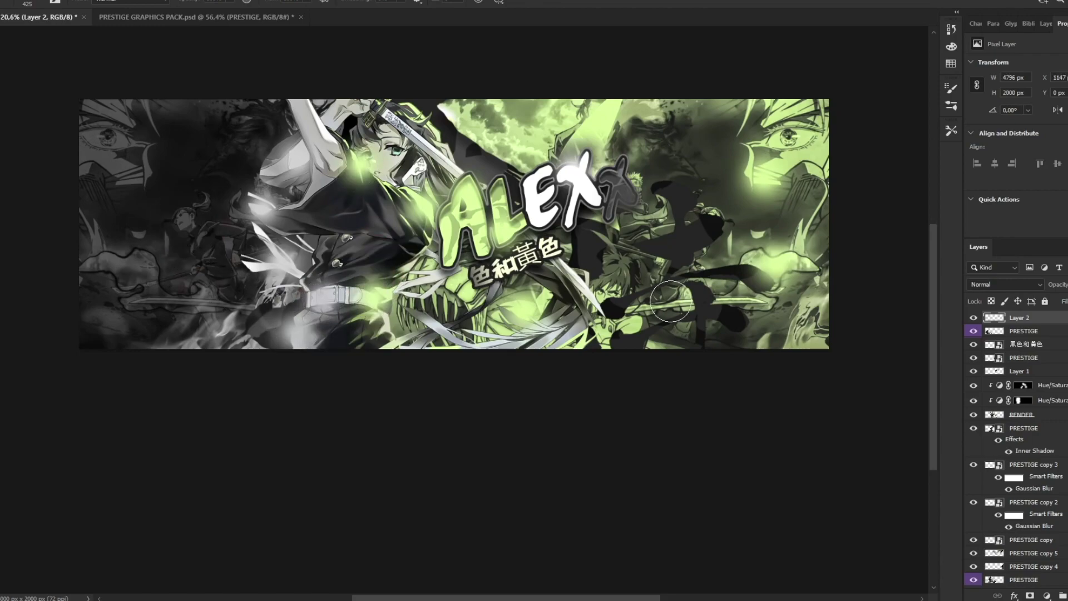
# Step: Dab further soft glows on the green swordsman below the title and beside the kanji subtitle
pyautogui.click(637, 320)
pyautogui.keyDown('alt'); pyautogui.rightClick(679, 179); pyautogui.keyUp('alt')
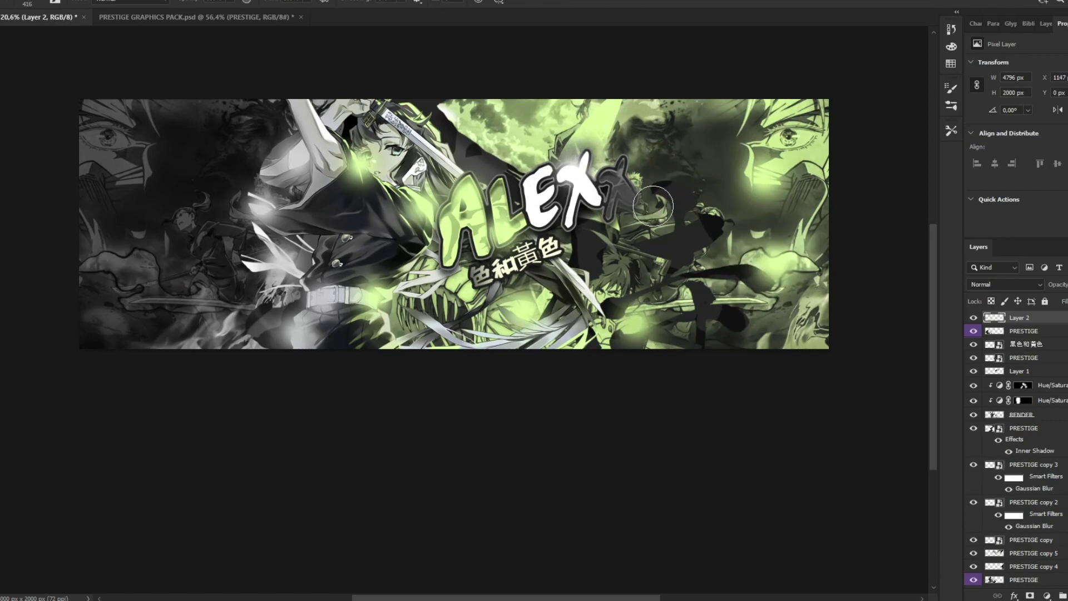
pyautogui.keyDown('alt'); pyautogui.rightClick(586, 259); pyautogui.keyUp('alt')
# Step: Set the glow layer's blend mode to Lighter Color and reduce its fill
pyautogui.click(1001, 285)
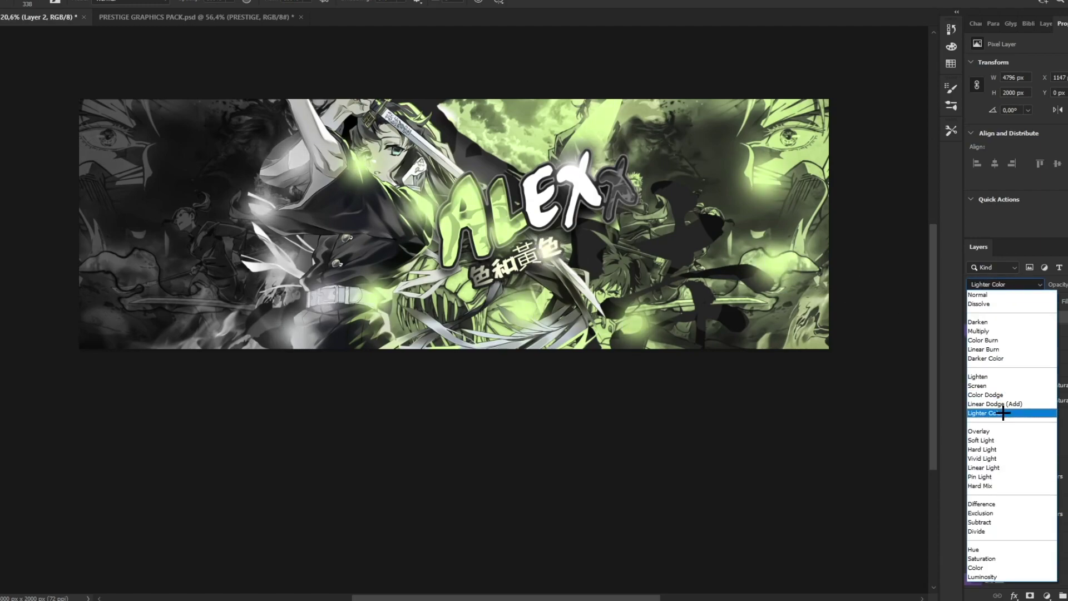
pyautogui.click(996, 413)
pyautogui.moveTo(1067, 299); pyautogui.dragTo(1060, 299)
# Step: Sample grey from the grey face in the background, dab a soft glow on its mask, and switch to the Move tool
pyautogui.keyDown('alt'); pyautogui.click(111, 163); pyautogui.keyUp('alt')
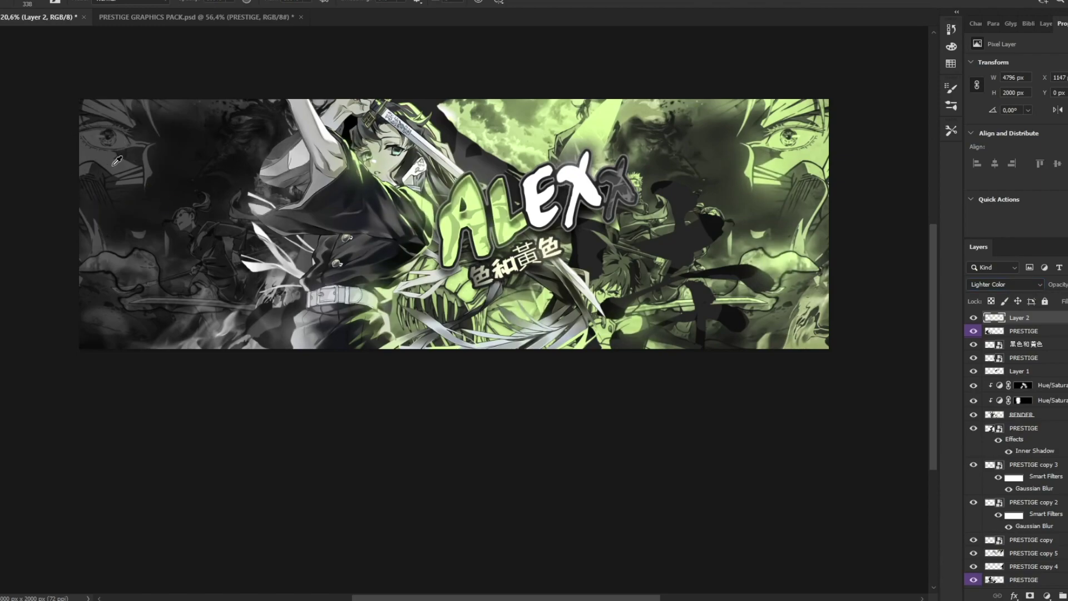
pyautogui.click(128, 171)
pyautogui.keyDown('alt'); pyautogui.rightClick(185, 224); pyautogui.keyUp('alt')
pyautogui.press('v')
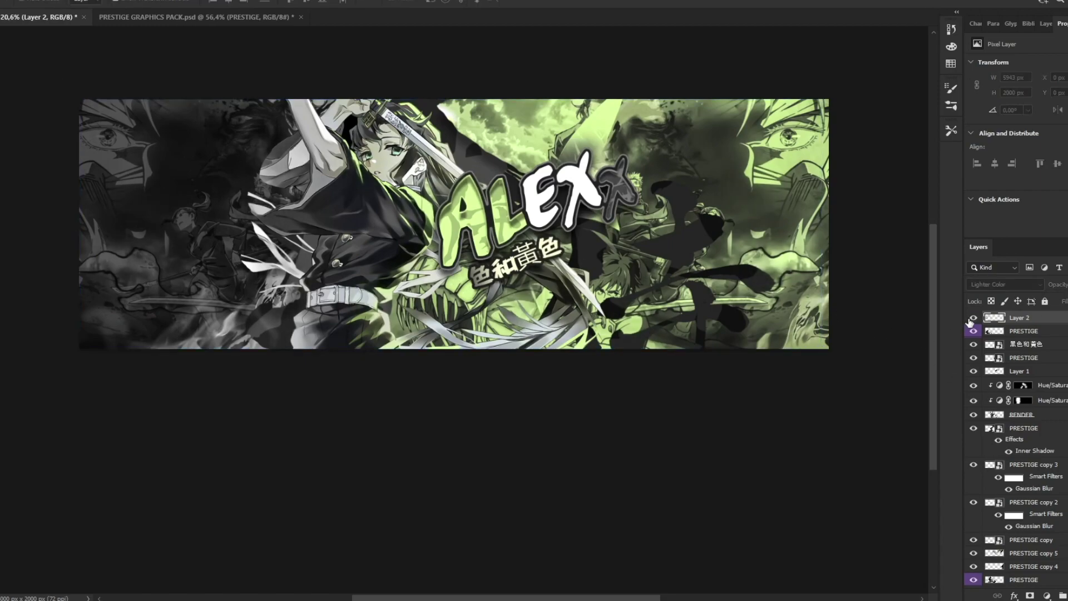
# Step: Group all layers from Layer 2 down to Layer 0 and stamp a merged copy above the group
pyautogui.scroll(-2, 1013, 429)
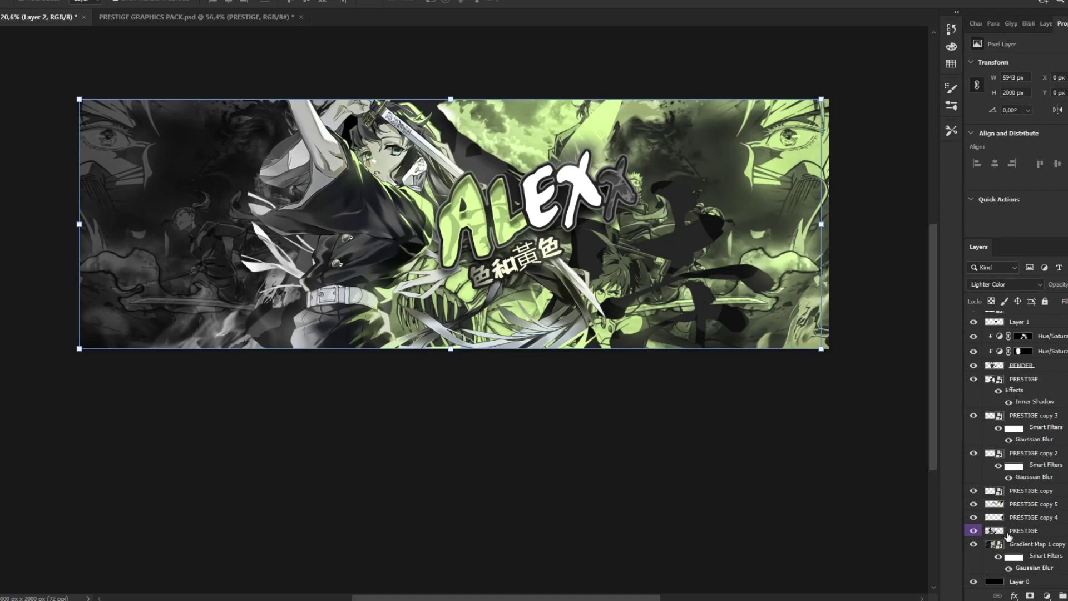
pyautogui.keyDown('shift'); pyautogui.click(1025, 584); pyautogui.keyUp('shift')
pyautogui.click(1060, 595)
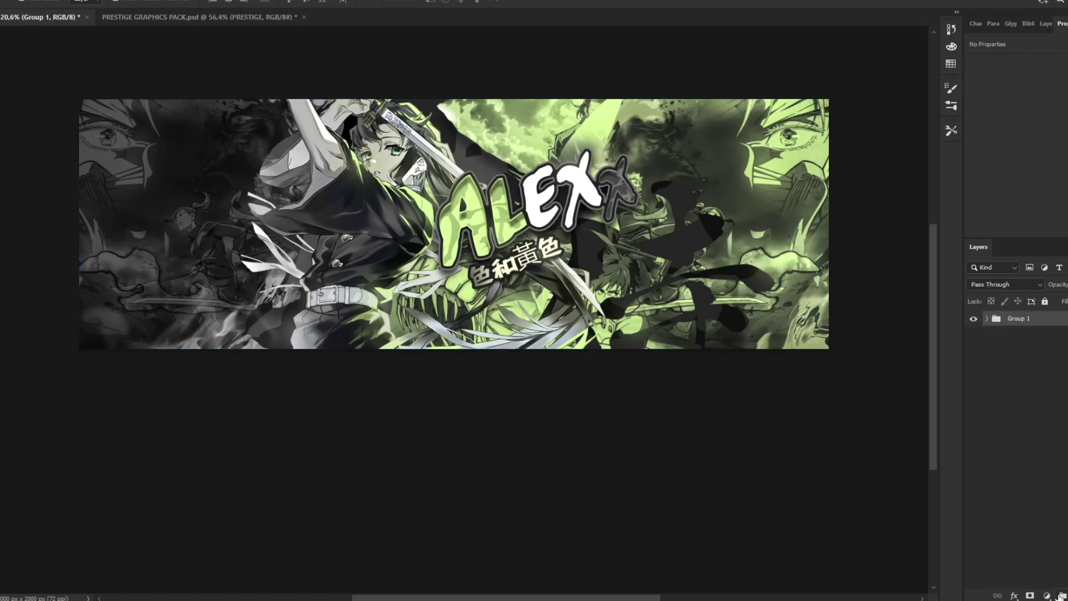
pyautogui.hotkey('ctrl', 'shift', 'alt', 'e')
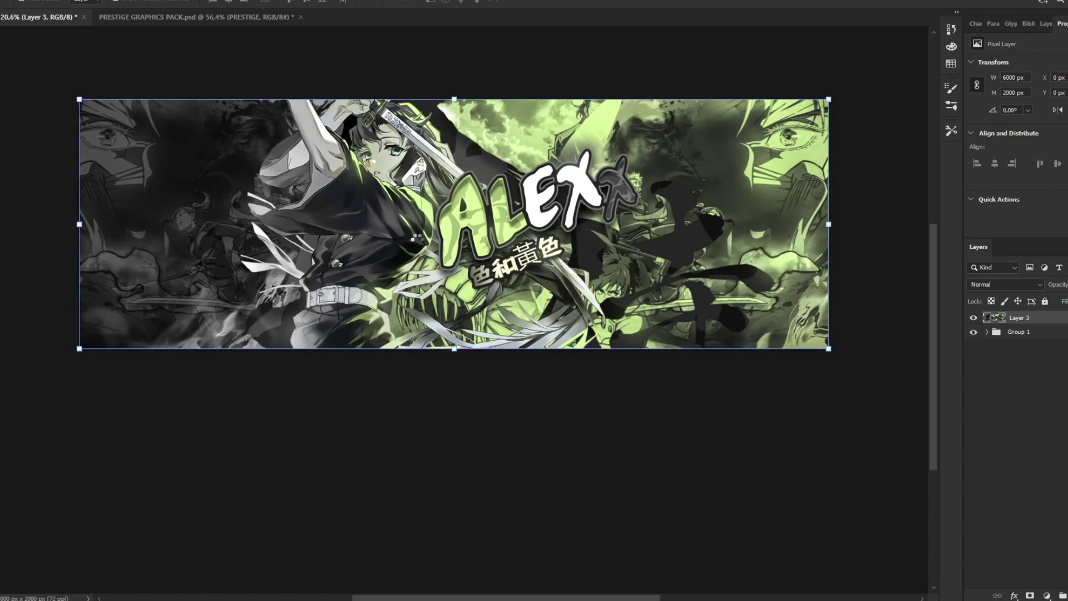
# Step: Open the Camera Raw Filter on the merged layer and fine-tune its Basic tone and clarity settings
pyautogui.hotkey('ctrl', 'shift', 'a')
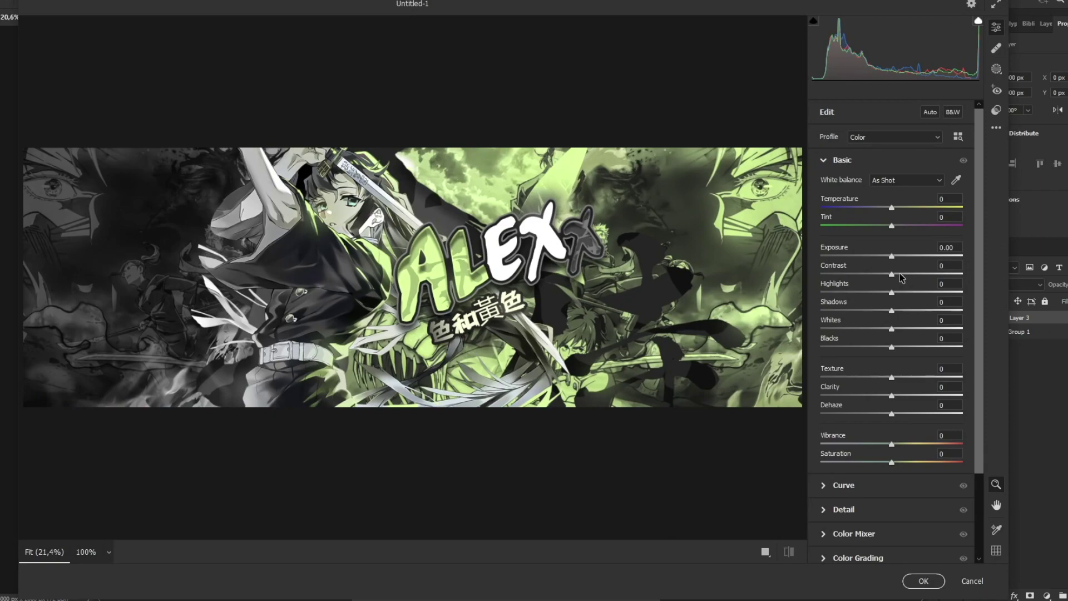
pyautogui.moveTo(893, 274); pyautogui.dragTo(893, 350)
pyautogui.doubleClick(890, 296)
pyautogui.moveTo(896, 394); pyautogui.dragTo(895, 443)
pyautogui.doubleClick(898, 393)
# Step: Set the Camera Raw curve to Highlights -2, Lights +4, Darks -1 and Shadows +5, and look over Color Grading
pyautogui.scroll(-2, 846, 453)
pyautogui.click(828, 431)
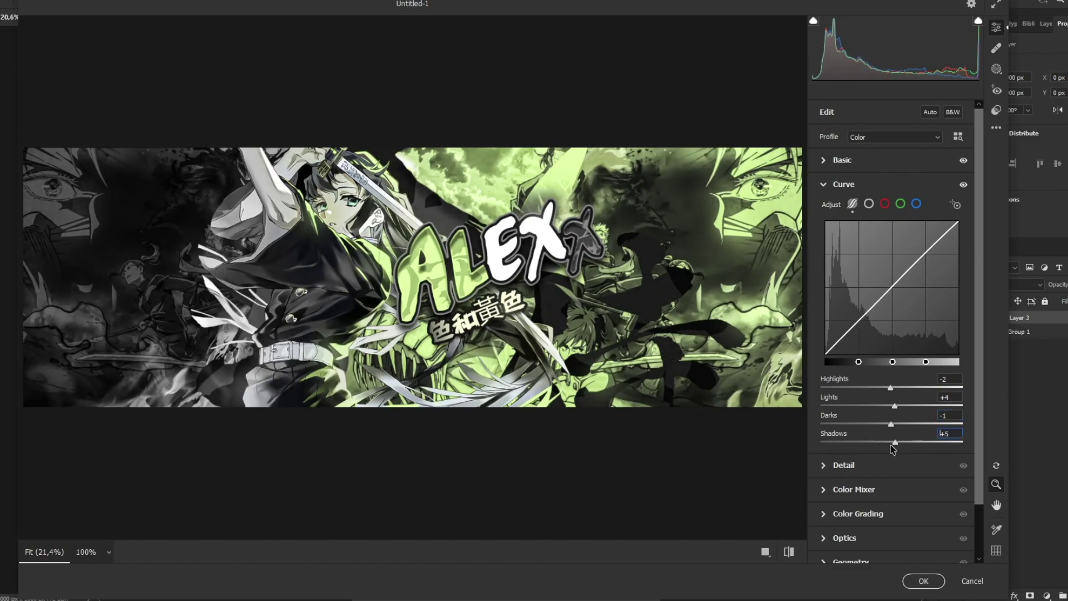
pyautogui.scroll(-2, 839, 470)
pyautogui.click(835, 454)
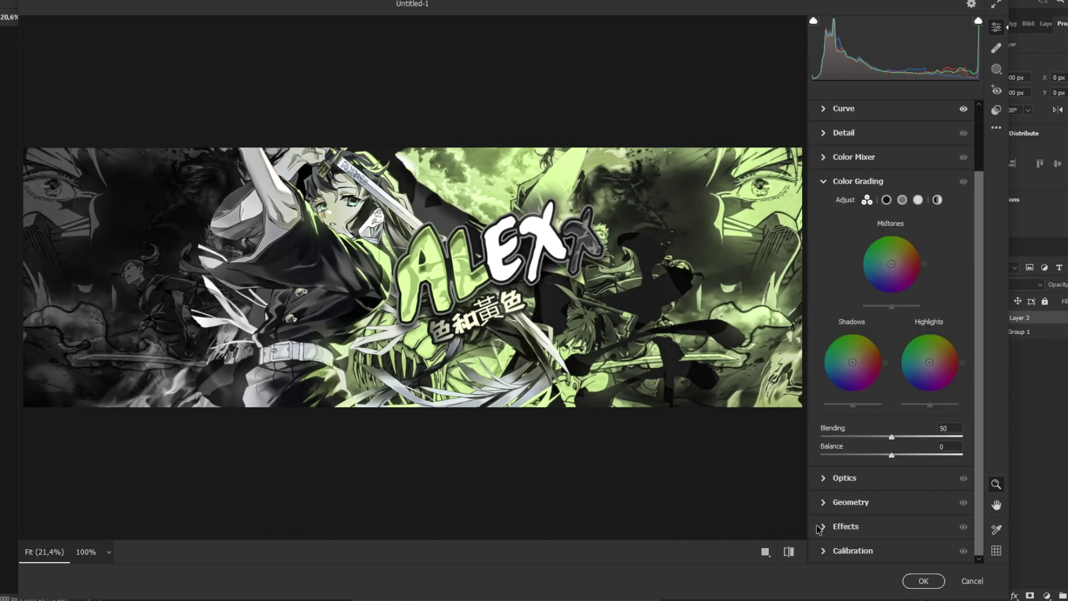
# Step: Calibrate shadow tint to +65 and hue/saturation to red -3/+4, green +4/-6 and blue -35/+38, and apply the filter
pyautogui.click(823, 549)
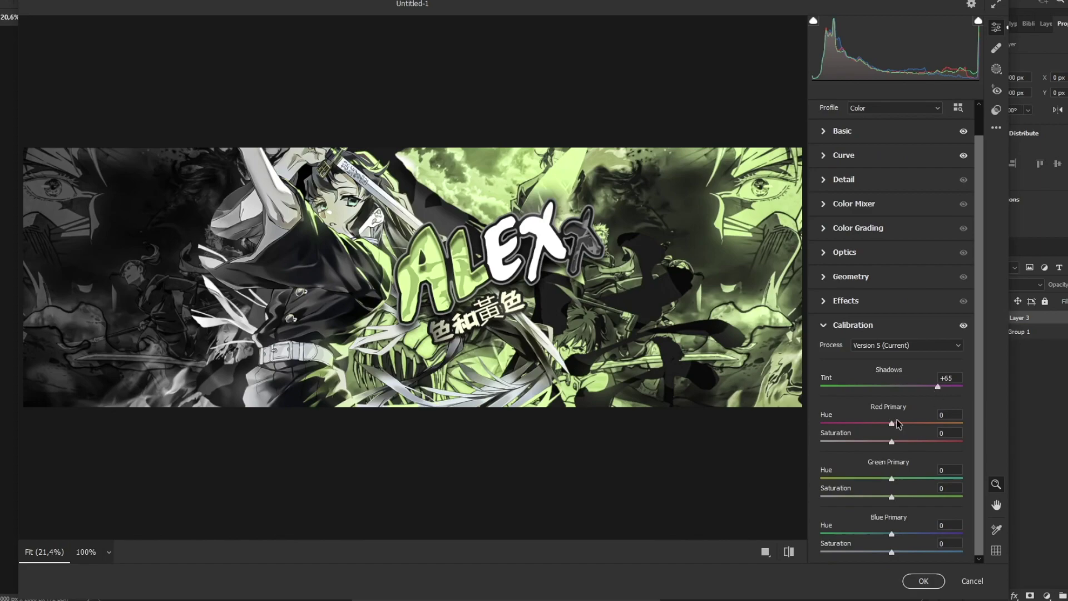
pyautogui.moveTo(892, 424); pyautogui.dragTo(892, 427)
pyautogui.moveTo(891, 477)
pyautogui.mouseDown()
pyautogui.moveTo(871, 481)
pyautogui.moveTo(887, 482)
pyautogui.mouseUp()
pyautogui.doubleClick(888, 494)
pyautogui.moveTo(891, 533); pyautogui.dragTo(917, 552)
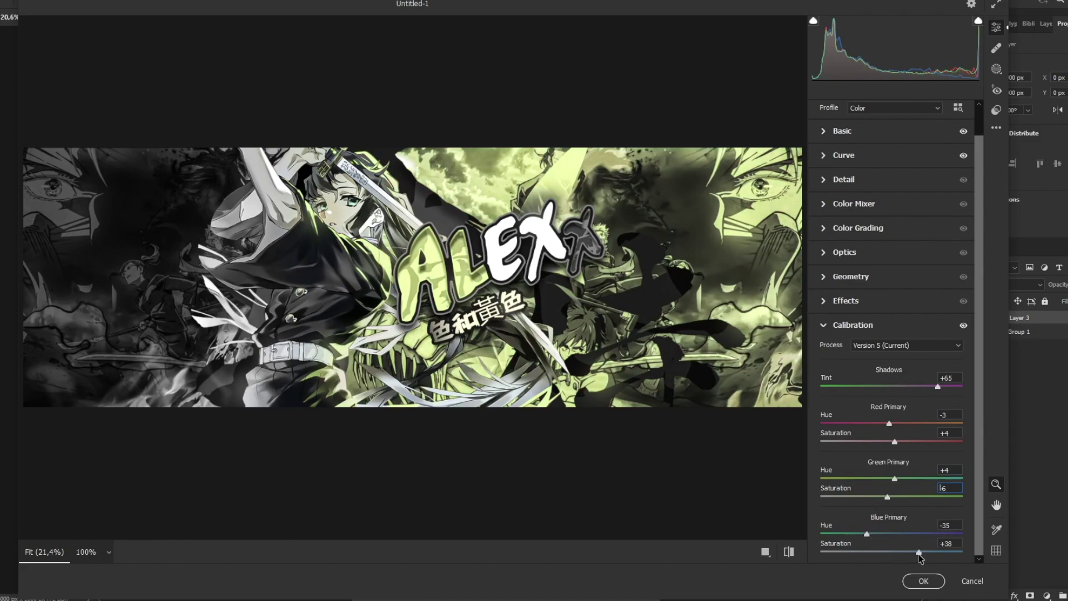
pyautogui.click(923, 580)
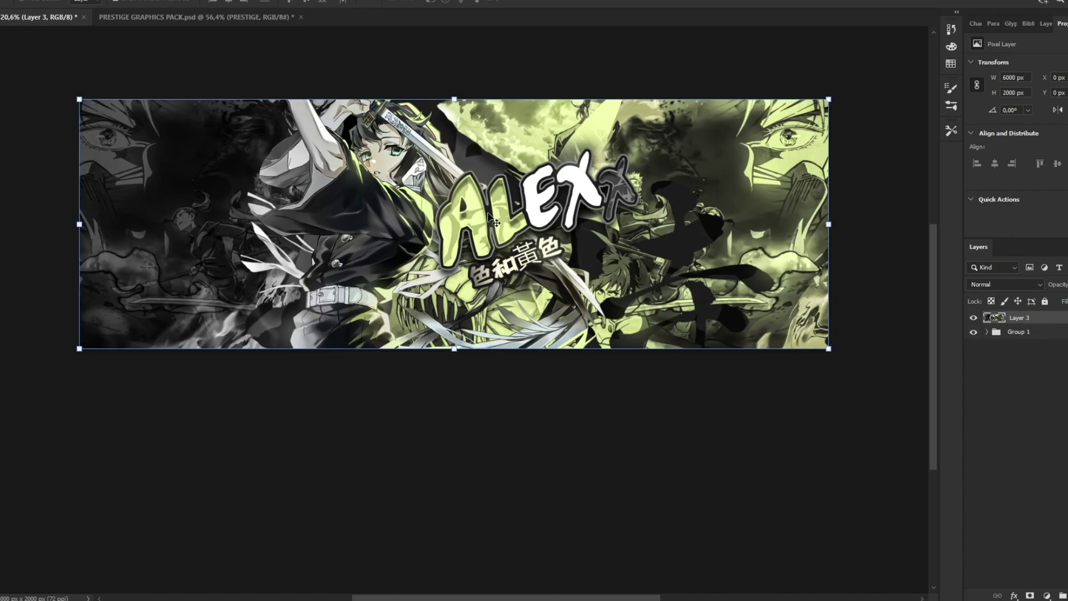
# Step: Duplicate the colour-graded merged layer and apply a 40-pixel Gaussian Blur to the copy
pyautogui.hotkey('ctrl', 'j')
pyautogui.click(136, 1)
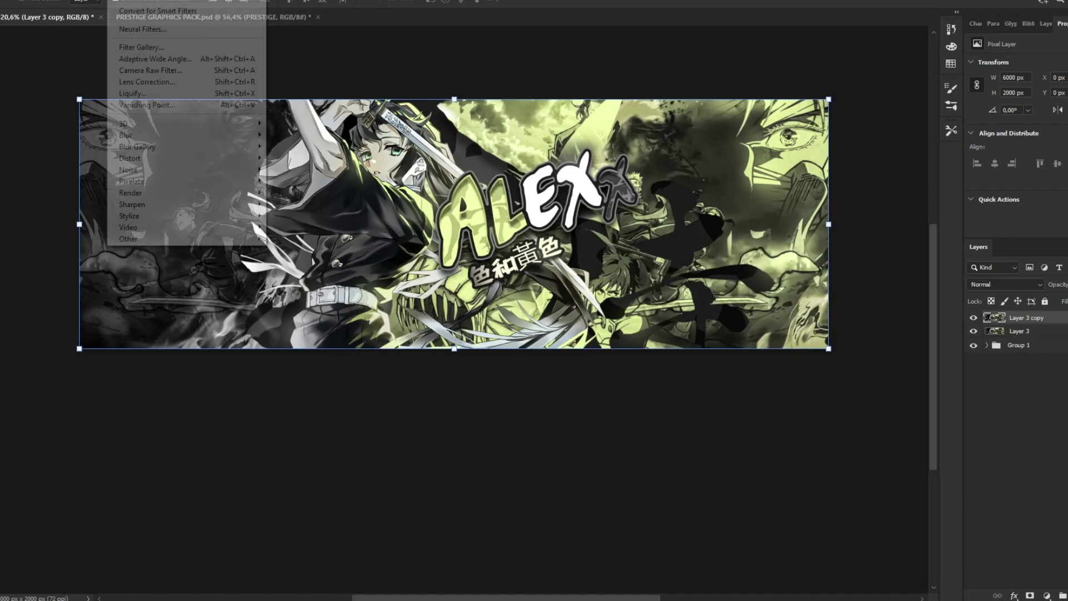
pyautogui.moveTo(194, 136)
pyautogui.click(287, 181)
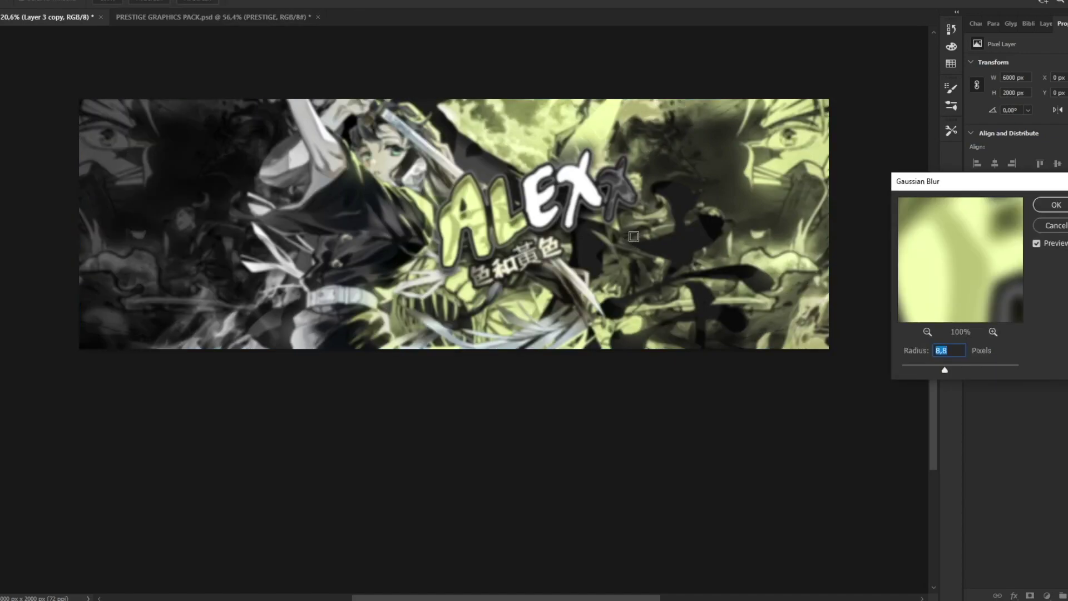
pyautogui.write('40')
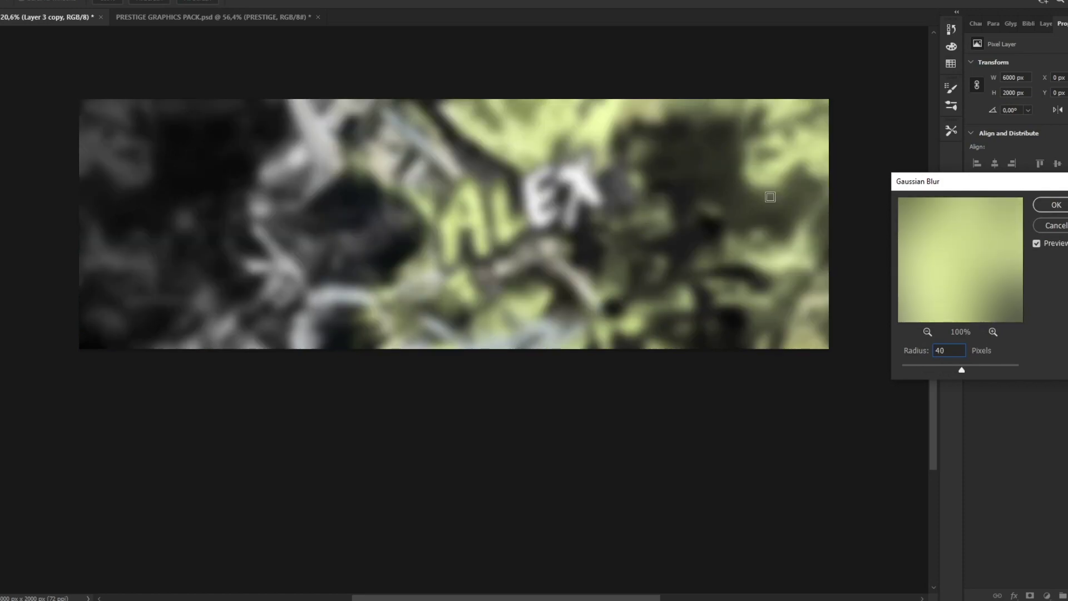
pyautogui.click(1056, 205)
# Step: Blend the blurred layer copy in Lighter Color mode, lower its opacity, and compare the banner with and without it
pyautogui.click(1004, 284)
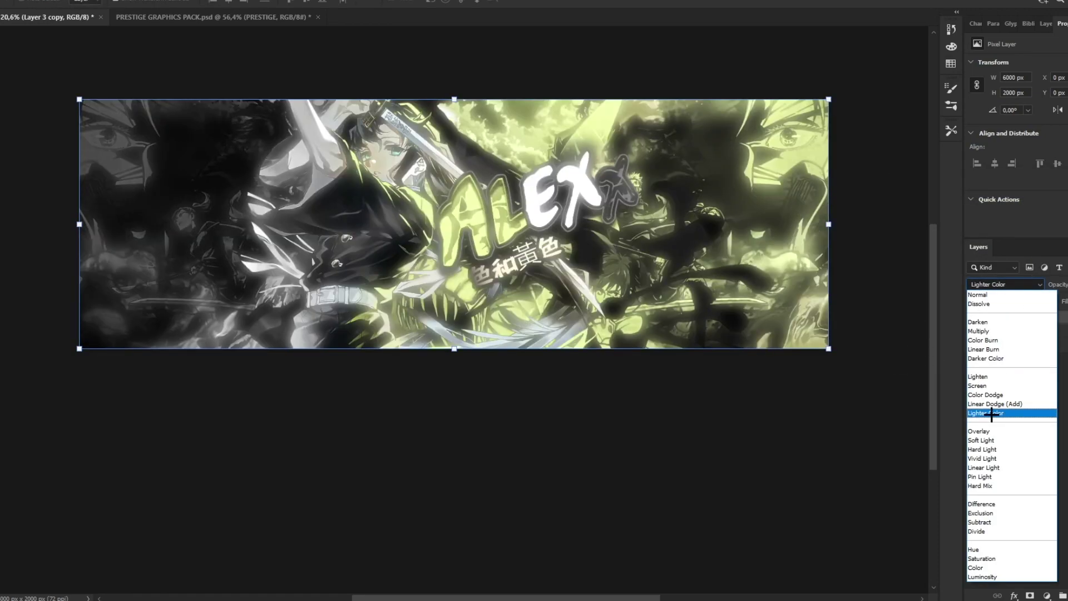
pyautogui.click(992, 413)
pyautogui.moveTo(1063, 284); pyautogui.dragTo(1050, 284)
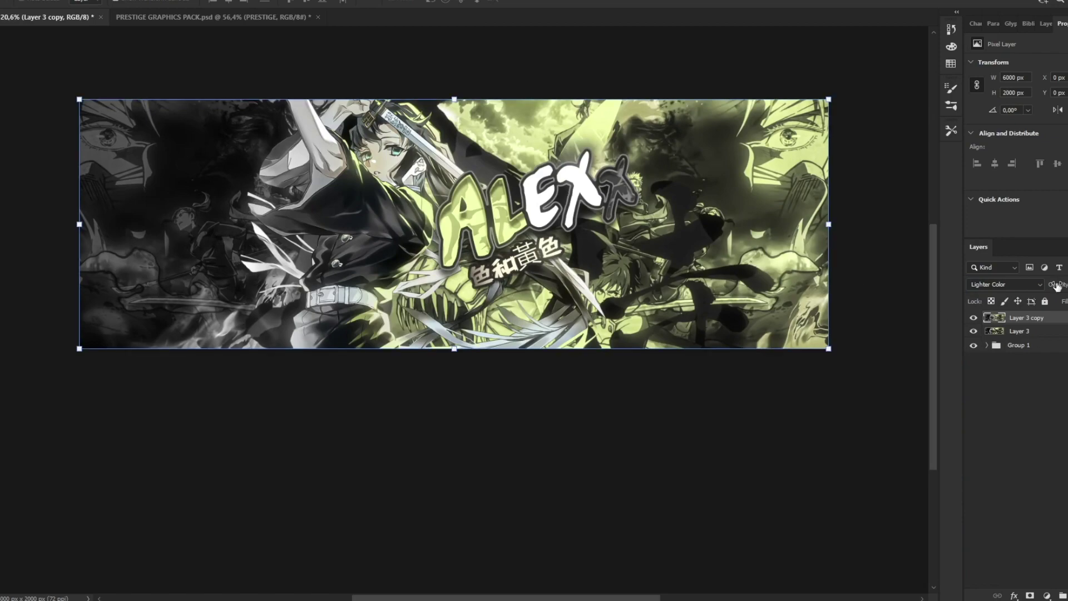
pyautogui.click(974, 319)
pyautogui.click(973, 319)
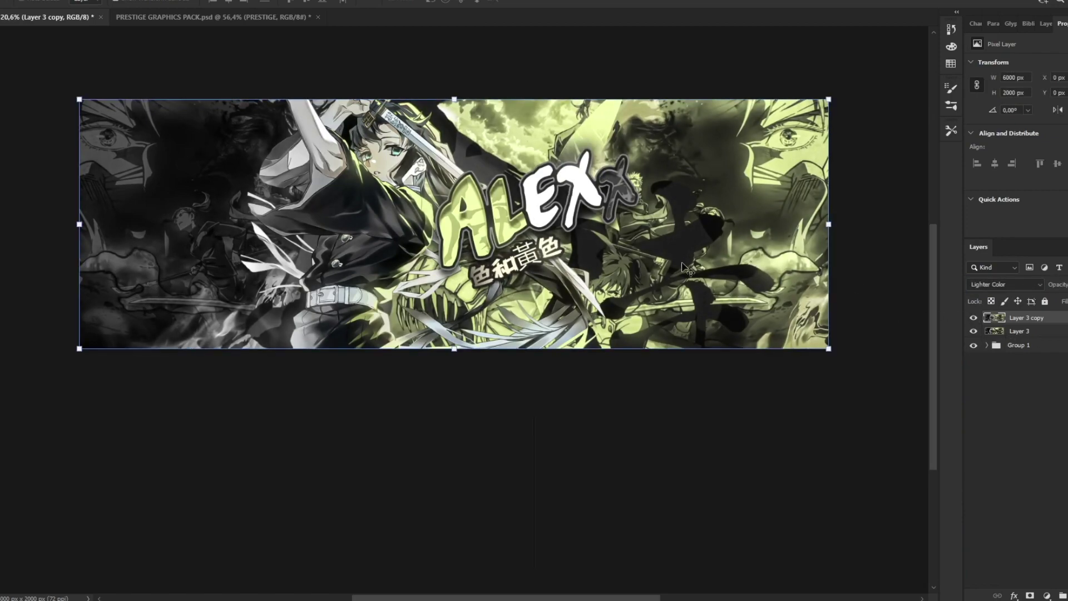
# Step: Group both merged layers with the existing layer group, and stamp everything visible onto a new layer above
pyautogui.keyDown('shift'); pyautogui.click(1025, 347); pyautogui.keyUp('shift')
pyautogui.click(1063, 595)
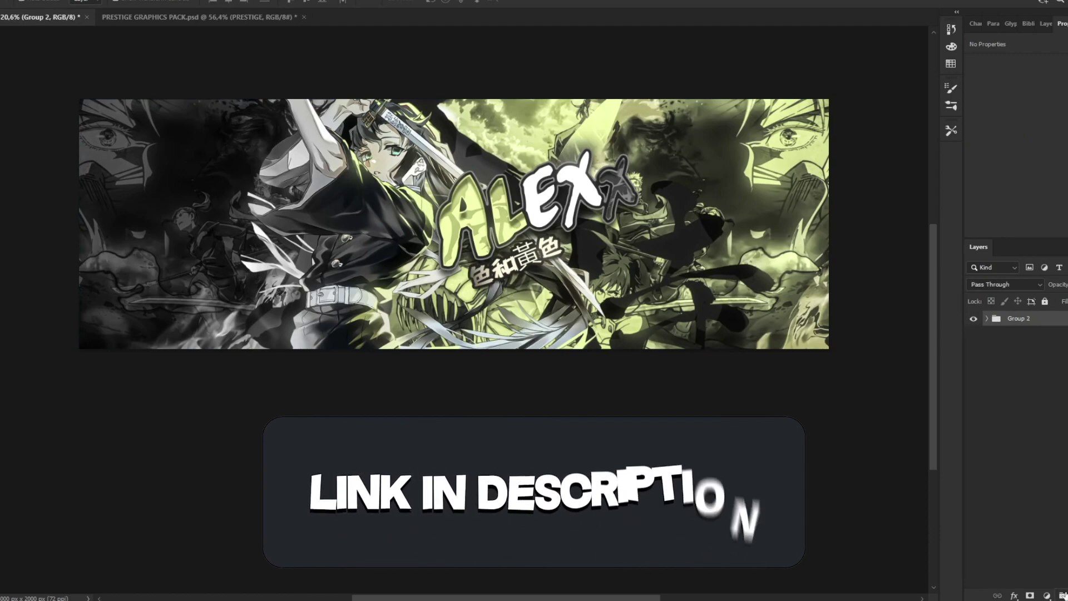
pyautogui.hotkey('ctrl', 'alt', 'shift', 'e')
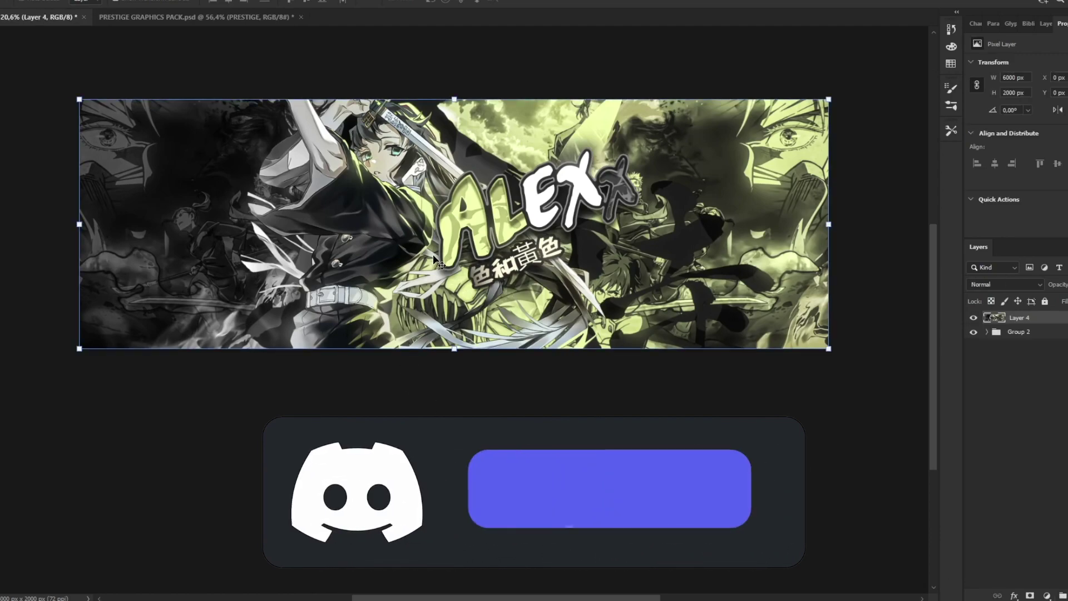
# Step: Apply an Add Noise filter of 5% with Uniform distribution to the new merged layer
pyautogui.click(120, 0)
pyautogui.moveTo(129, 170)
pyautogui.click(295, 170)
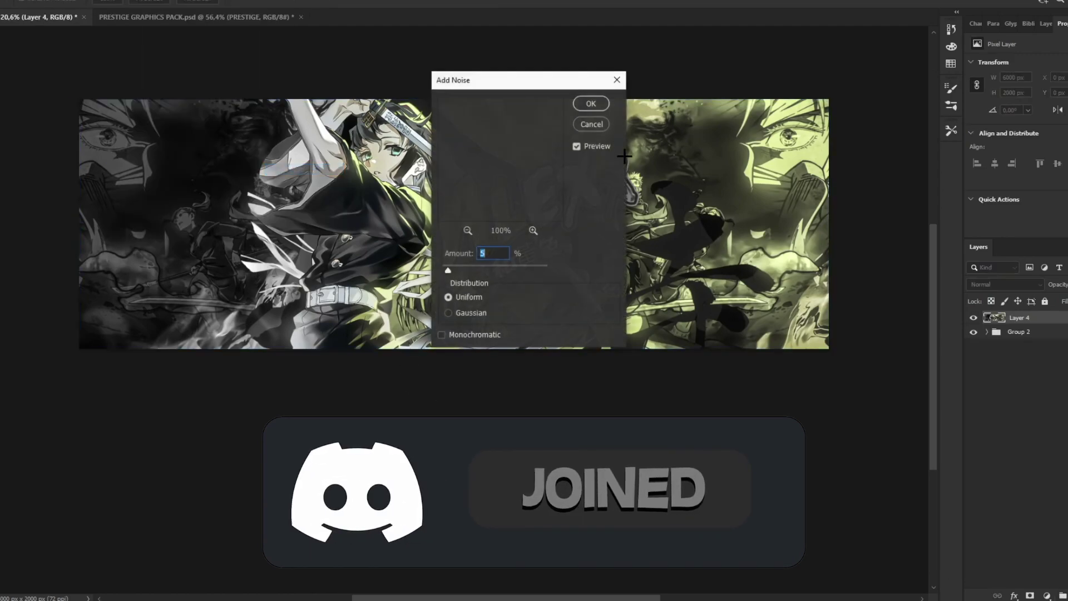
pyautogui.click(588, 102)
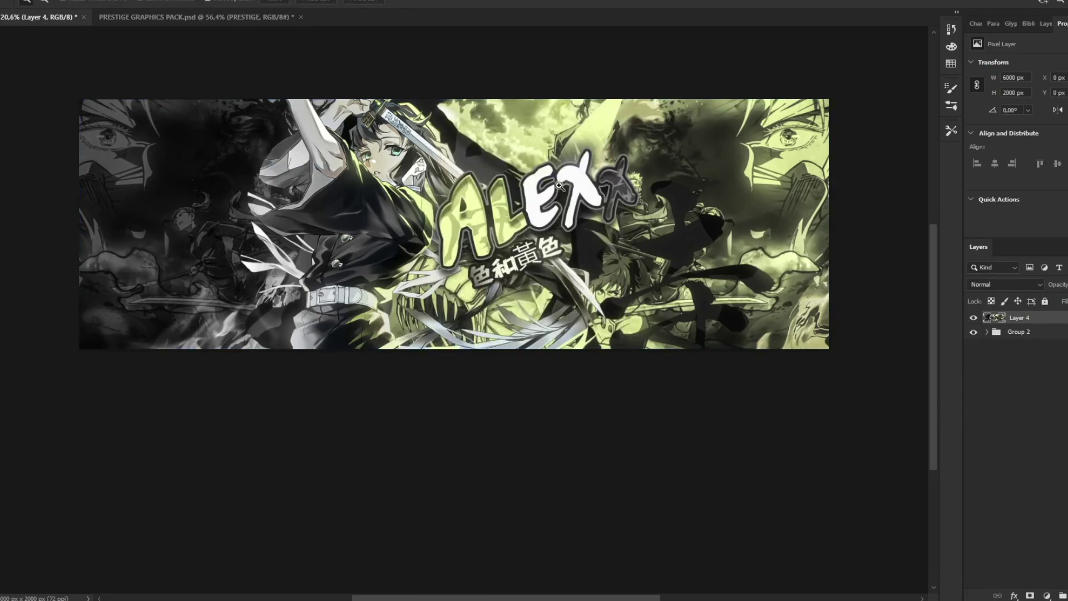
# Step: Examine the finished banner both close up and as a whole, checking the grain, character and title
pyautogui.scroll(5, 533, 180)
pyautogui.moveTo(511, 188); pyautogui.dragTo(462, 195)
pyautogui.scroll(4, 538, 189)
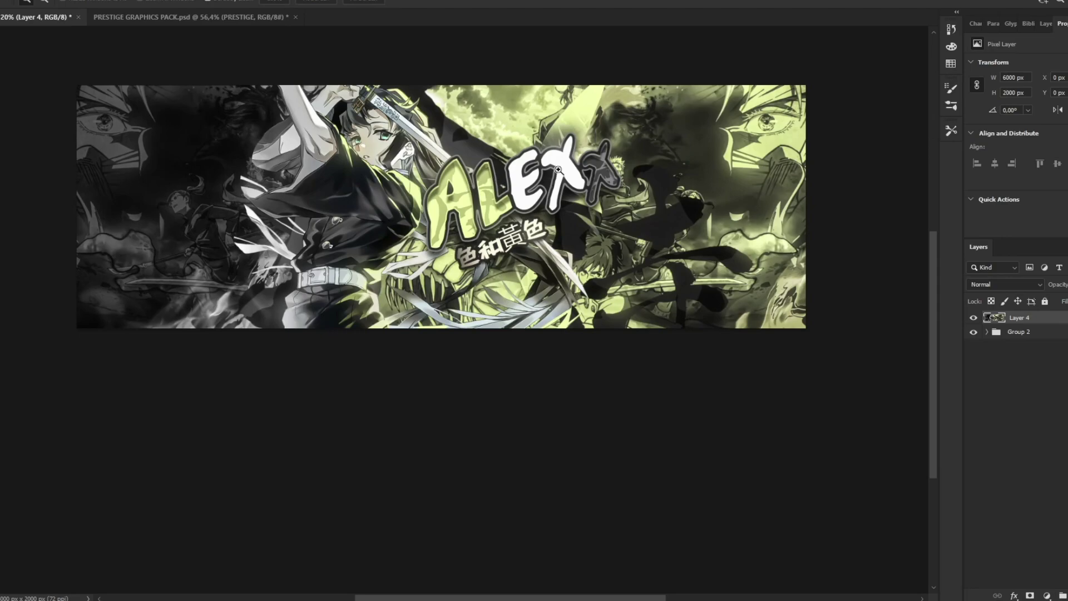
pyautogui.scroll(10, 558, 169)
pyautogui.scroll(-15, 491, 150)
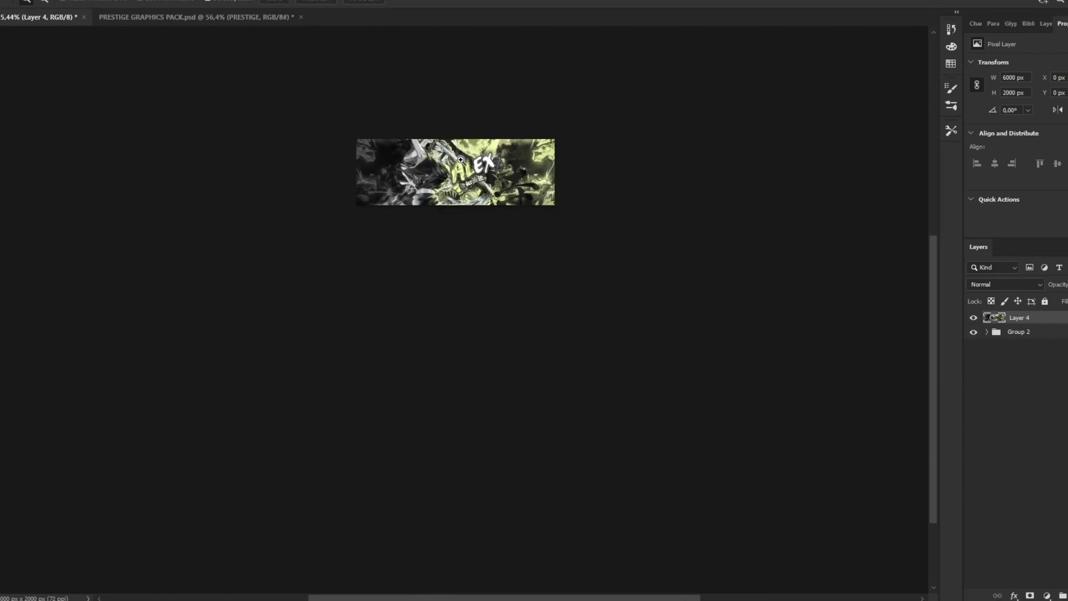
pyautogui.scroll(12, 460, 159)
pyautogui.scroll(-9, 507, 157)
pyautogui.scroll(3, 509, 161)
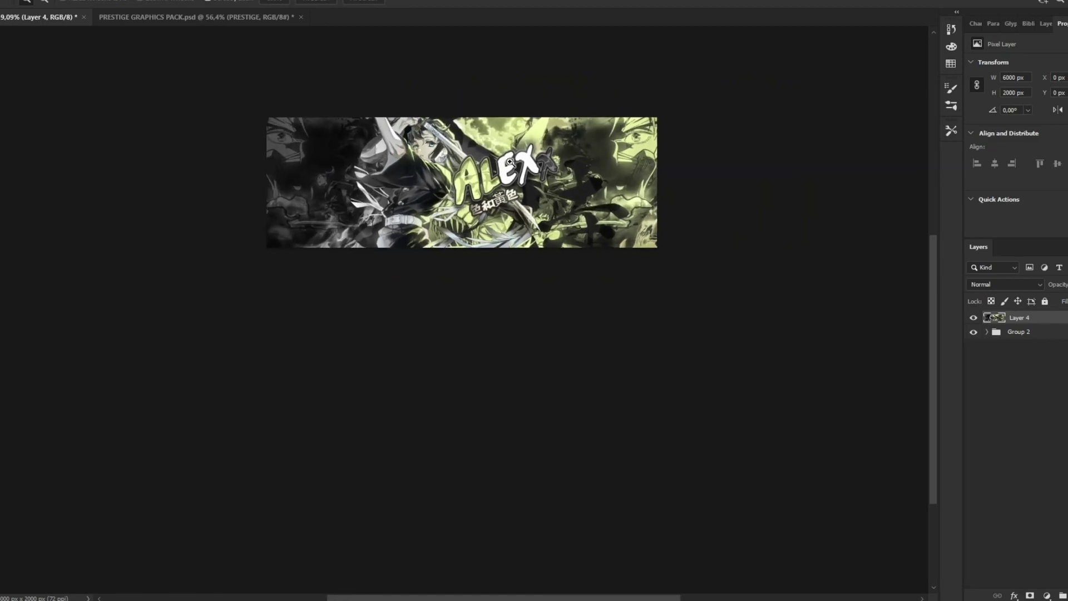
pyautogui.moveTo(510, 161); pyautogui.dragTo(511, 161)
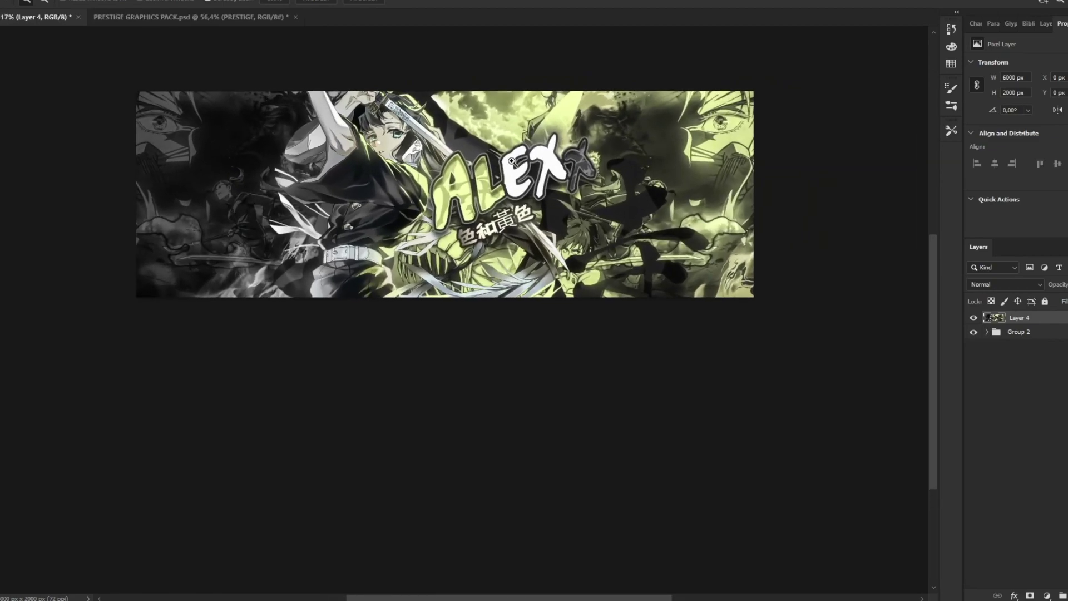